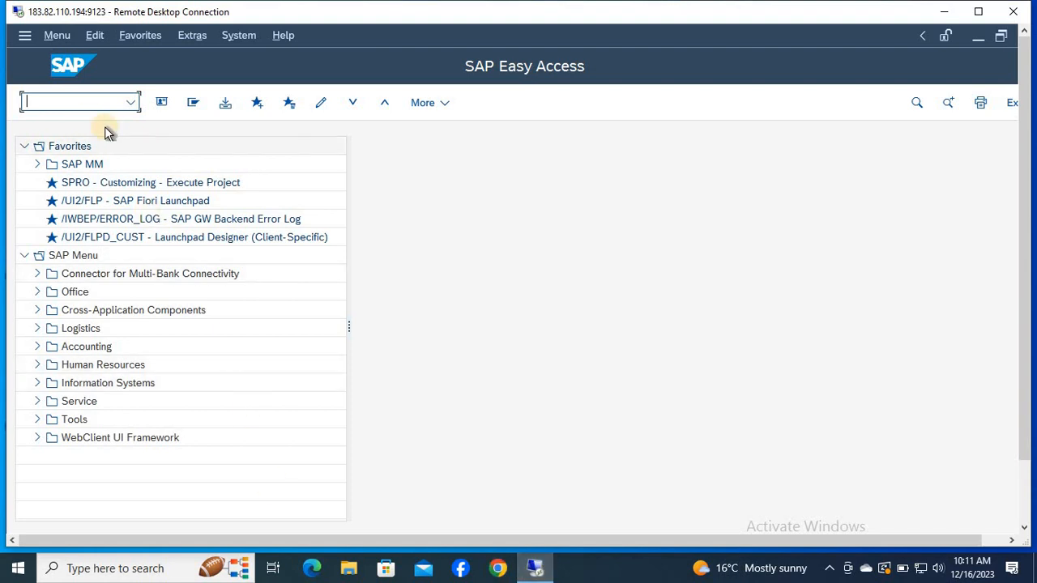
Open transaction SM12, clear the user name filter, and search the lock entries of client 800.
click(83, 105)
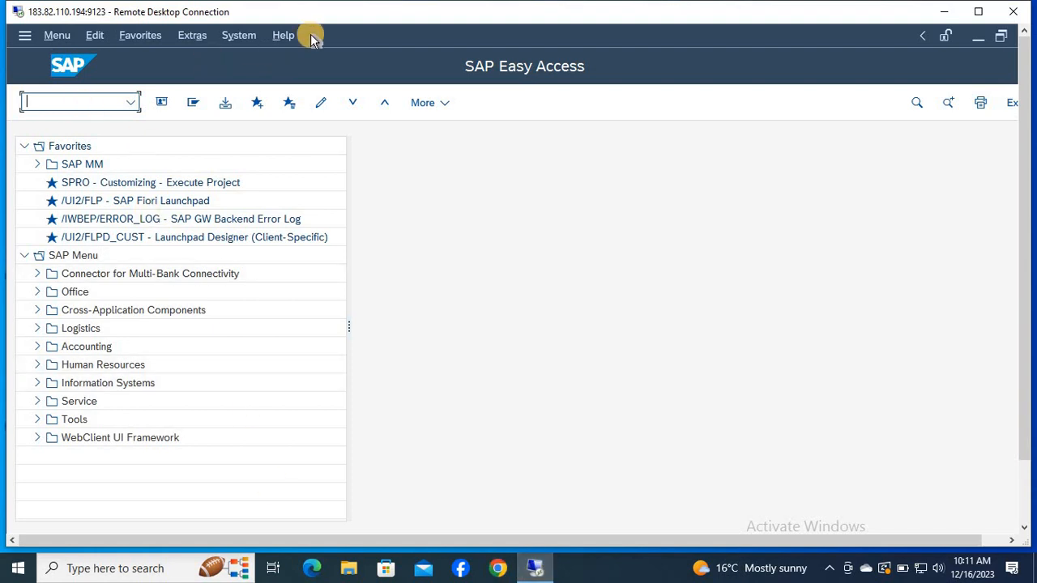
drag(338, 27, 366, 27)
text(SM12)
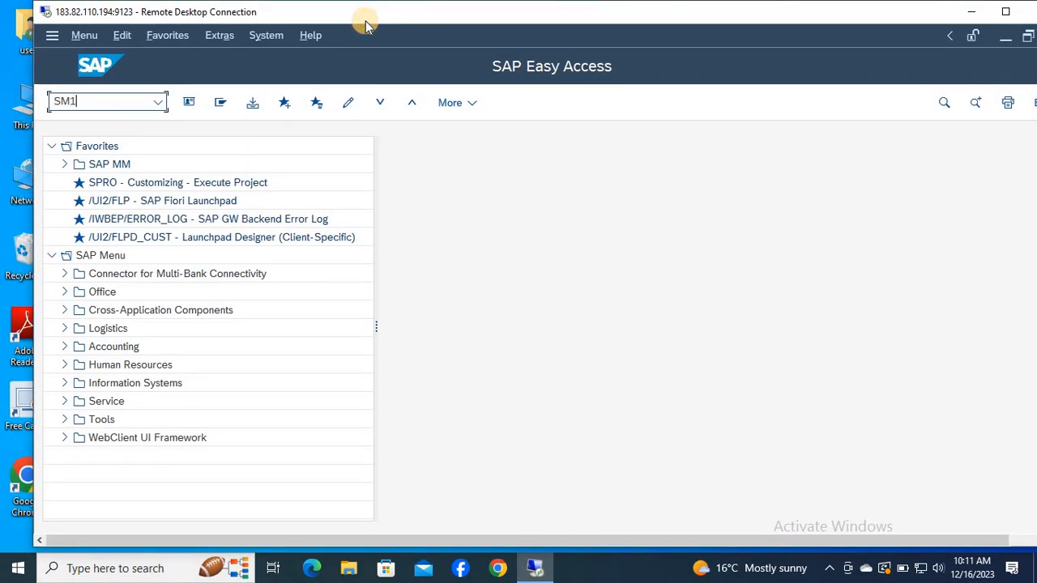
key(Return)
key(Tab)
key(shift+End)
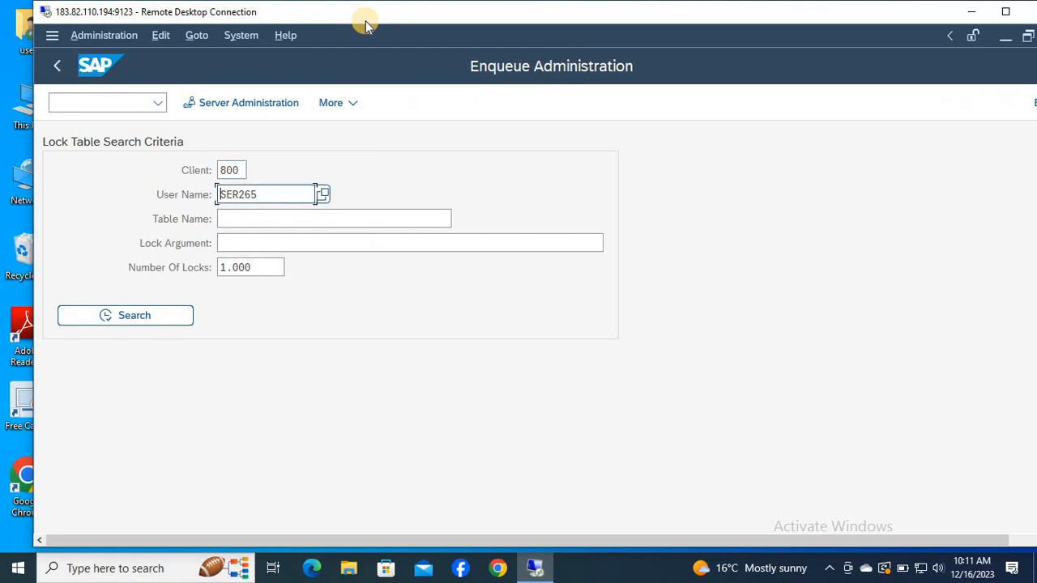
key(Delete)
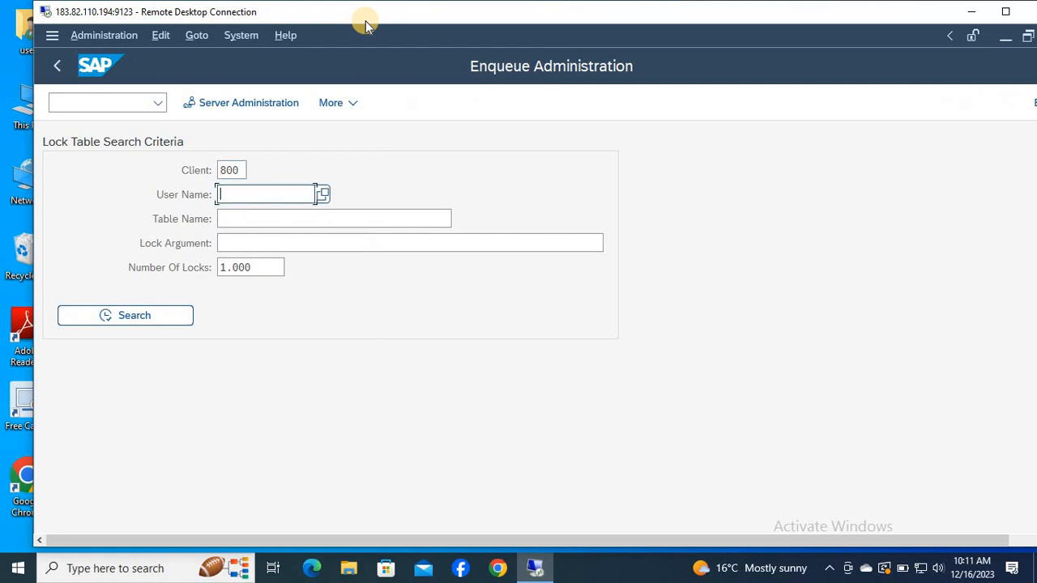
click(143, 321)
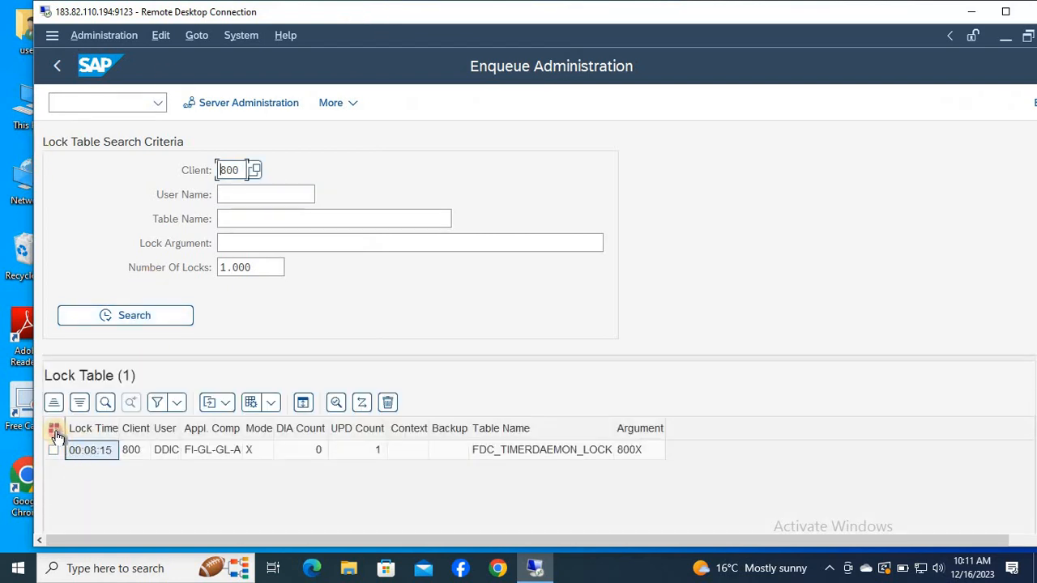
Delete all listed lock entries and return to SAP Easy Access.
click(53, 428)
click(388, 404)
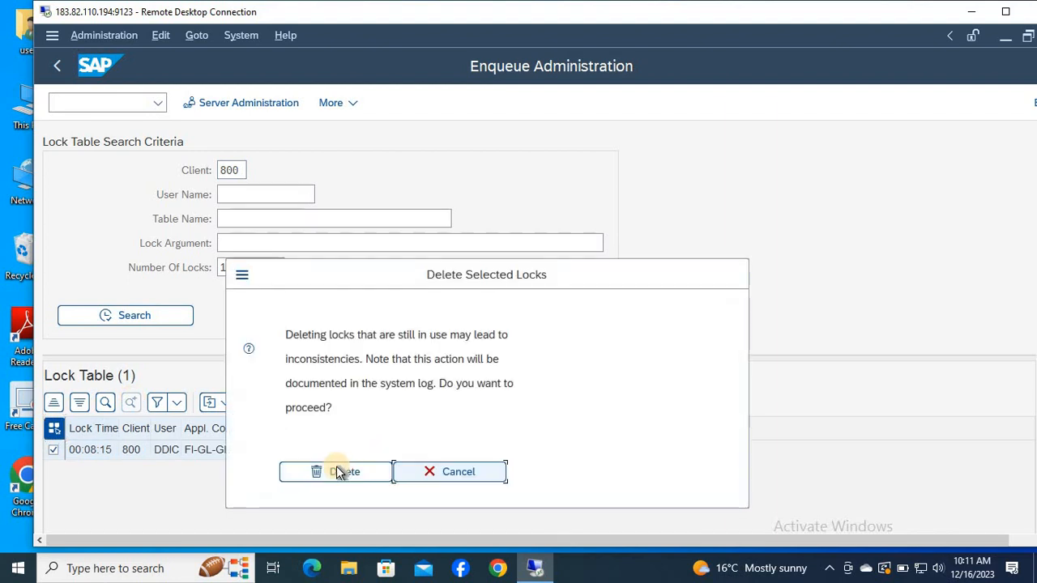
click(335, 470)
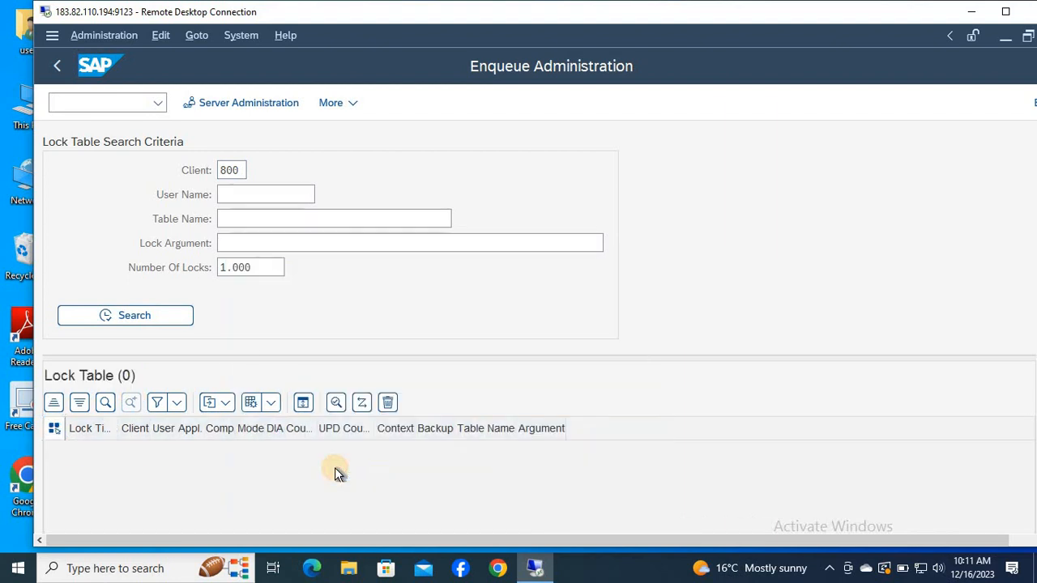
key(F3)
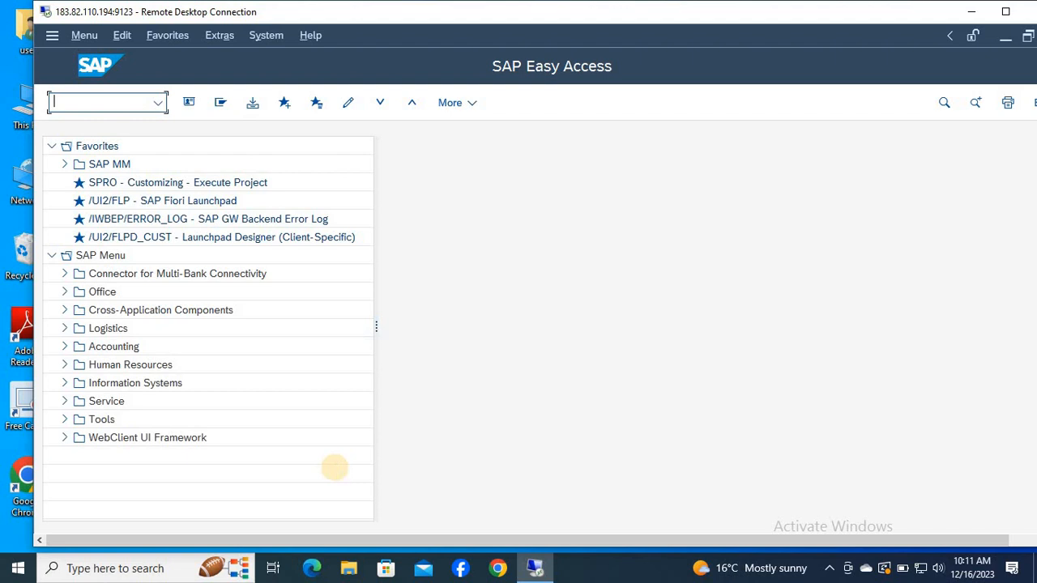
Open the SAP Reference IMG through transaction SPRO.
text(SPRO)
key(Return)
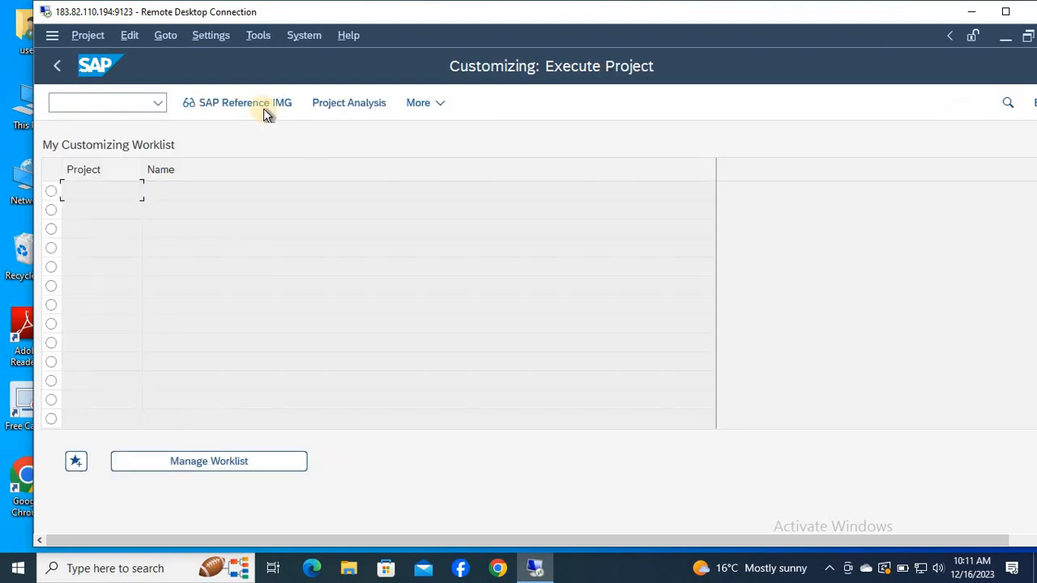
click(261, 103)
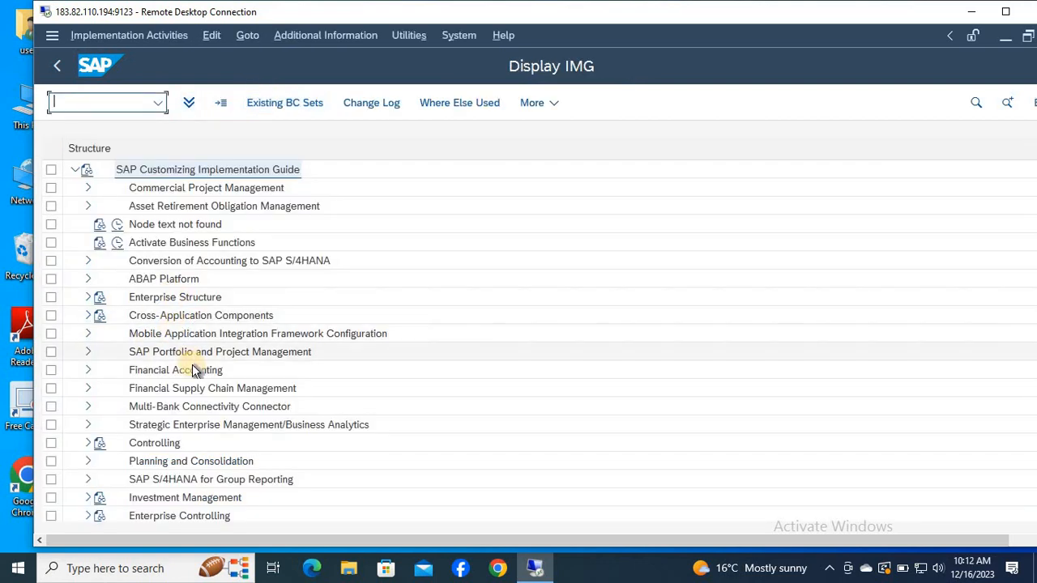
Expand Financial Accounting and its Accounts Receivable and Accounts Payable node in the IMG structure.
click(187, 373)
double_click(187, 372)
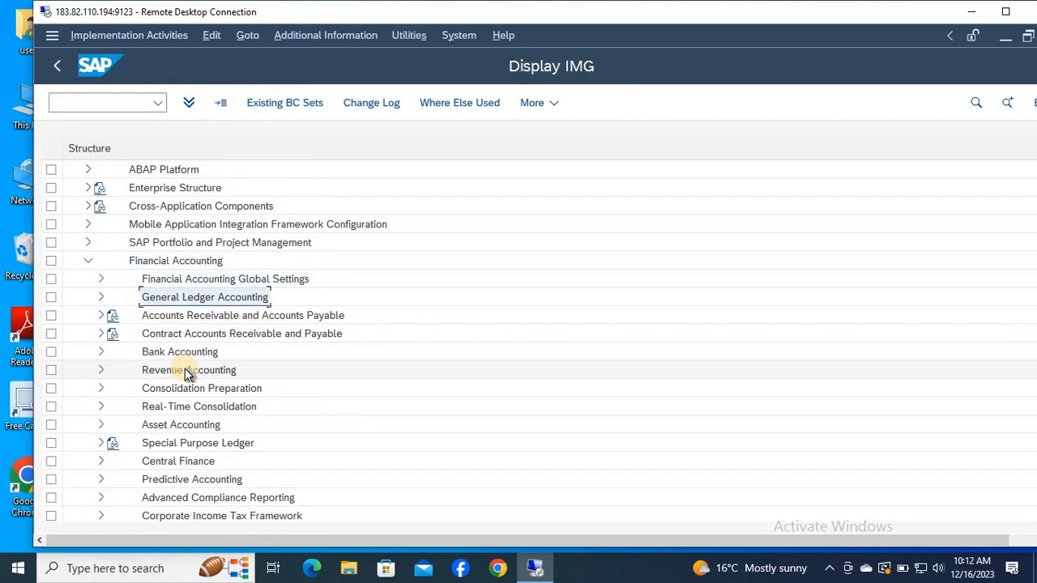
key(Down)
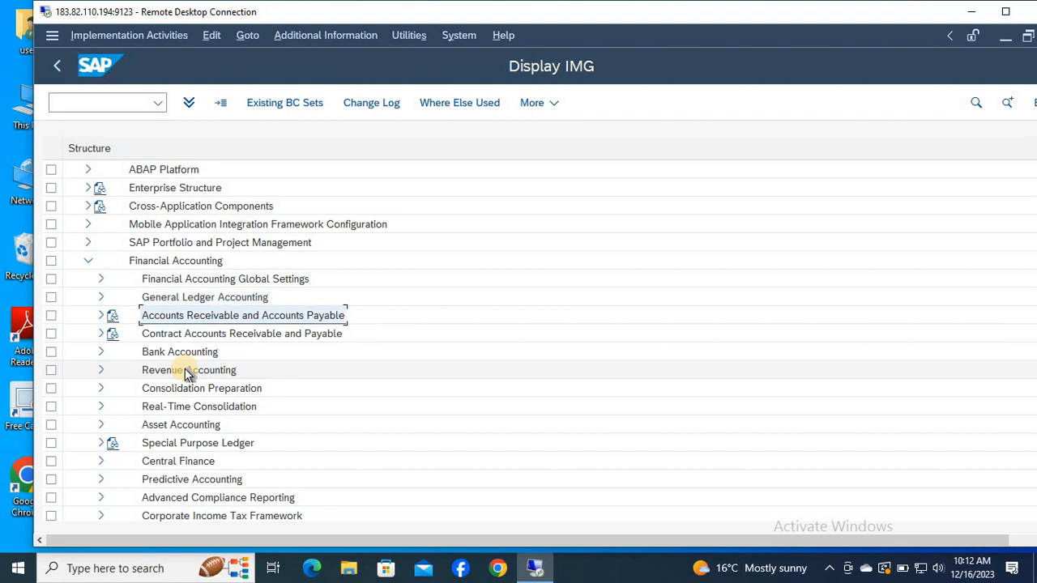
key(Right)
Expand the Supplier Accounts node under Accounts Receivable and Accounts Payable.
key(Down)
key(Down)
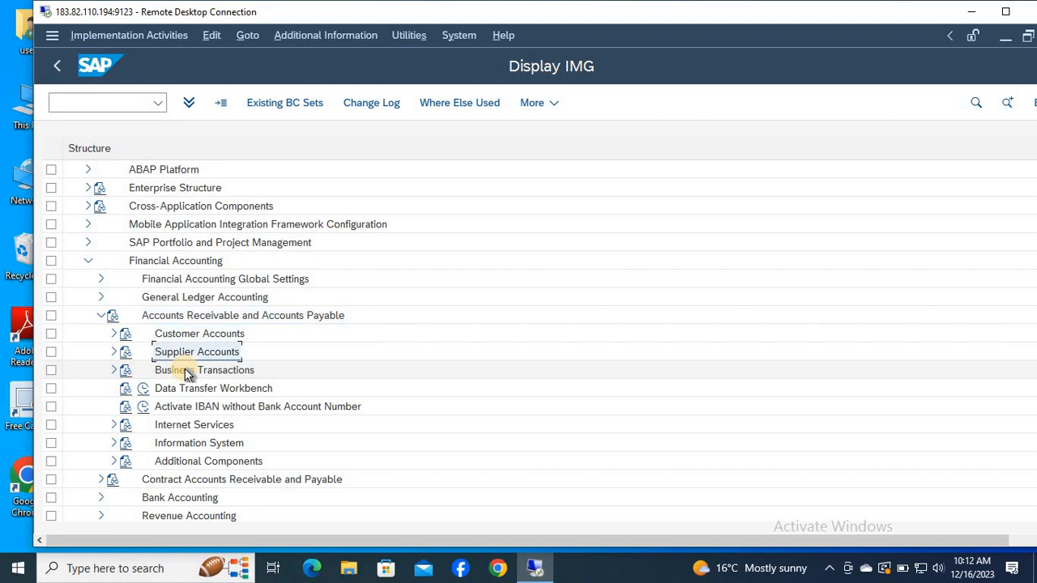
key(Up)
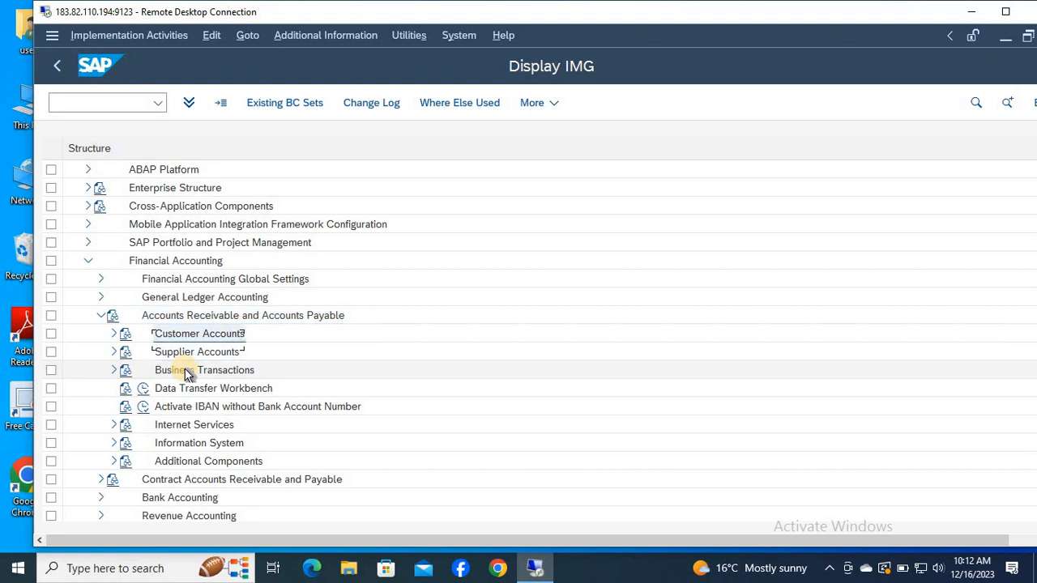
key(Down)
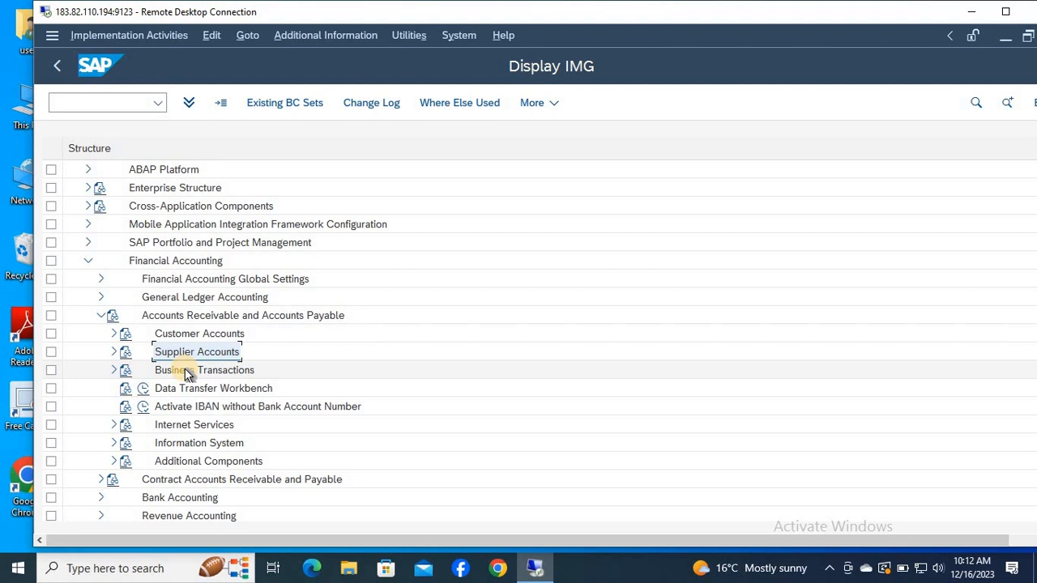
key(Down)
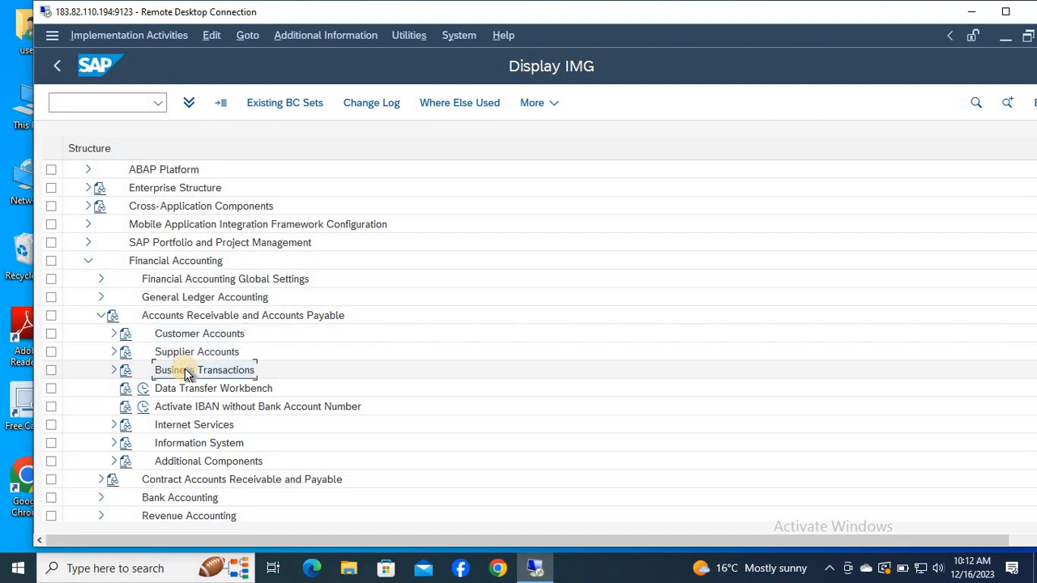
key(Down)
key(Up)
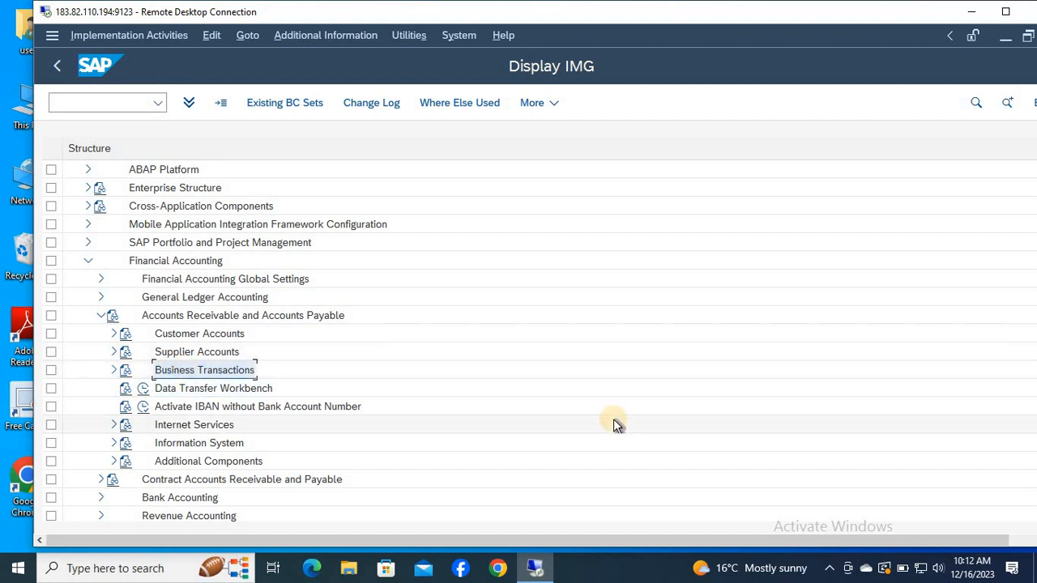
key(Up)
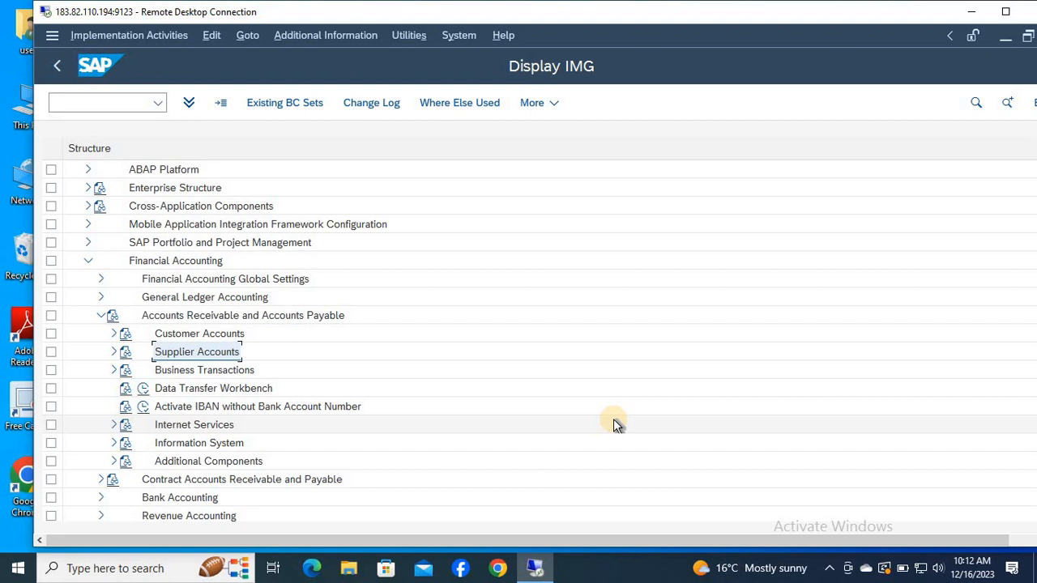
key(Right)
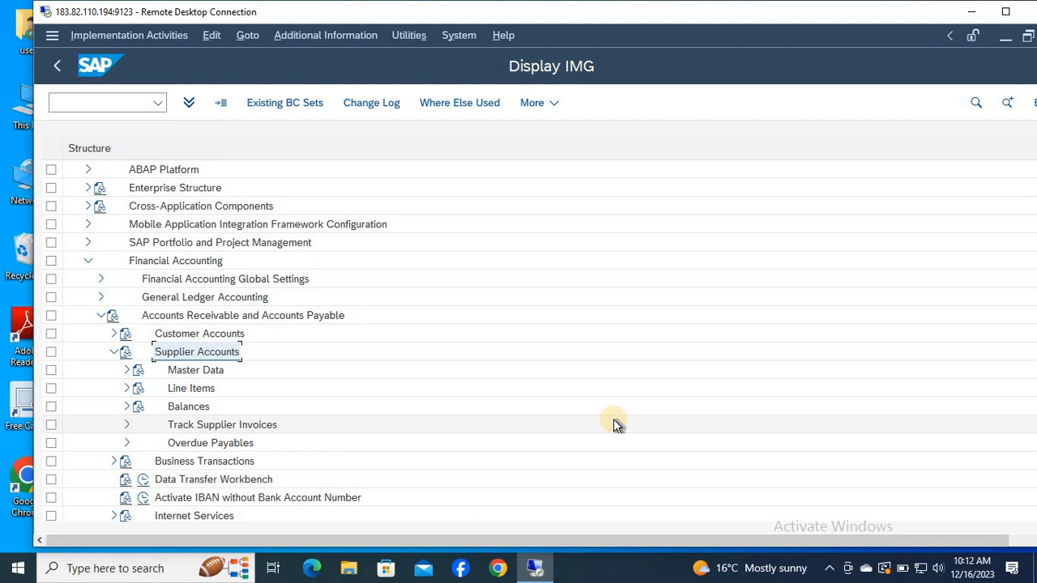
Expand Master Data and Preparations for Creating Supplier Master Data under Supplier Accounts.
key(Down)
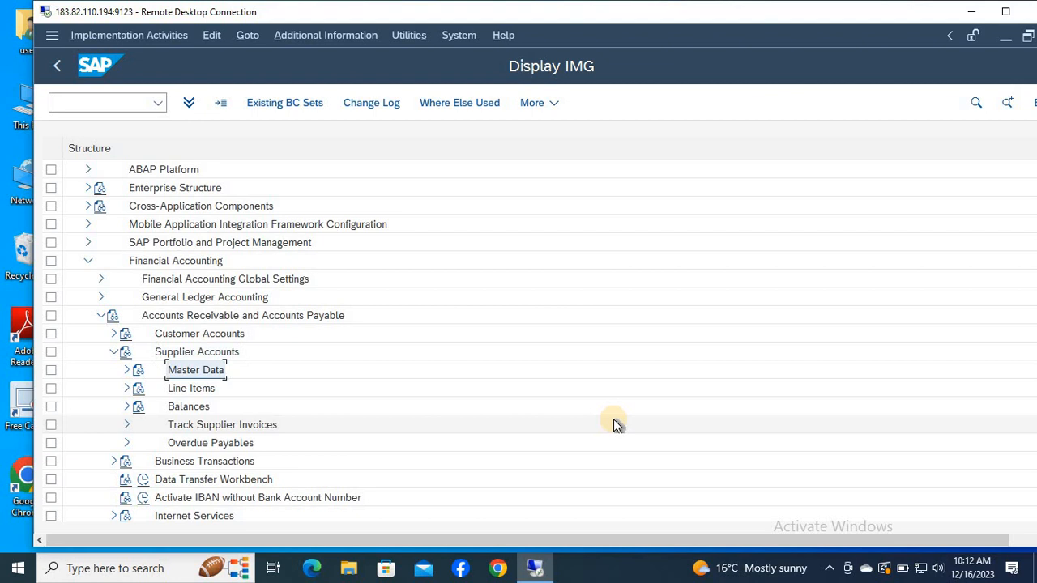
key(Right)
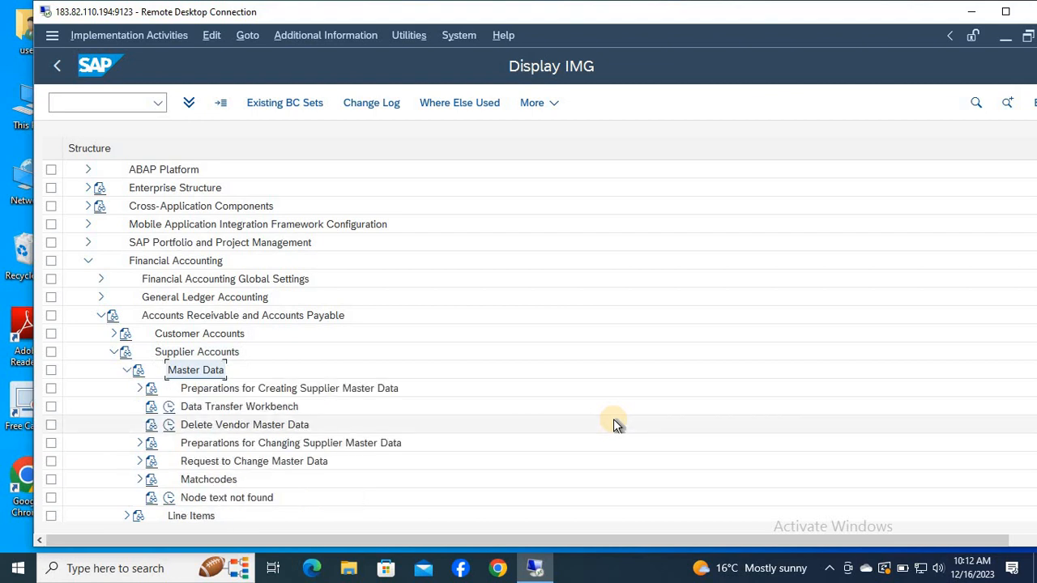
key(Down)
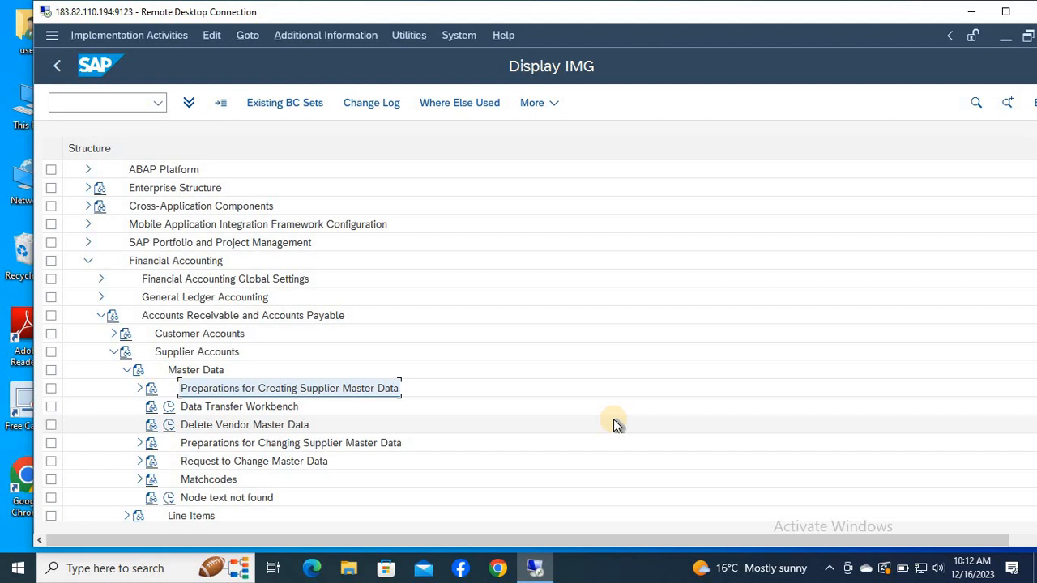
key(Right)
key(Down)
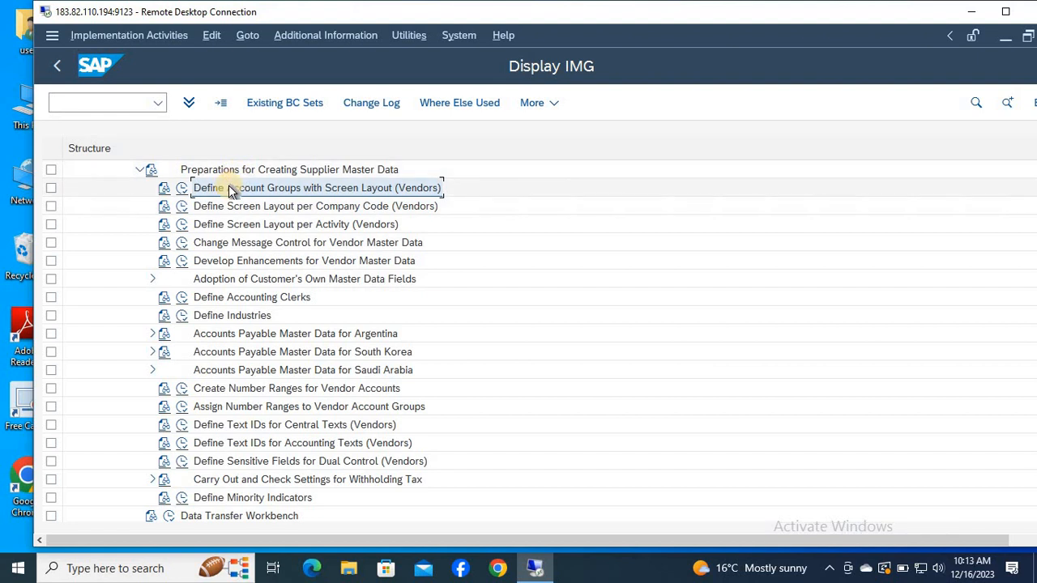
In Define Account Groups with Screen Layout (Vendors), add a new account group HLM1 with the meaning DOMESTIC VENDOR.
click(181, 188)
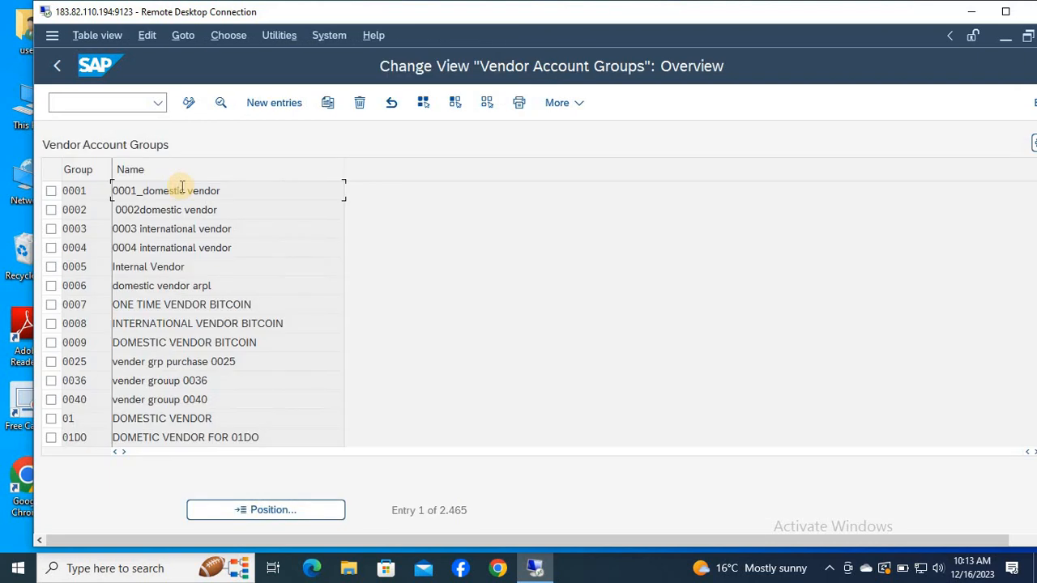
click(273, 103)
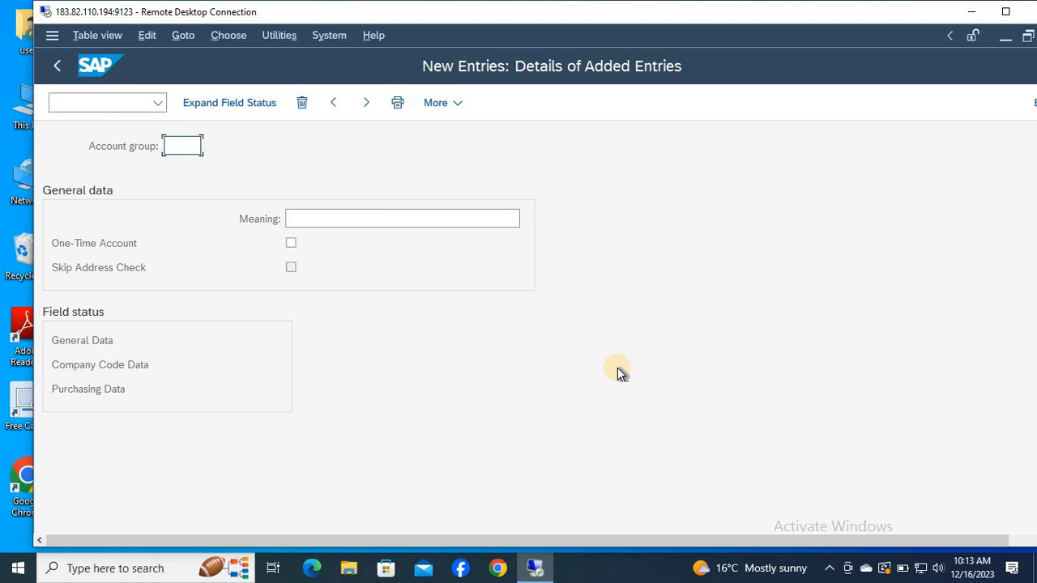
text(HLM1)
key(Tab)
text(DOME)
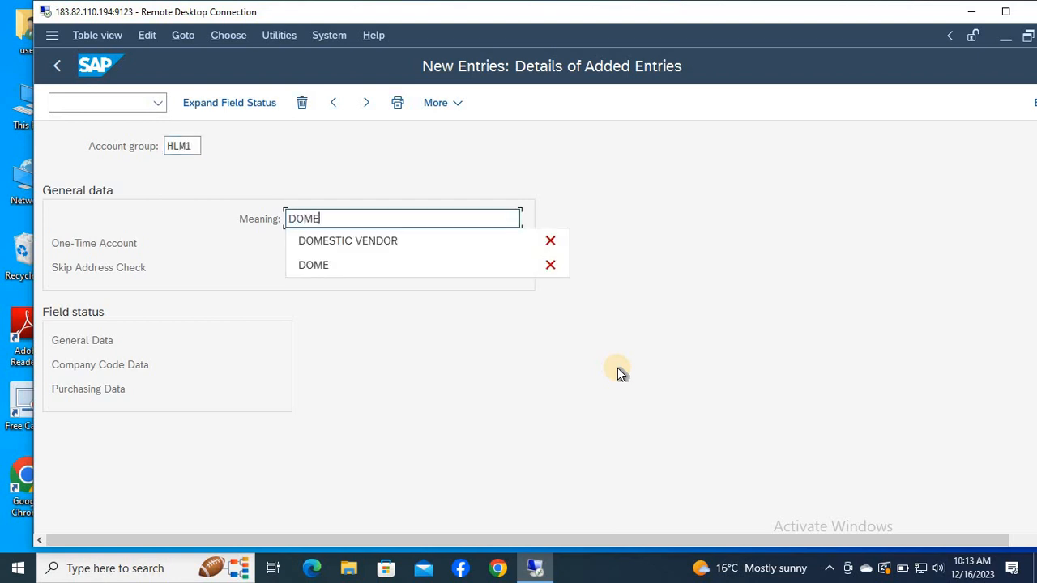
key(Down)
key(Return)
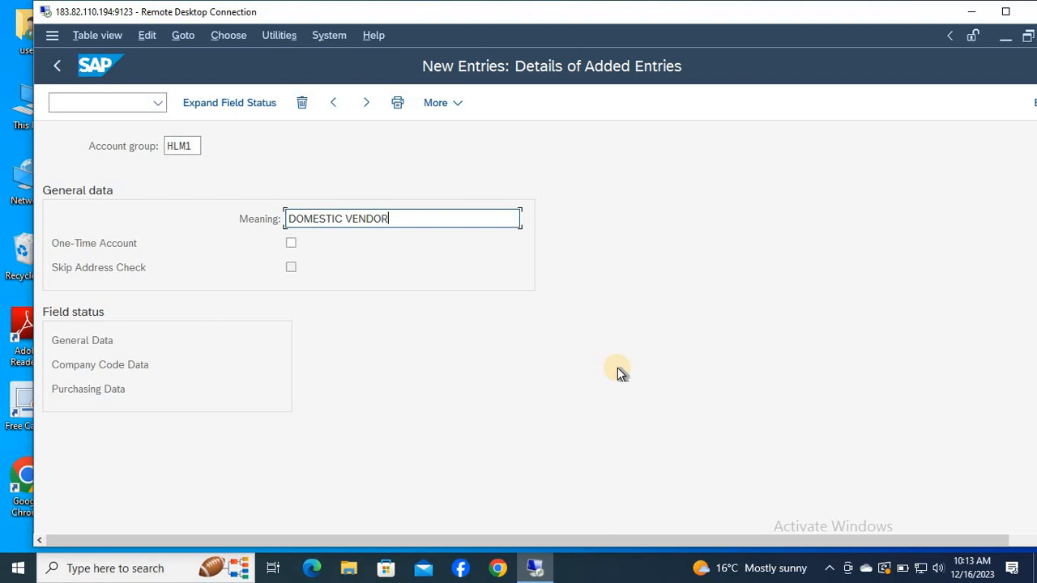
Make Reconciliation account a required entry in HLM1's company code account management fields and save under the SAP LIVE CLASS customizing request.
double_click(118, 364)
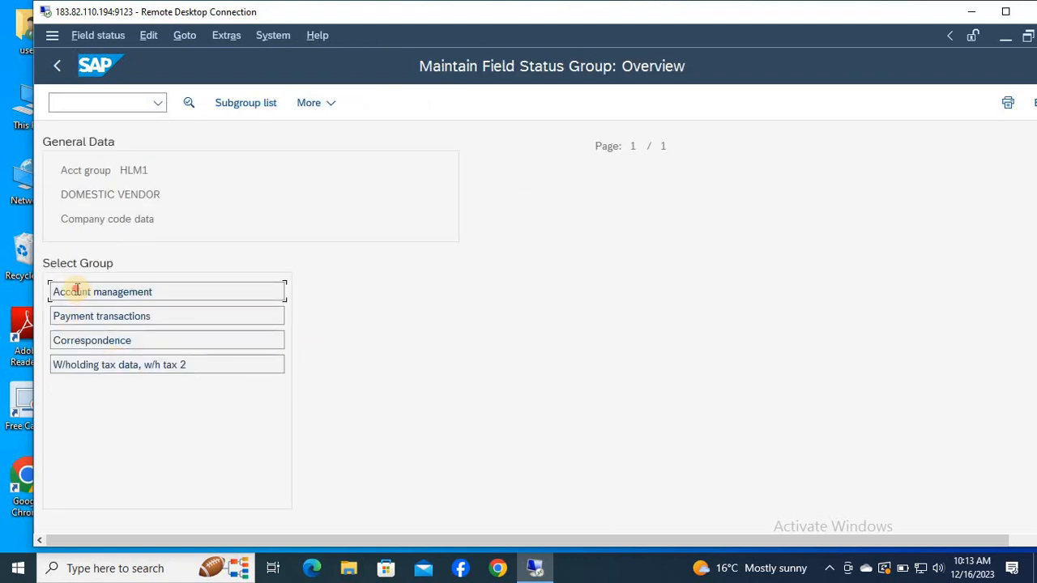
double_click(77, 292)
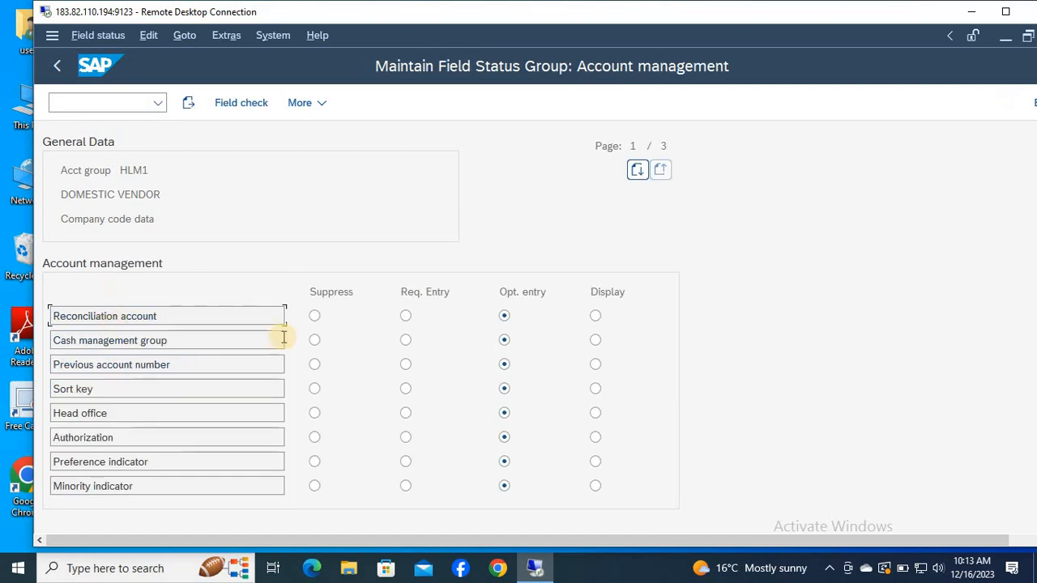
click(406, 318)
key(ctrl+s)
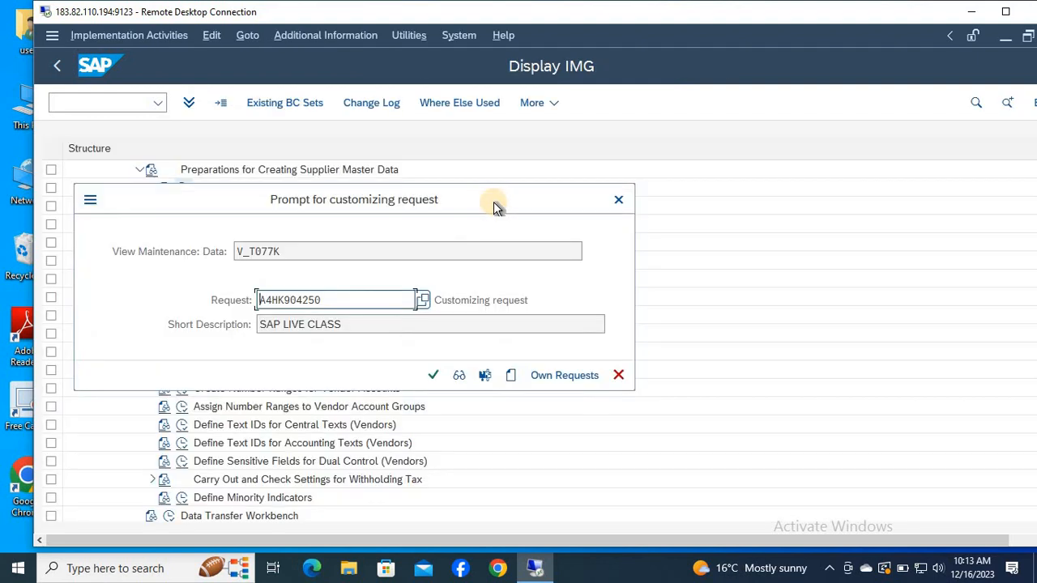
key(Return)
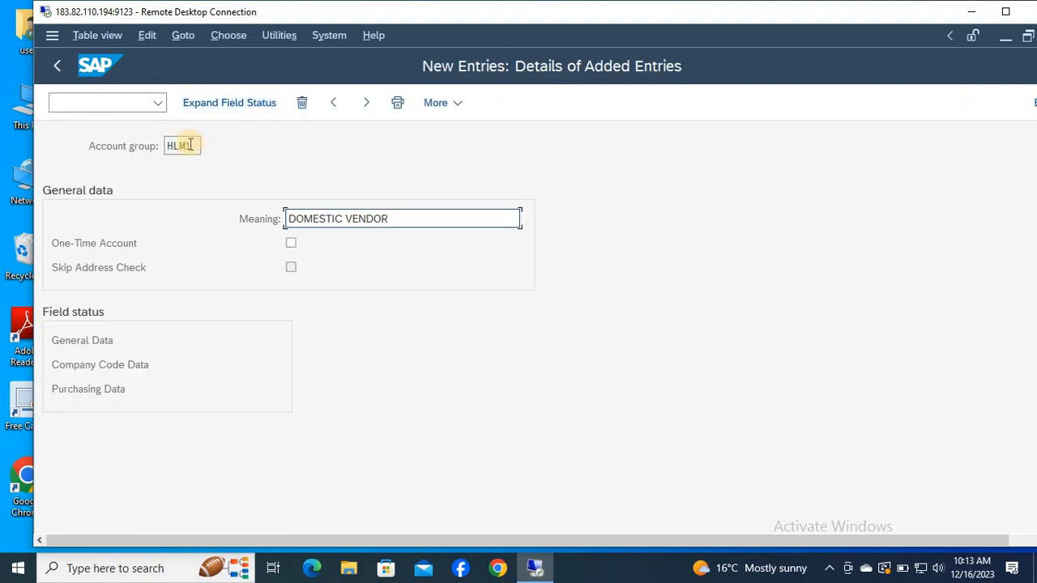
Select the account group code HLM1 in the saved entry and return to the Display IMG structure.
drag(138, 152, 133, 155)
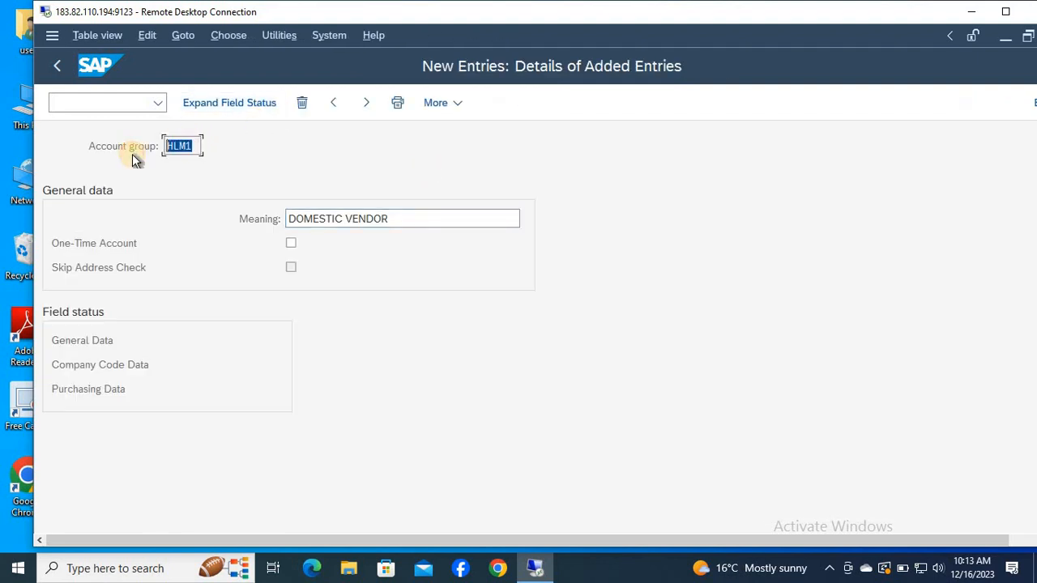
key(F3)
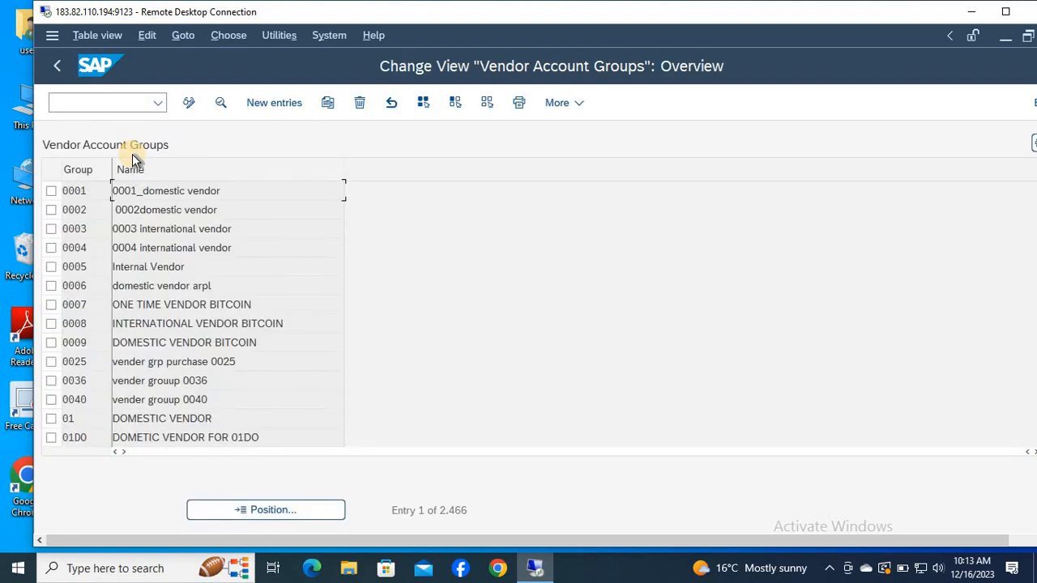
key(F3)
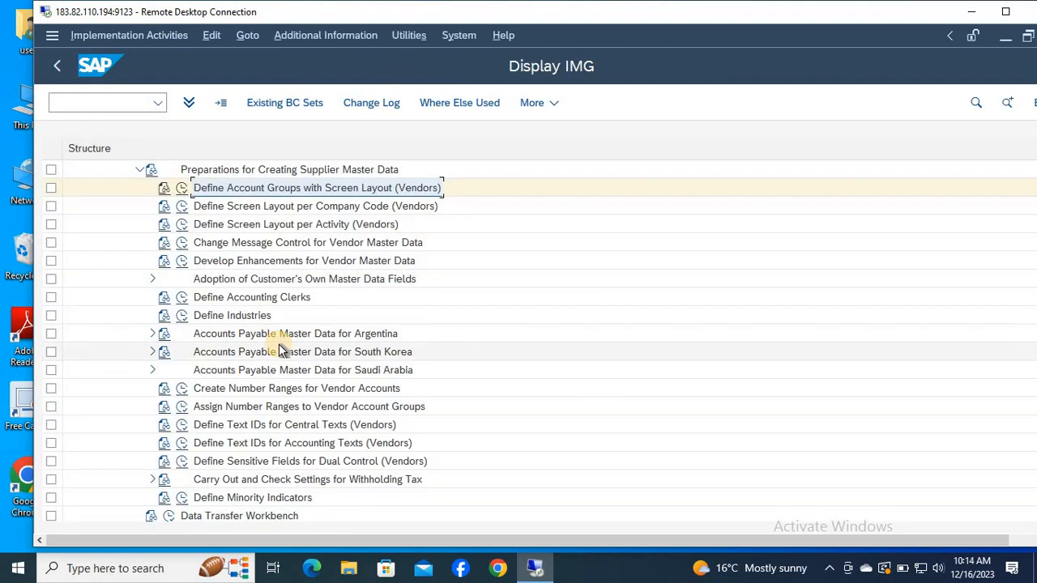
Open Notepad and write the heading "1-Define Account Groups with Screen Layout (Vendors)", pasting the activity name after "1-".
key(super+r)
text(NO)
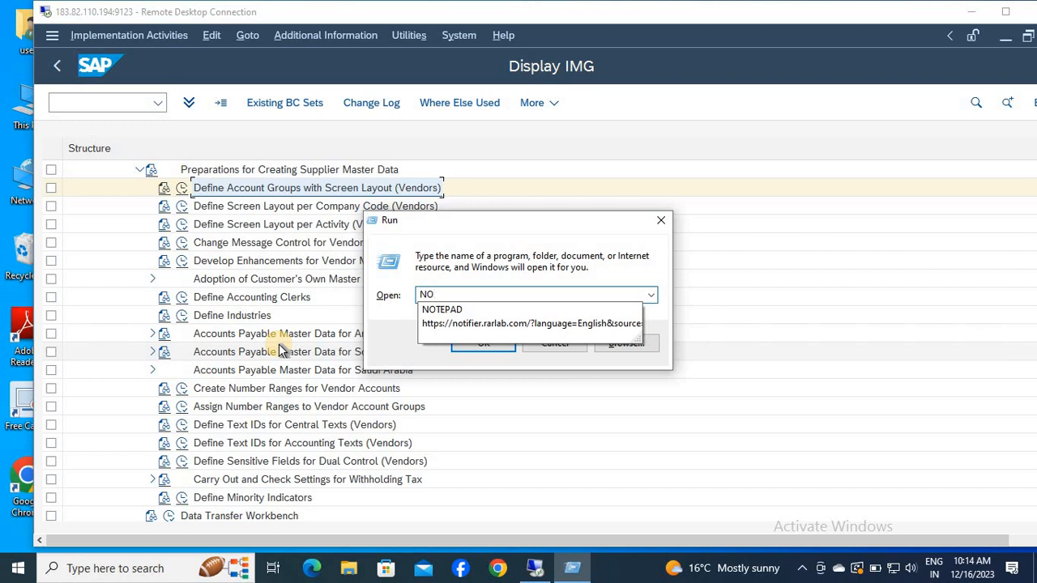
key(Down)
key(Return)
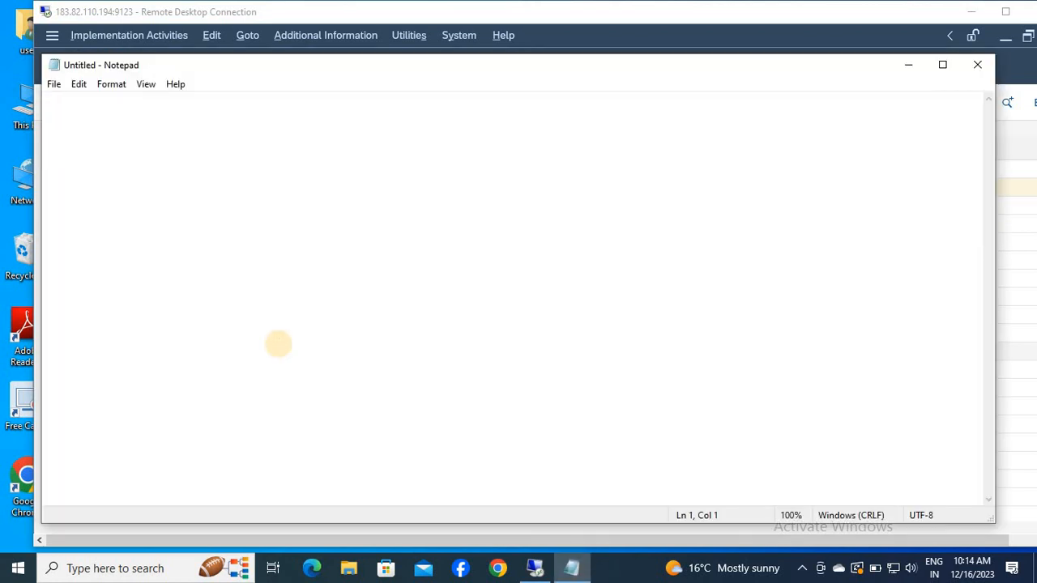
text(1-)
key(alt+Tab)
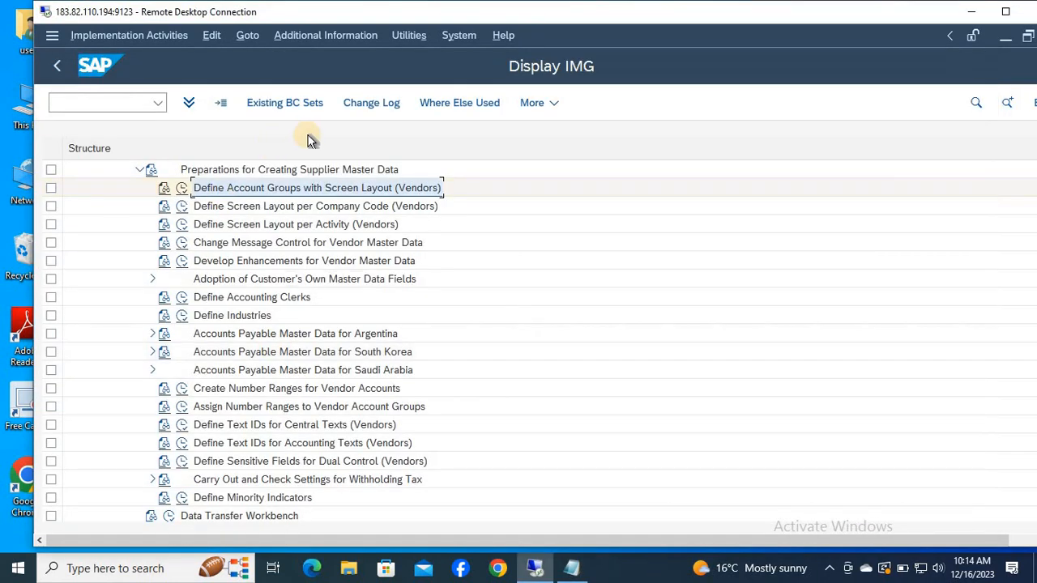
key(alt+Tab)
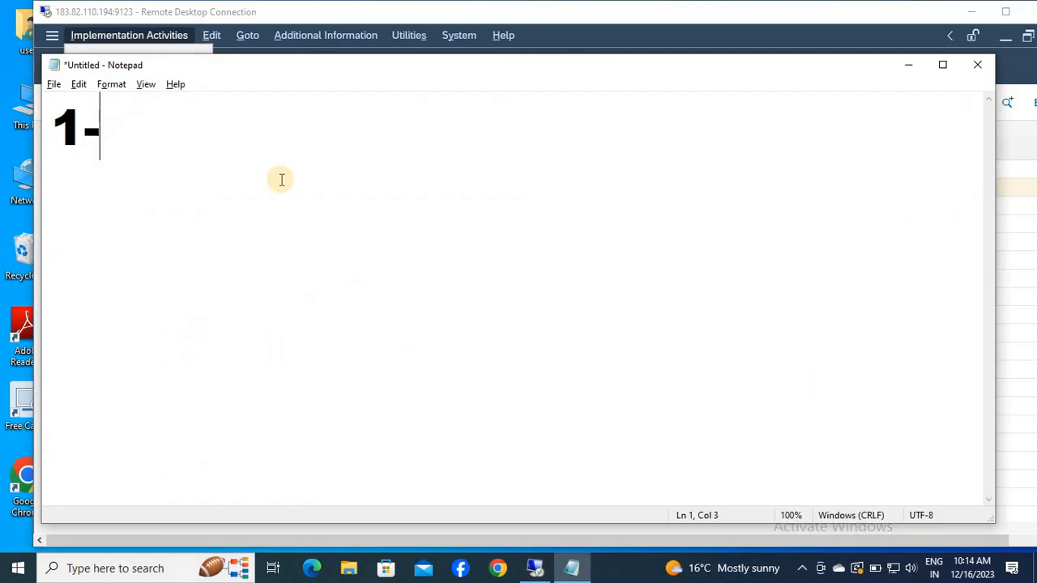
text(Define Account Groups with Screen Layout (Vendors))
Reduce the Notepad font size to 24.
key(ctrl+a)
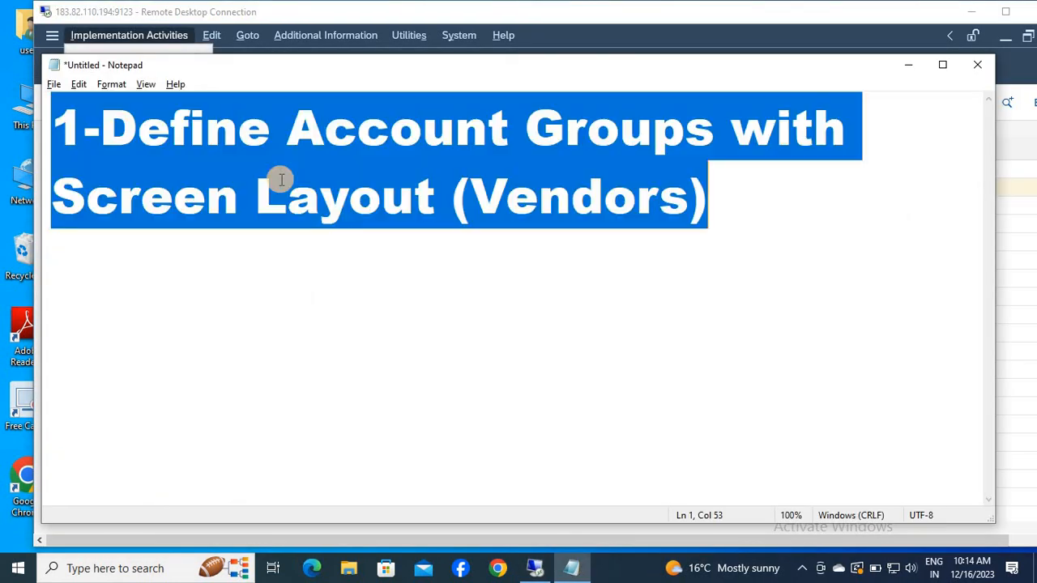
click(120, 81)
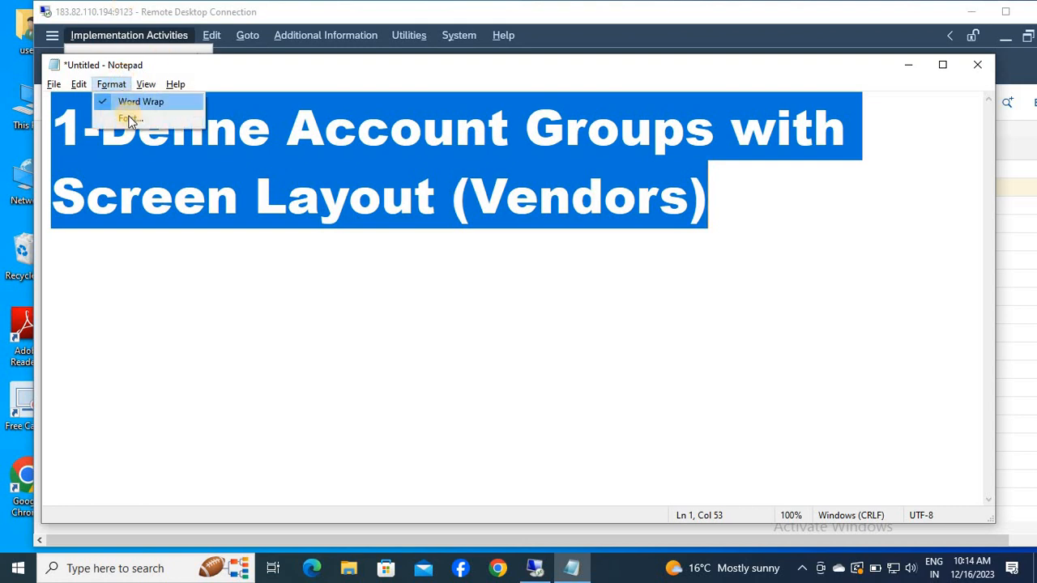
click(130, 118)
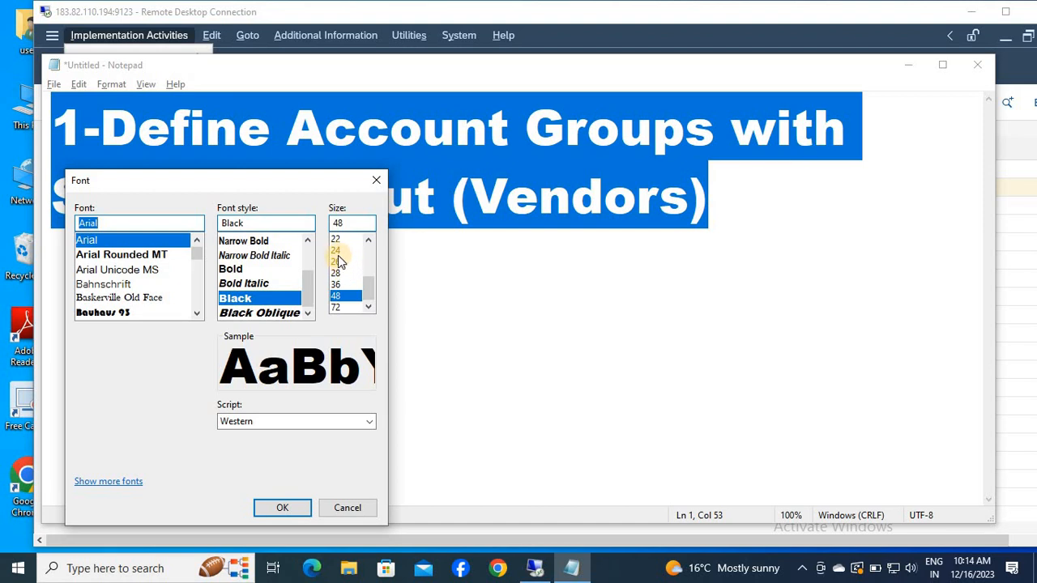
click(337, 251)
key(Return)
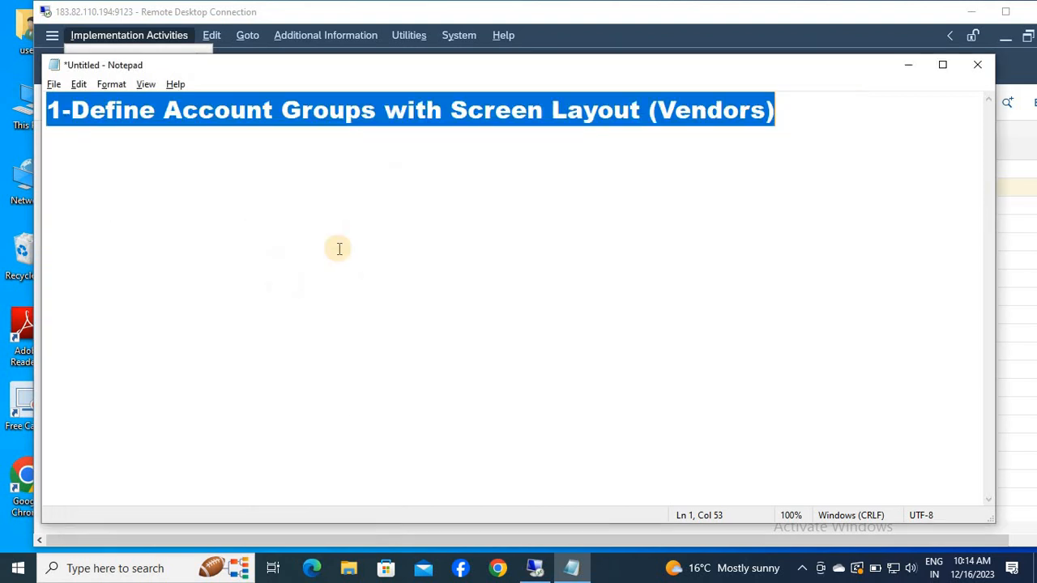
key(Right)
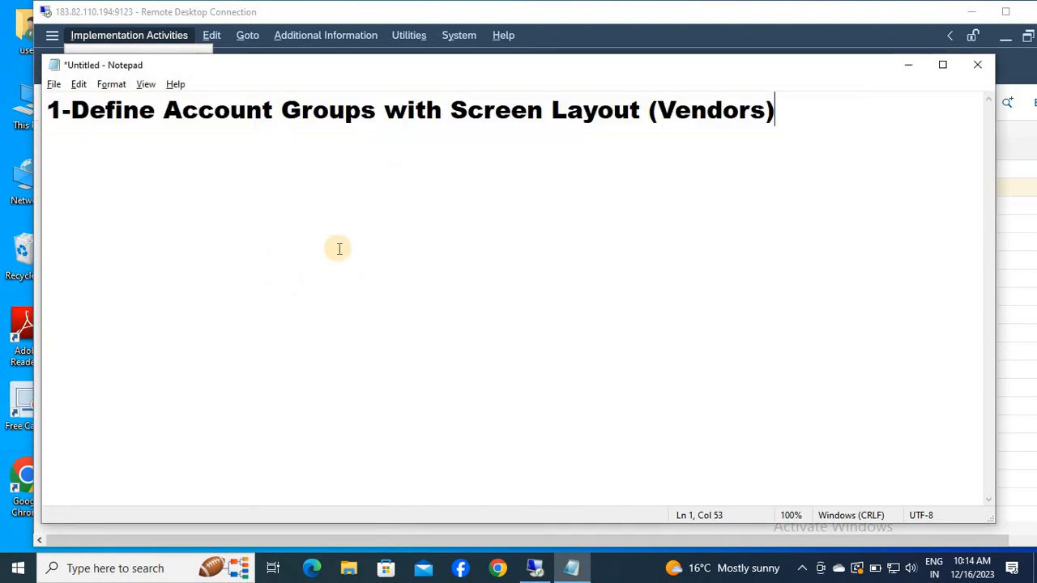
Note the account group codes HLM1,HLM2,HLM3 on a new line under the heading.
key(Return)
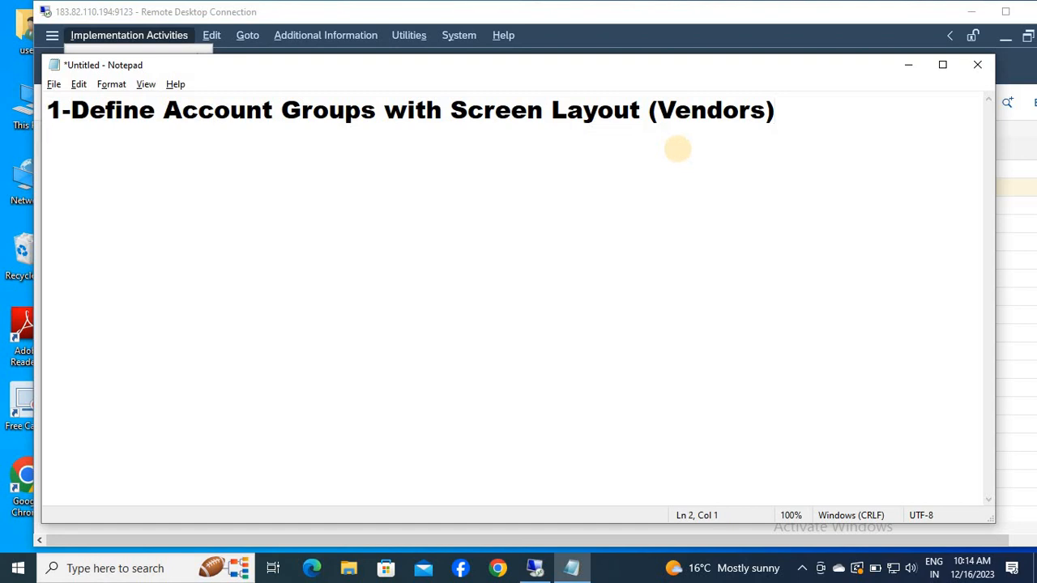
key(alt+Tab)
key(Escape)
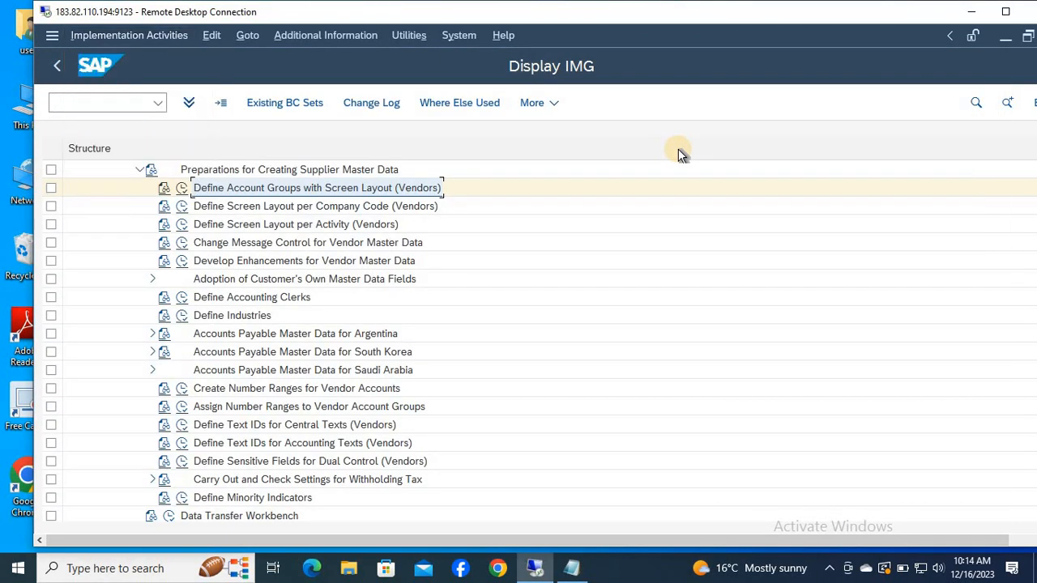
key(alt+Tab)
text(HL)
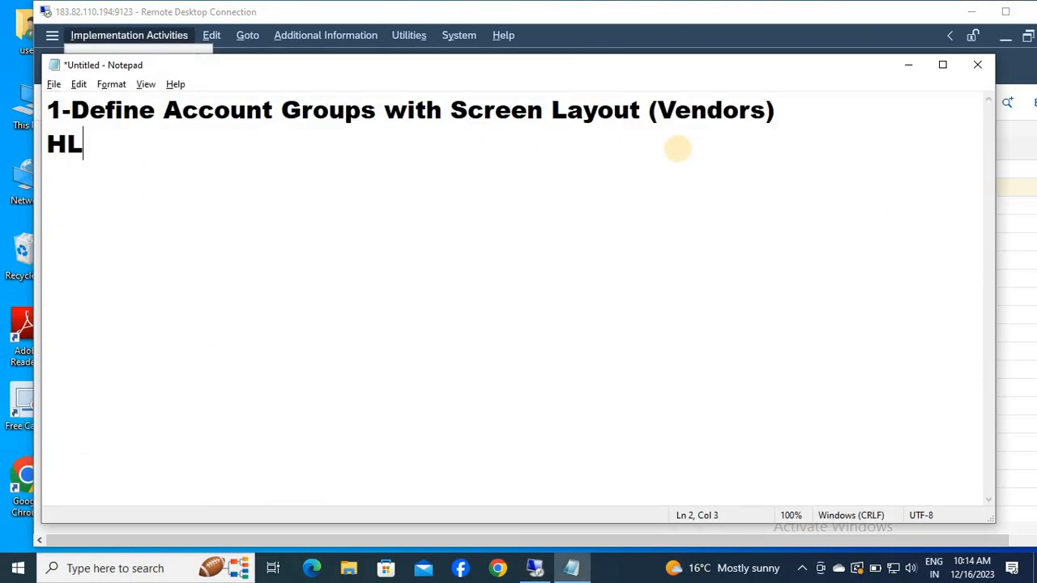
text(M1,HL)
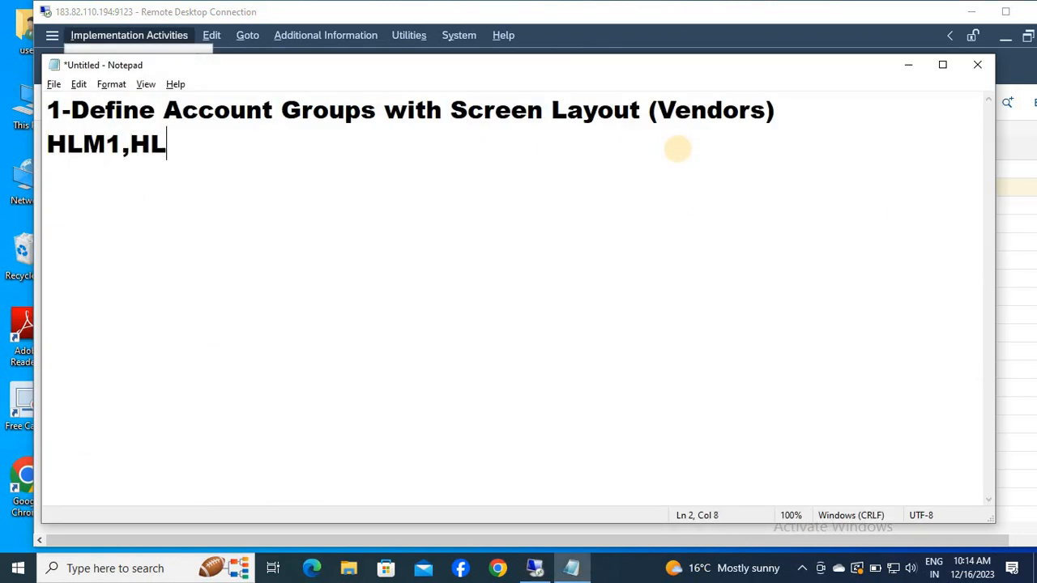
text(M2,H)
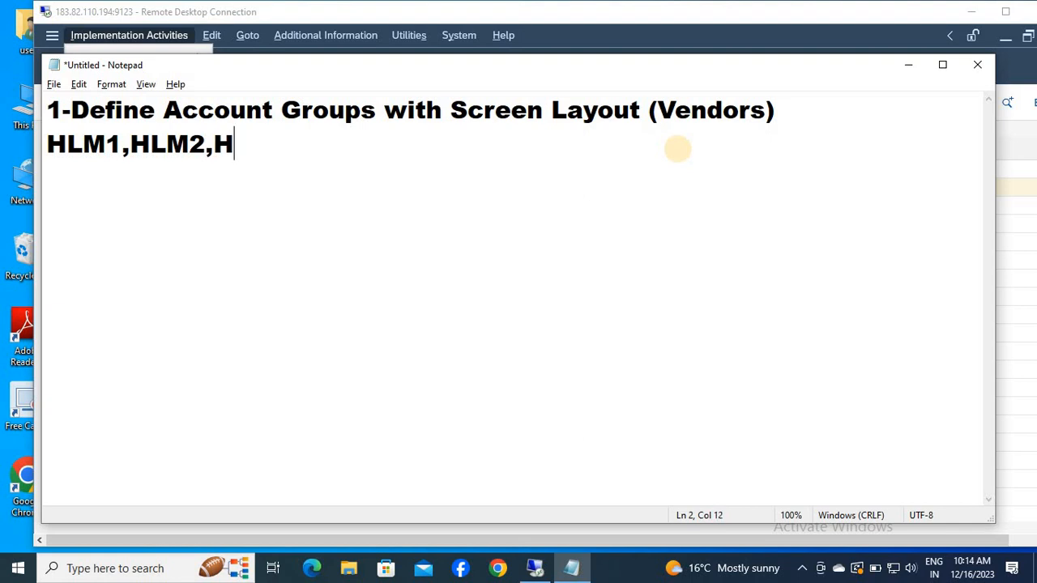
text(LM3)
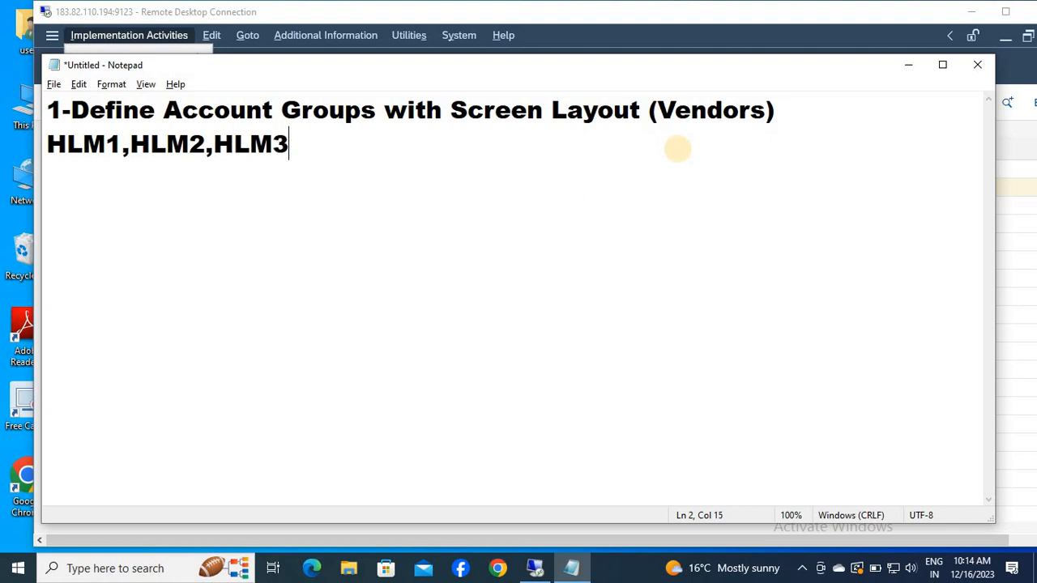
Switch to SAP and, in Define Account Groups with Screen Layout (Vendors), add account group HLM2 with the meaning INTERNATIONAL VENDOR.
key(alt+Tab)
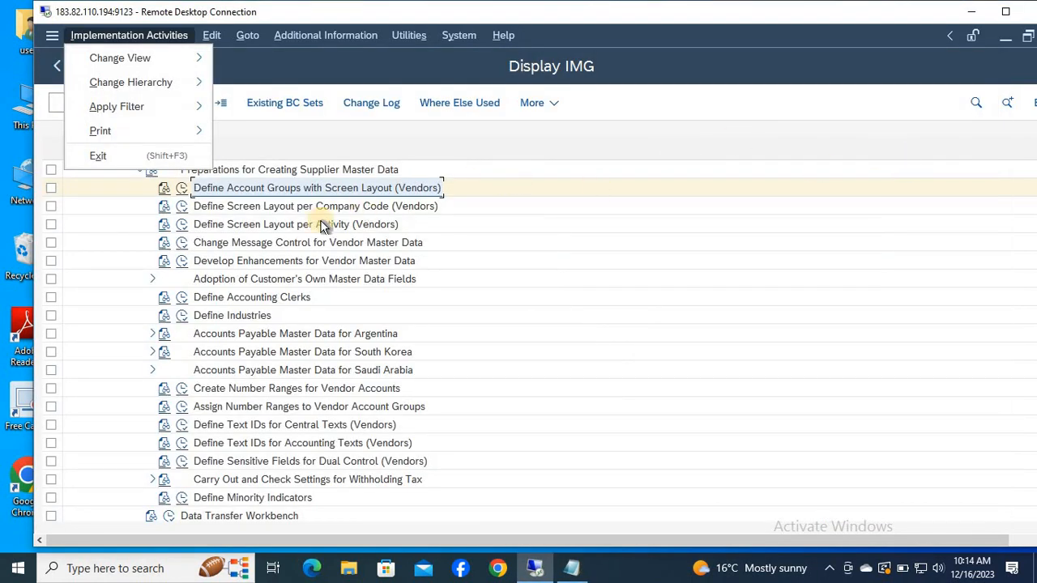
click(307, 188)
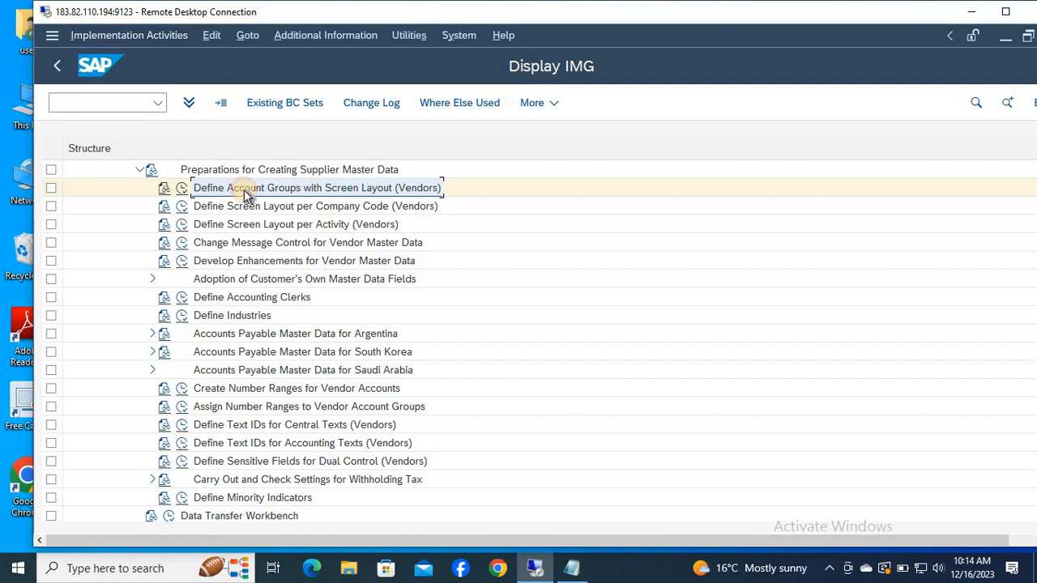
click(183, 189)
click(273, 103)
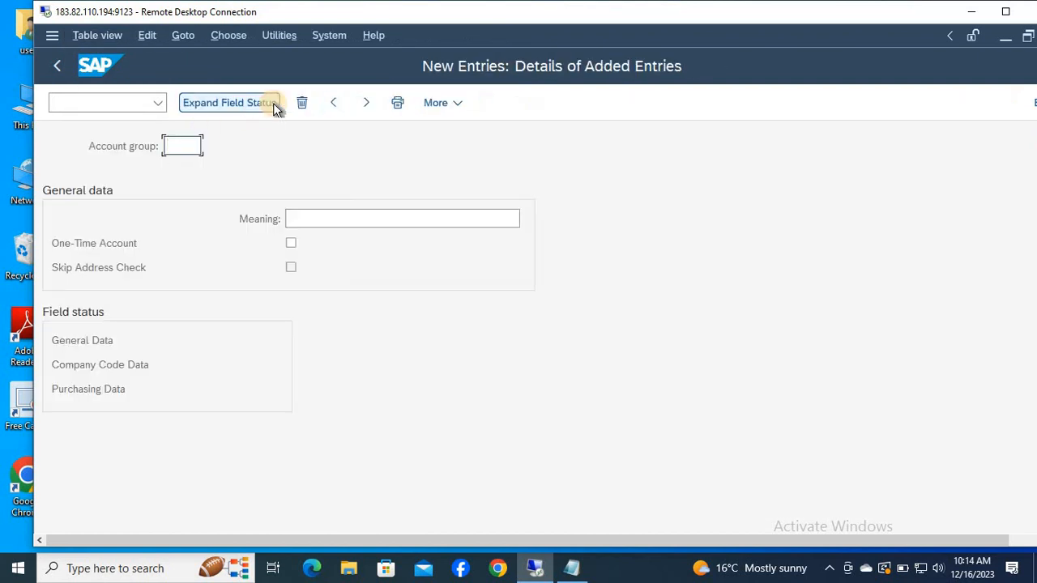
text(HLM2)
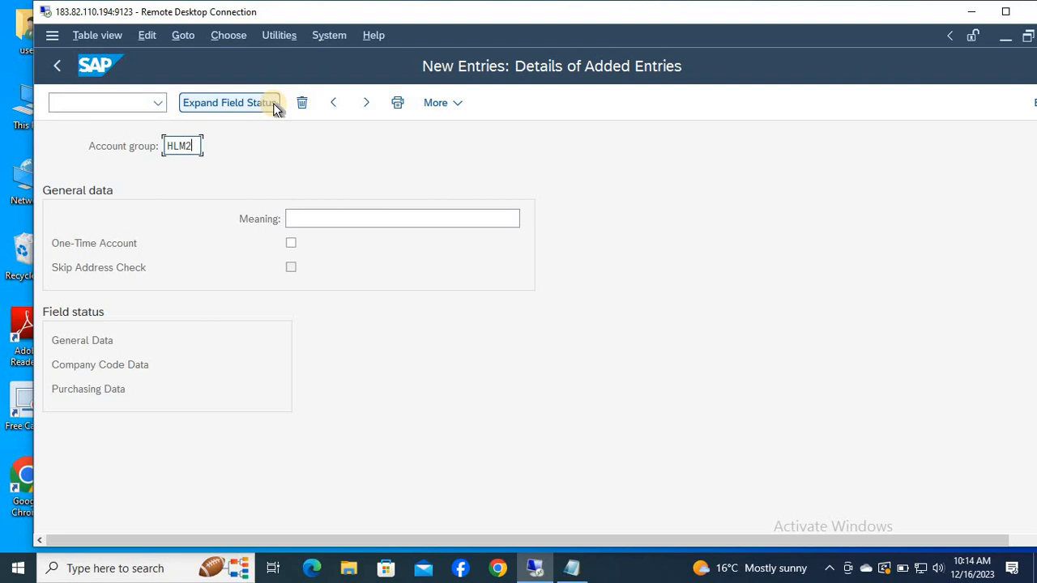
key(Tab)
text(INTER)
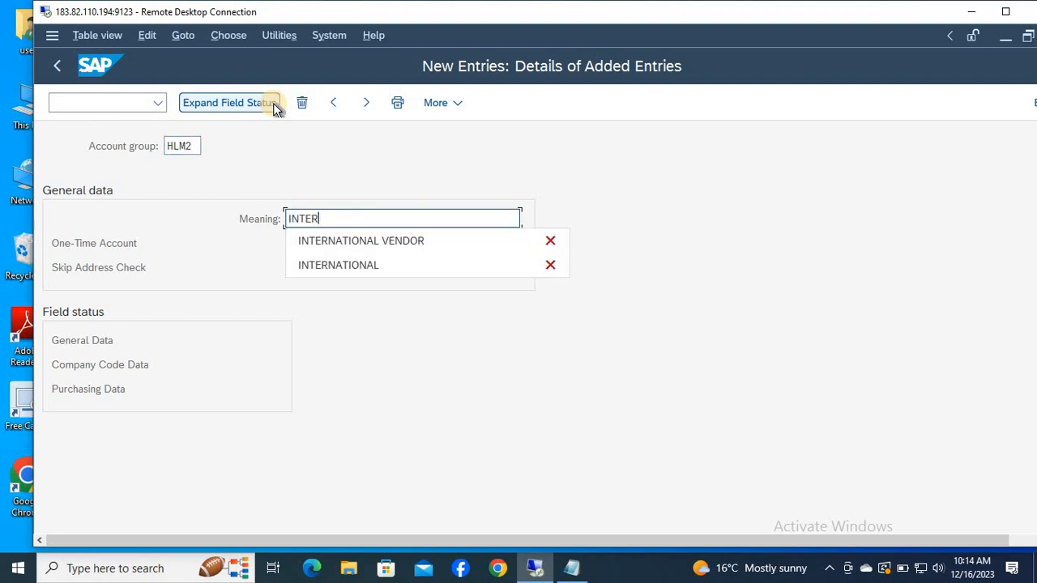
key(Down)
key(Return)
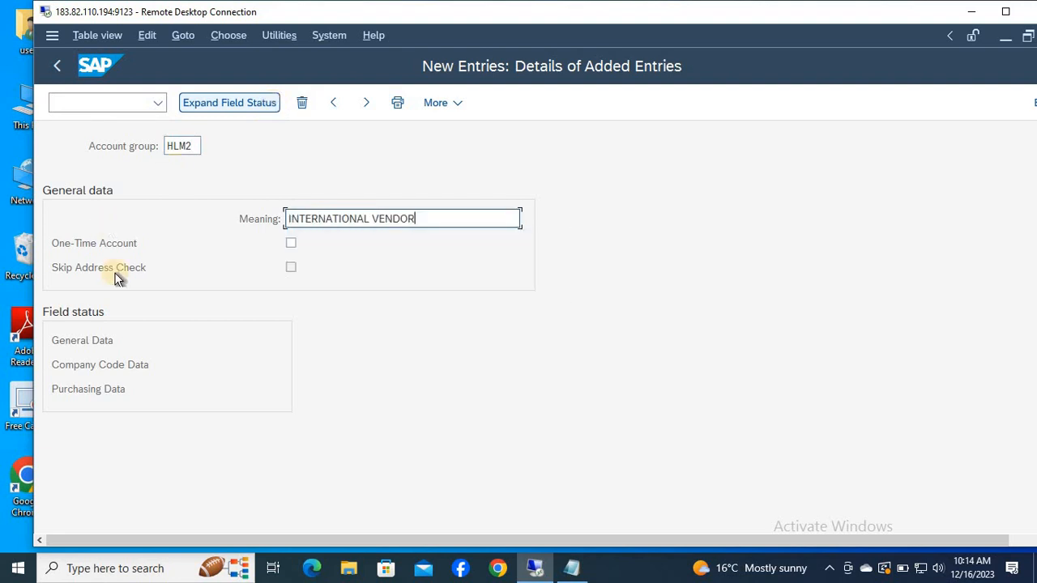
Make Reconciliation account a required entry in HLM2's company code account management fields, then save and return to the account group overview.
double_click(106, 364)
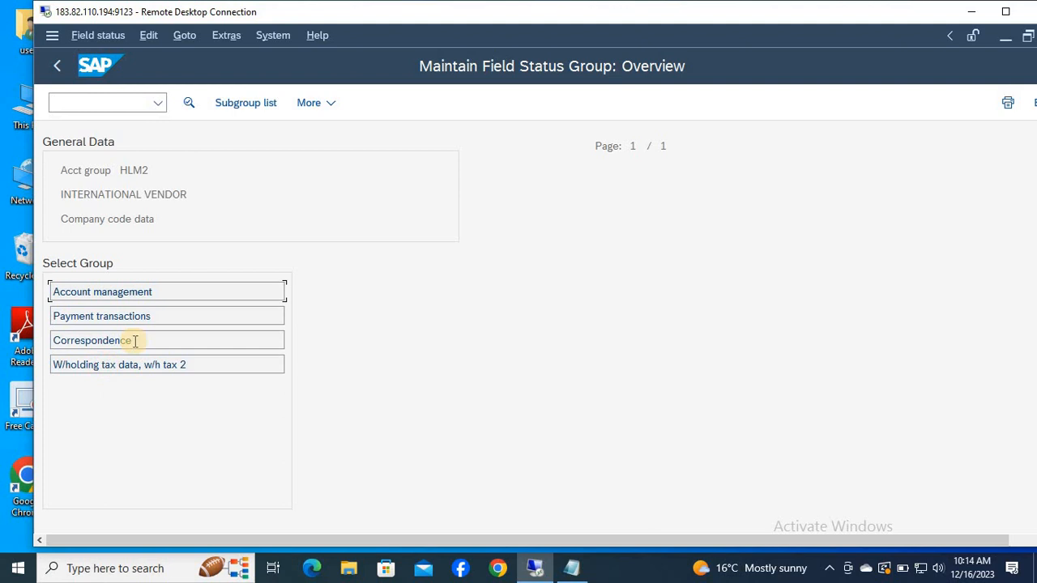
double_click(153, 290)
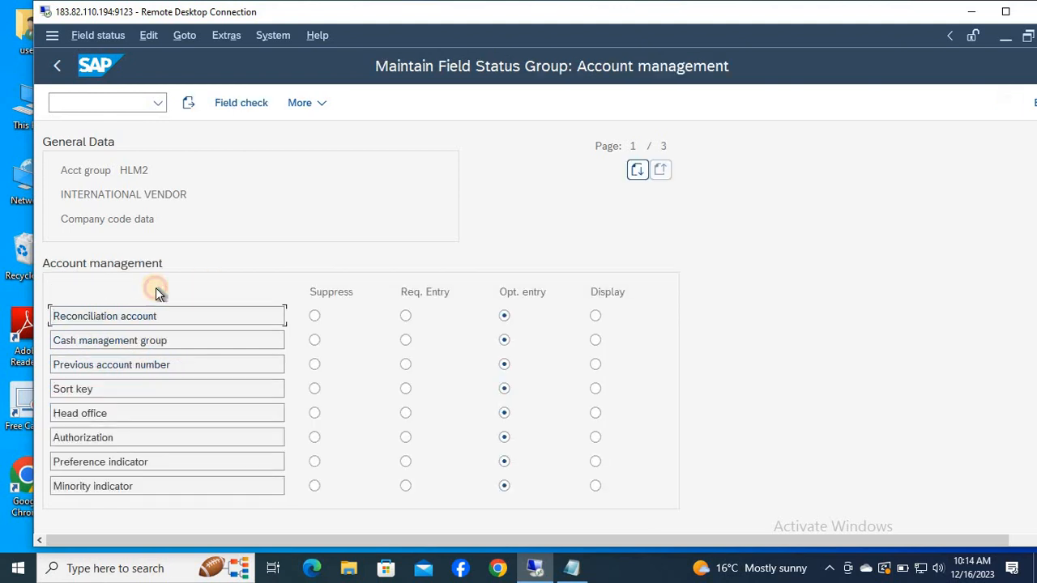
click(406, 316)
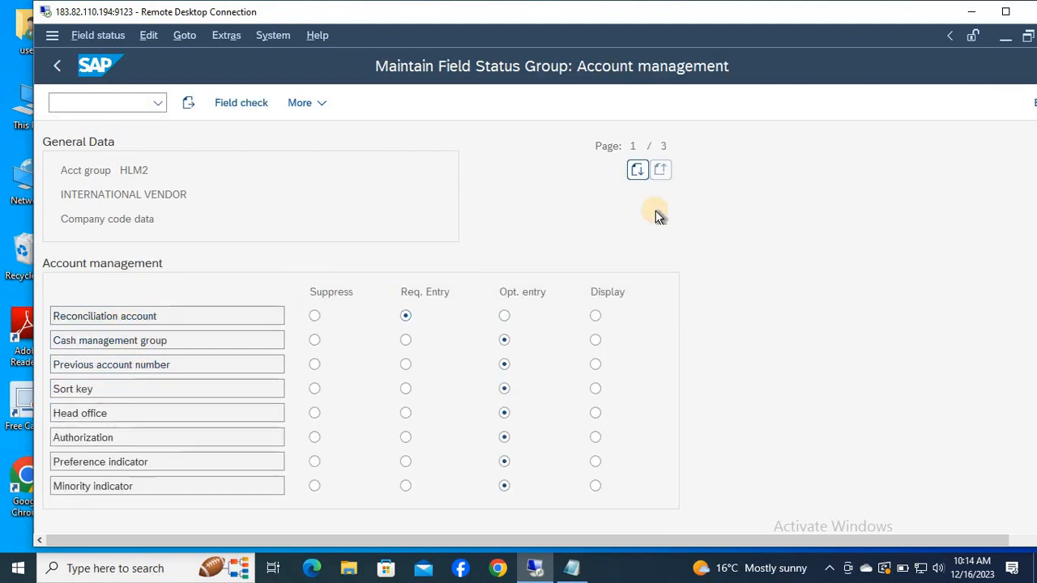
key(ctrl+s)
key(Return)
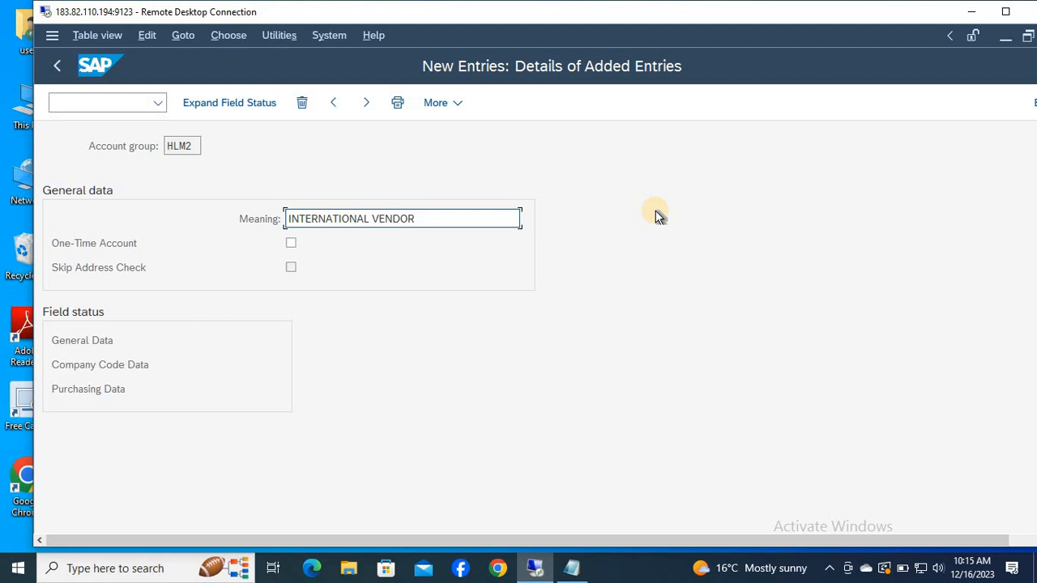
key(F3)
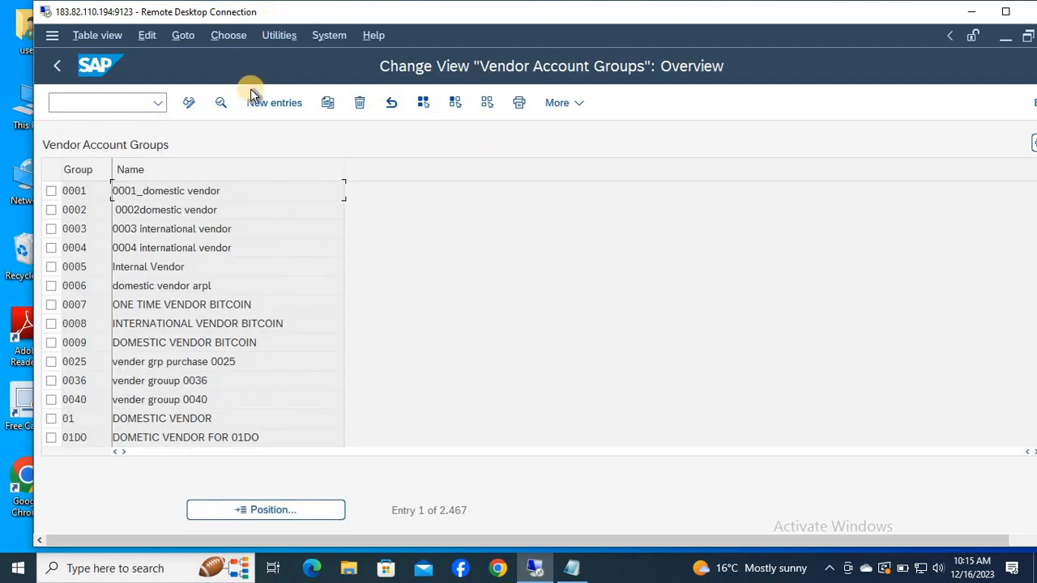
Create and save account group HLM3 with the meaning ONE TIME VENDOR and both One-Time Account and Skip Address Check enabled.
click(268, 107)
text(HLM3)
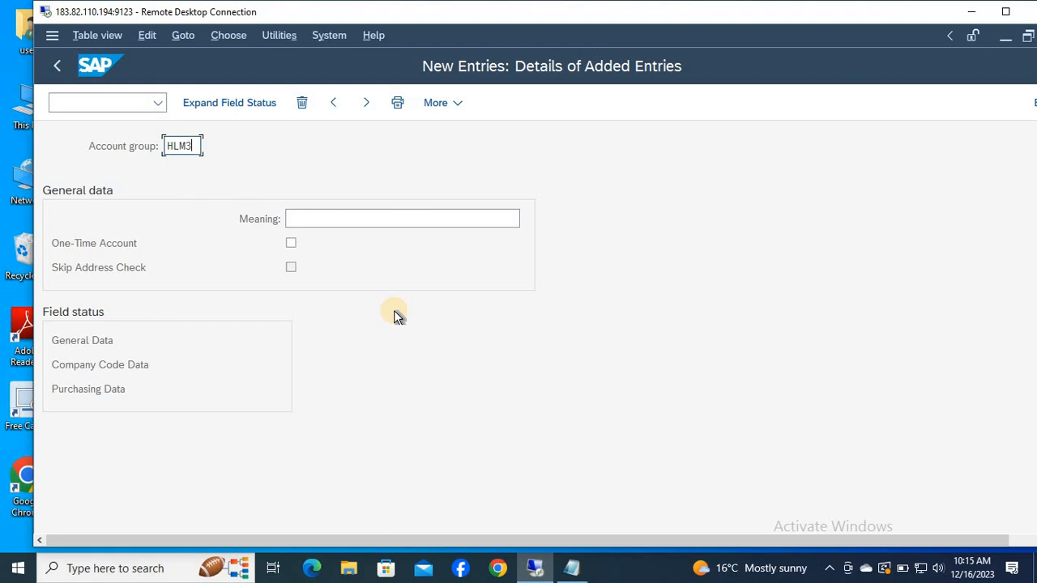
key(Tab)
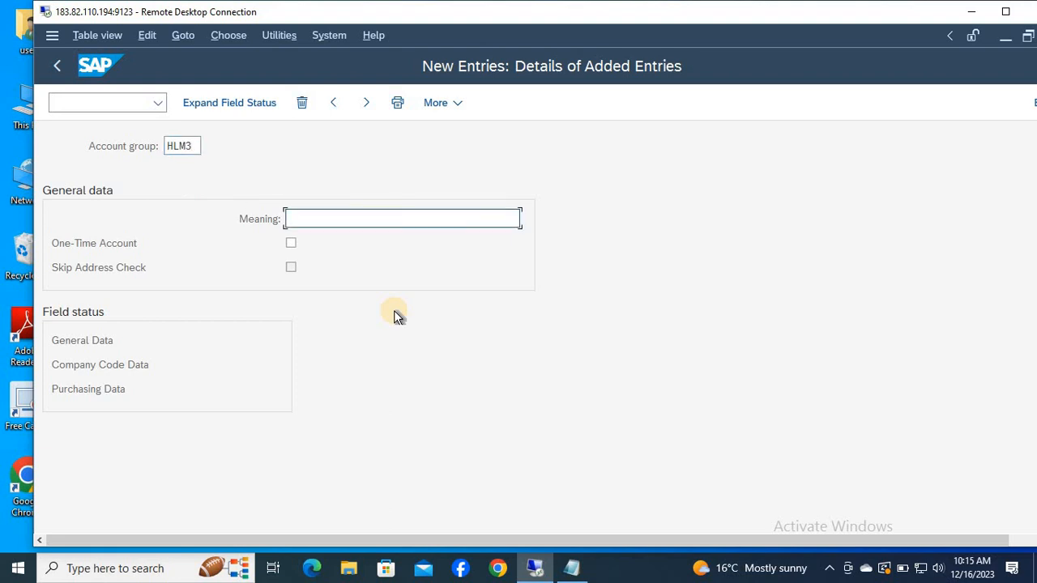
text(ONE)
key(Return)
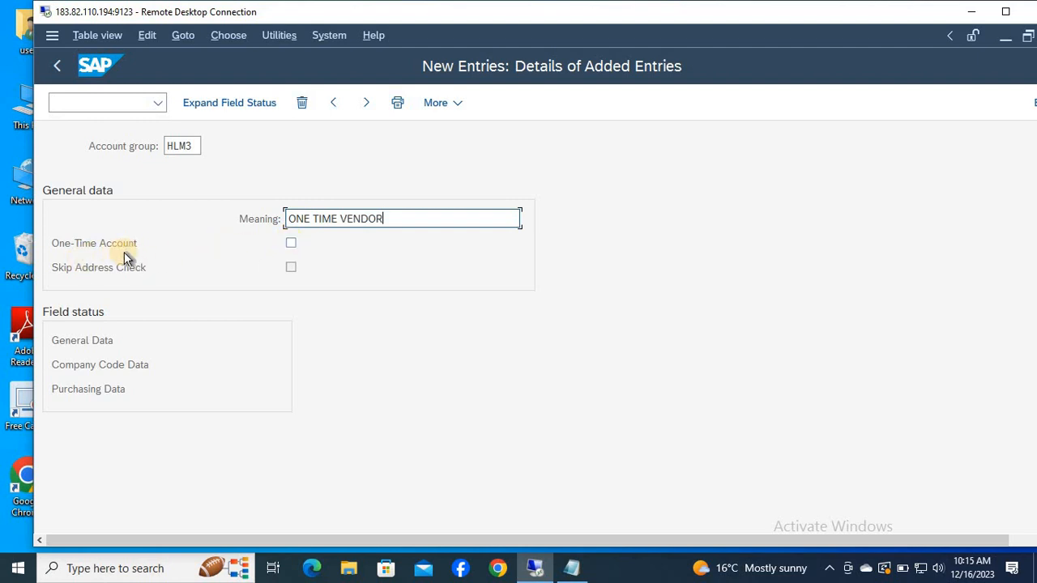
click(290, 244)
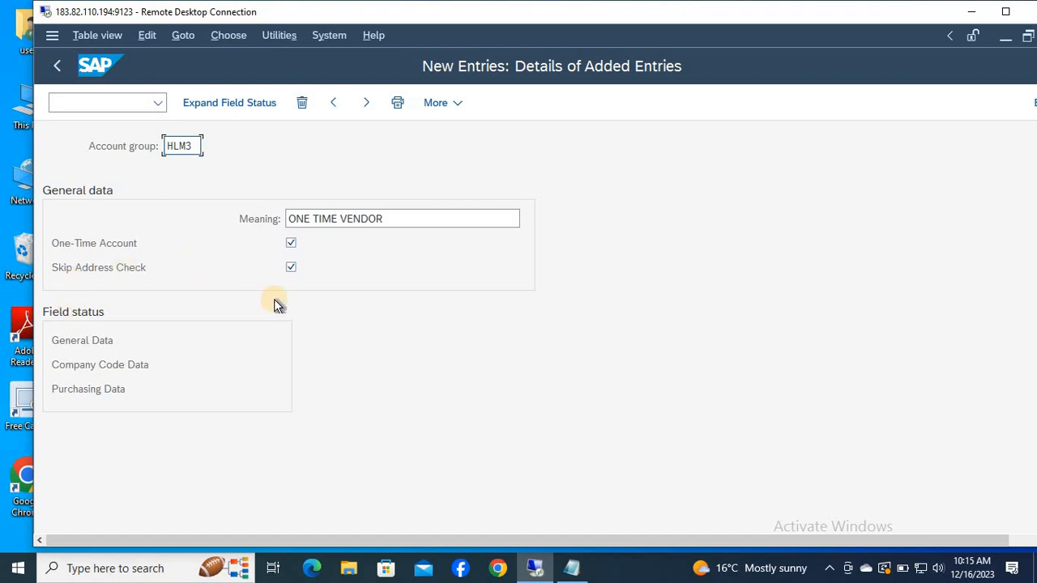
key(Tab)
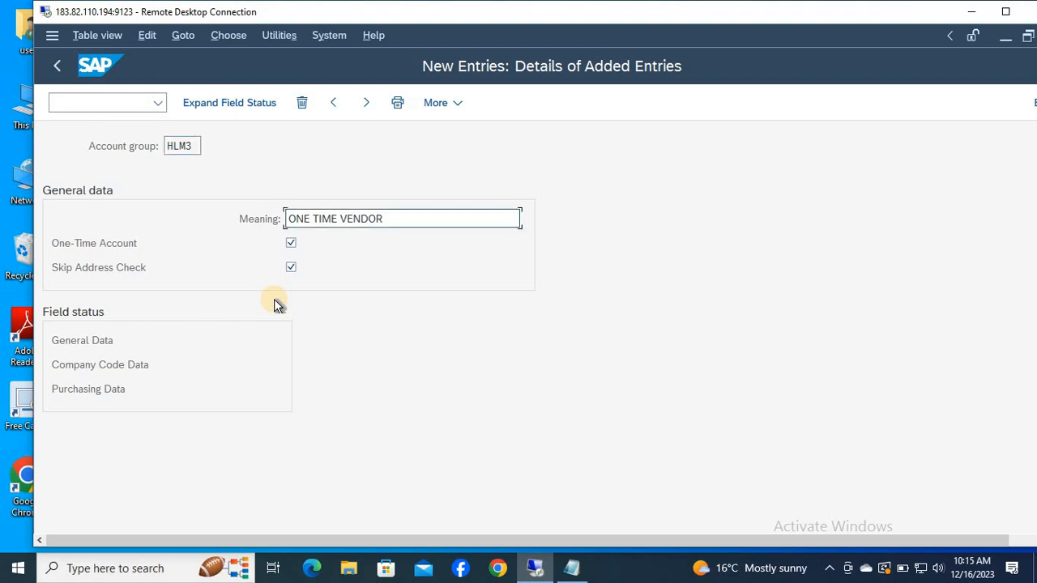
click(1005, 11)
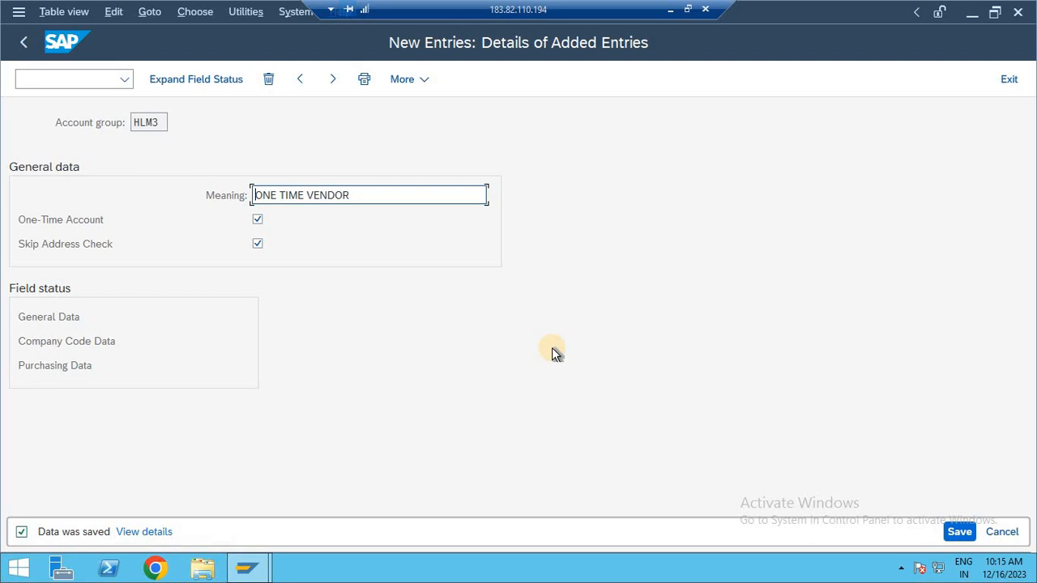
key(F3)
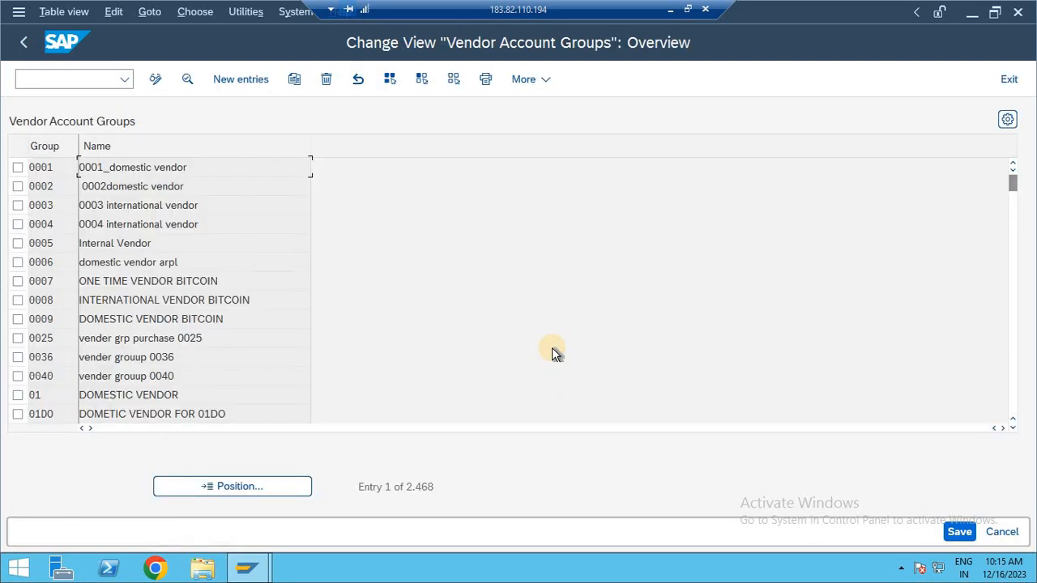
Take the remote desktop out of full screen and switch to the Notepad notes.
key(alt+Tab)
key(alt+Tab)
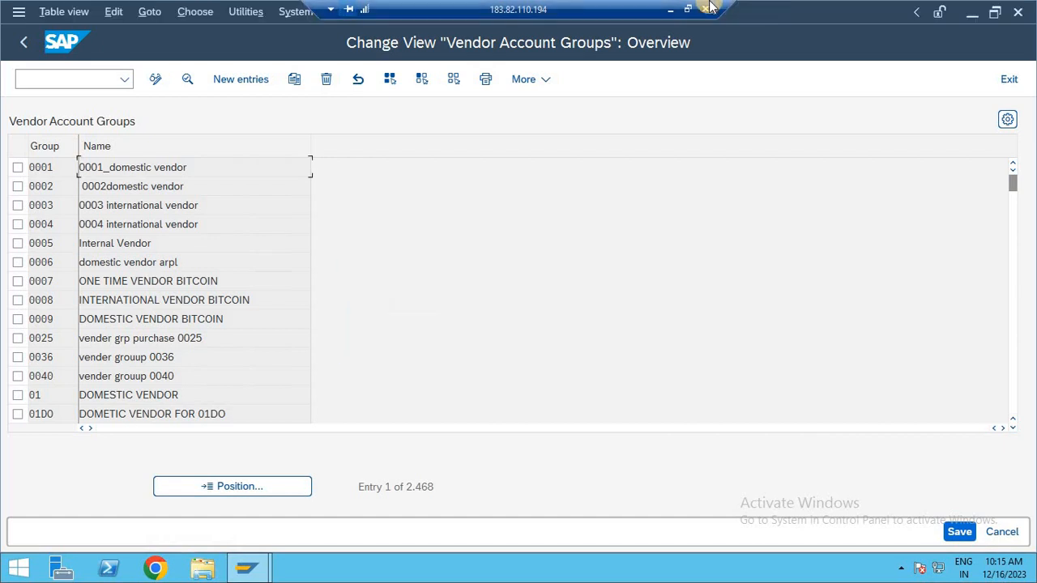
click(688, 10)
key(alt+Tab)
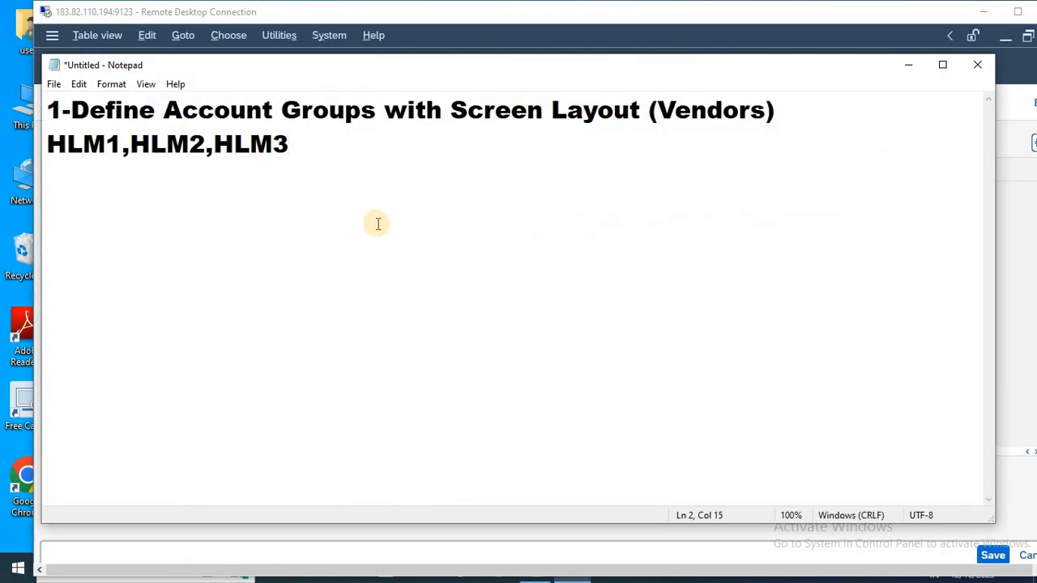
Start a new line reading "2-" in the Notepad notes, and switch back to SAP's Display IMG structure.
key(Return)
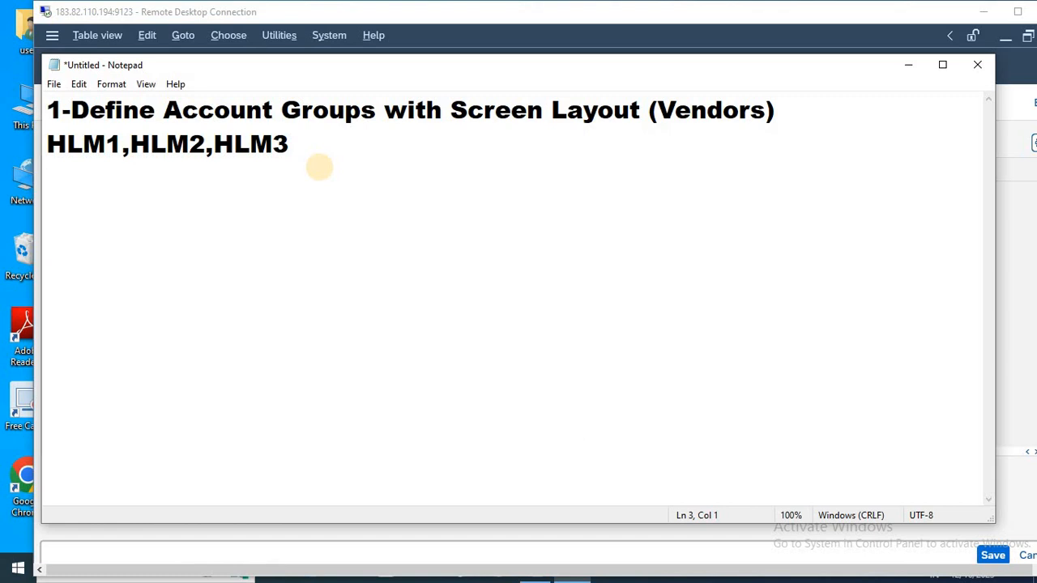
text(2-)
key(alt+Tab)
key(F3)
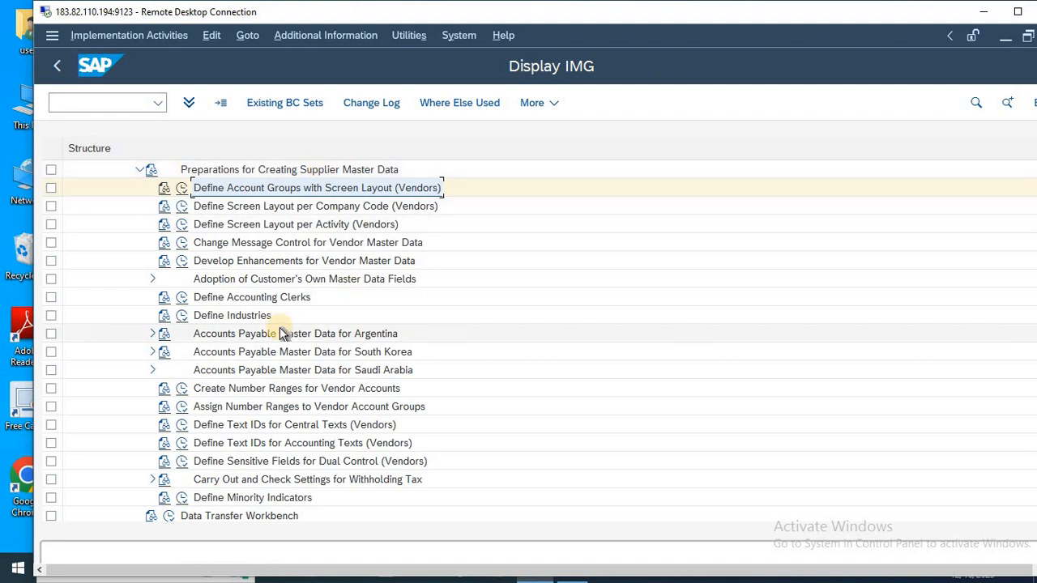
Open Create Number Ranges for Vendor Accounts and bring up the vendor intervals in change mode.
click(285, 389)
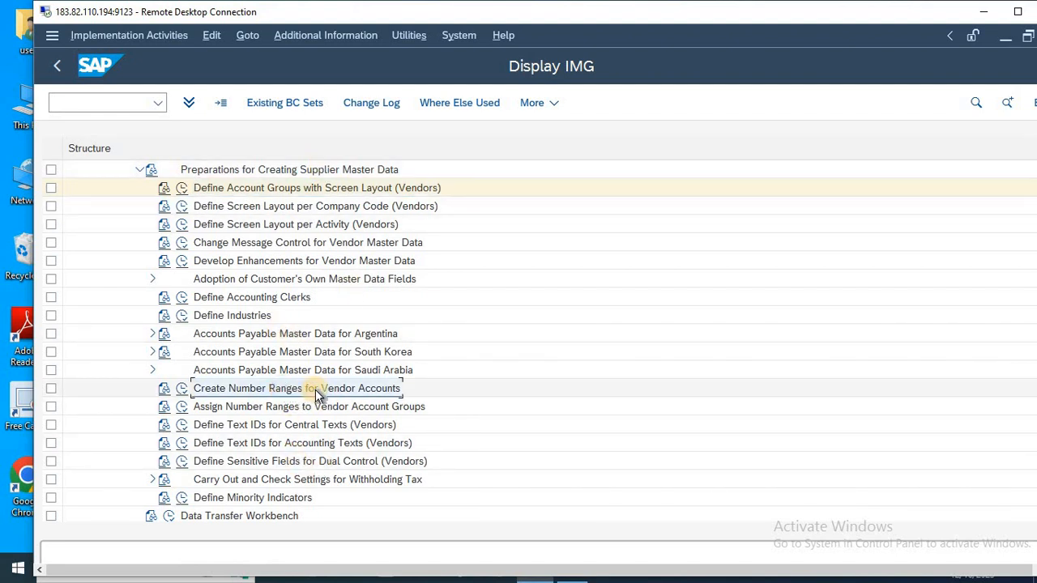
click(182, 388)
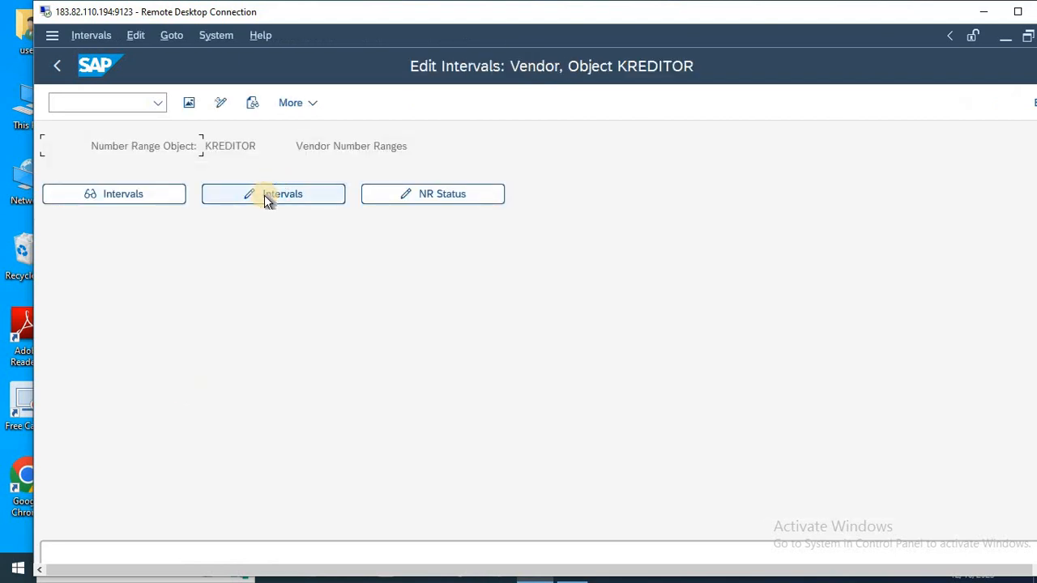
click(309, 200)
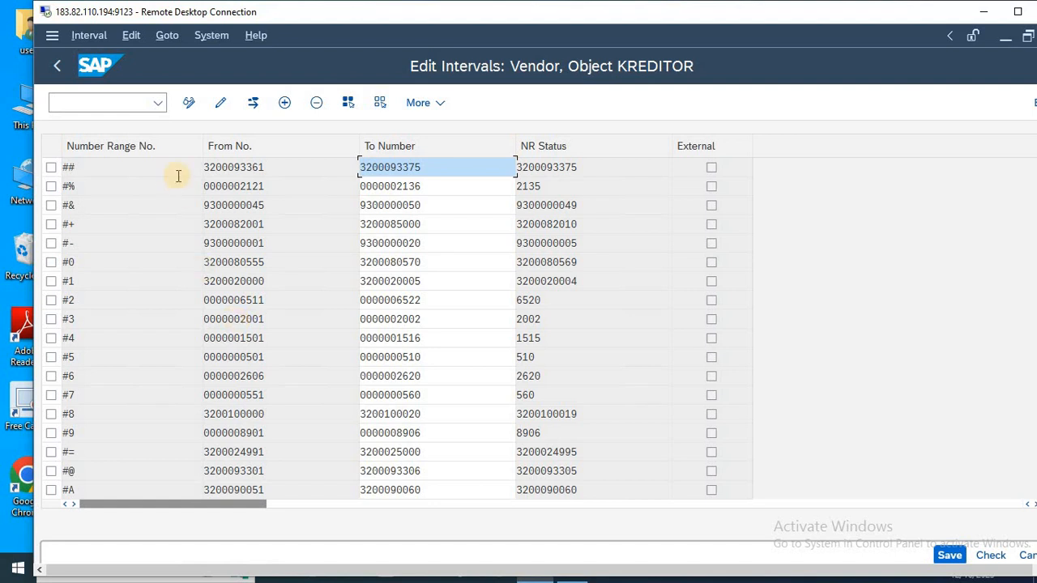
Try to insert a vendor number range interval 12 running from 1 to 9688.
click(287, 106)
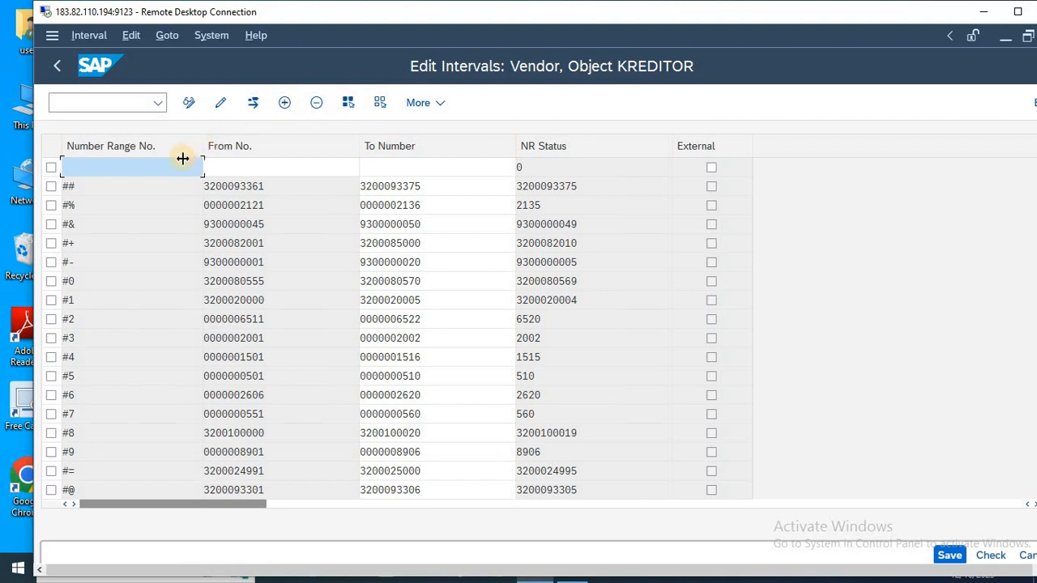
text(12)
key(Tab)
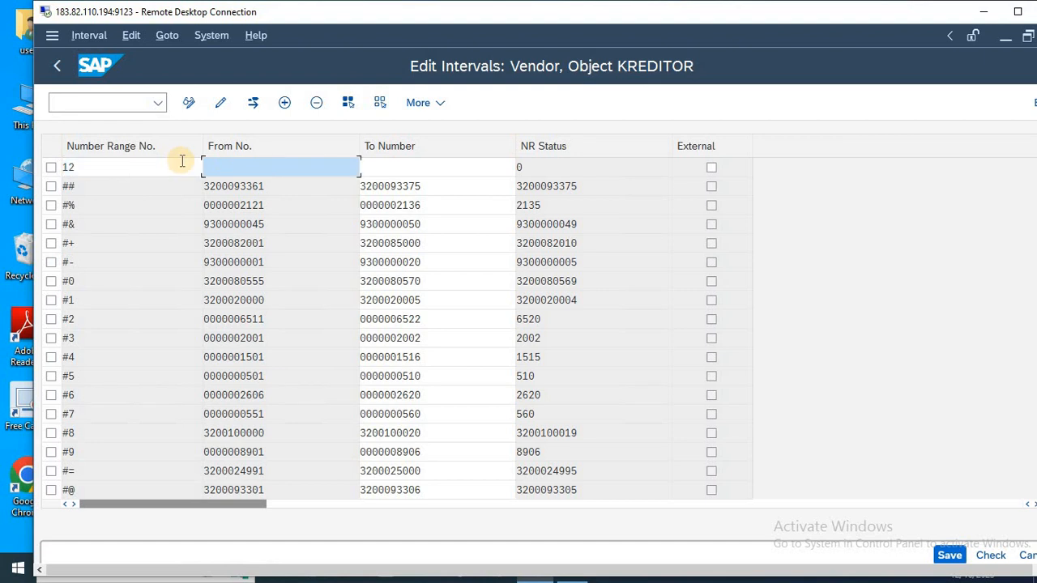
text(1)
key(Tab)
text(3000)
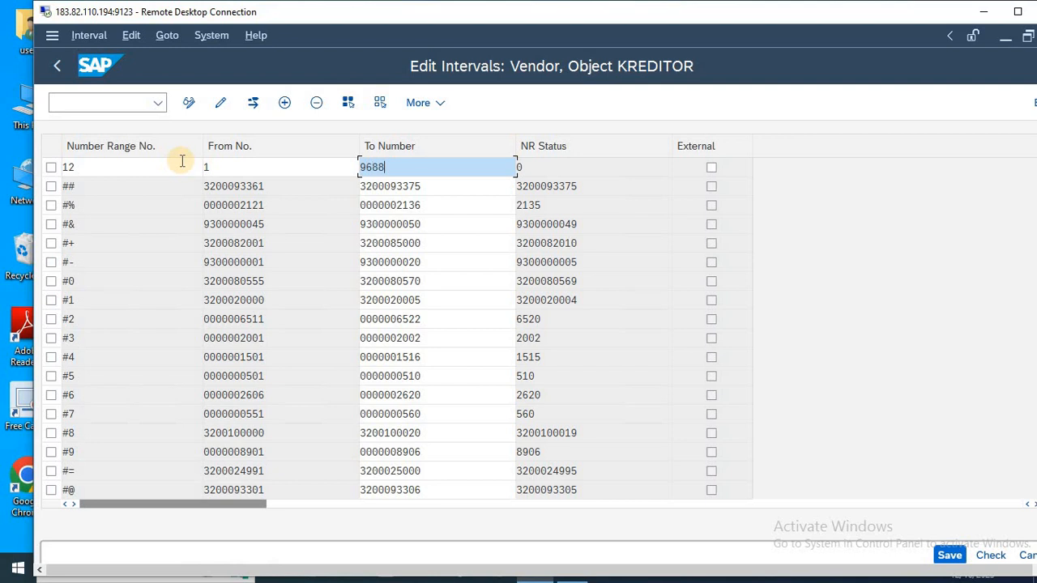
key(Return)
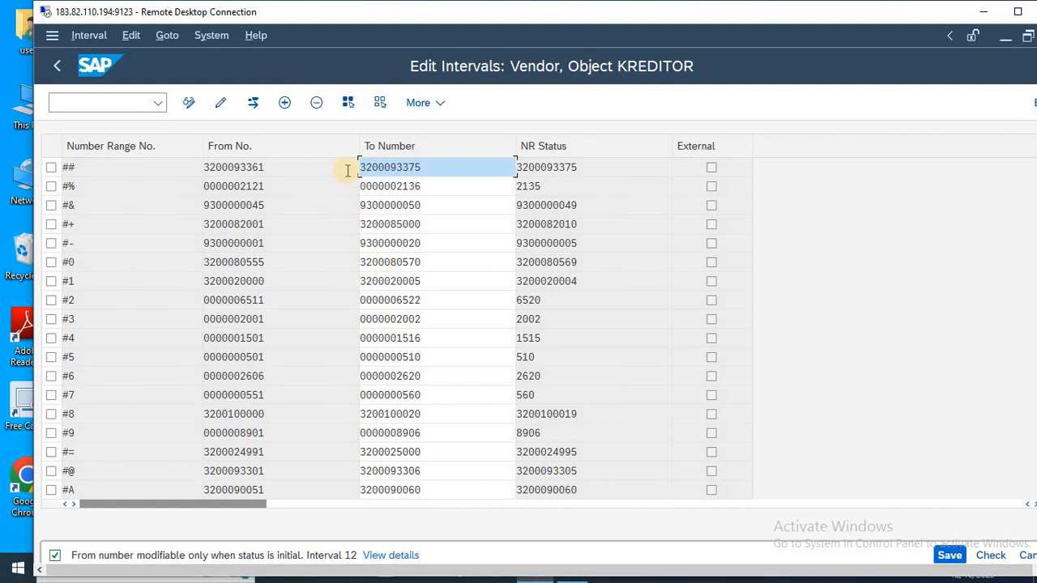
Exit interval editing without saving and reopen the vendor number range intervals in change mode.
key(F3)
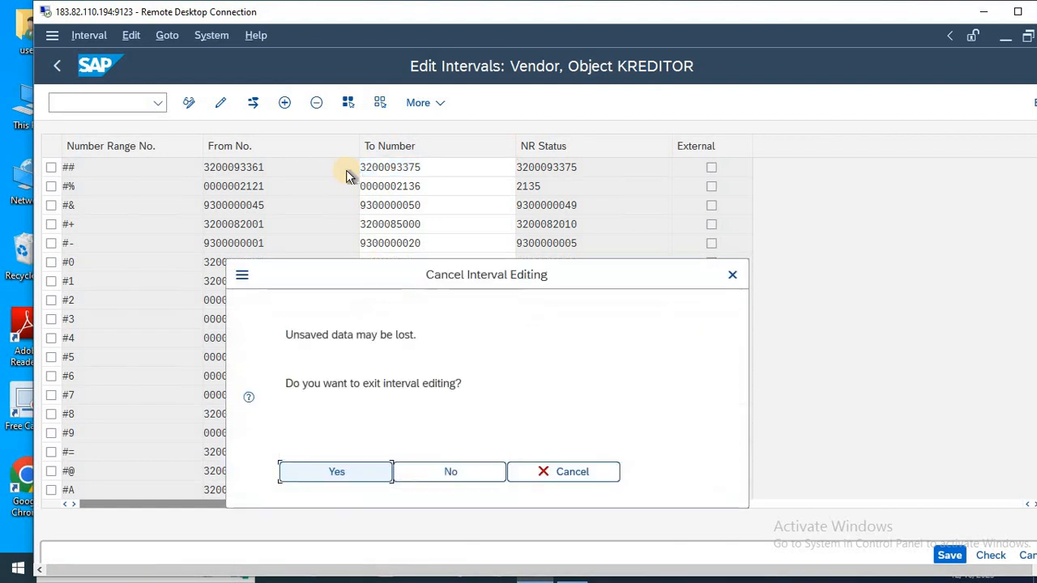
click(366, 475)
click(247, 198)
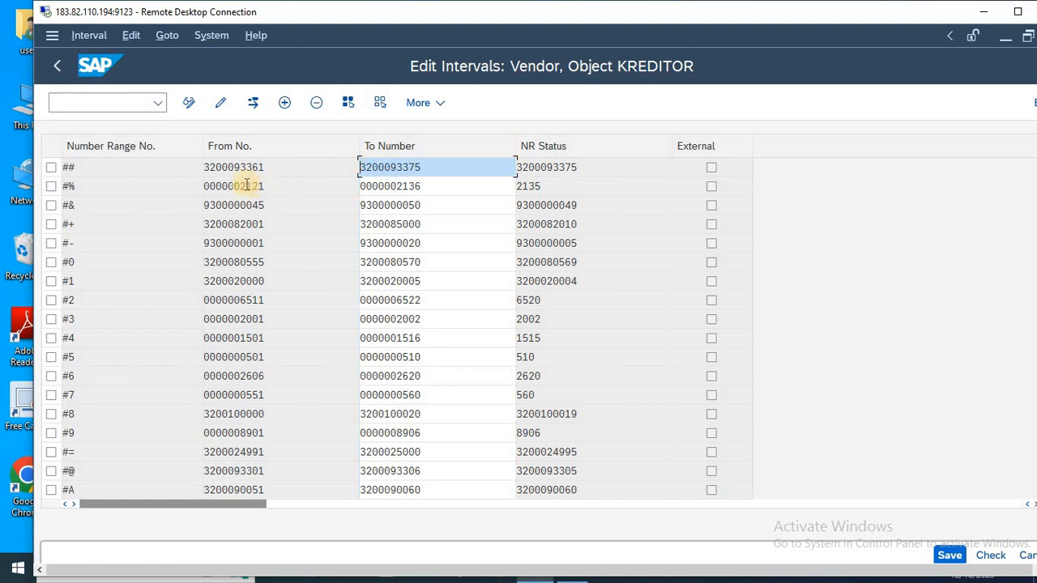
Examine the from number, to number and number range status of existing vendor intervals such as #% and $W.
drag(247, 186, 283, 186)
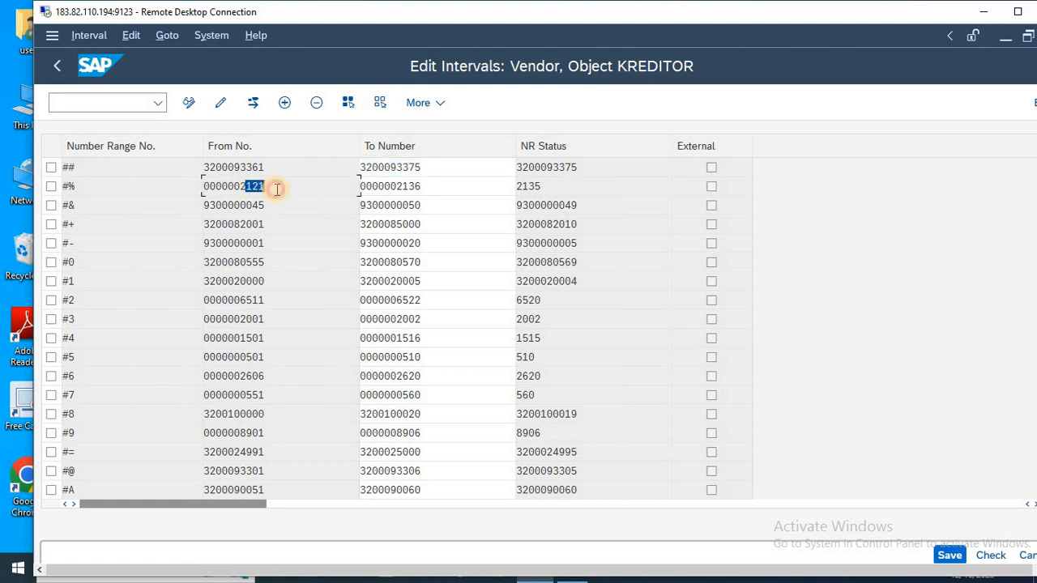
click(409, 186)
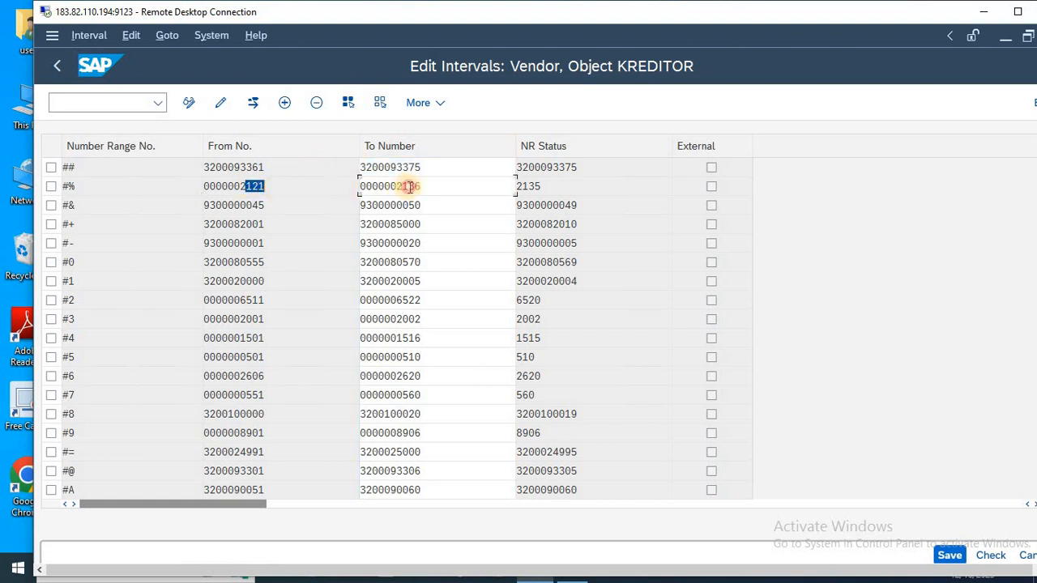
drag(403, 186, 426, 187)
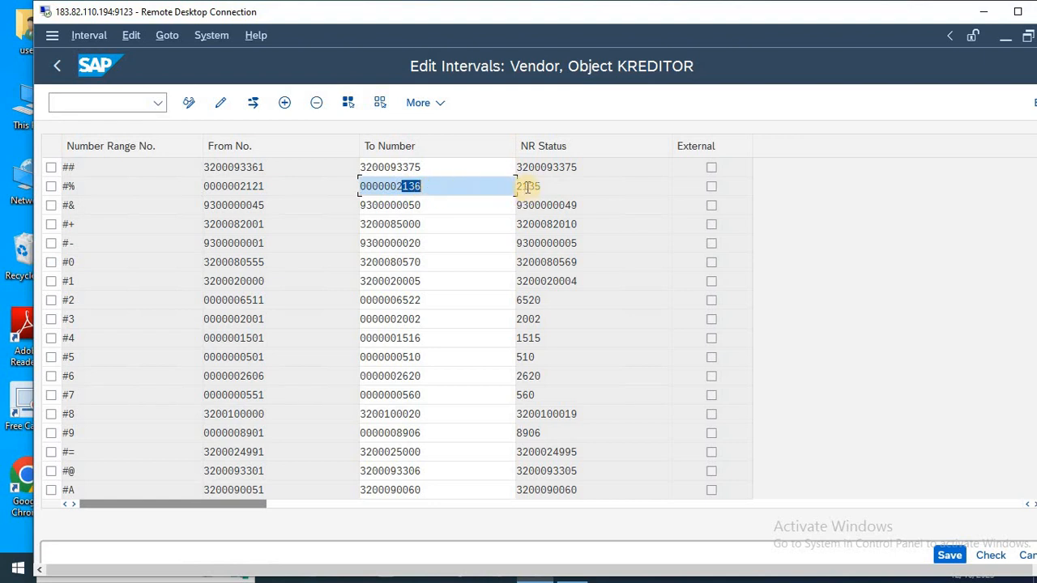
drag(525, 186, 540, 187)
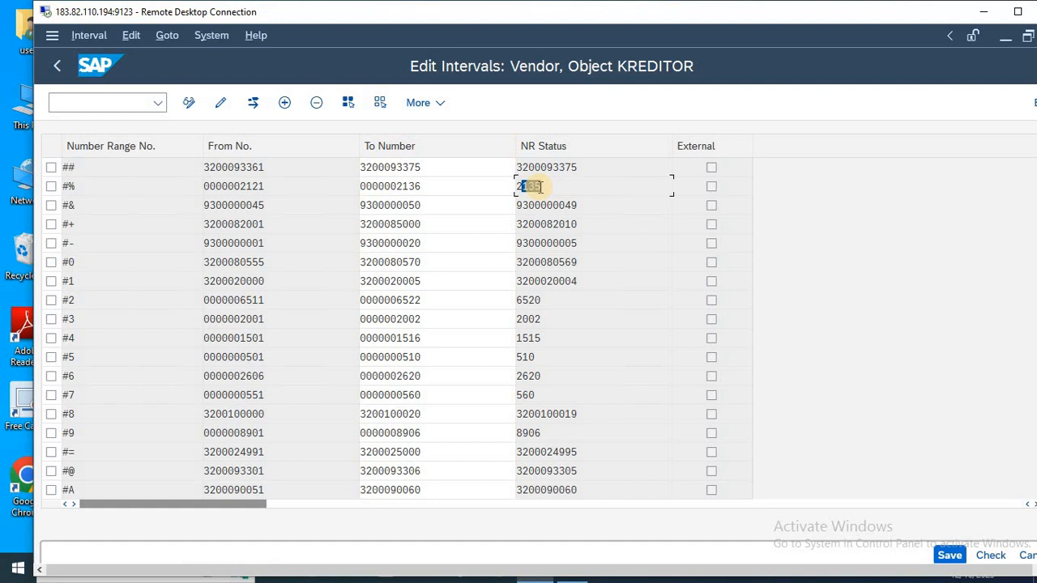
double_click(540, 186)
scroll(548, 192, down, 15)
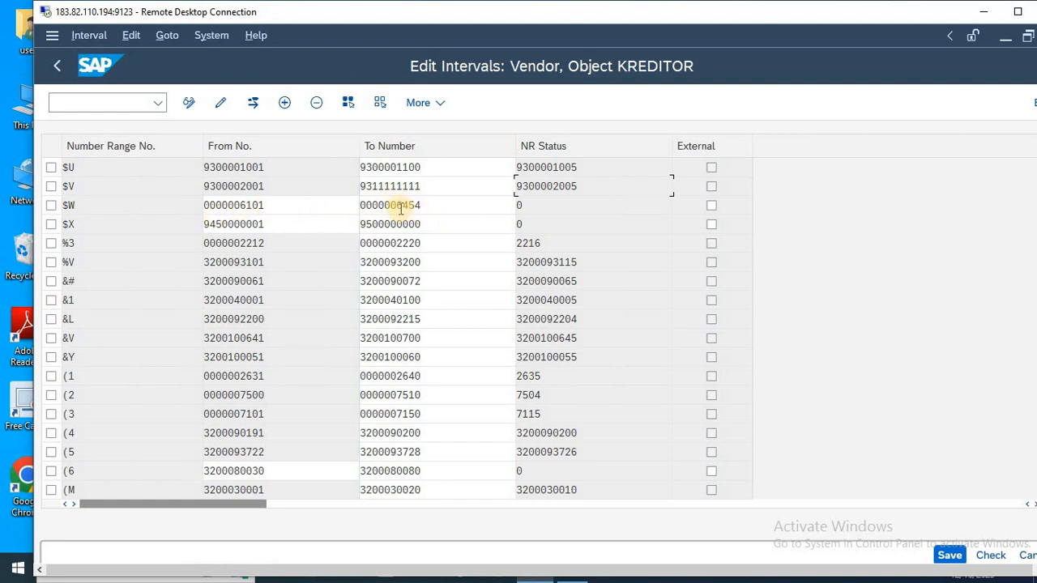
drag(403, 204, 436, 203)
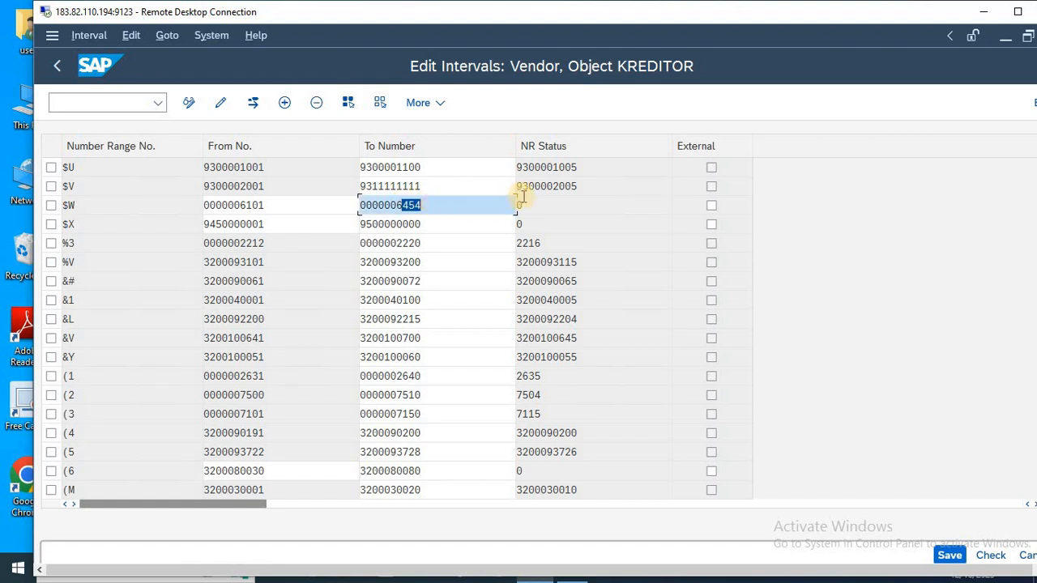
click(69, 206)
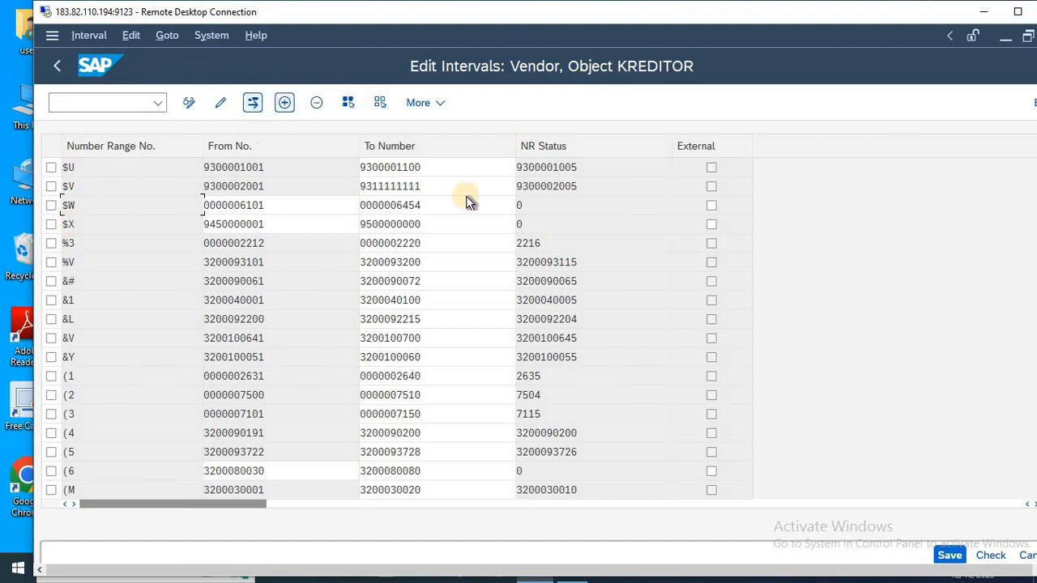
Bring up the list of free vendor number intervals and move its dialog to the middle of the screen.
click(254, 104)
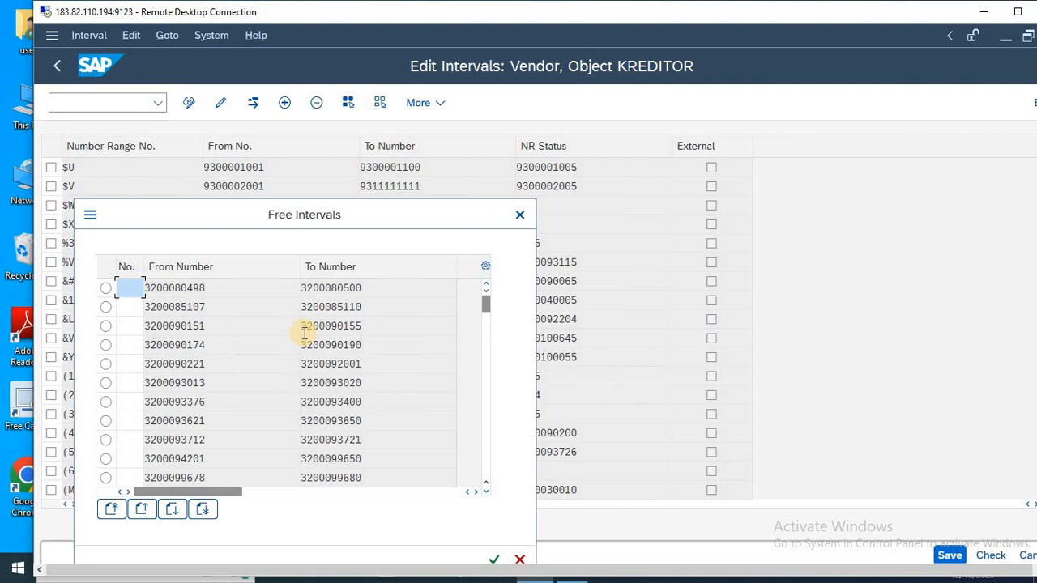
drag(339, 216, 527, 150)
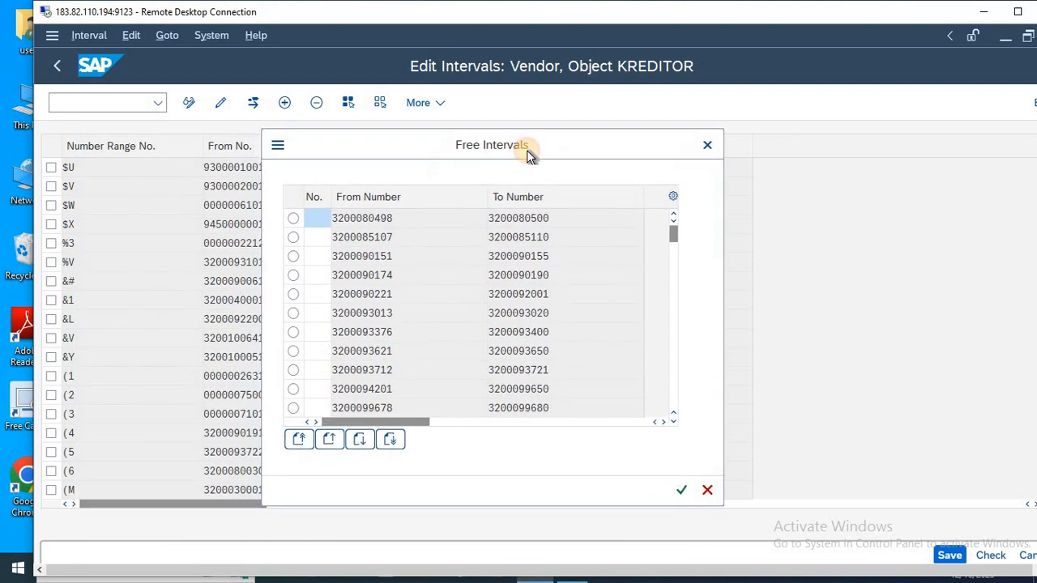
mouse_move(476, 154)
mouse_down()
mouse_move(503, 148)
mouse_move(492, 154)
mouse_up()
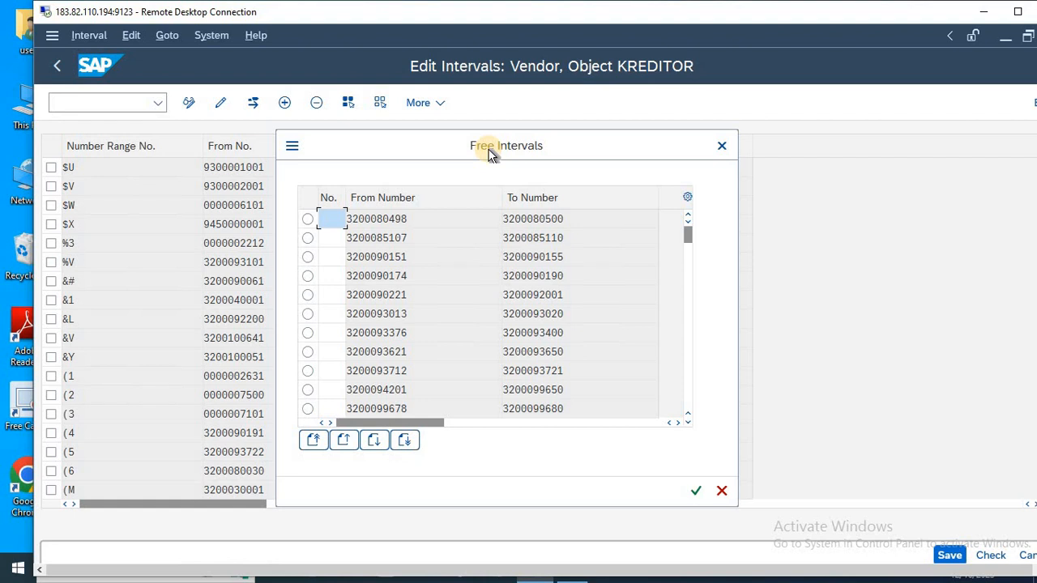
drag(488, 156, 488, 158)
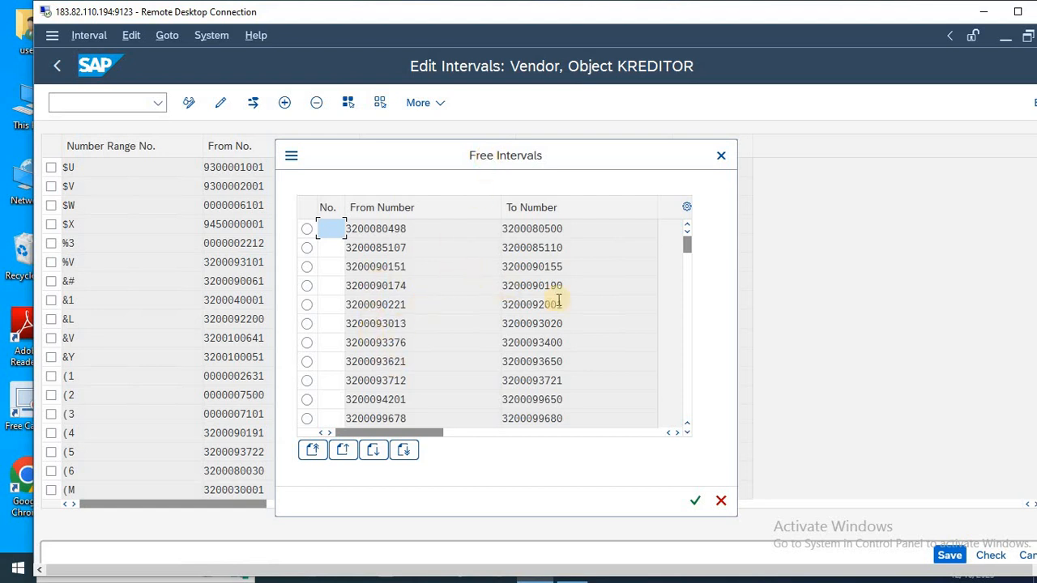
drag(389, 288, 409, 286)
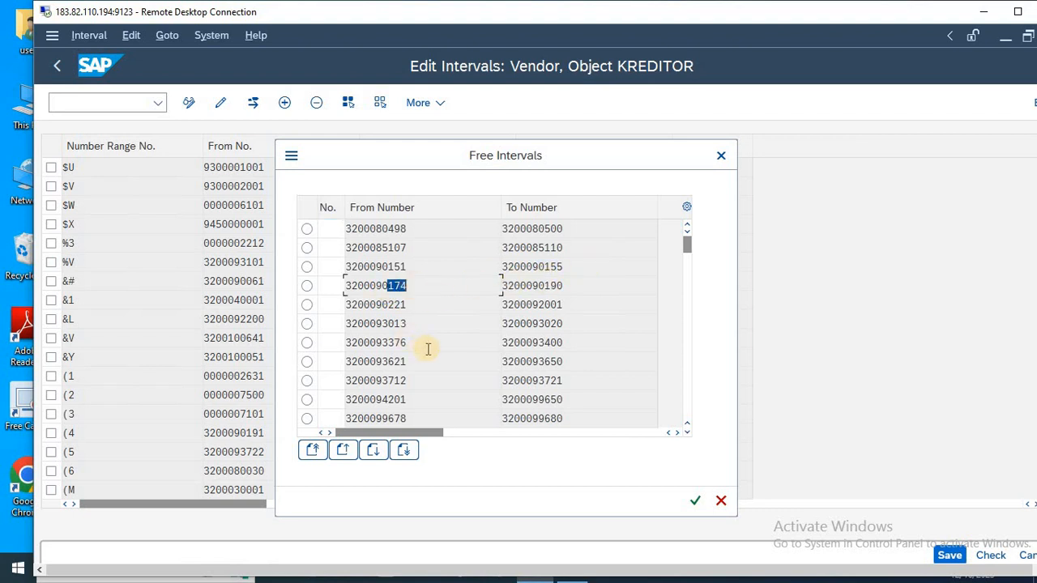
scroll(428, 349, down, 5)
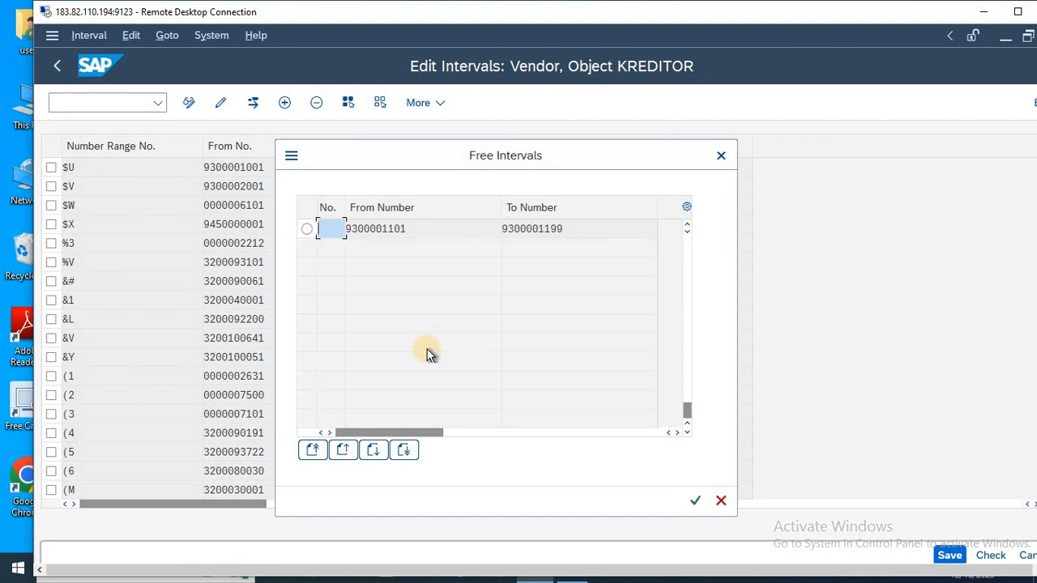
scroll(428, 350, up, 3)
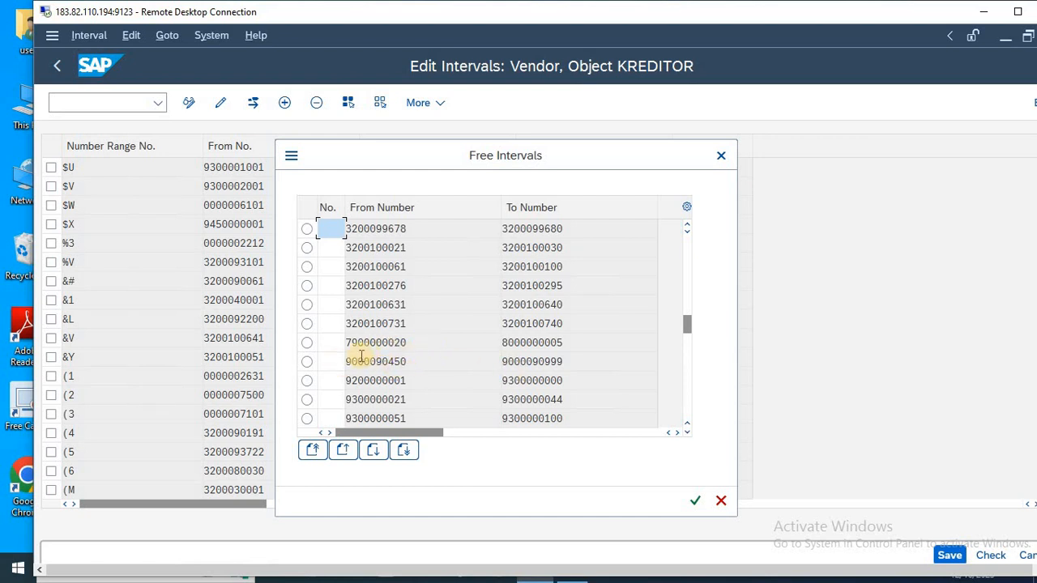
click(335, 361)
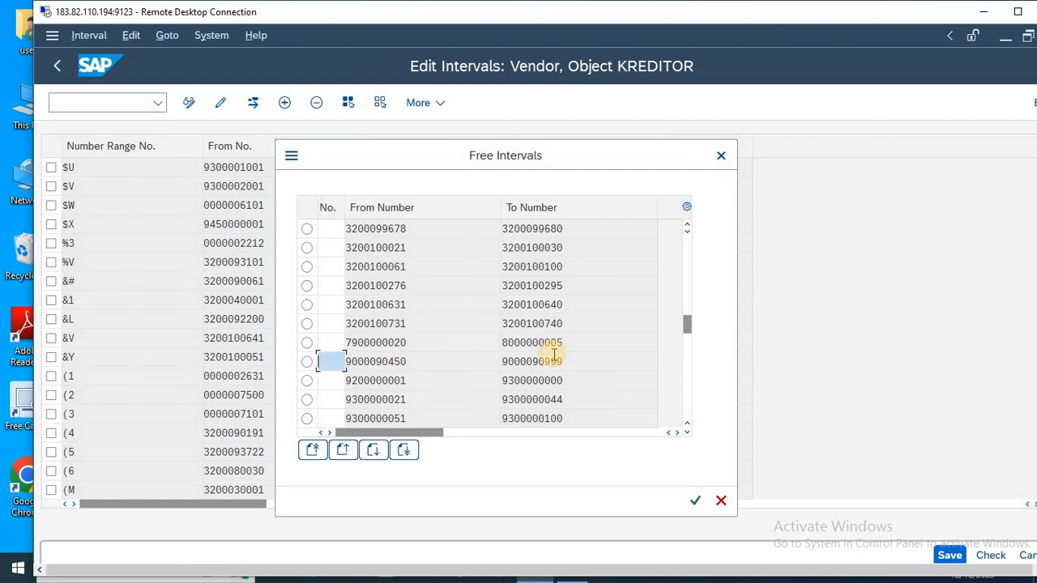
text(MT)
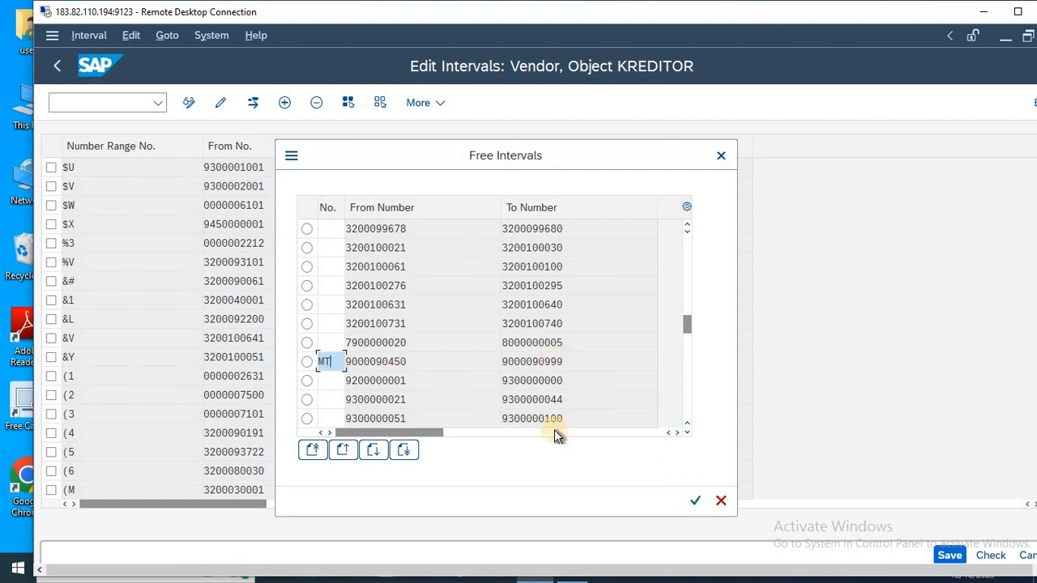
click(307, 362)
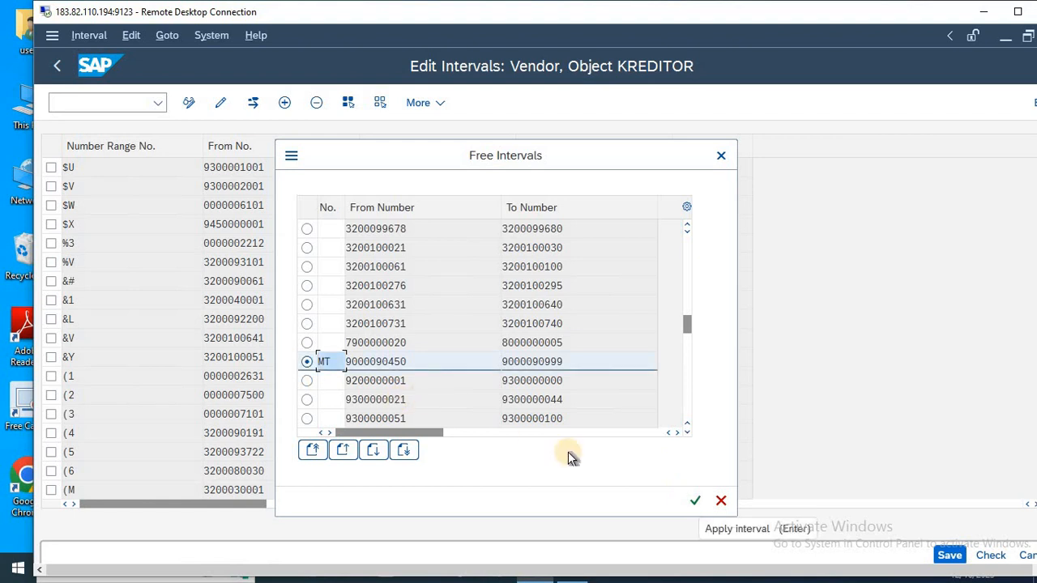
click(695, 500)
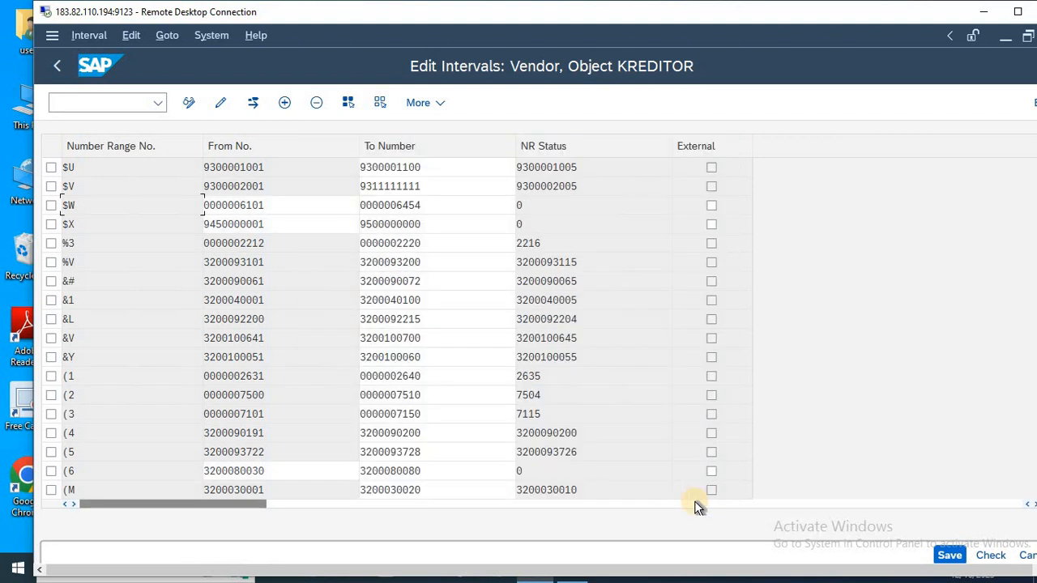
Find interval MT in the vendor interval list, exit interval editing and return to the Display IMG structure.
scroll(699, 506, down, 20)
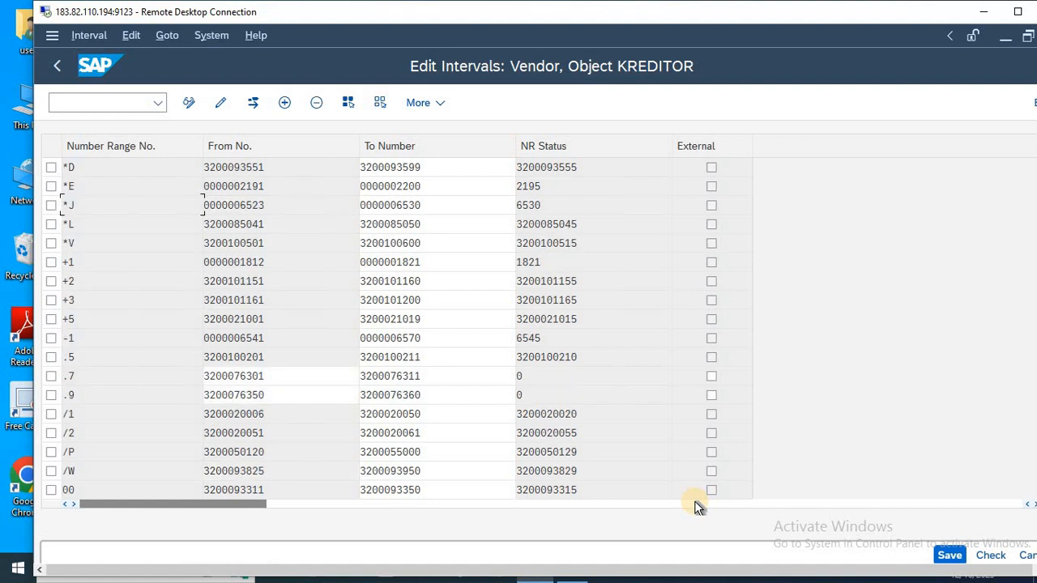
scroll(699, 506, down, 20)
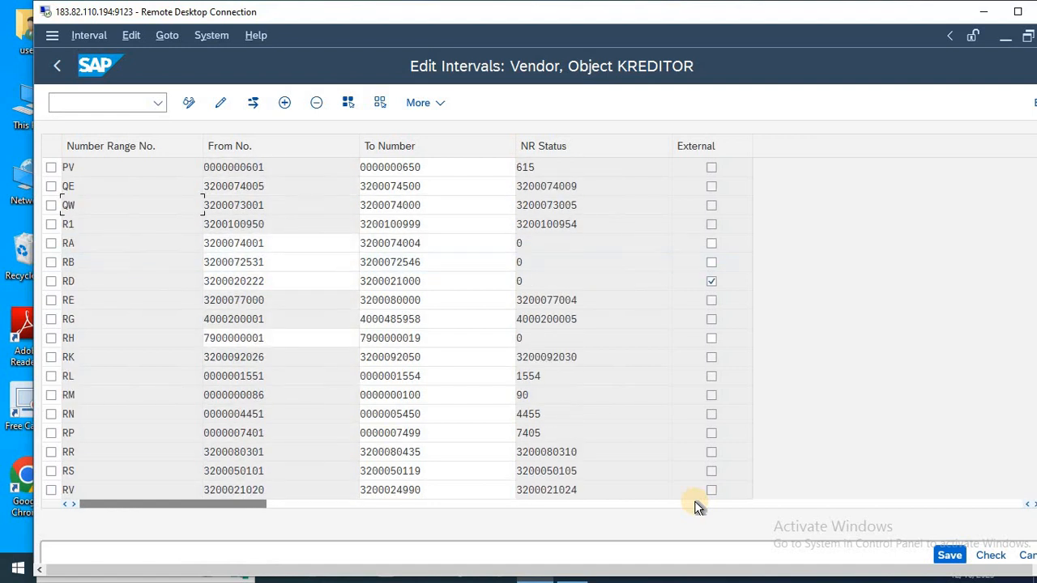
scroll(699, 507, up, 6)
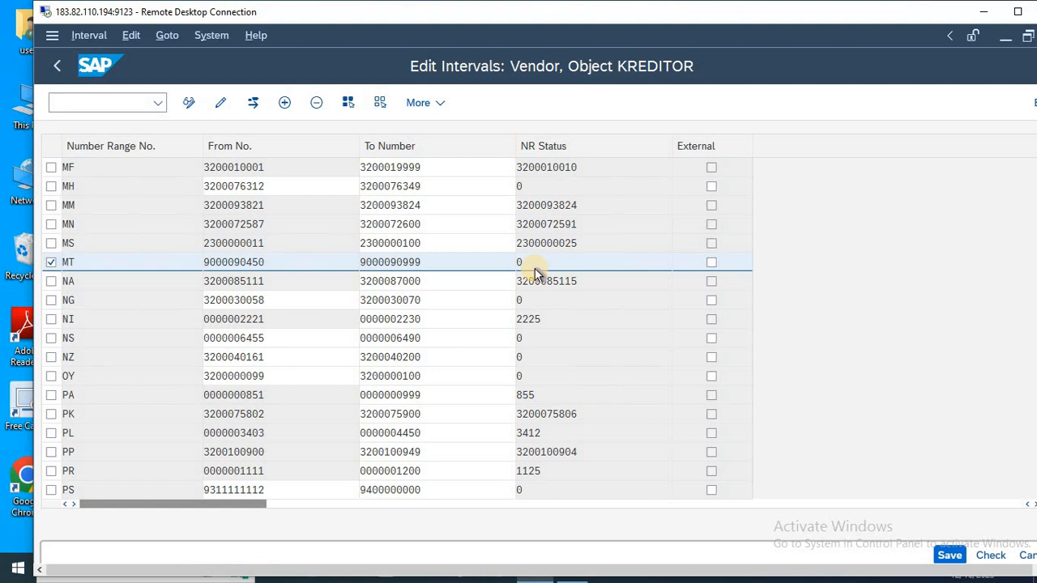
key(F12)
click(362, 478)
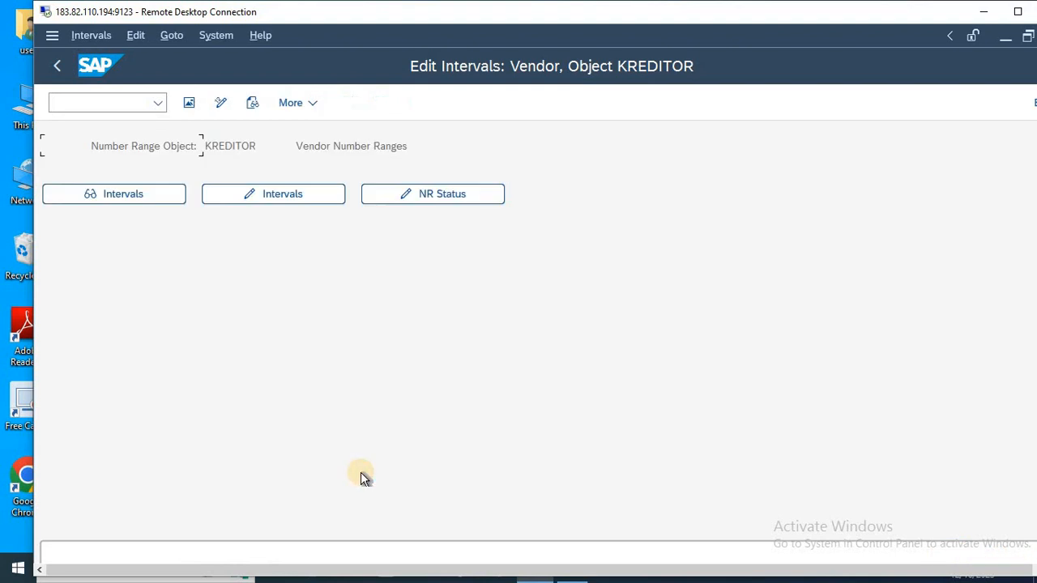
key(F3)
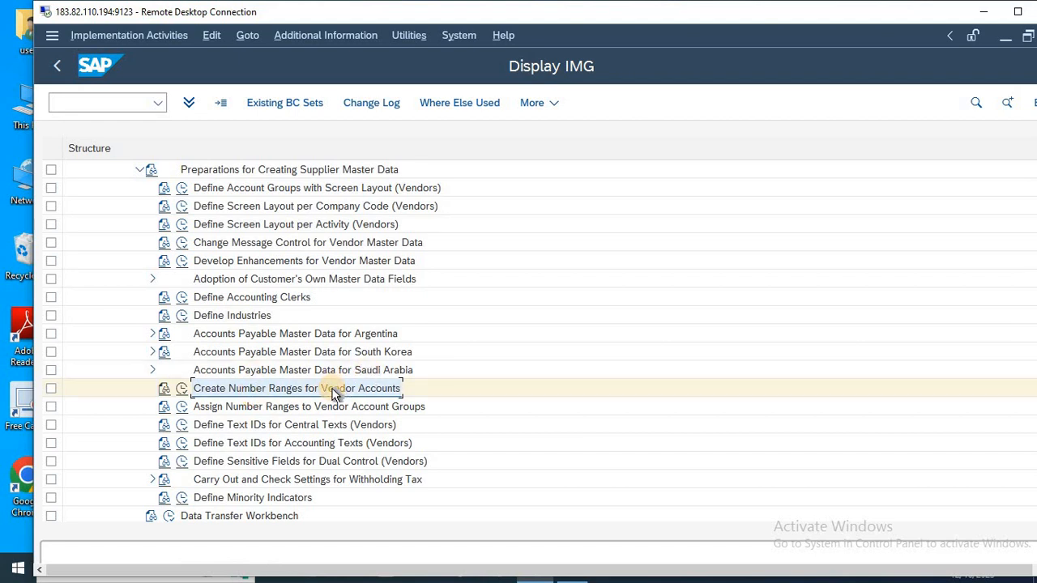
Note "Create Number Ranges for Vendor Accounts" as item 2 in Notepad, start line "3-", and switch back to SAP.
key(alt+Tab)
text(Create Number Ranges for Vendor Accounts)
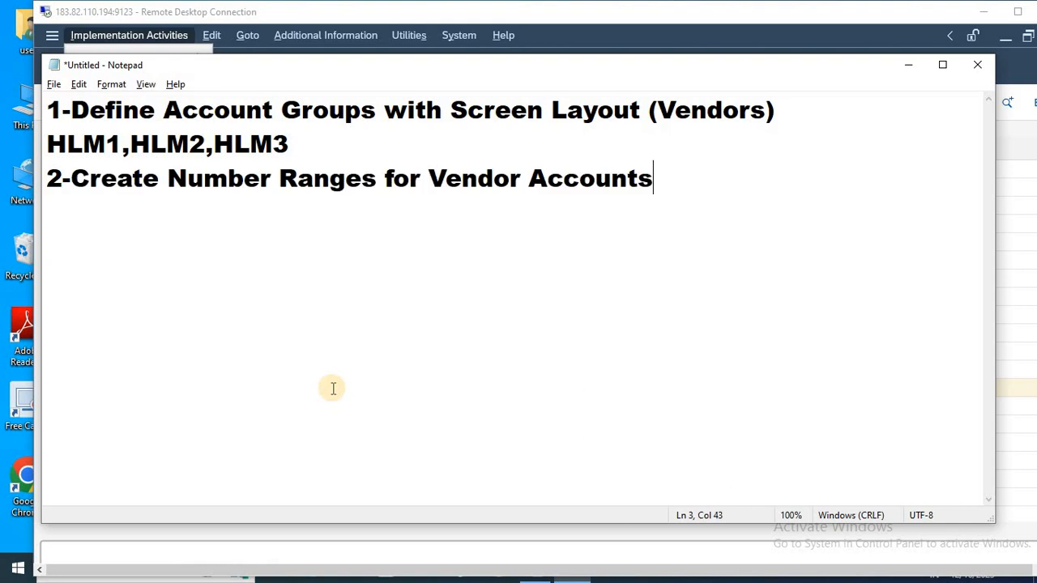
key(Return)
text(3-)
key(alt+Tab)
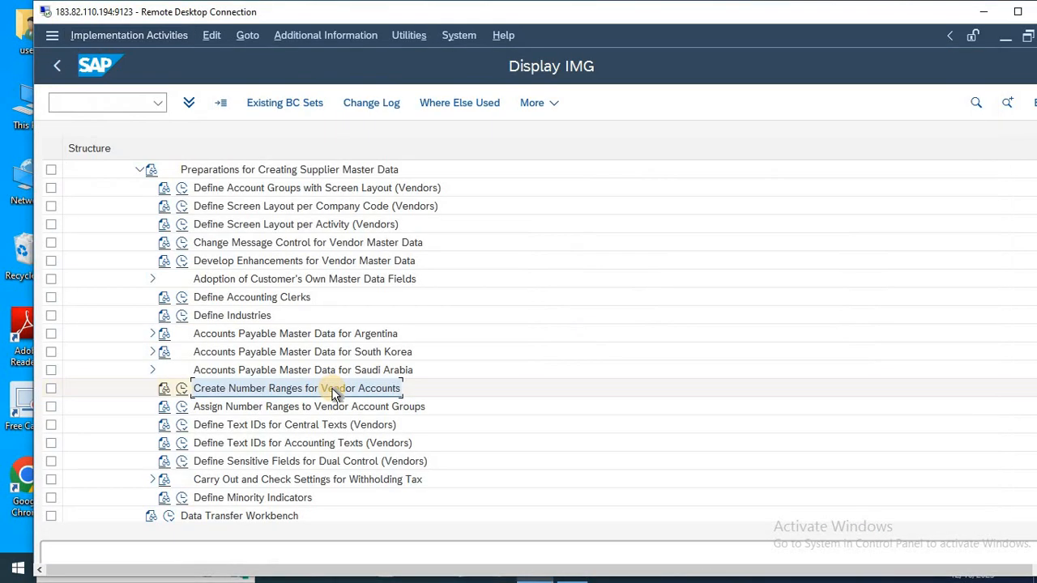
Note "Assign Number Ranges to Vendor Account Groups" as item 3 in Notepad and append "(MT)" to item 2.
click(217, 410)
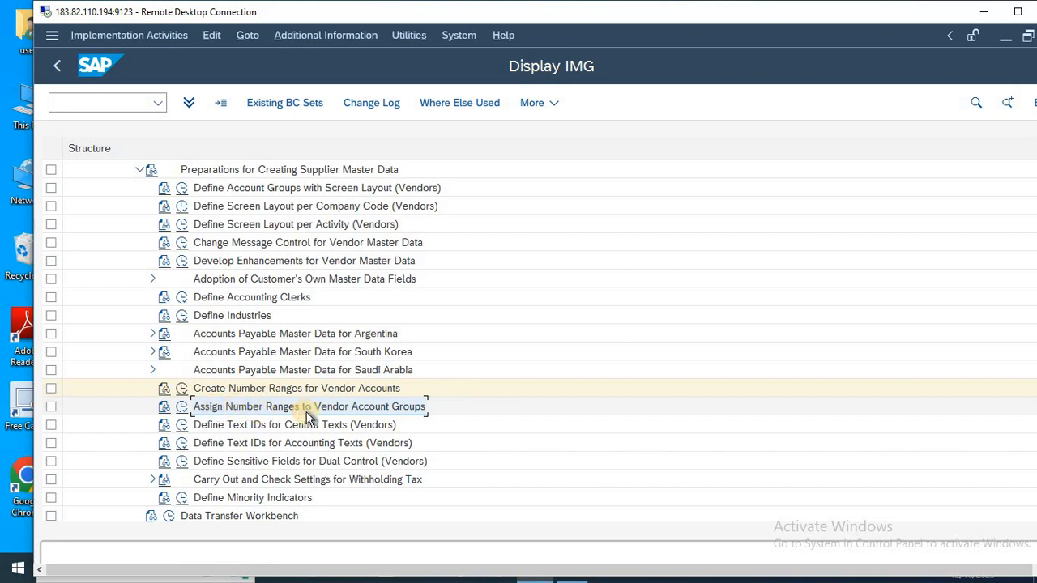
key(alt+Tab)
text(Assign Number Ranges to Vendor Account Groups)
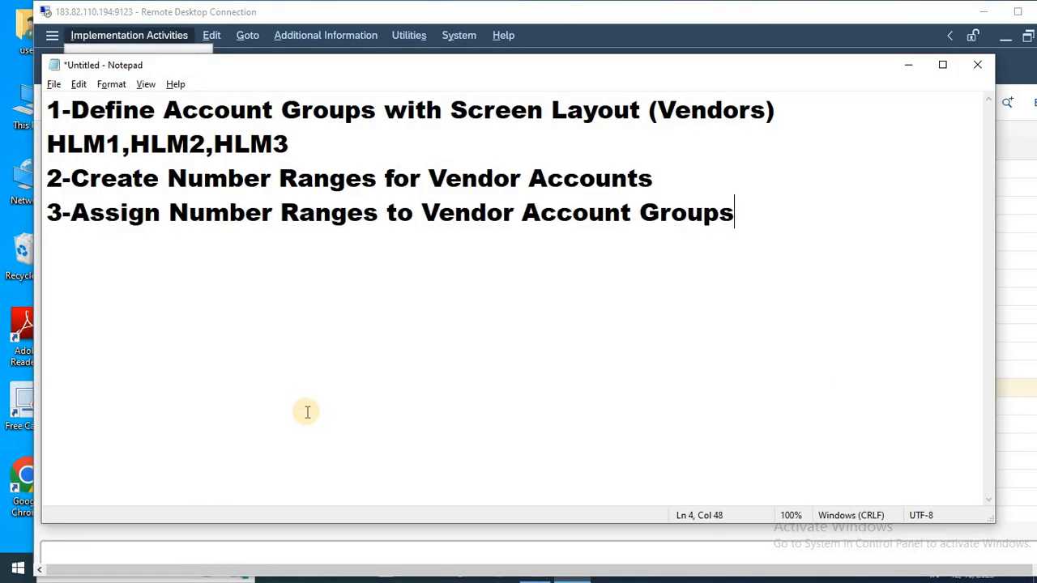
click(685, 180)
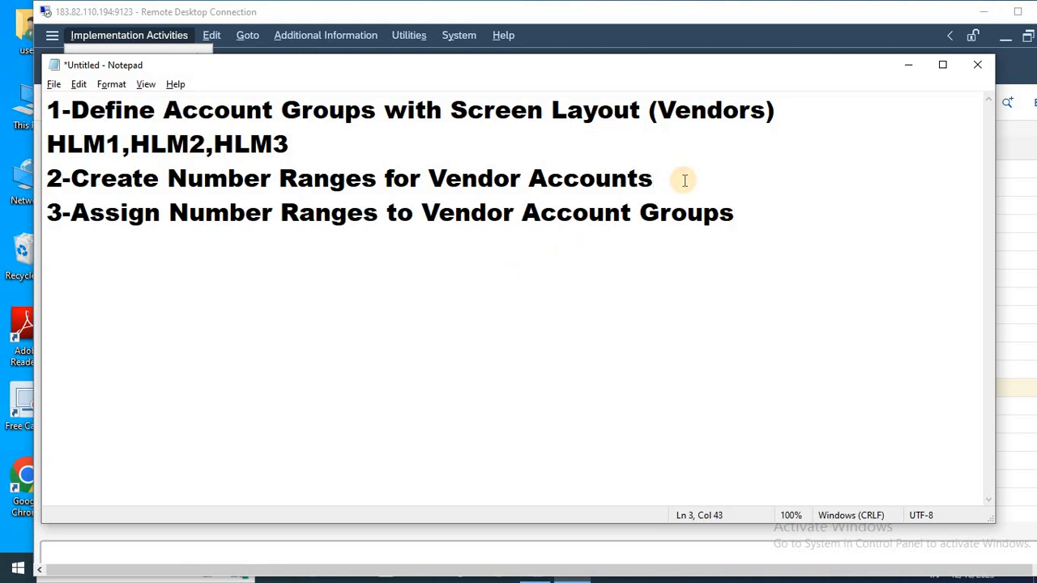
text((MT))
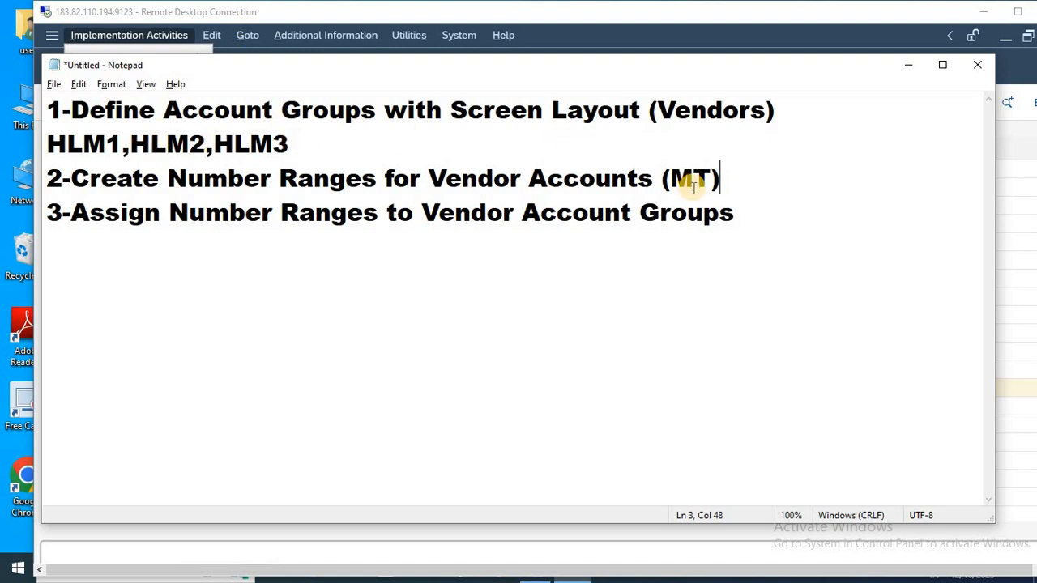
Separate the three numbered Notepad items with blank lines and switch back to the SAP Display IMG structure.
click(754, 211)
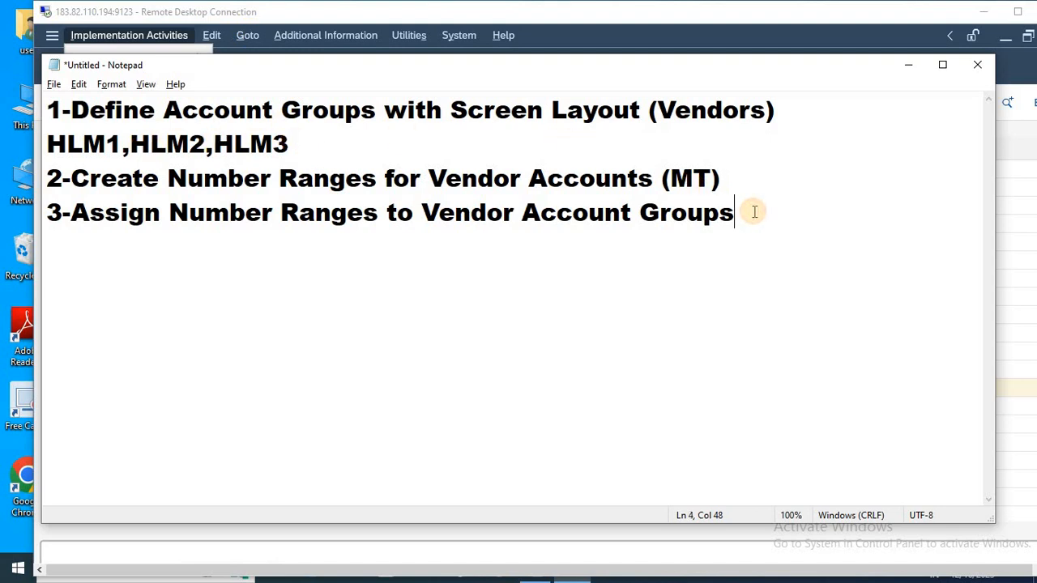
key(Up)
key(Return)
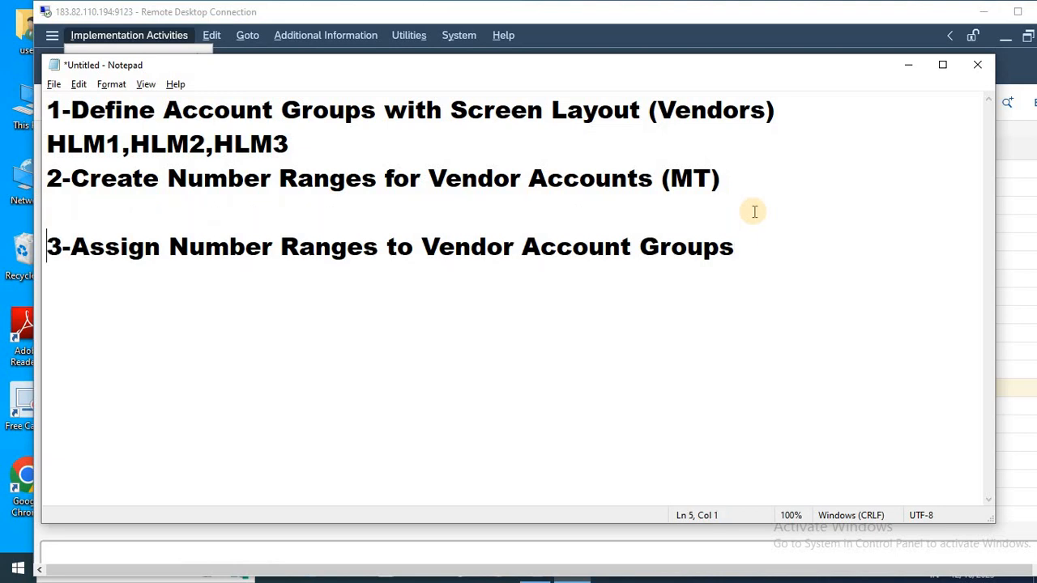
key(Up)
key(Up)
key(Right)
key(Right)
key(Right)
key(Right)
key(Right)
key(Right)
key(Right)
key(Right)
key(Right)
key(Right)
key(Right)
key(Right)
key(Right)
key(Right)
key(Return)
key(alt+Tab)
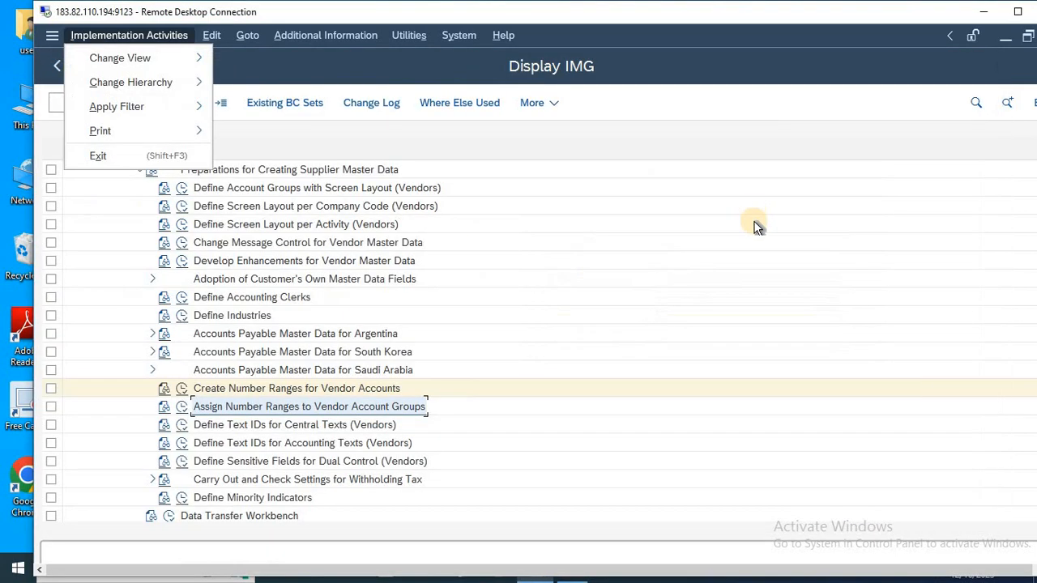
Open the Assign Number Ranges to Vendor Account Groups activity and position the list at account group HLM1.
click(327, 406)
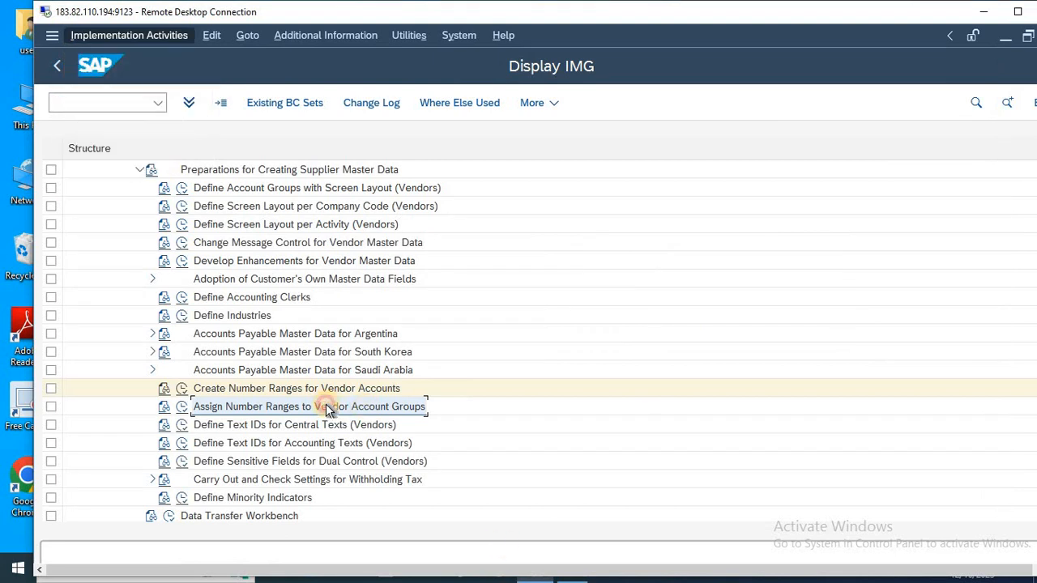
click(182, 406)
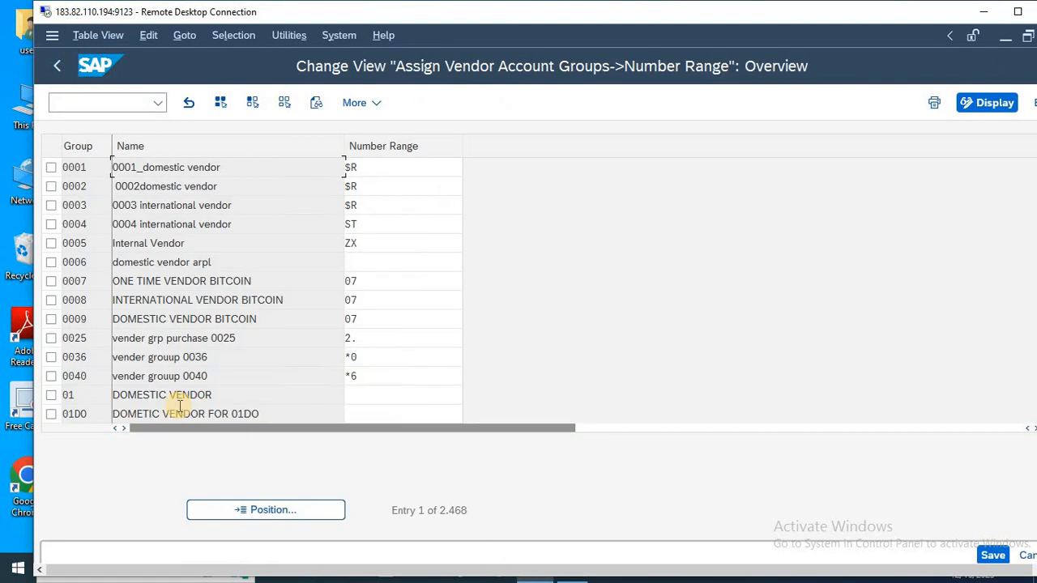
click(294, 505)
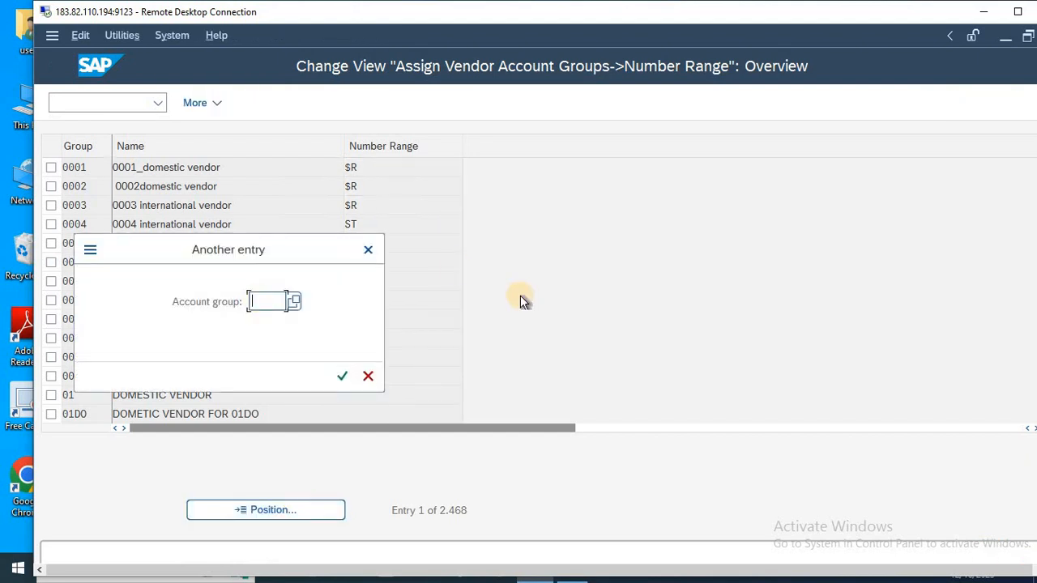
key(alt+Tab)
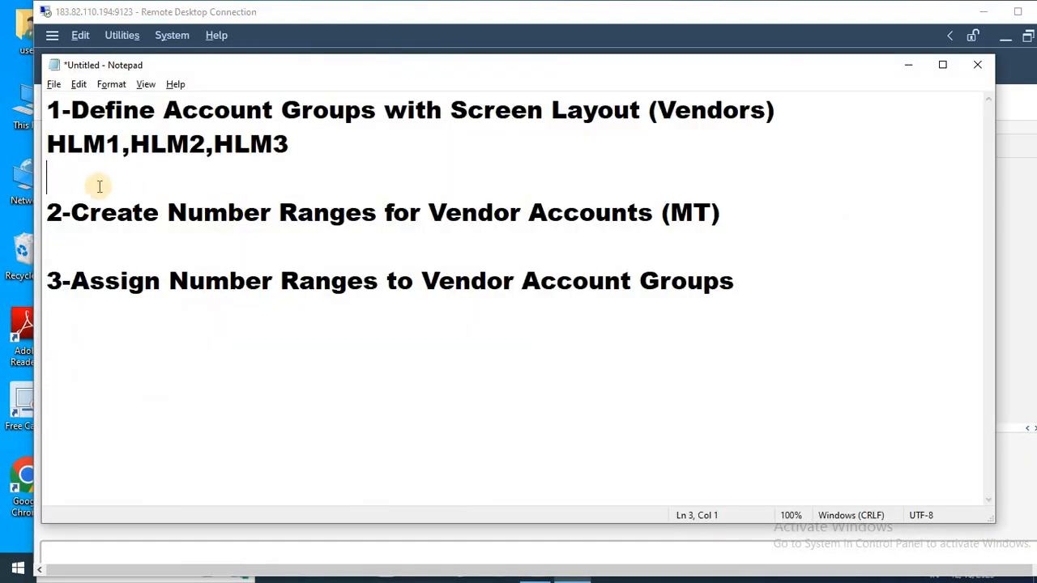
drag(49, 144, 122, 144)
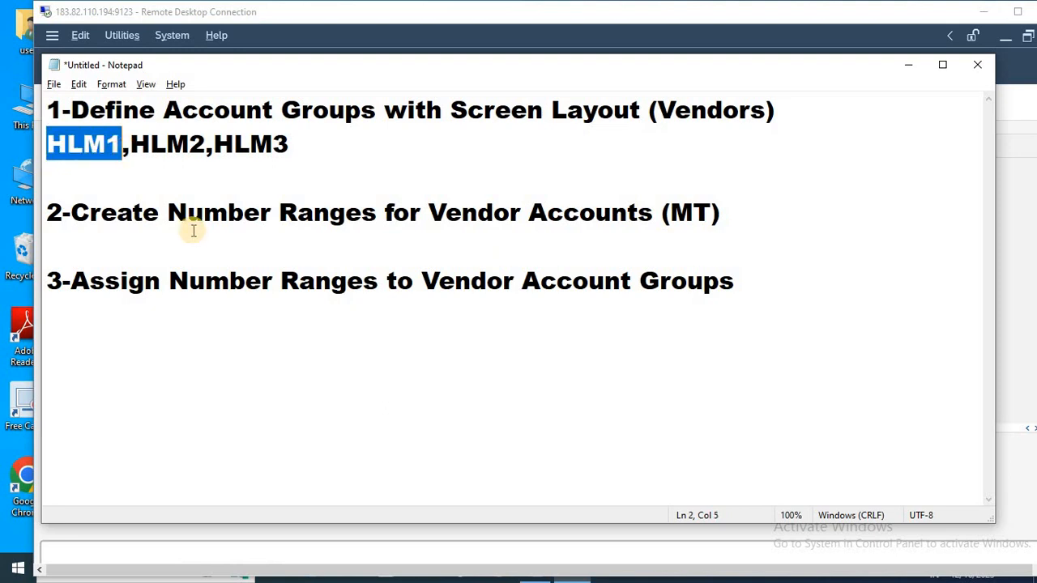
key(alt+Tab)
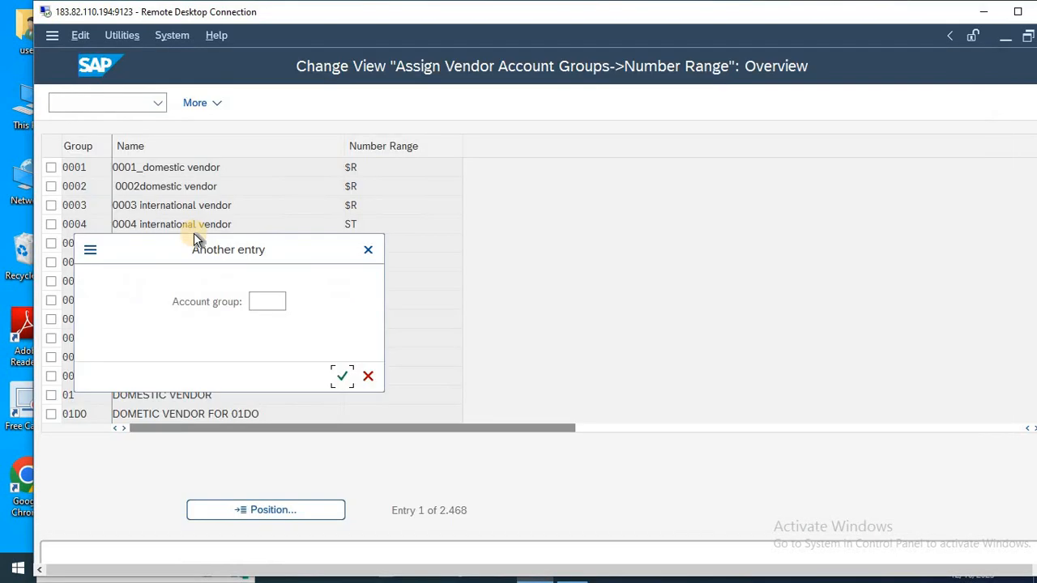
click(263, 305)
text(HLM1)
key(Return)
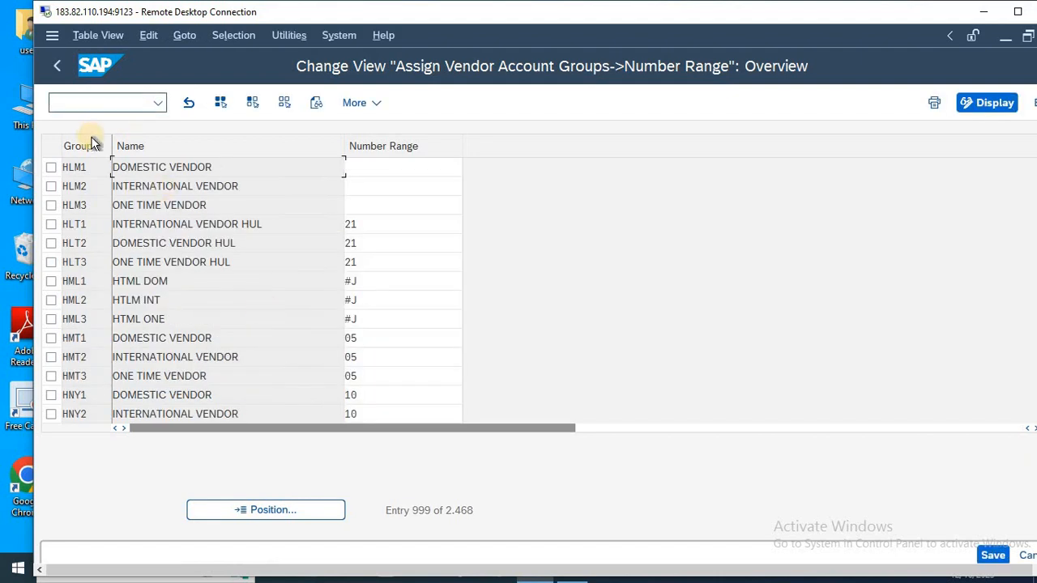
Enter number range MT for account groups HLM1 (domestic vendor) and HLM3 (one time vendor).
click(380, 165)
key(alt+Tab)
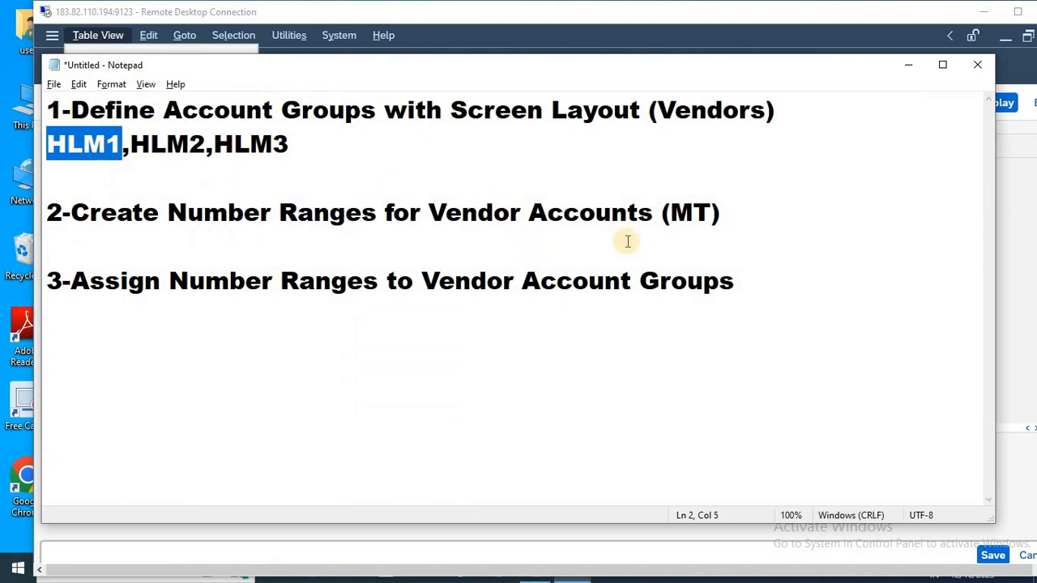
key(alt+Tab)
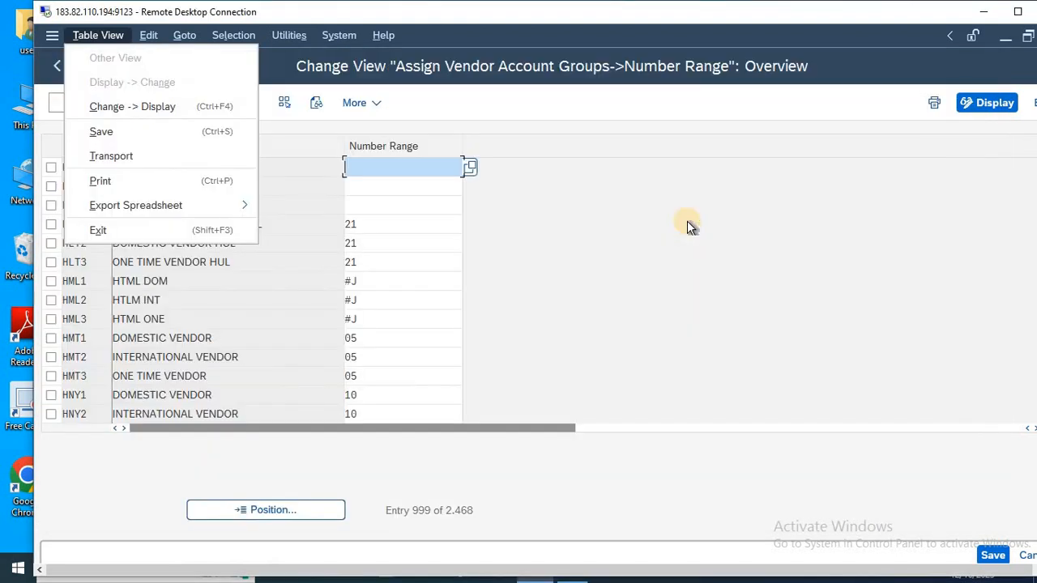
key(Escape)
text(MT)
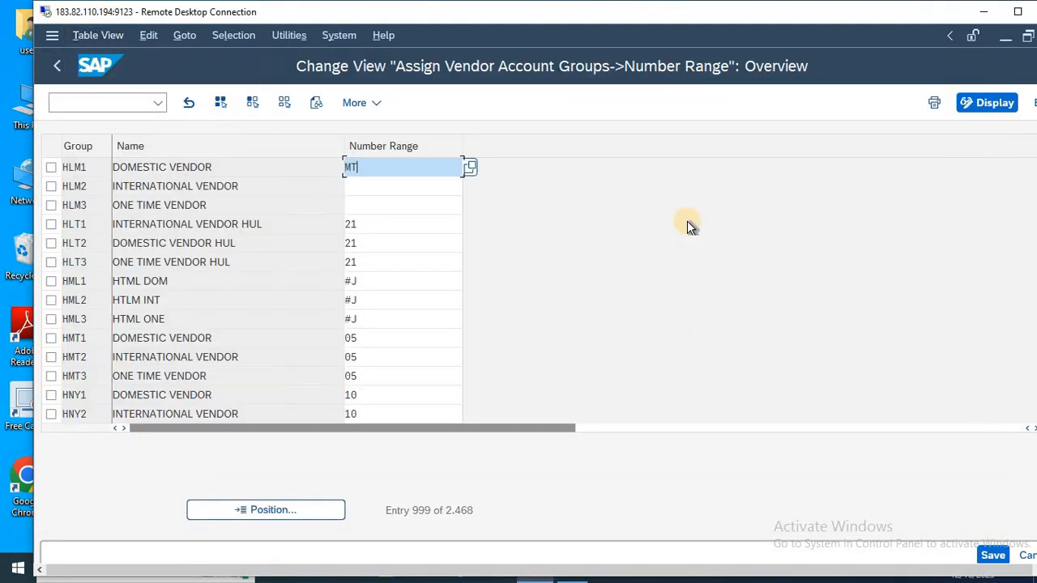
key(Down)
key(Down)
text(MT)
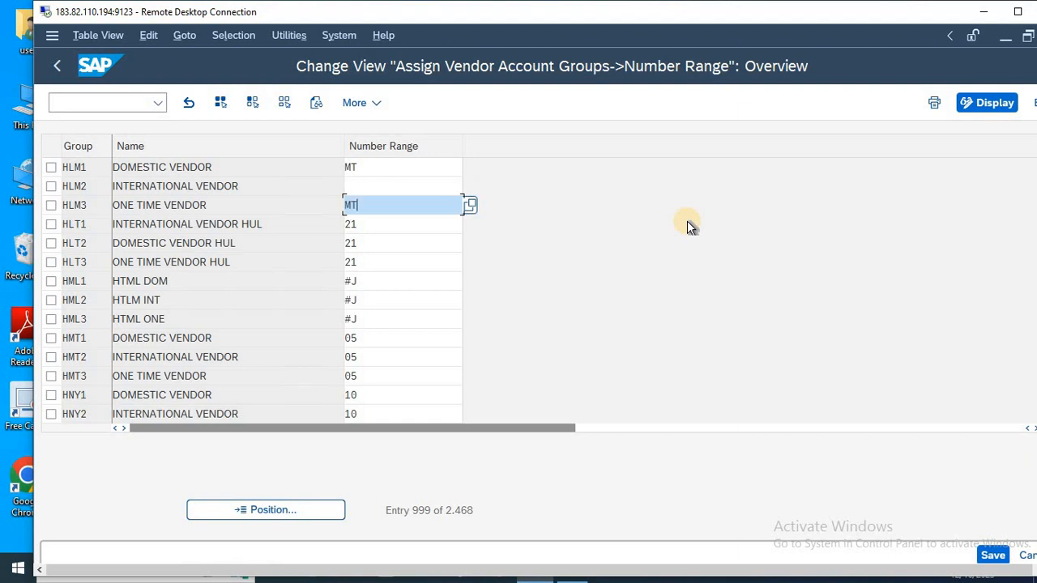
Look up the available number ranges for account group HLM2 (international vendor) and set its number range to MT.
click(375, 188)
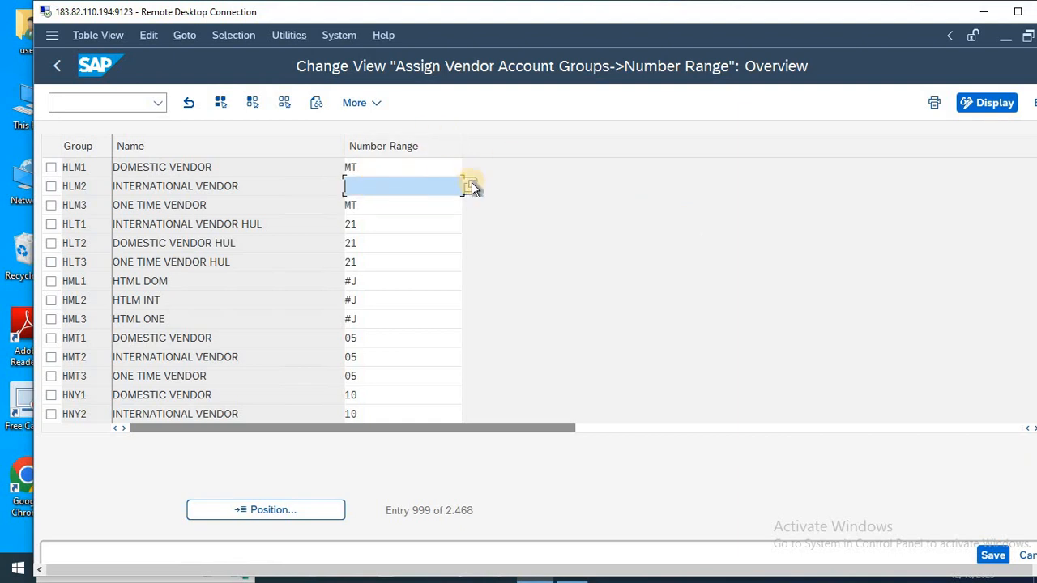
click(473, 188)
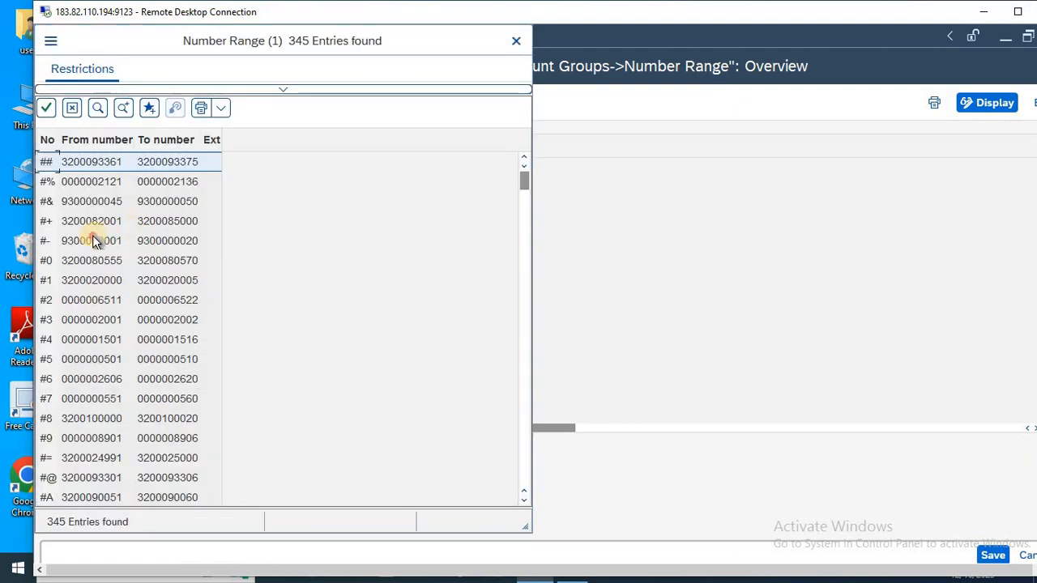
double_click(94, 240)
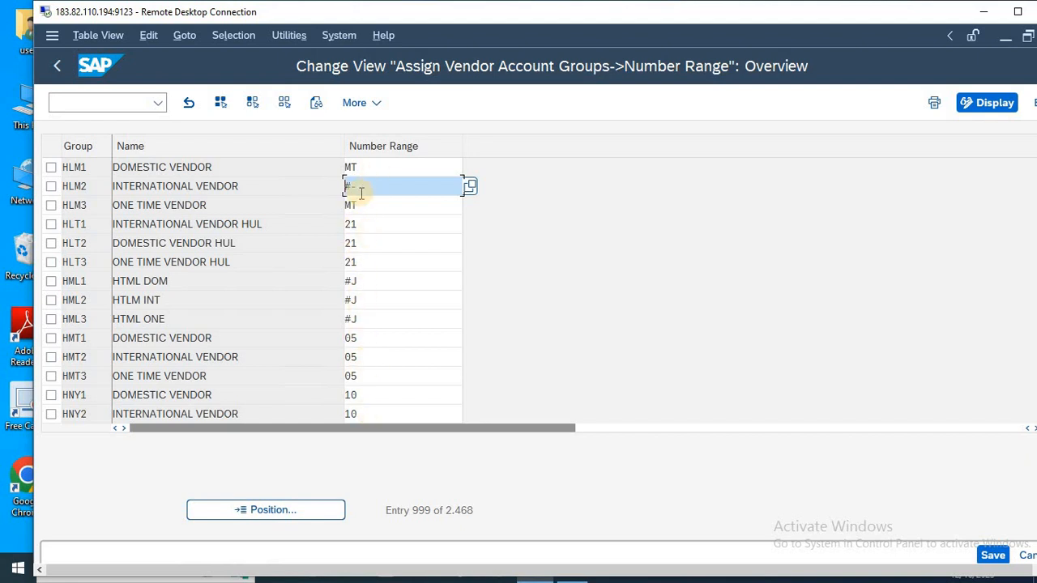
drag(364, 185, 293, 205)
text(MT)
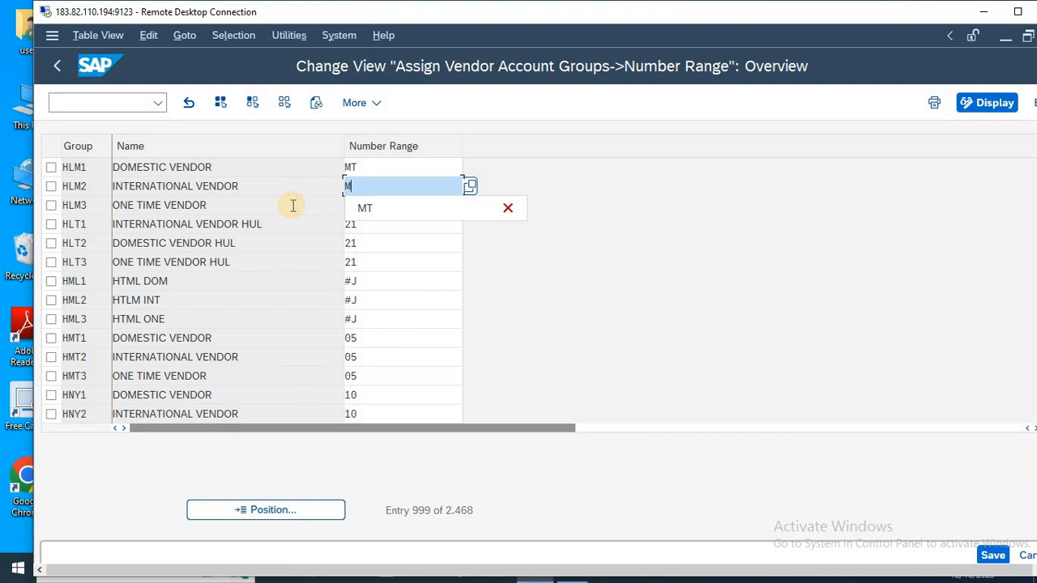
click(405, 166)
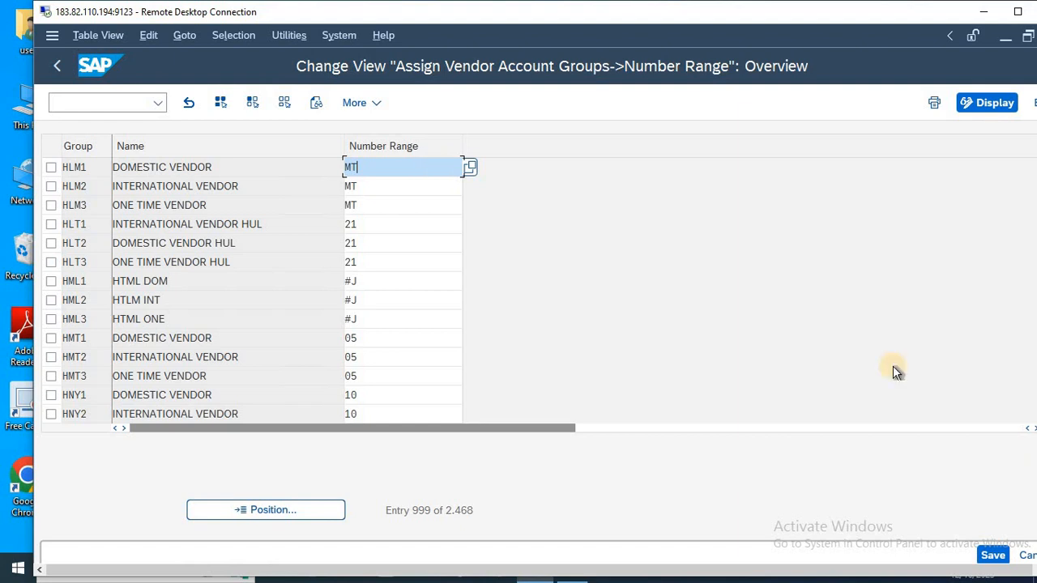
Try to save the account group number range assignments, cancel editing and discard the changes.
click(995, 556)
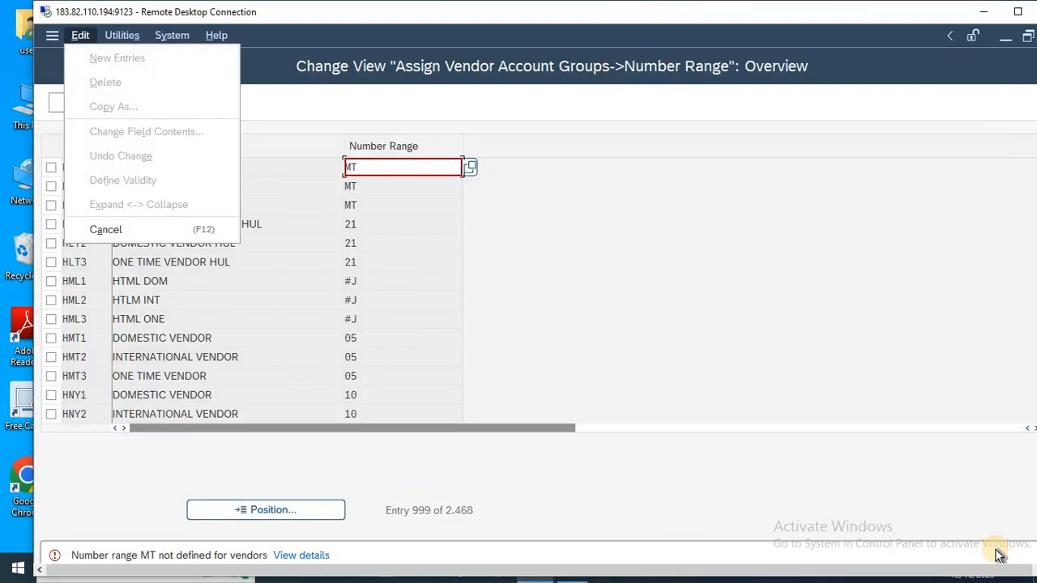
key(Escape)
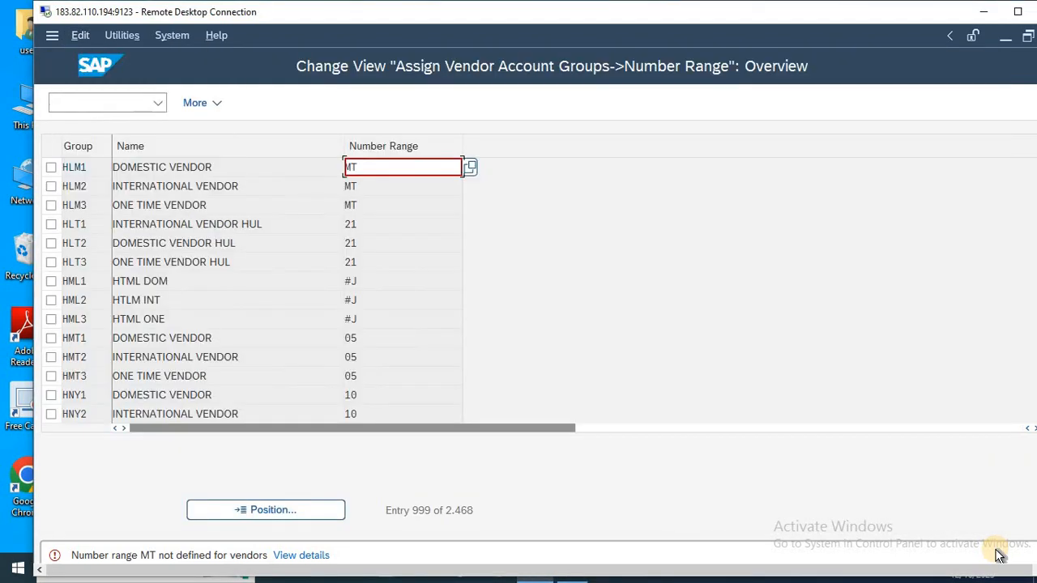
key(F12)
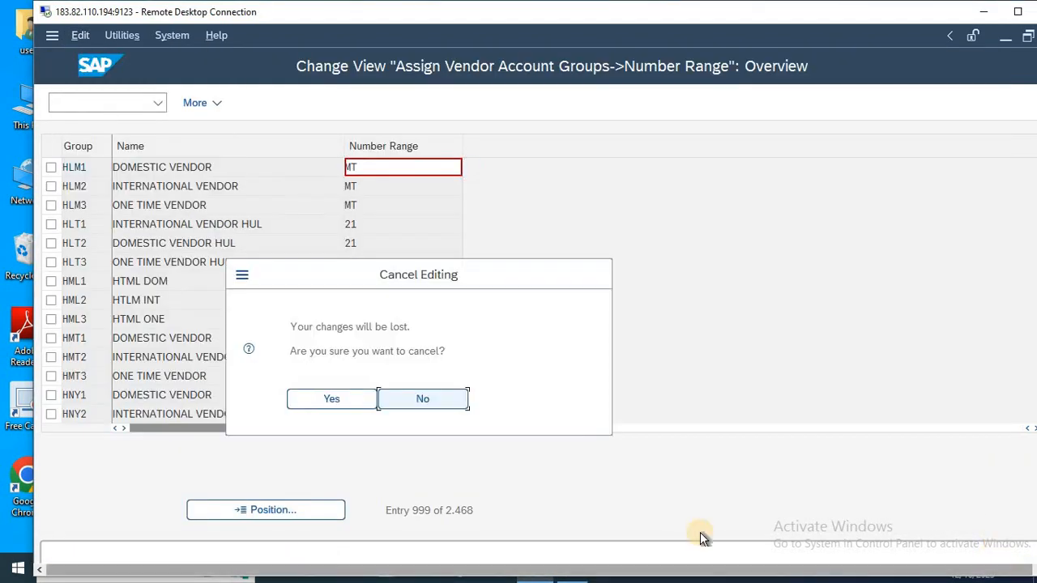
click(313, 395)
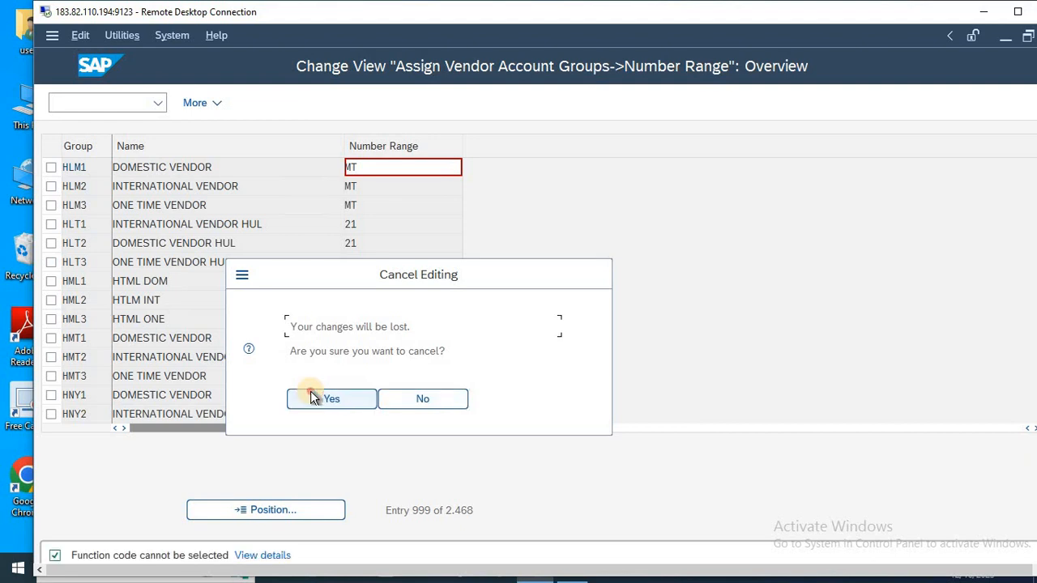
click(311, 392)
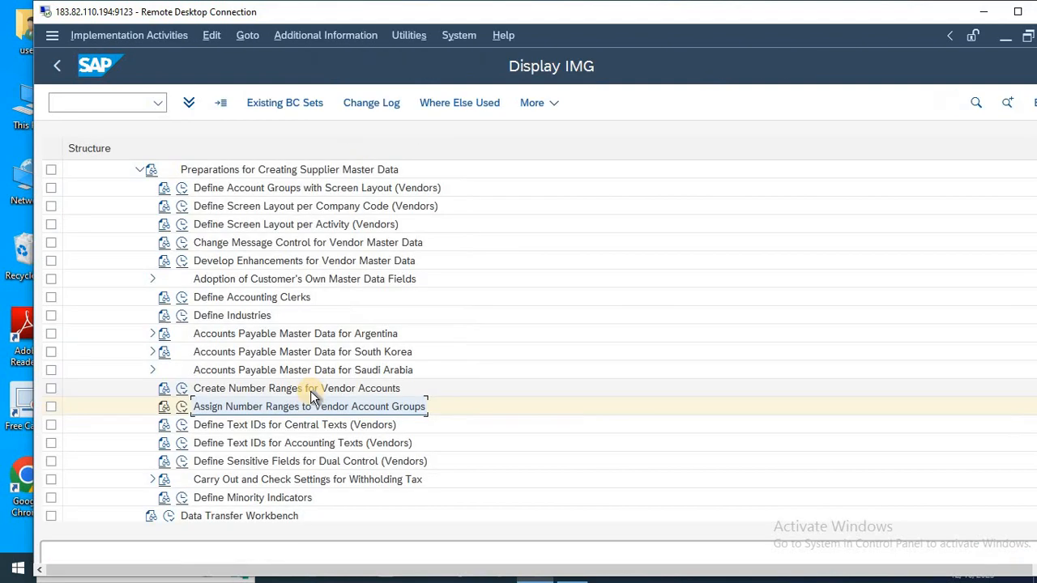
Check the vendor number range intervals for an MT entry and return to the Display IMG structure.
click(182, 389)
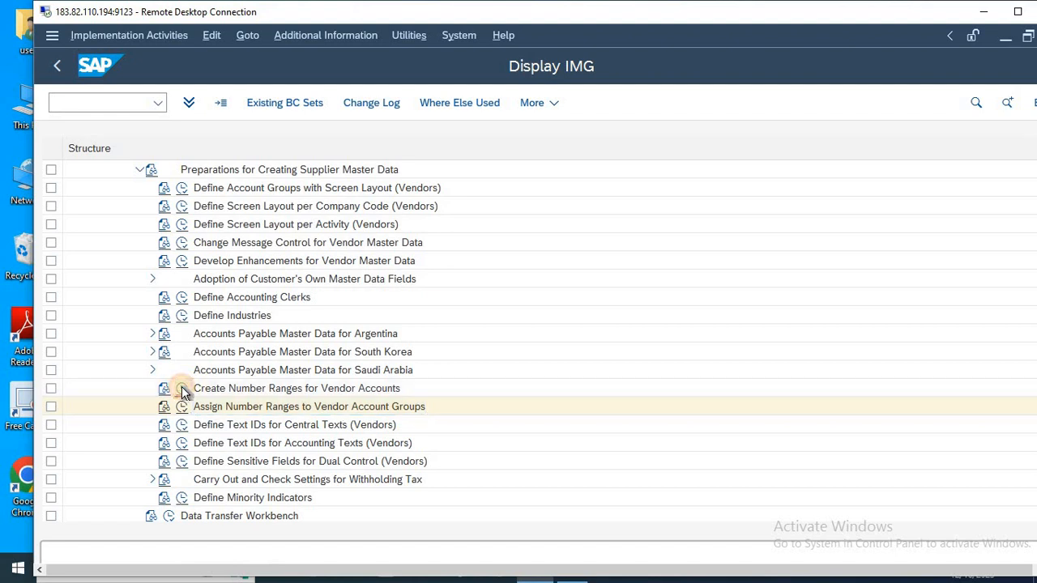
click(270, 199)
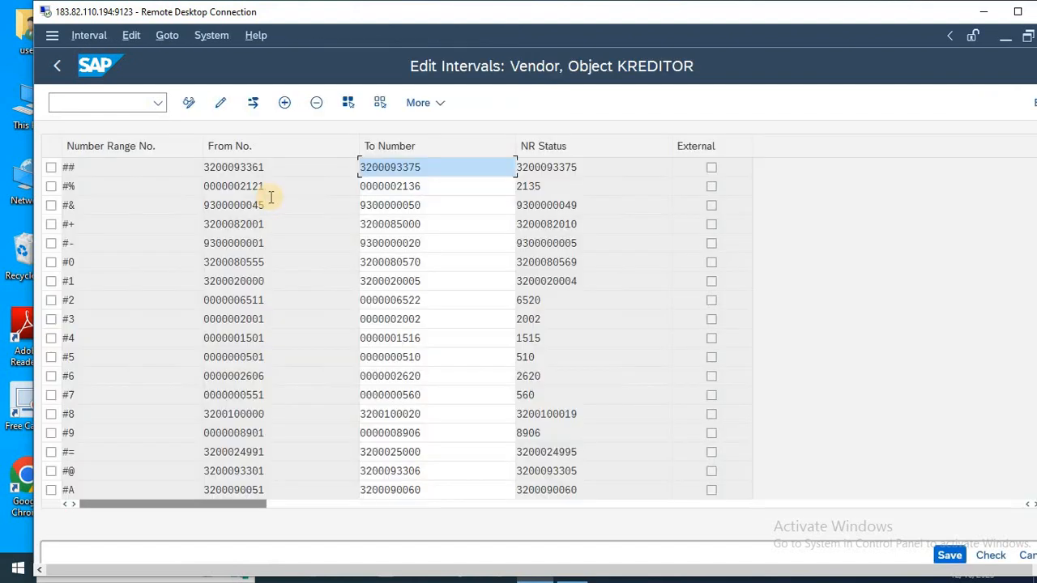
scroll(272, 199, down, 15)
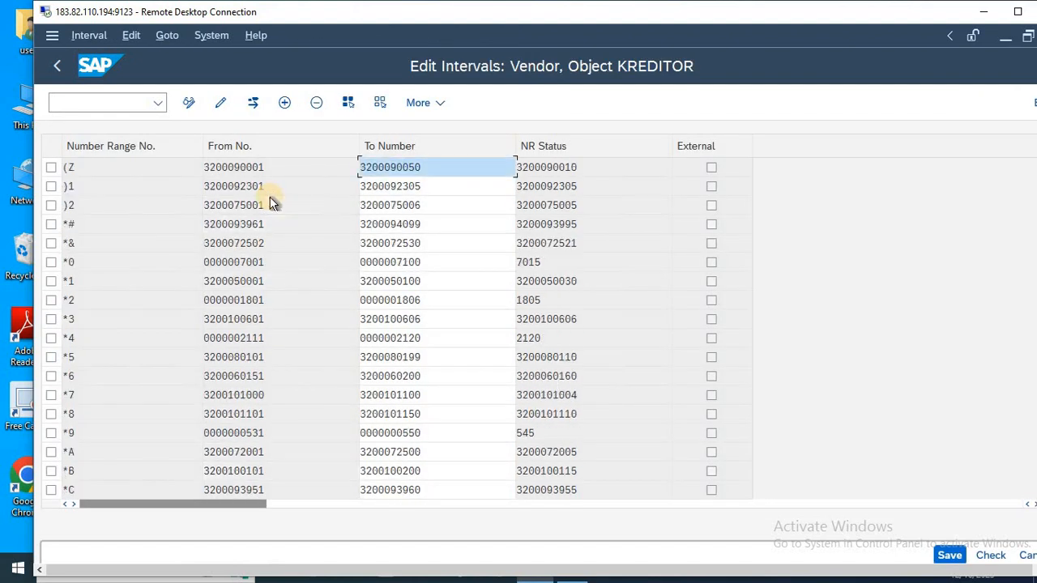
scroll(271, 200, down, 20)
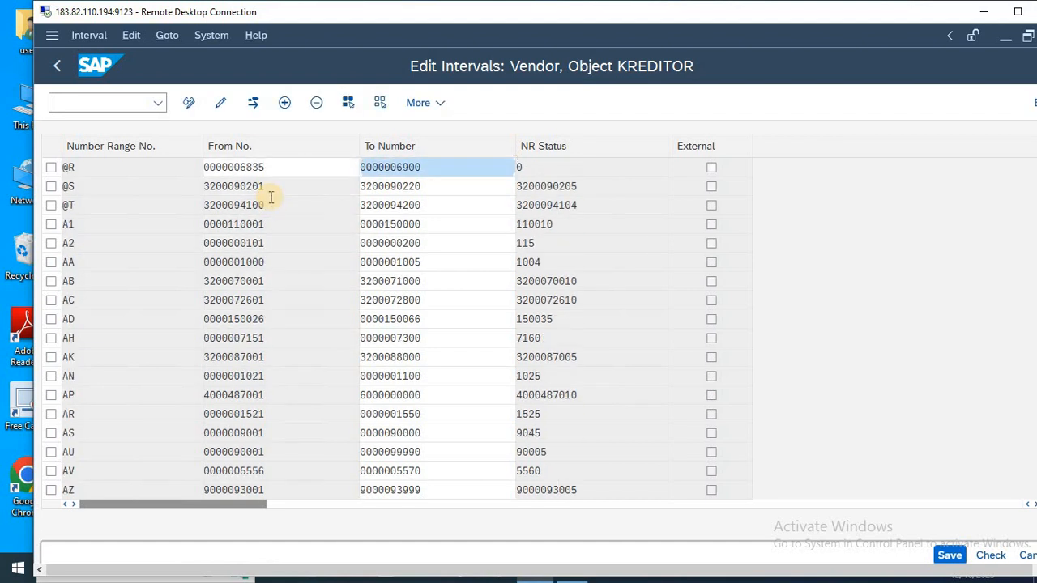
scroll(272, 198, down, 7)
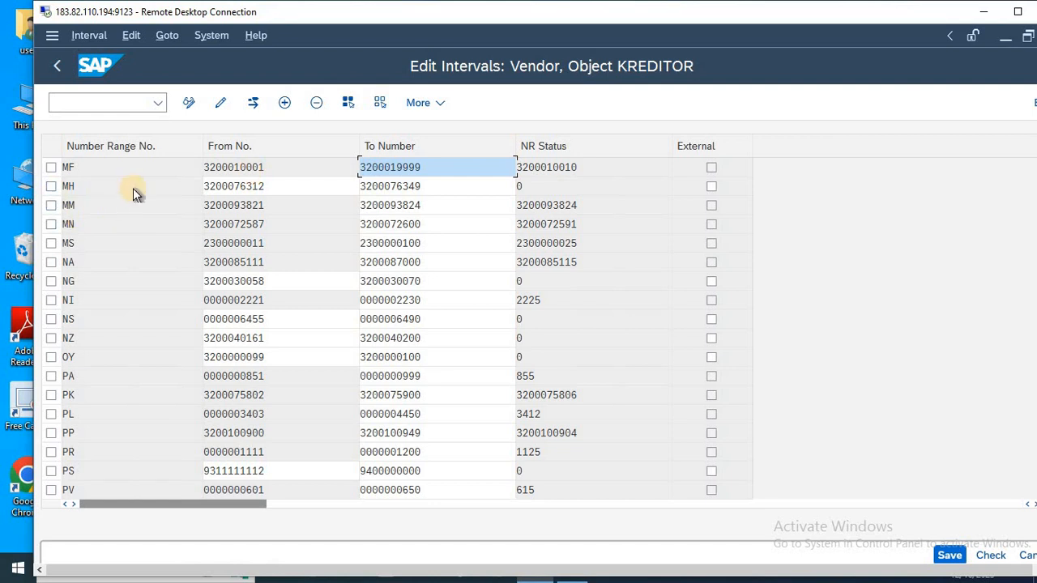
key(F3)
click(357, 477)
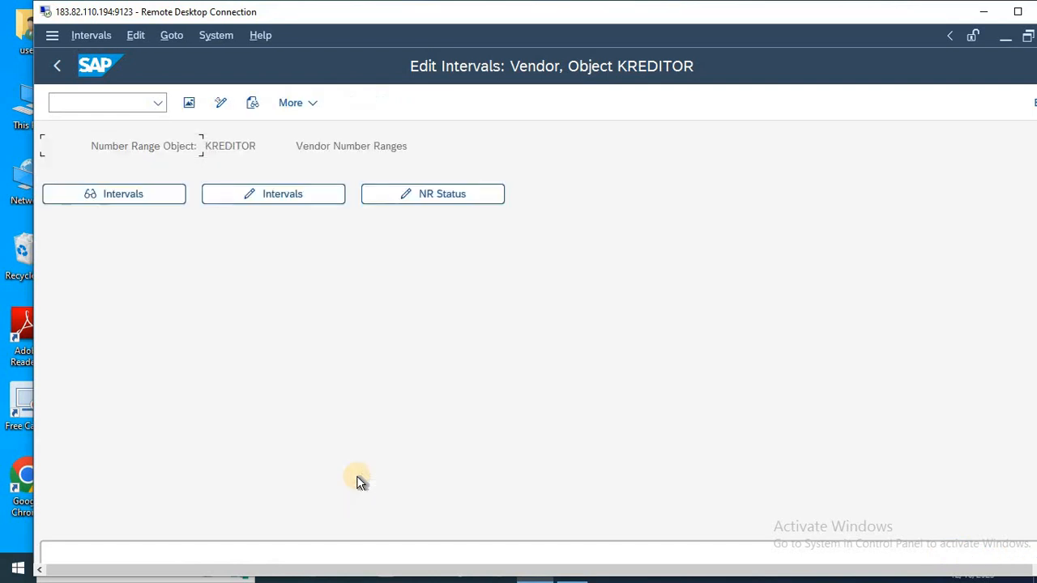
key(F3)
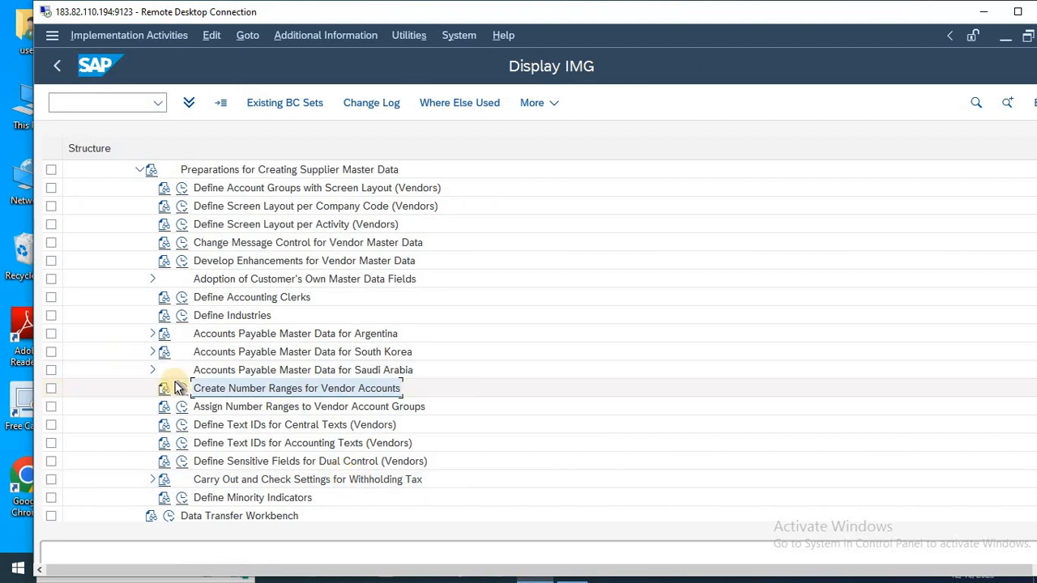
Open the assignment of number ranges to vendor account groups and position the list at account group HLM1.
click(191, 409)
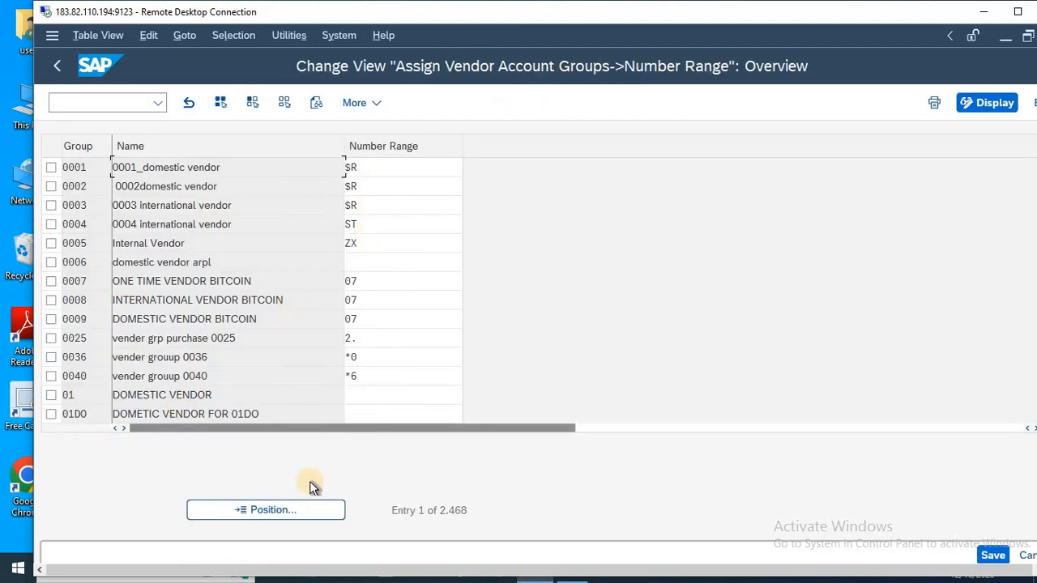
click(299, 504)
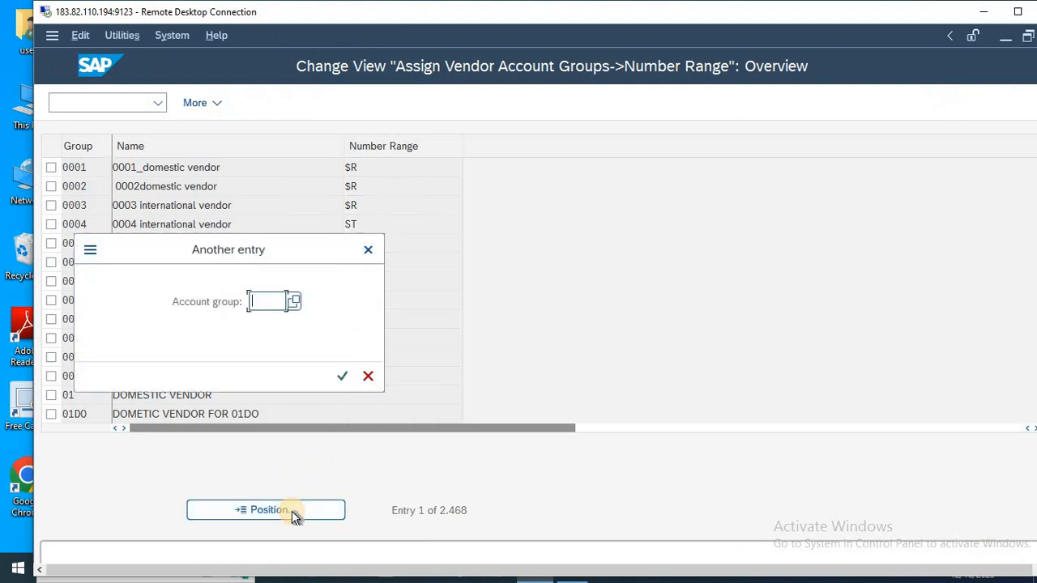
key(Down)
key(Return)
key(Return)
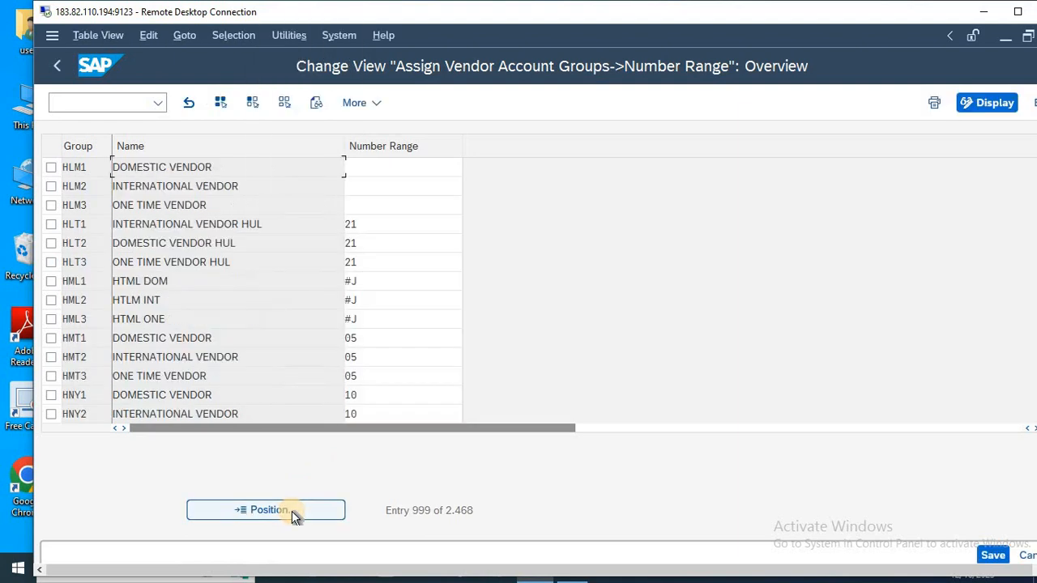
Assign number range HM to account groups HLM1, HLM2 and HLM3, save the assignments and return to the Display IMG structure.
click(386, 168)
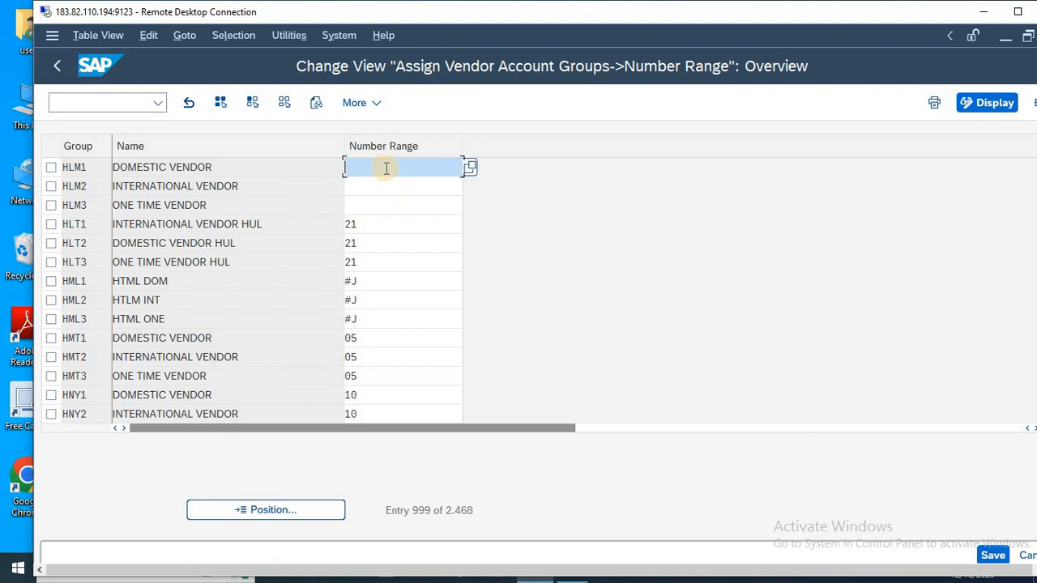
text(HM)
key(Down)
text(HM)
key(Down)
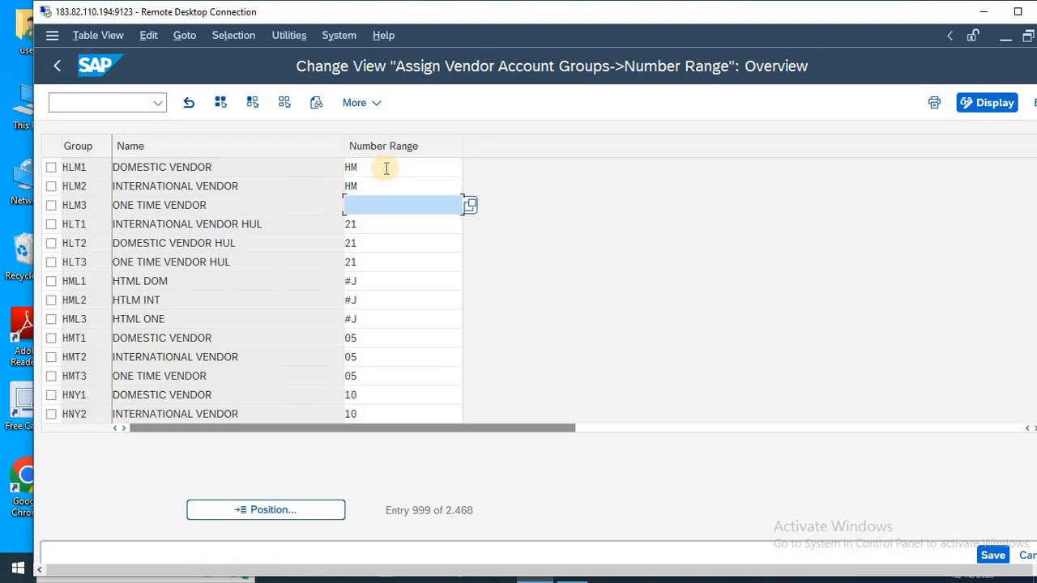
text(HM)
key(ctrl+s)
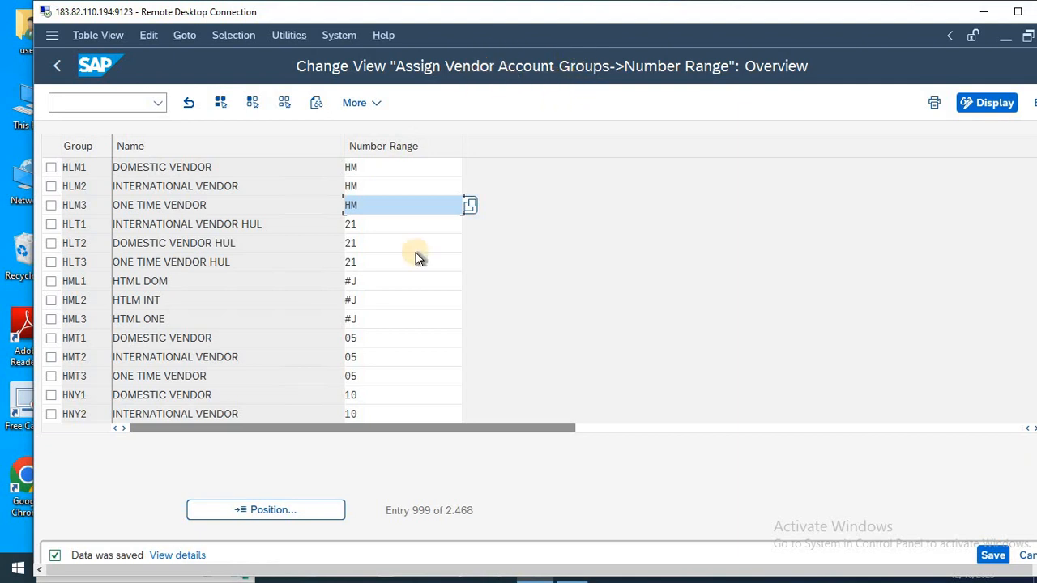
key(F3)
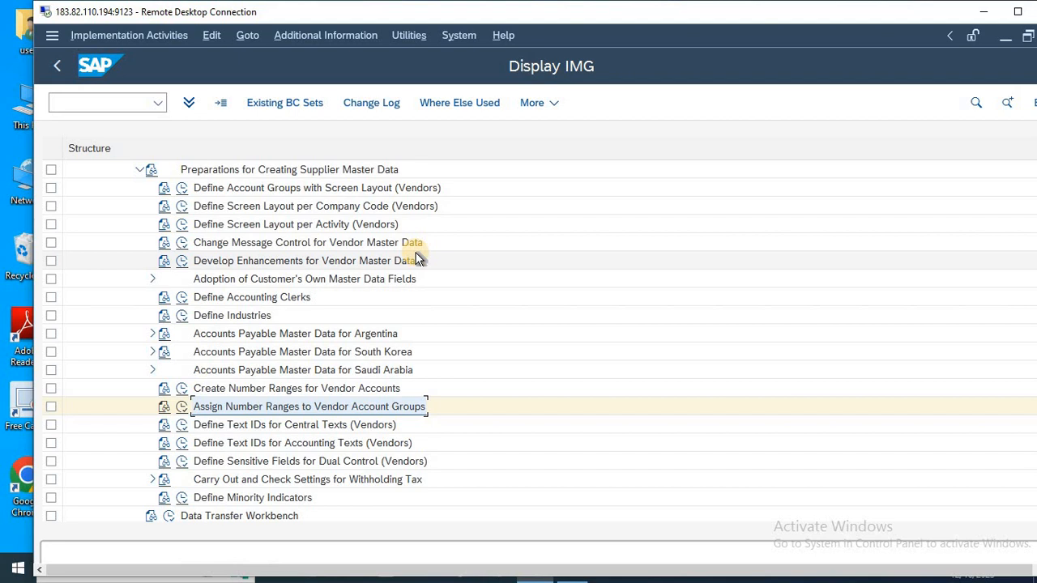
Switch to Notepad and add an indented BP line two lines below the third item about assigning number ranges.
key(alt+Tab)
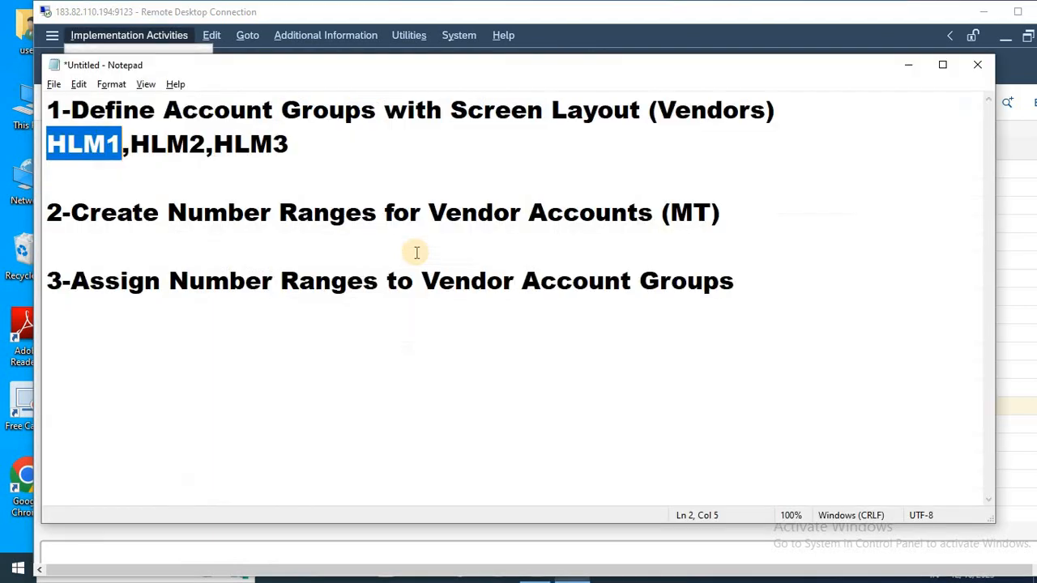
key(Home)
key(Down)
key(Down)
key(Down)
key(Down)
key(Right)
key(Right)
key(Right)
key(Right)
key(Right)
key(Right)
key(Right)
key(Right)
key(Right)
key(Right)
key(Right)
key(Right)
key(Right)
key(Right)
key(Right)
key(Right)
key(Right)
key(Right)
key(Right)
key(Right)
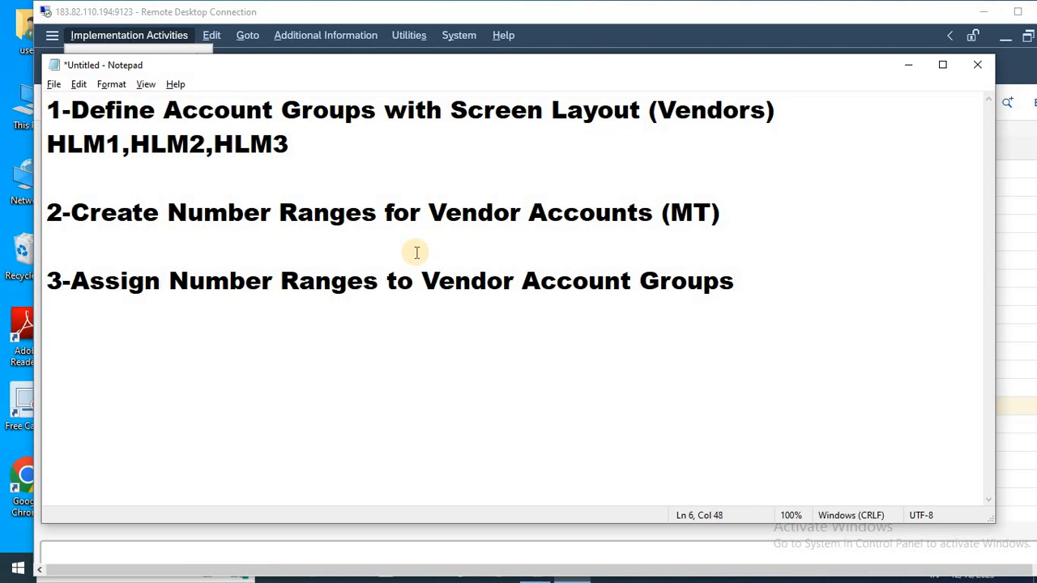
key(Return)
key(Return)
key(Tab)
key(Tab)
key(Tab)
text(B.P)
Insert three dots between B and P in the indented line and add two line breaks after it.
key(Left)
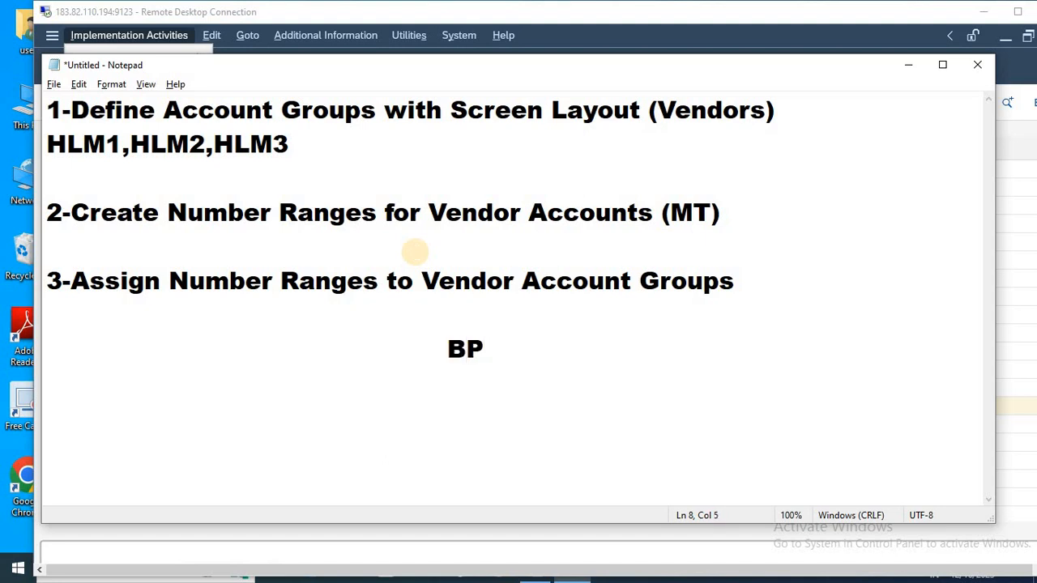
text(...)
key(End)
key(Return)
key(Return)
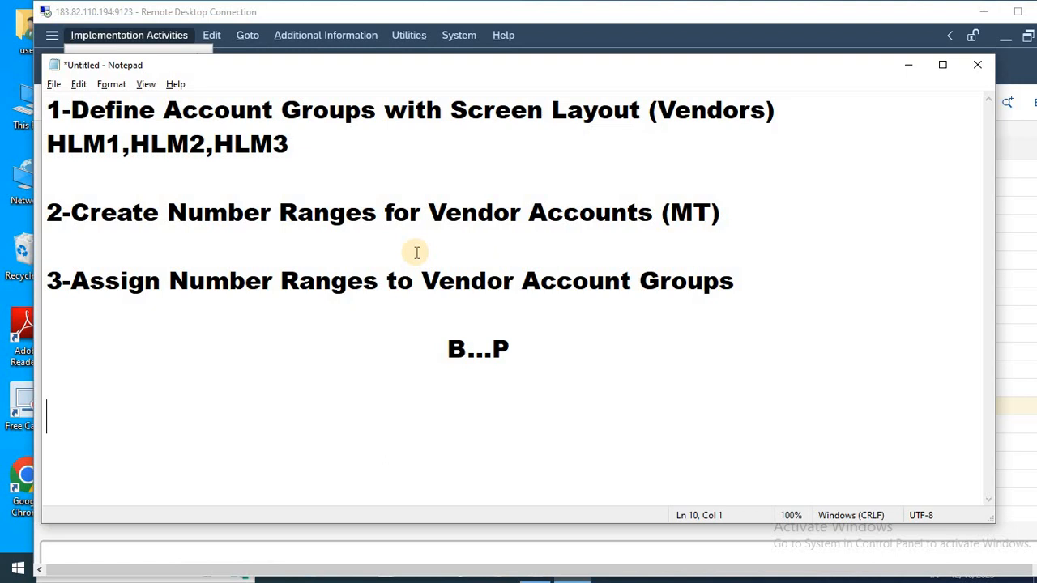
Switch back to SAP and display the document keys as additional information for the supplier master data activities, widening their column.
key(alt+Tab)
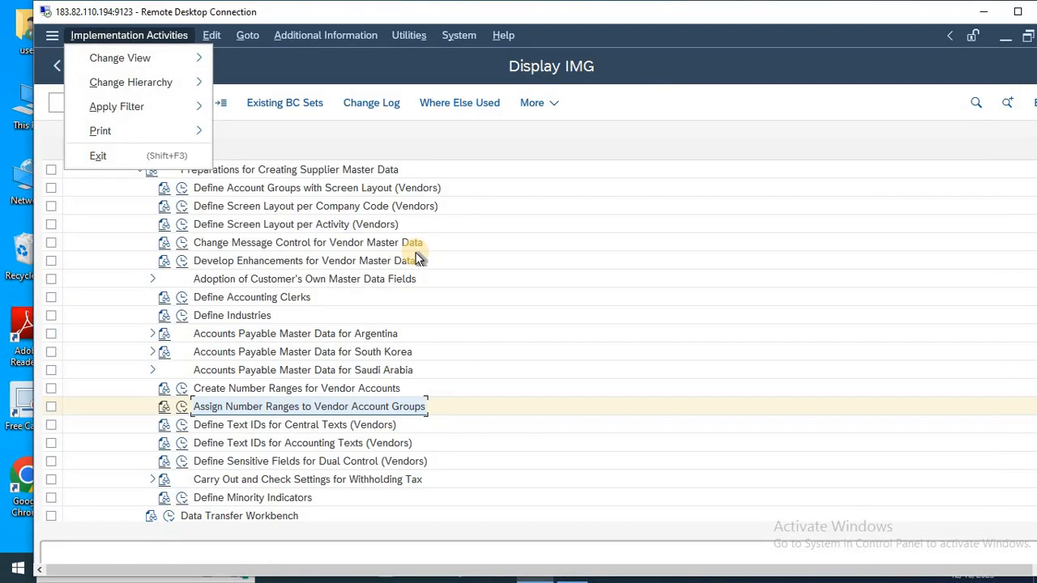
click(315, 207)
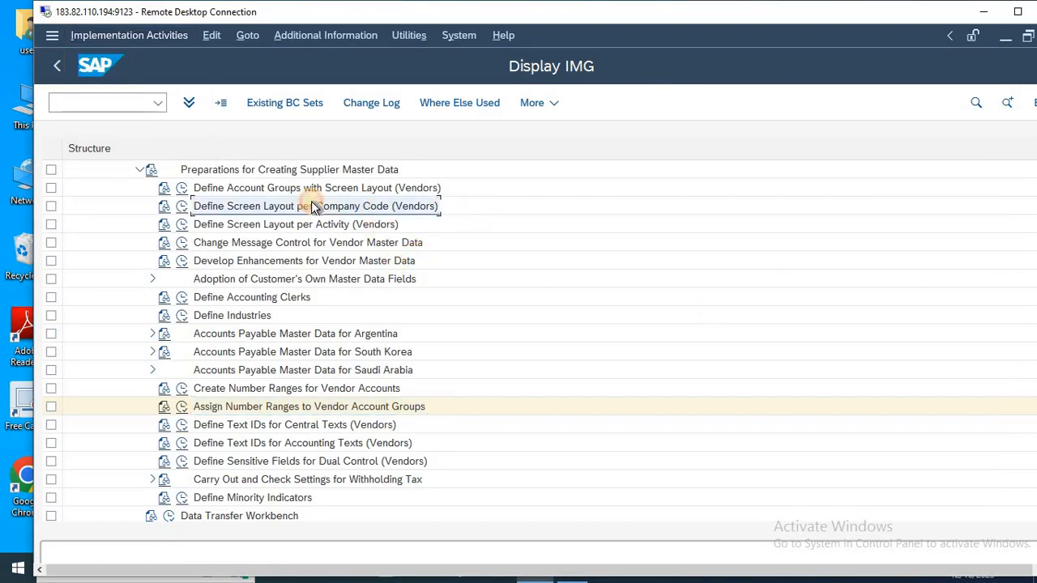
key(Up)
key(Up)
key(Up)
key(Down)
key(Down)
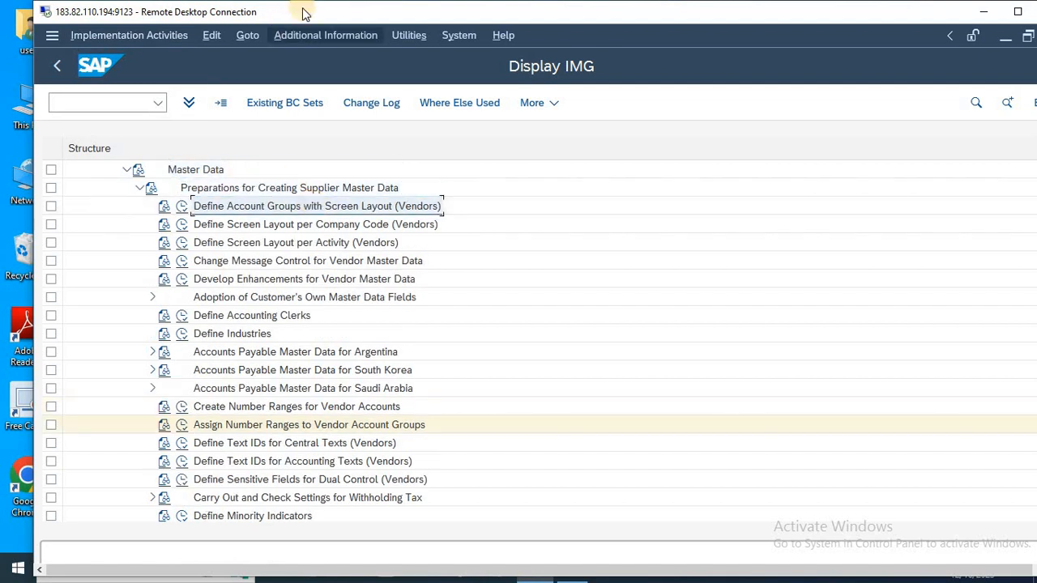
click(306, 35)
mouse_move(362, 52)
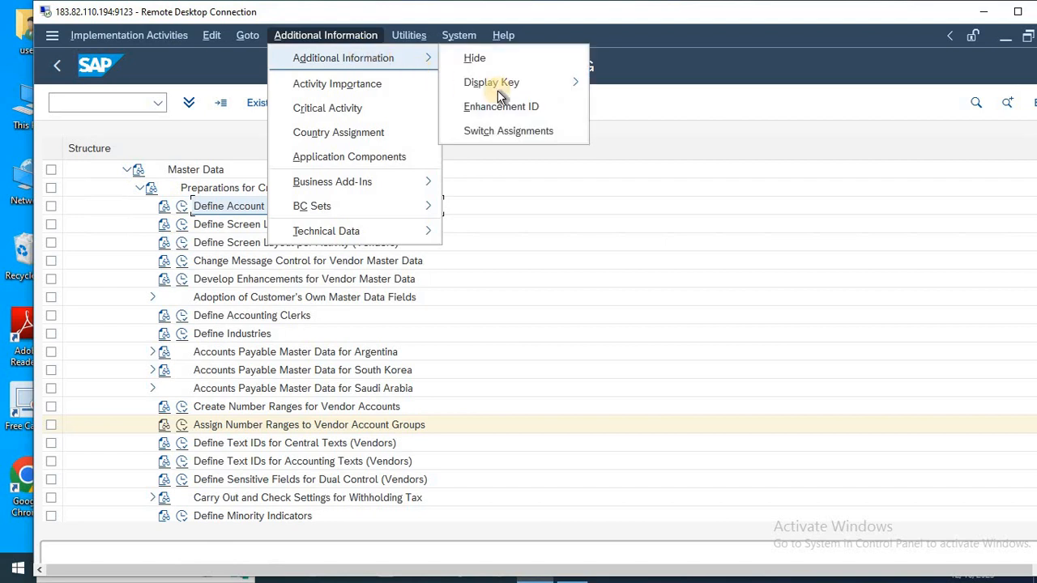
mouse_move(517, 91)
click(624, 85)
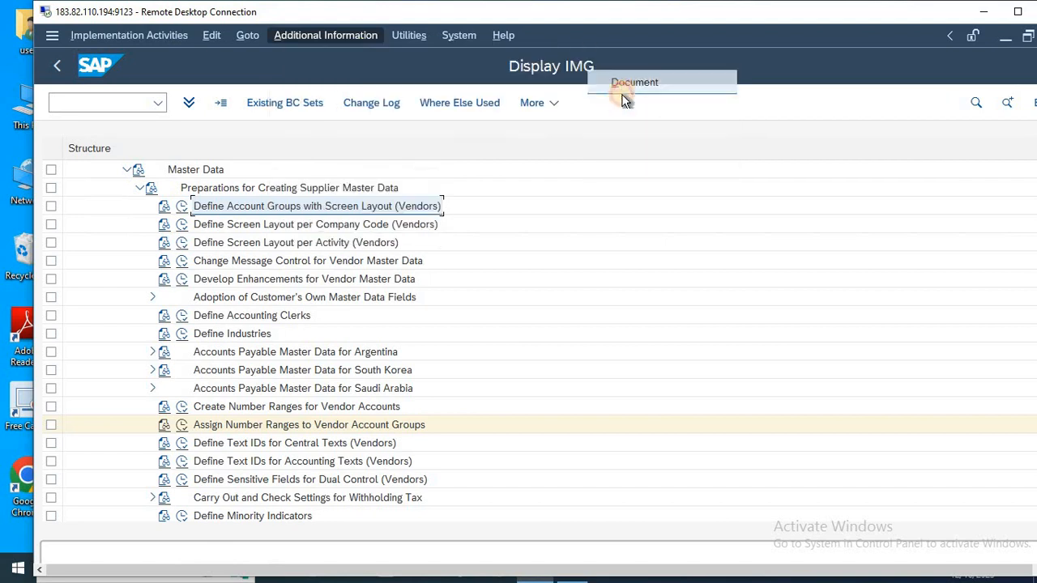
drag(766, 140, 882, 158)
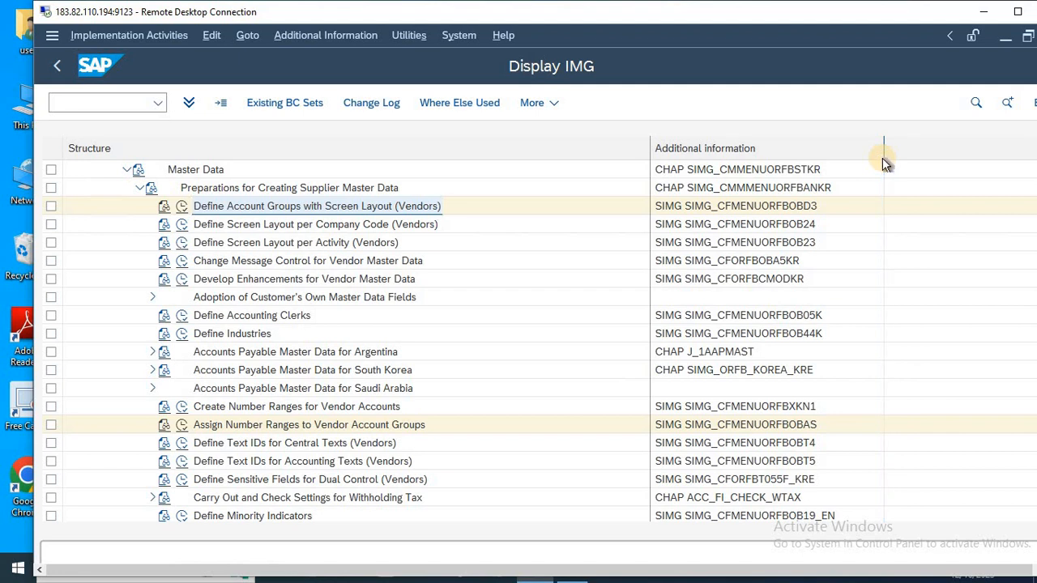
Leave the expanded structure and reopen the SAP Reference IMG.
key(F3)
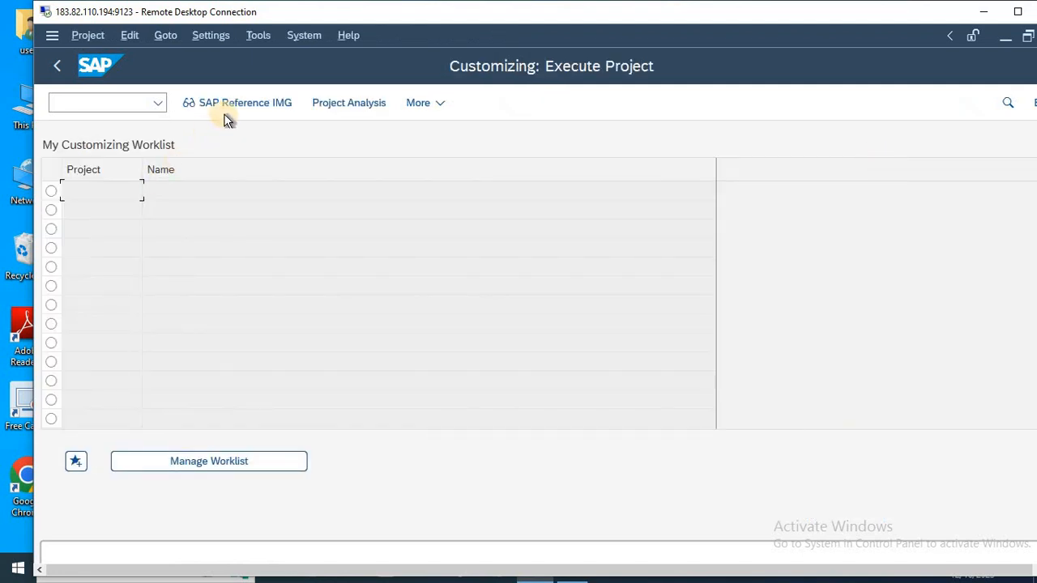
click(243, 104)
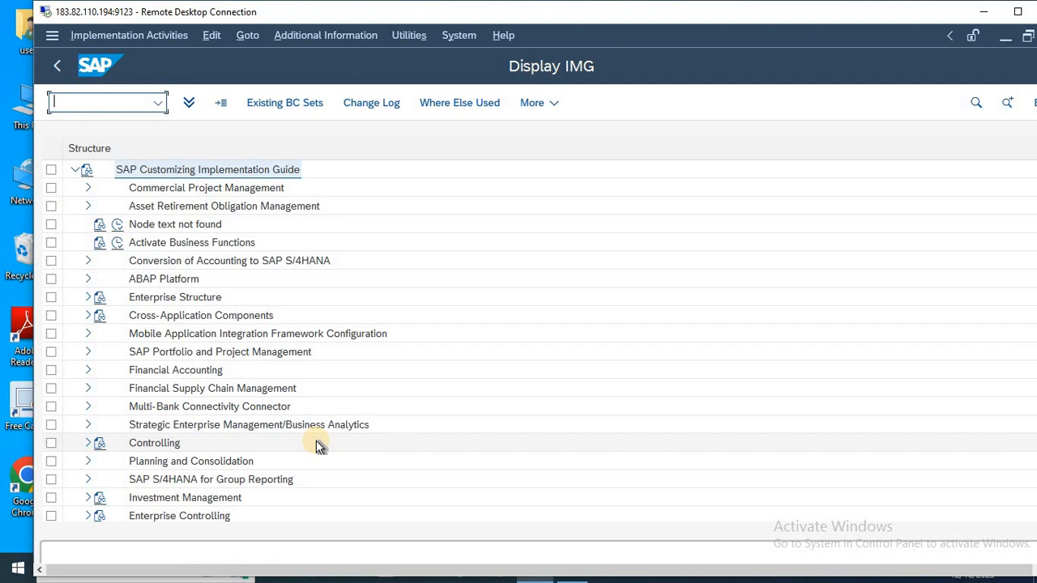
Switch to Notepad and insert three blank lines below the B...P line.
key(alt+Tab)
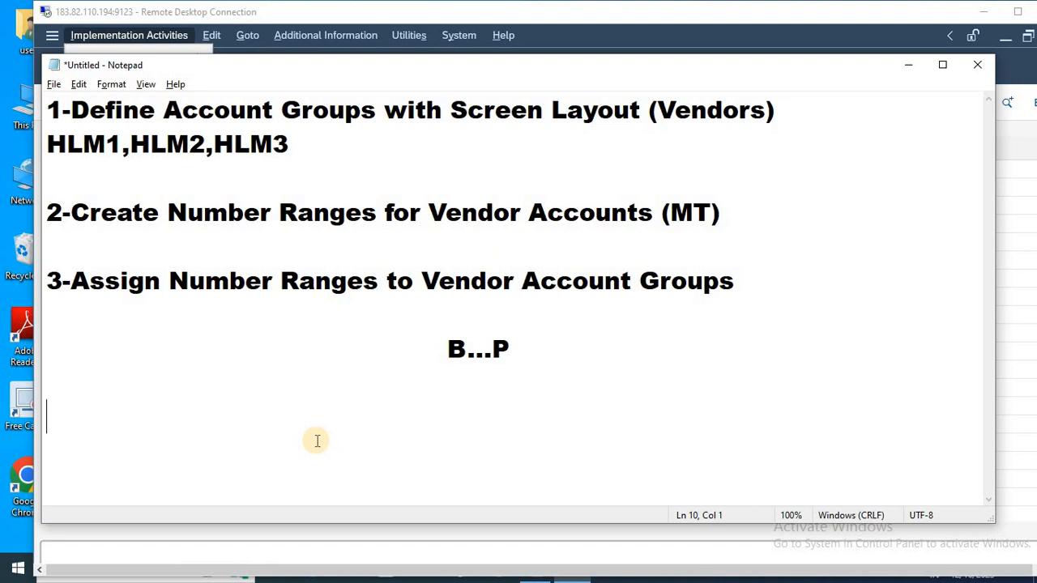
click(531, 395)
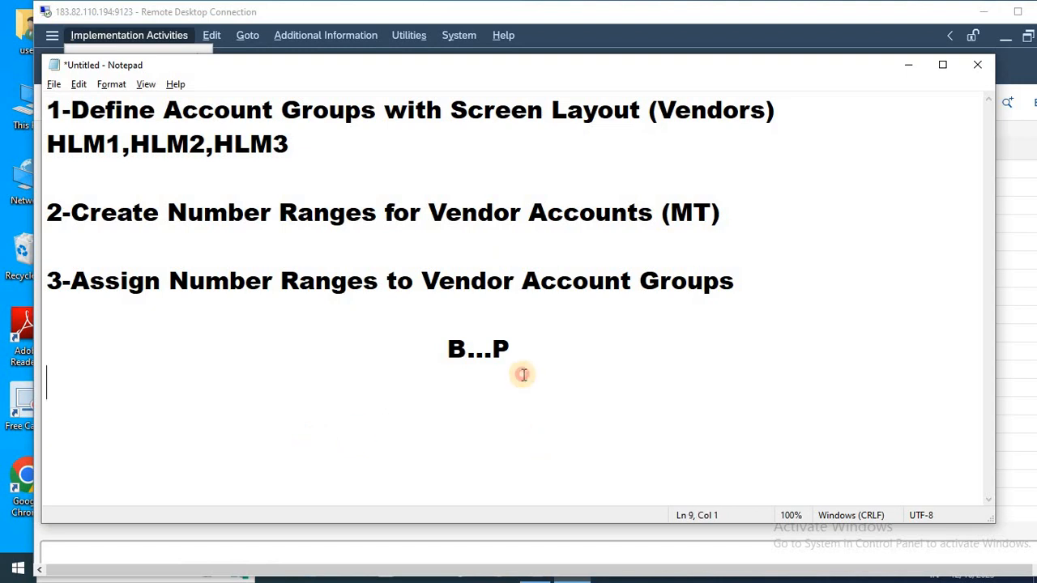
click(534, 354)
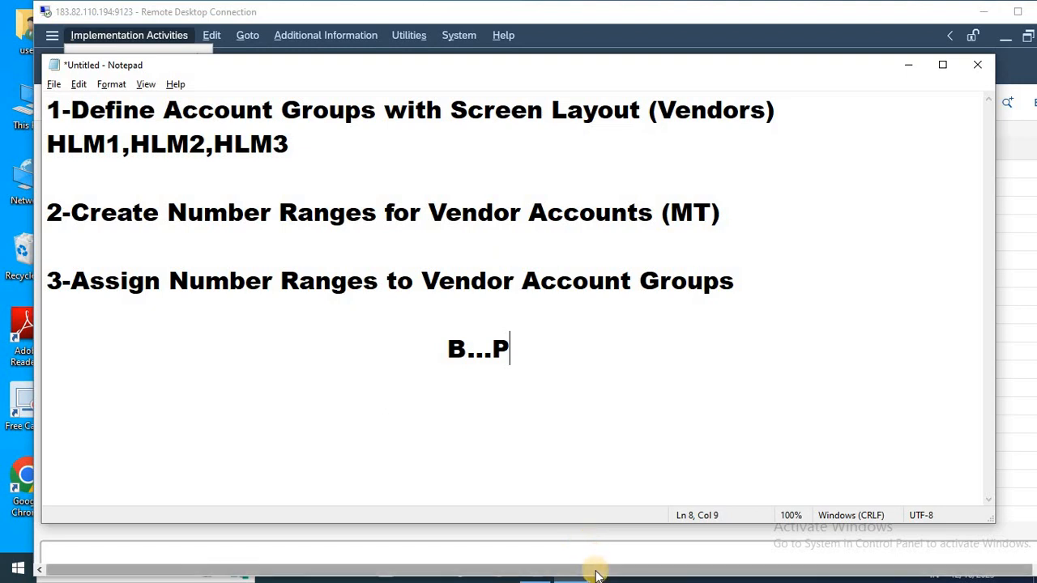
key(Return)
key(Return)
key(Return)
key(Return)
key(Return)
key(Return)
key(Return)
key(Return)
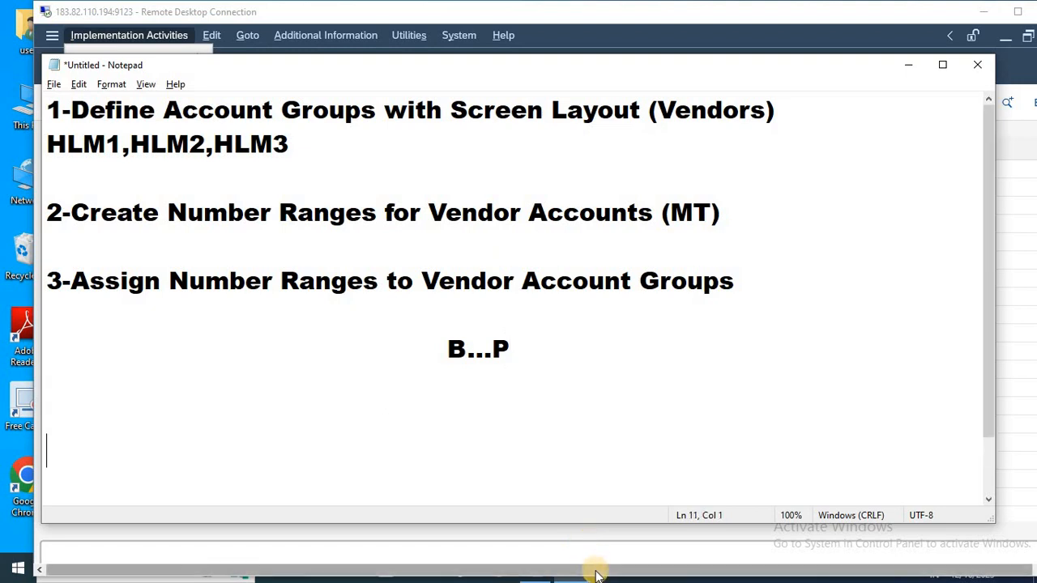
key(Up)
key(Up)
key(Up)
key(Up)
key(Up)
key(Up)
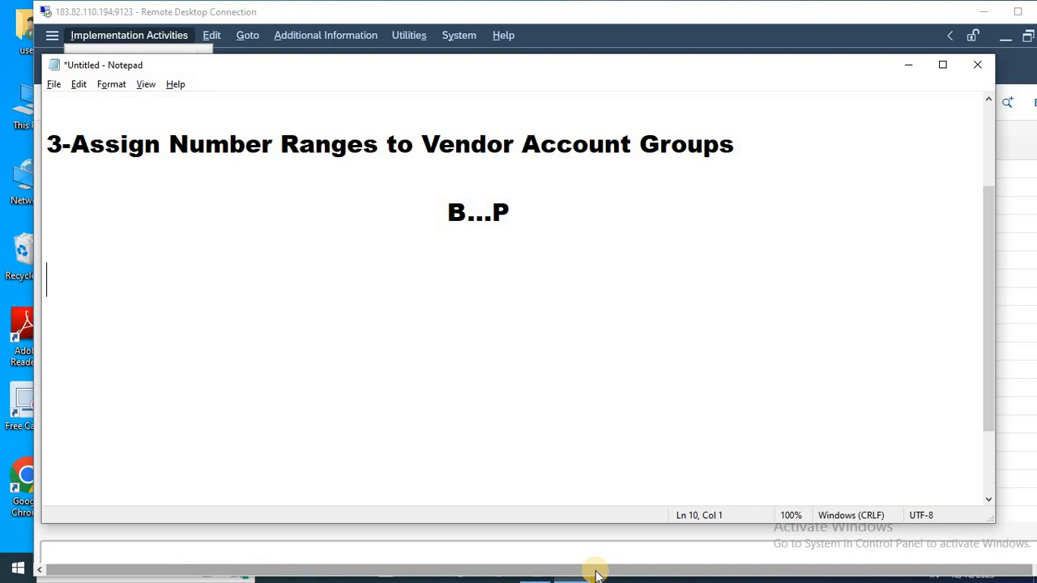
Switch back to SAP and expand the Cross-Application Components node of the implementation guide.
key(alt+Tab)
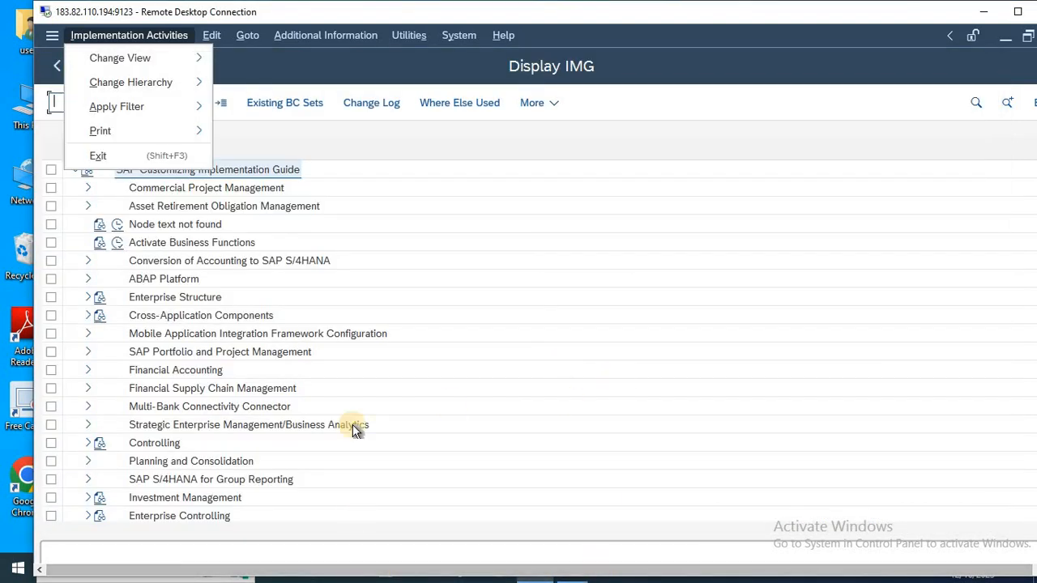
click(226, 354)
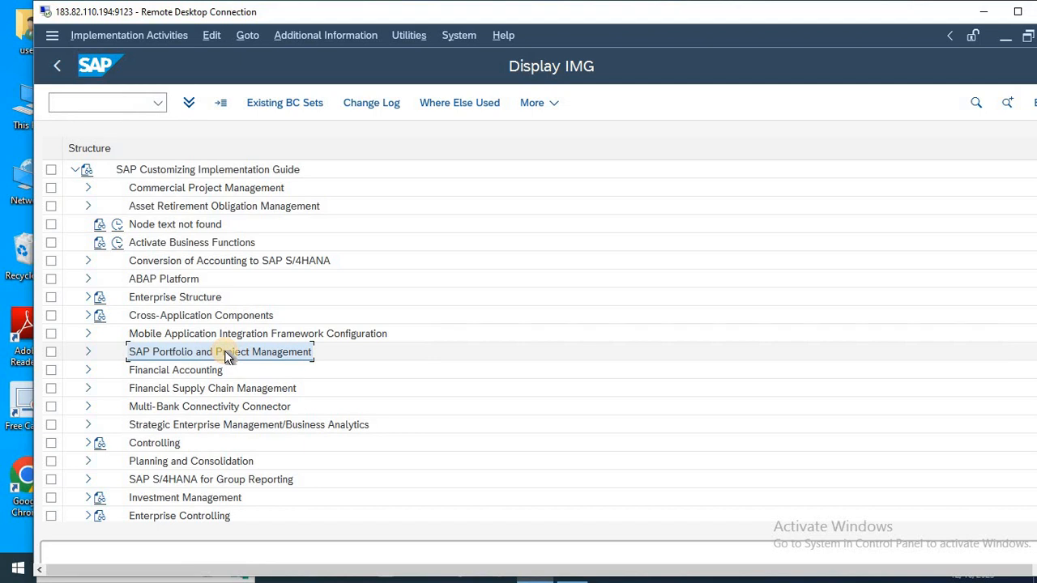
key(Up)
key(Up)
key(Up)
key(Down)
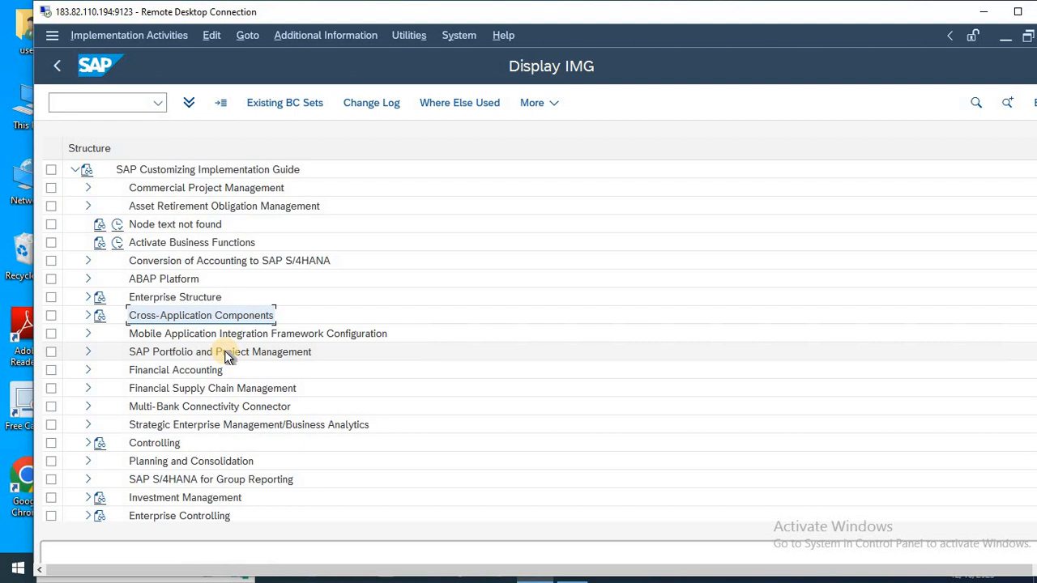
key(Right)
Expand the SAP Business Partner node under Cross-Application Components.
key(Down)
key(Down)
key(Down)
key(Down)
key(Down)
key(Down)
key(Down)
key(Down)
key(Down)
key(Down)
key(Down)
key(Down)
key(Down)
key(Down)
key(Down)
key(Down)
key(Down)
key(Down)
key(Down)
key(Down)
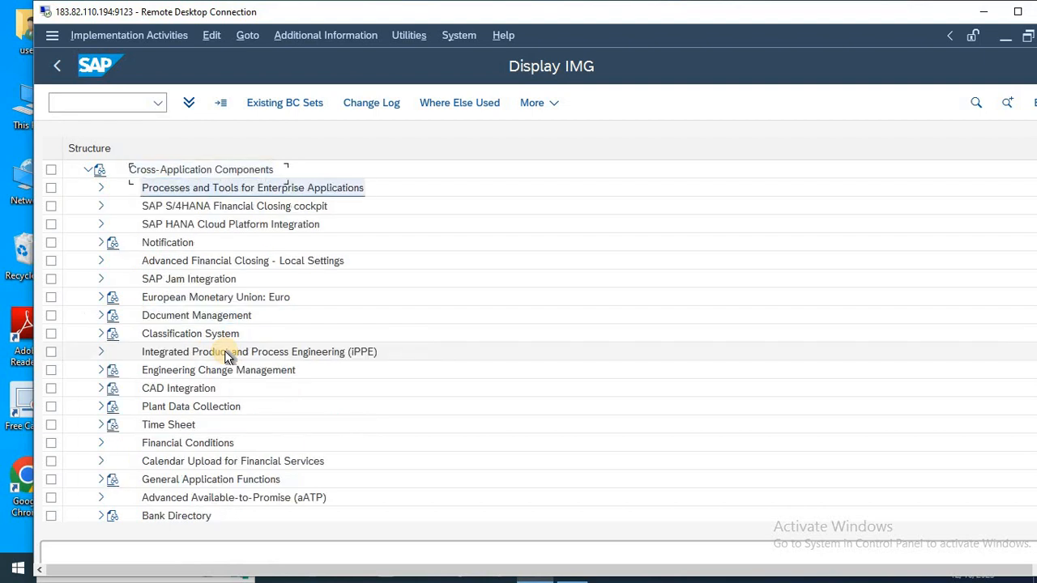
key(Down)
key(Down)
key(Down)
key(Down)
key(Down)
key(Down)
key(Down)
key(Down)
key(Down)
key(Down)
key(Down)
key(Down)
key(Down)
key(Up)
key(Up)
key(Up)
key(Up)
key(Up)
key(Up)
key(Up)
key(Up)
key(Up)
key(Up)
key(Up)
key(Up)
key(Up)
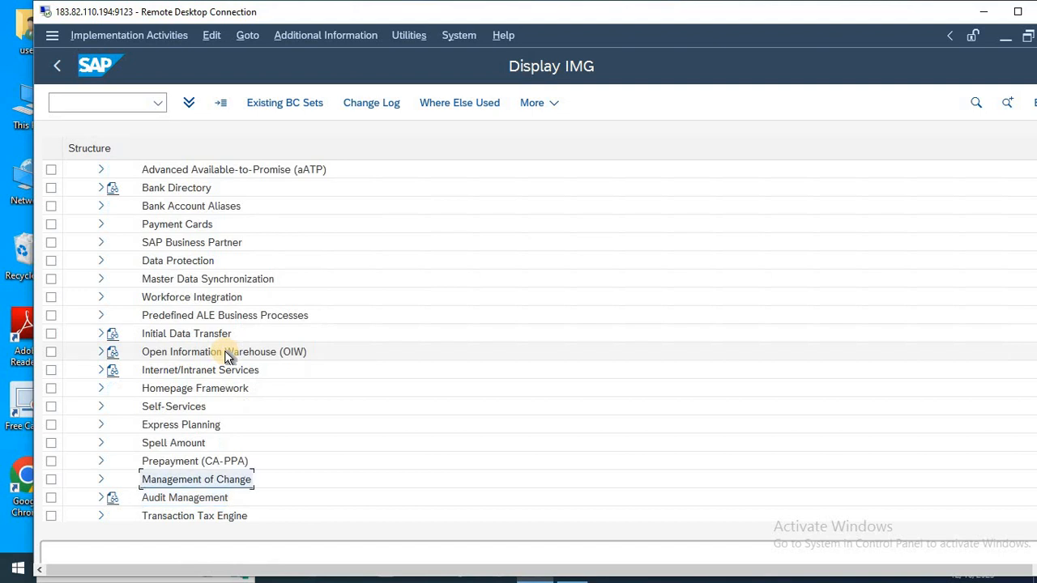
key(Up)
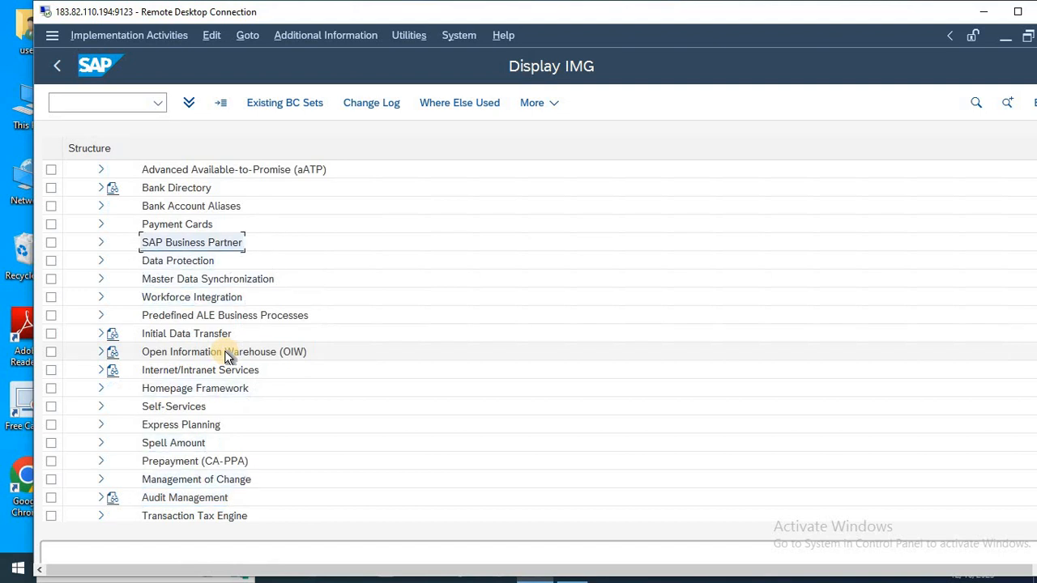
key(Right)
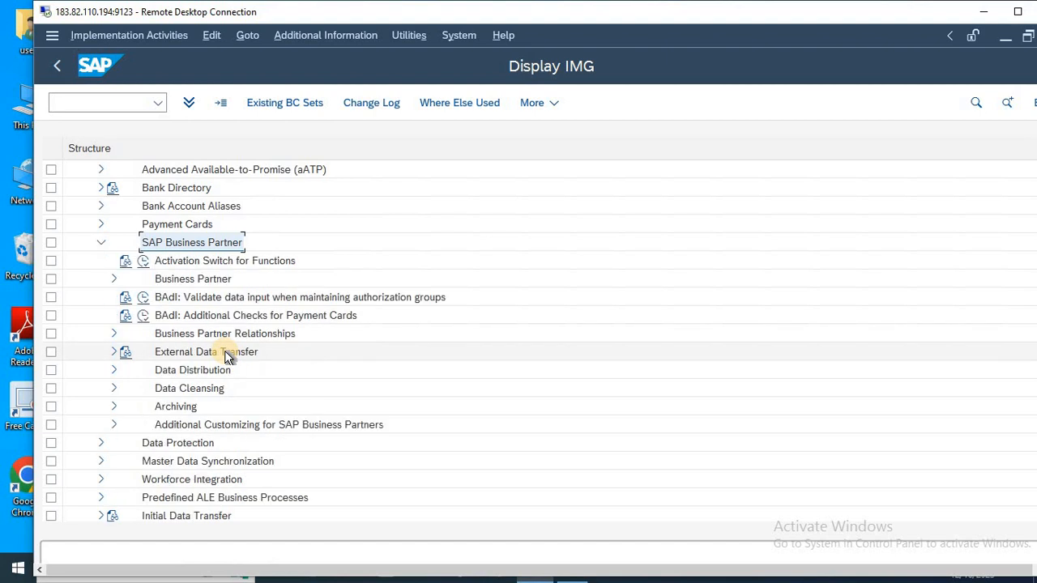
Expand the Business Partner node and its Organizations subnode.
key(Down)
key(Down)
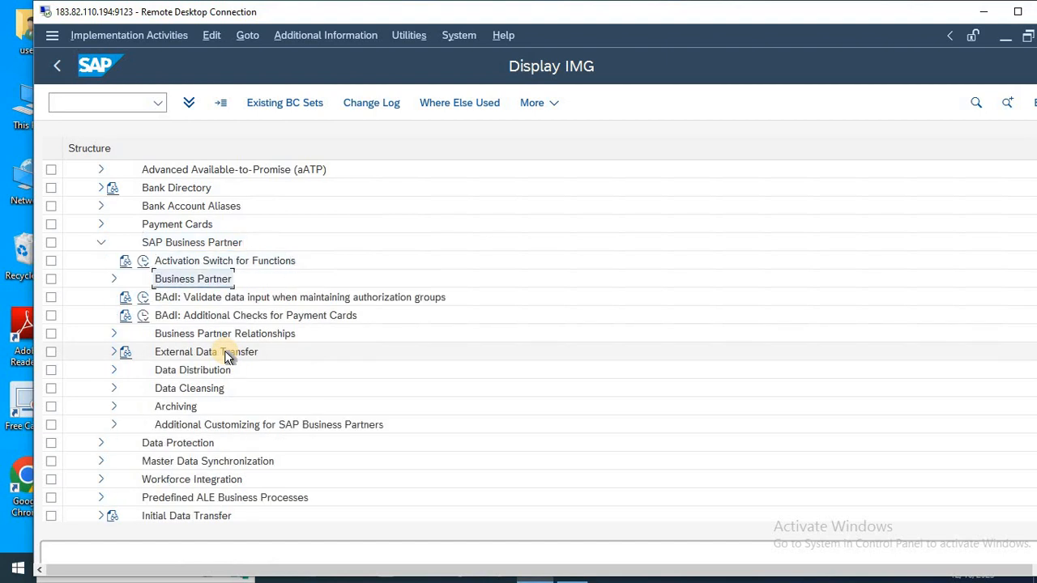
key(Right)
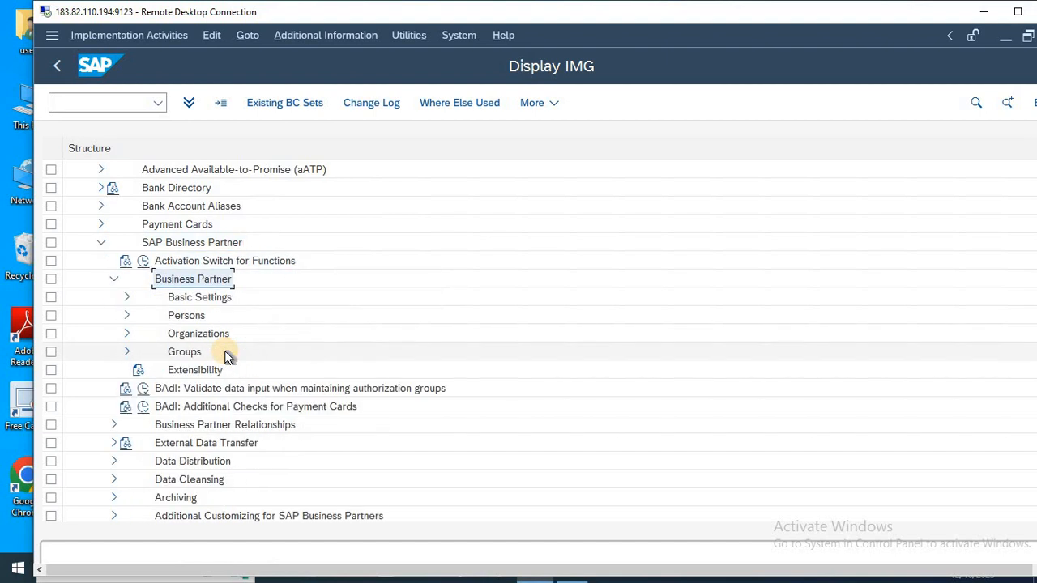
key(Down)
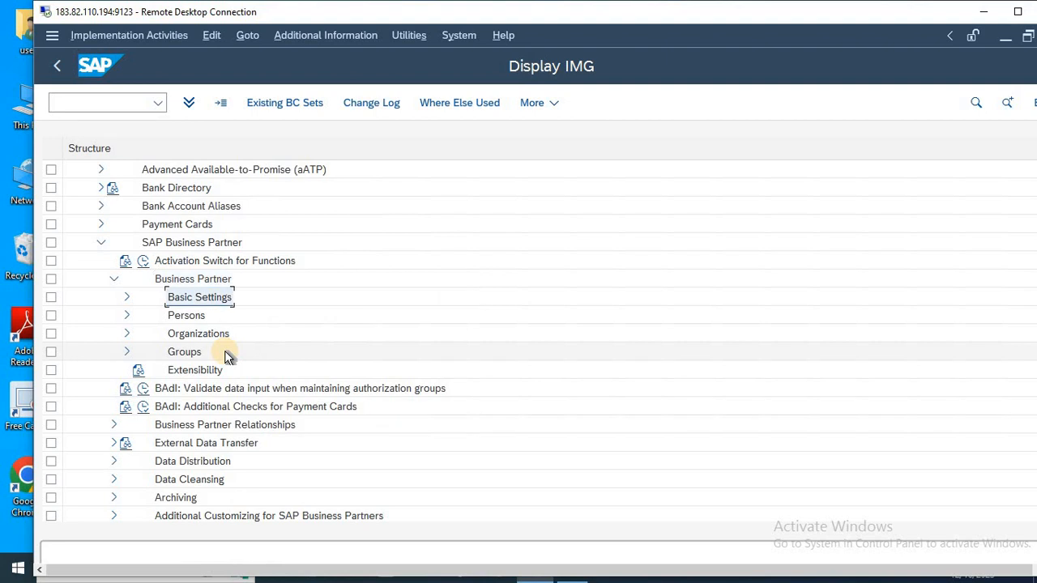
key(Down)
key(Down)
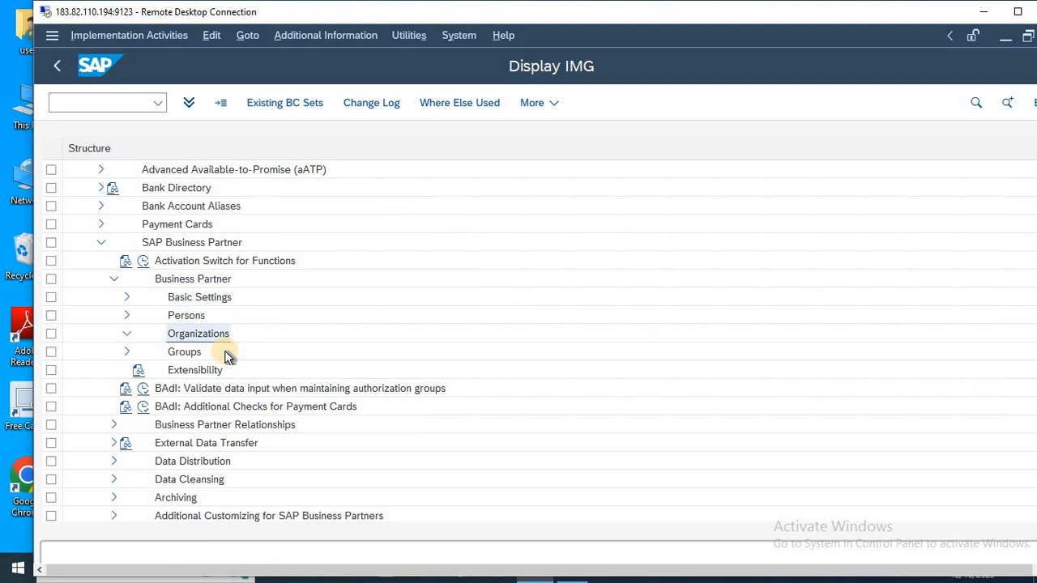
key(Right)
key(Up)
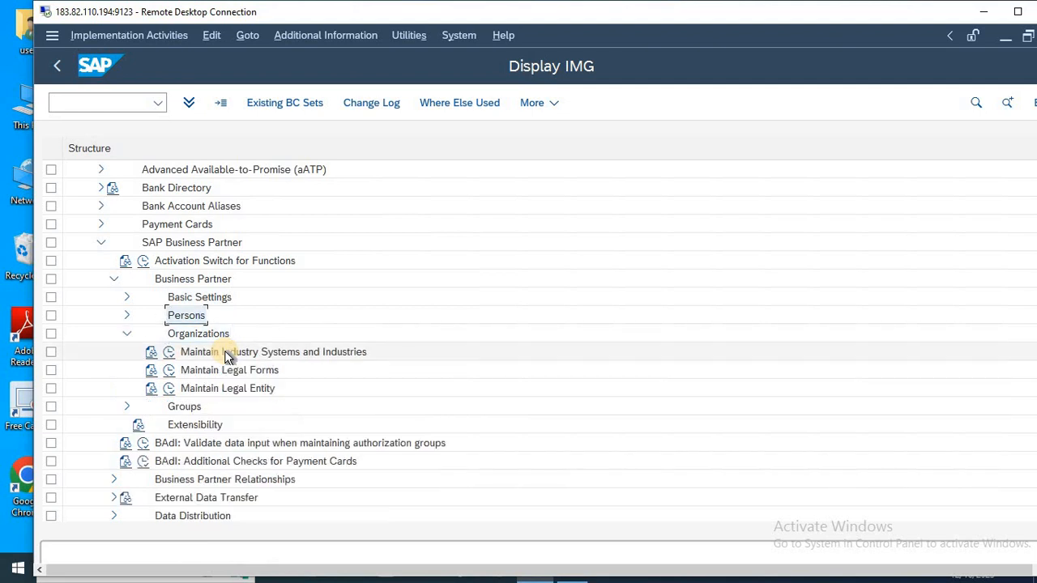
key(Down)
key(Left)
Expand the Basic Settings node under Business Partner and its Number Ranges and Groupings subnode.
key(Up)
key(Up)
key(Right)
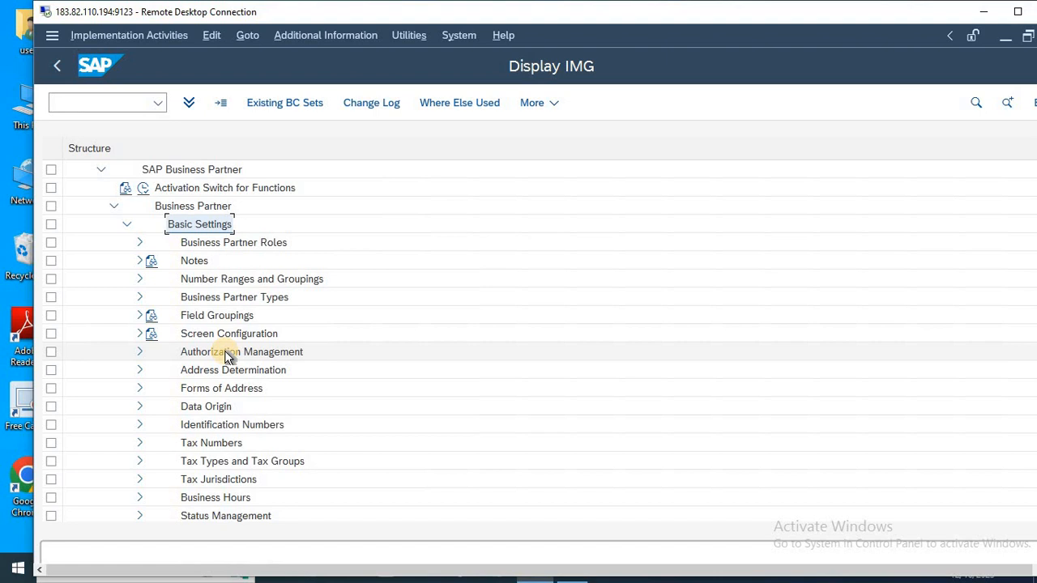
key(Down)
key(Down)
key(Down)
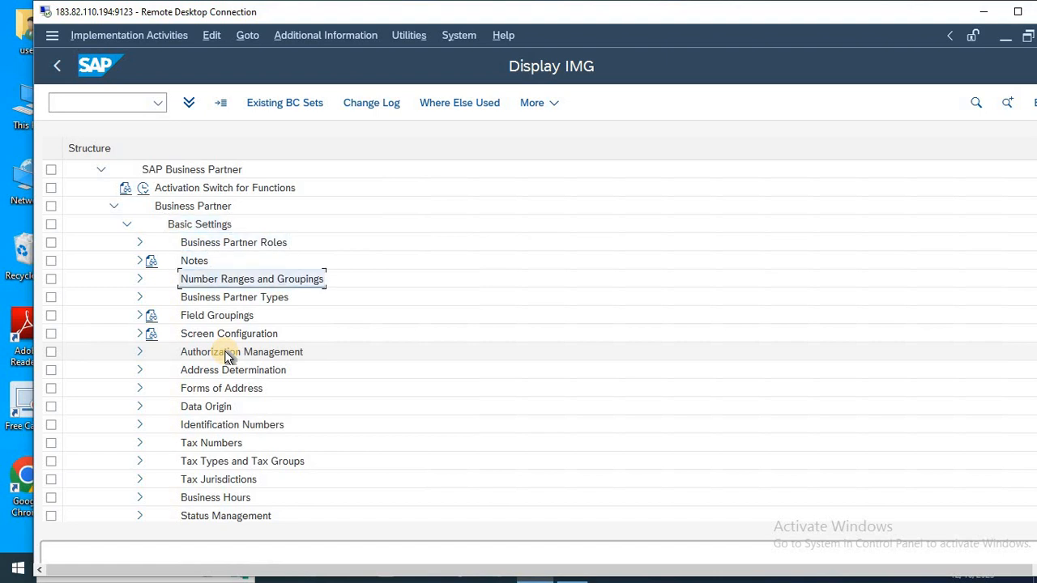
key(Right)
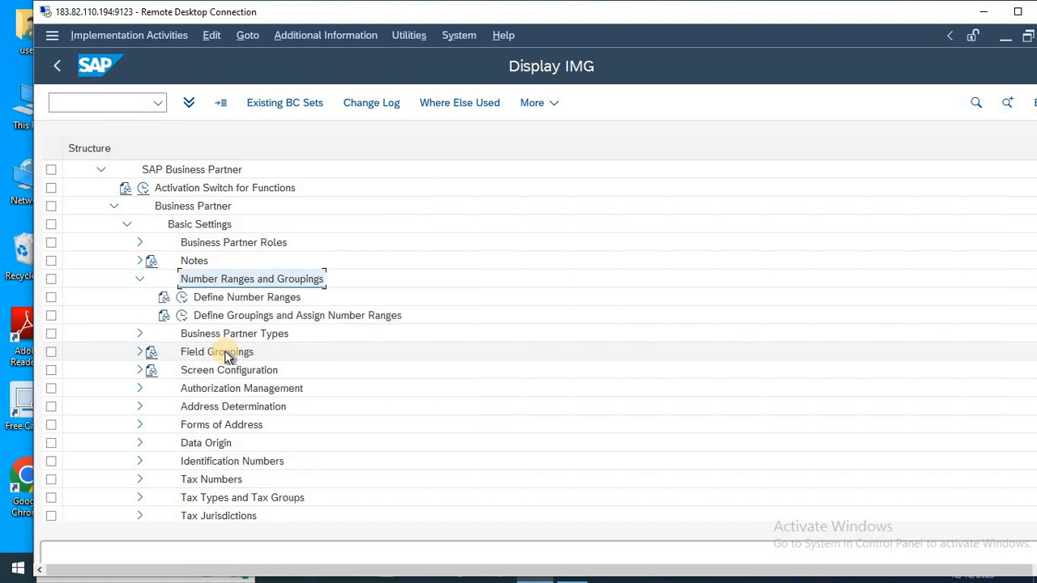
Run the Define Number Ranges activity and open the intervals of object BU_PARTNER in change mode.
key(Down)
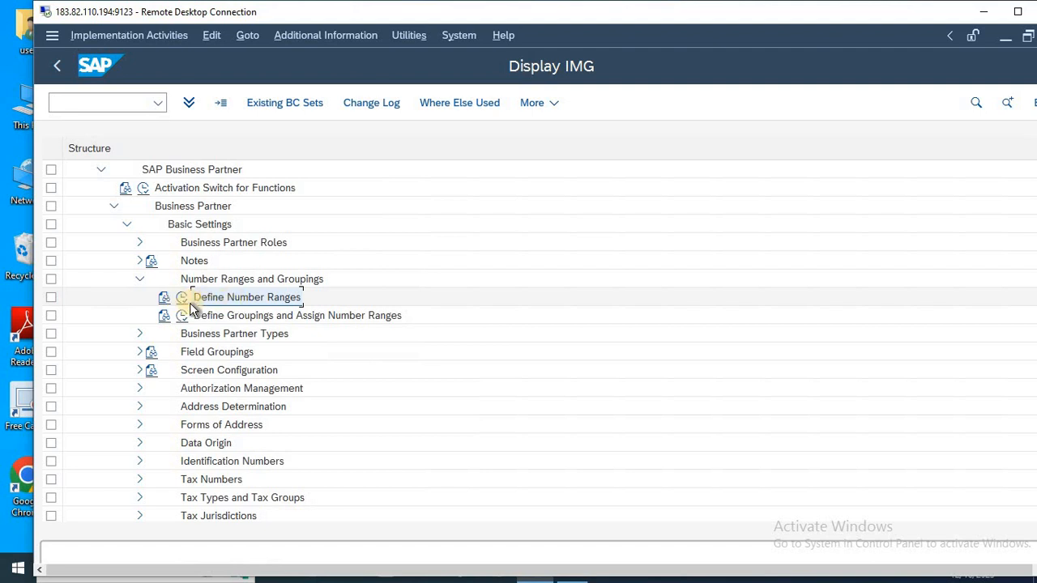
click(182, 299)
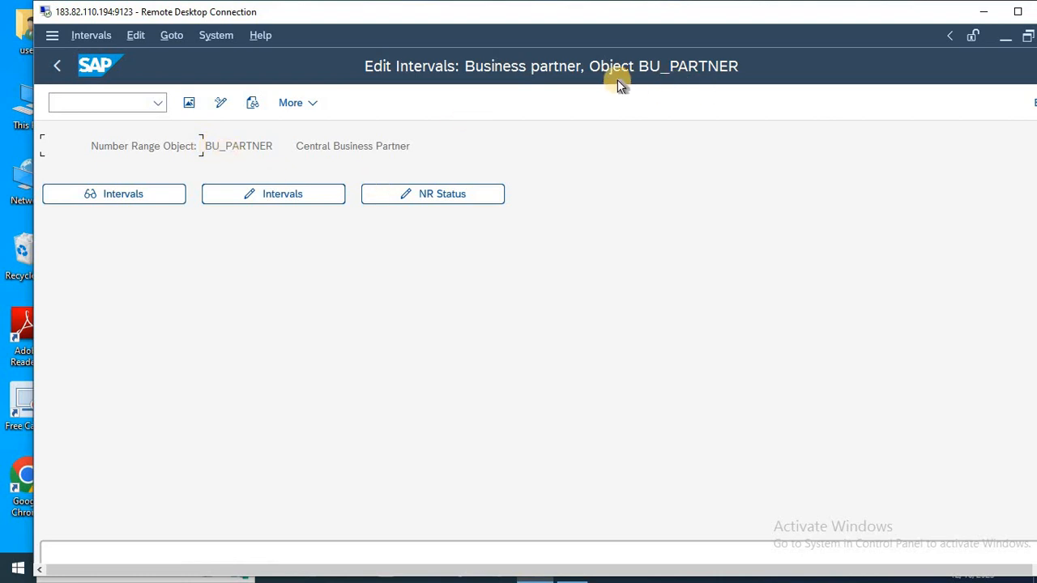
click(274, 202)
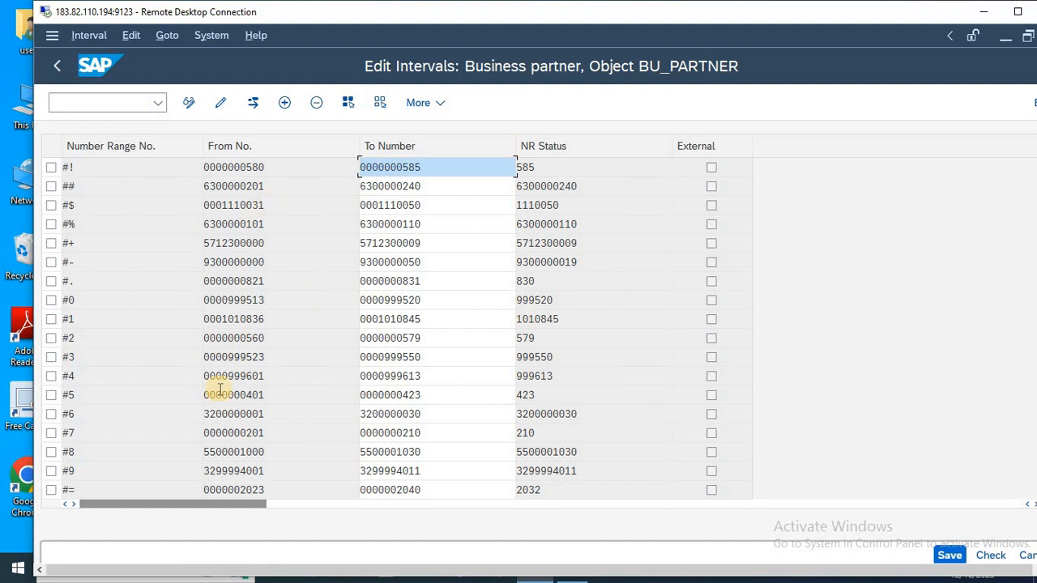
Examine number range interval 99 of BU_PARTNER, exit interval editing without saving and return to the implementation guide.
scroll(219, 390, down, 20)
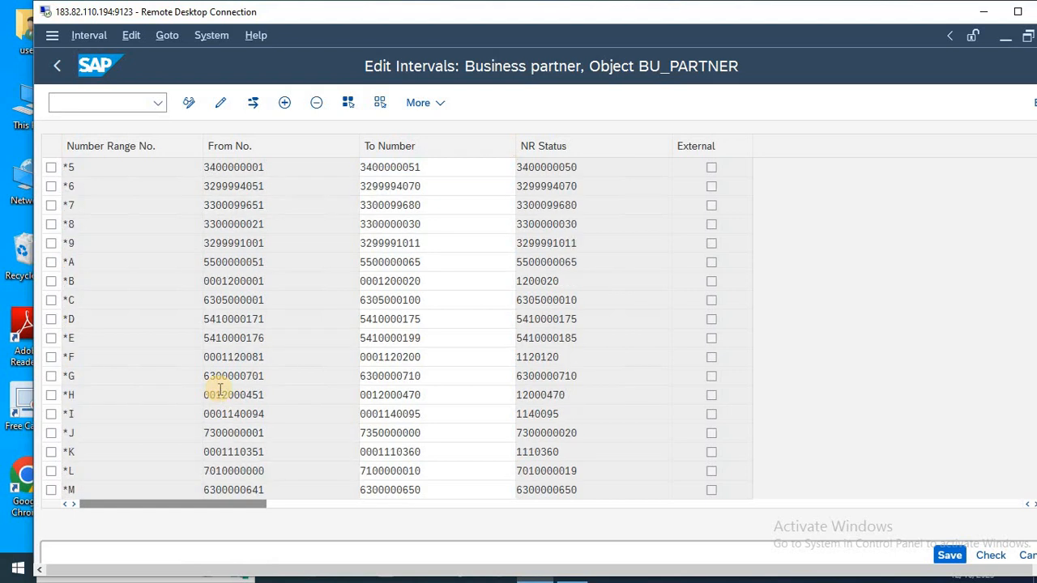
scroll(218, 390, down, 20)
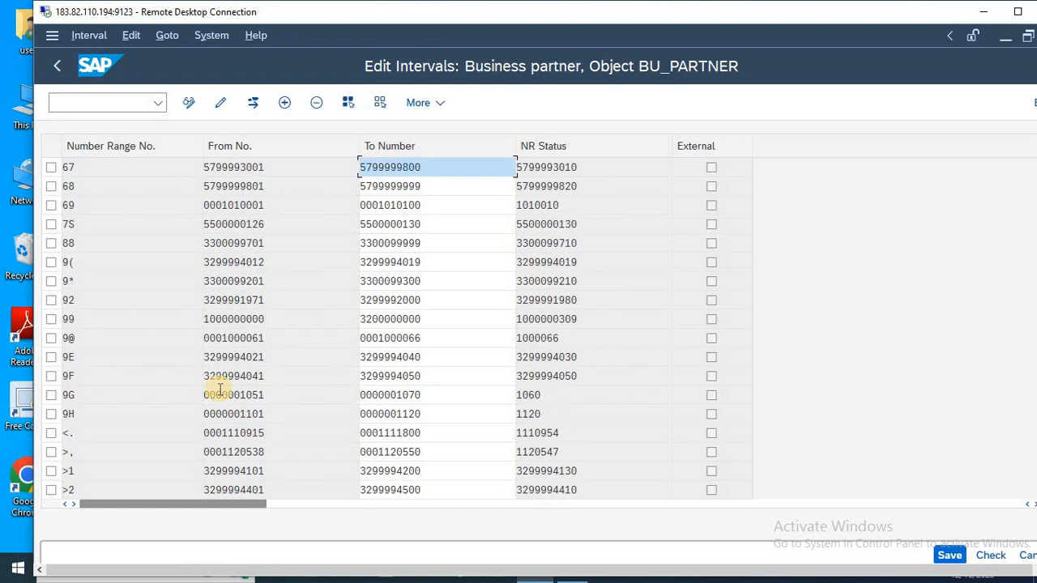
click(50, 321)
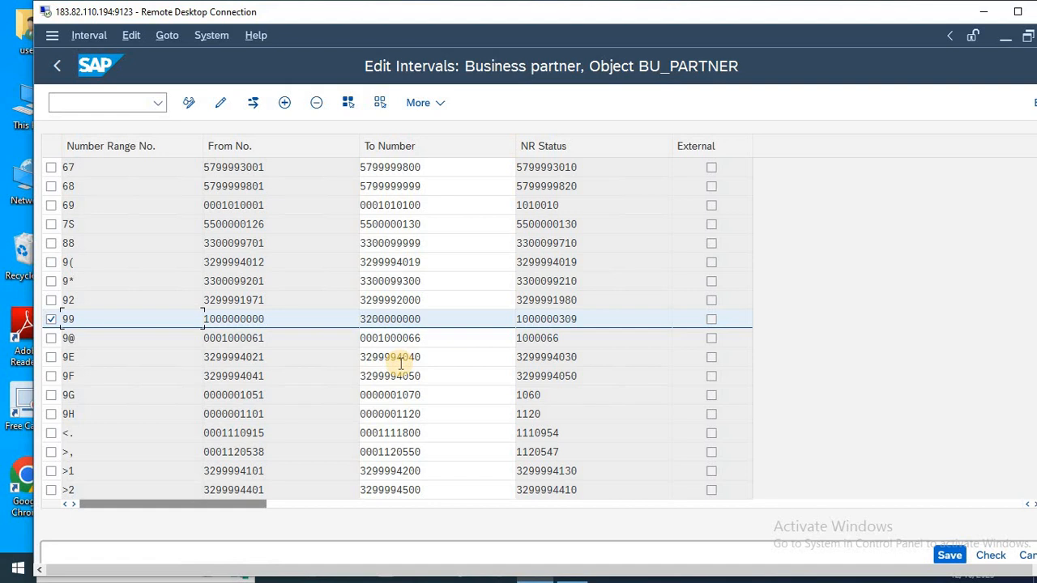
click(284, 103)
drag(269, 318, 173, 312)
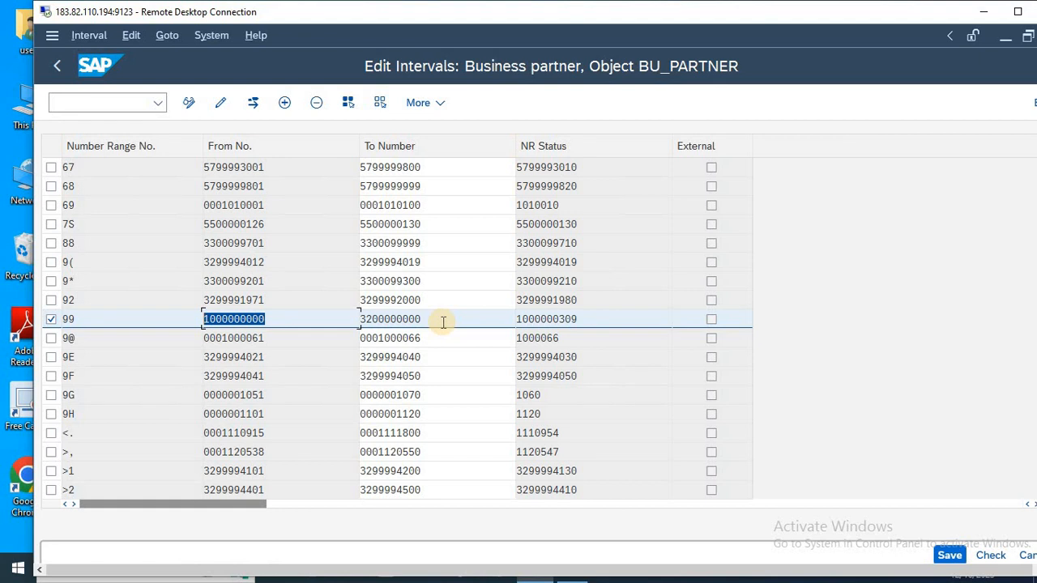
key(Escape)
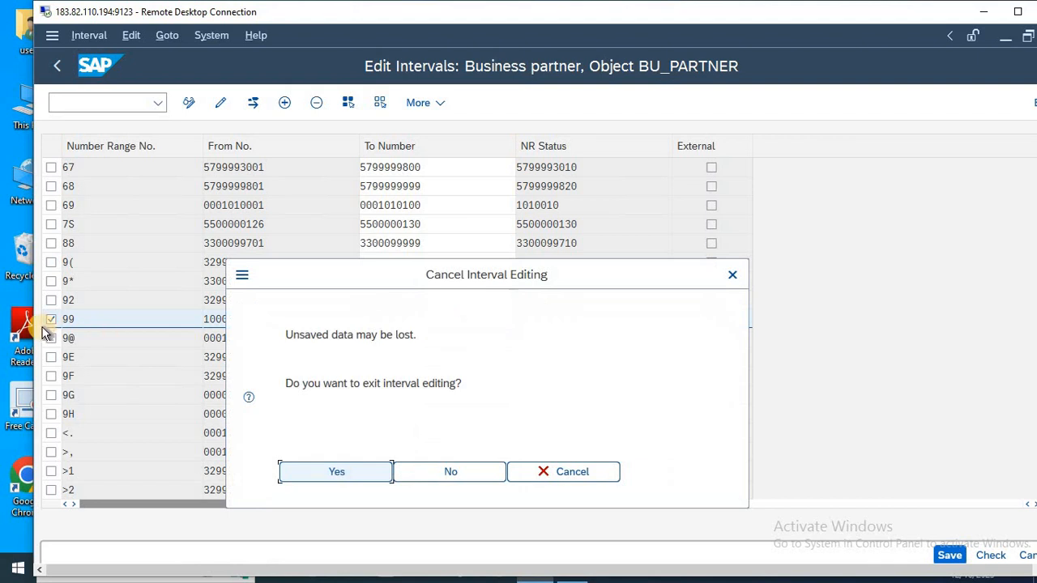
click(335, 478)
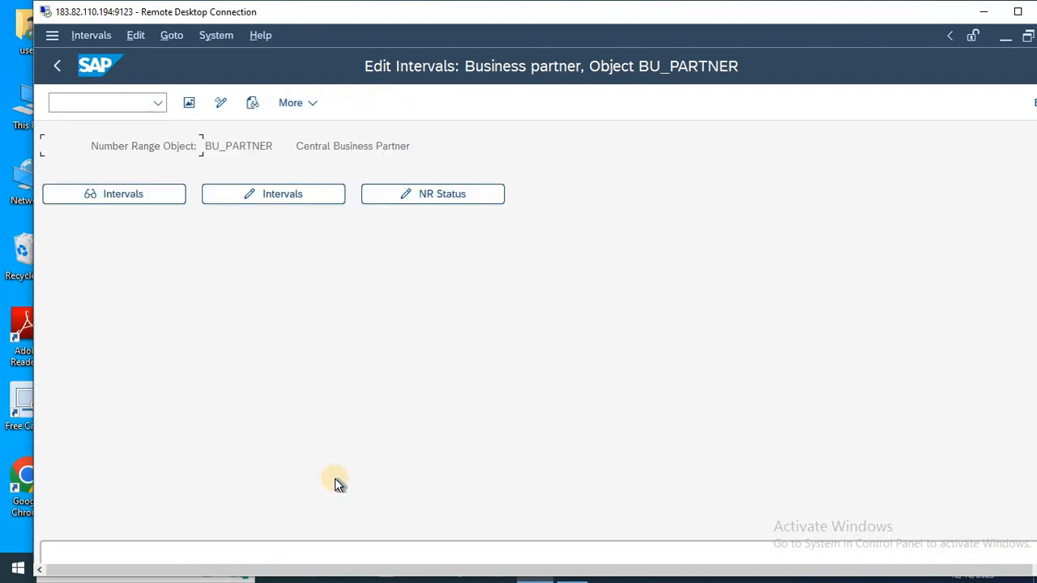
key(F3)
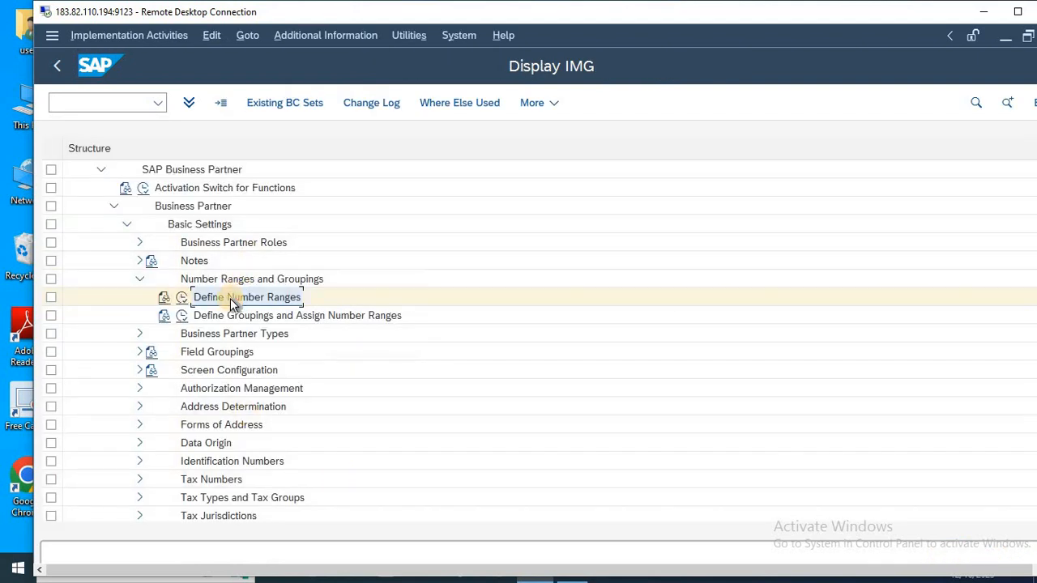
Switch to Notepad and add the line "4-Define Number Ranges" below the B...P line.
key(alt+Tab)
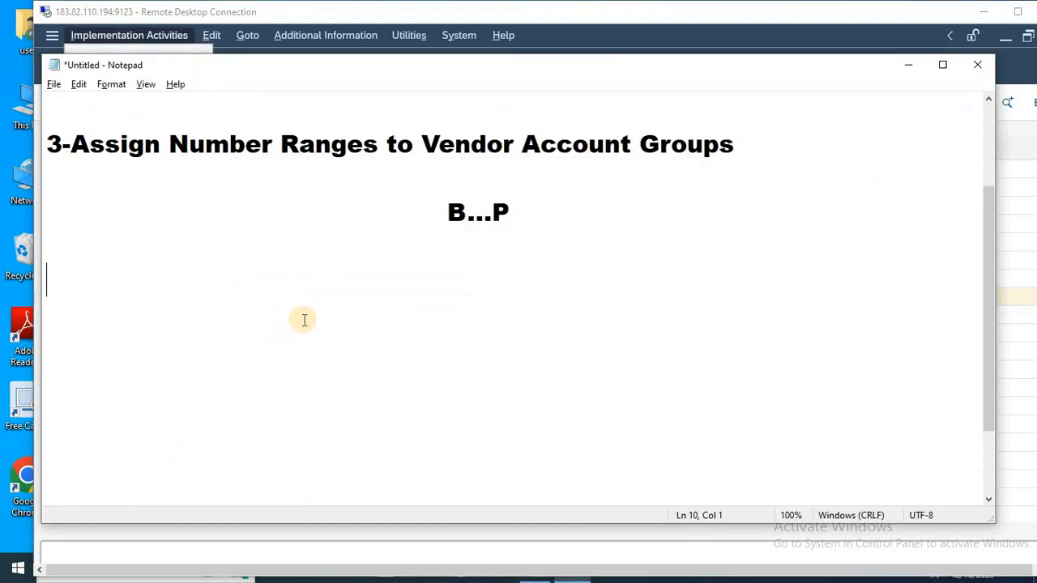
text(Define Number Ranges)
key(Left)
key(Left)
key(Left)
key(Left)
key(Left)
key(Left)
key(Left)
key(Left)
key(Left)
key(Left)
key(Left)
key(Left)
key(Left)
key(Left)
key(Left)
key(Left)
key(Left)
key(Left)
key(Left)
key(Left)
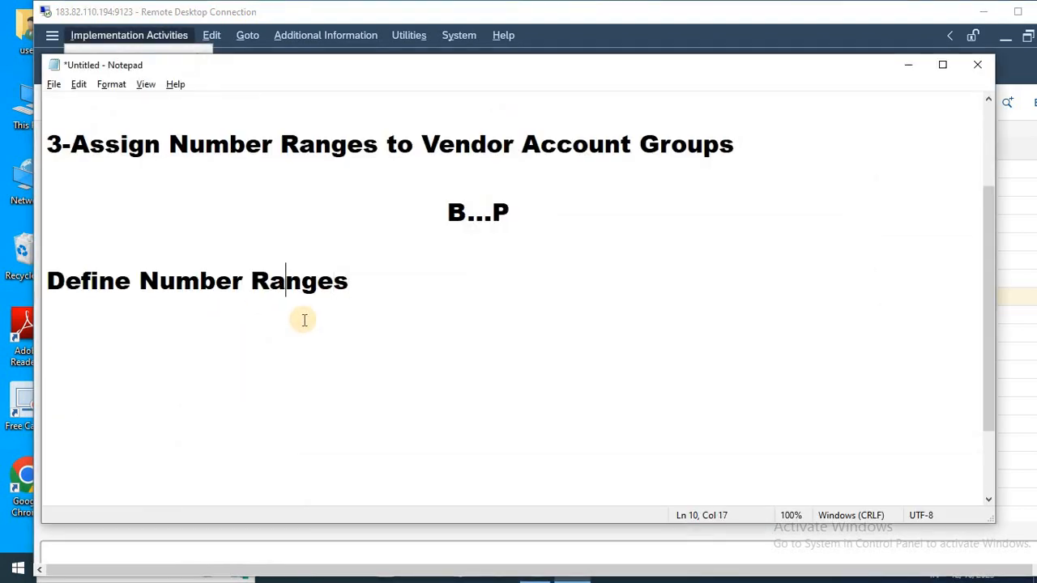
text(4-)
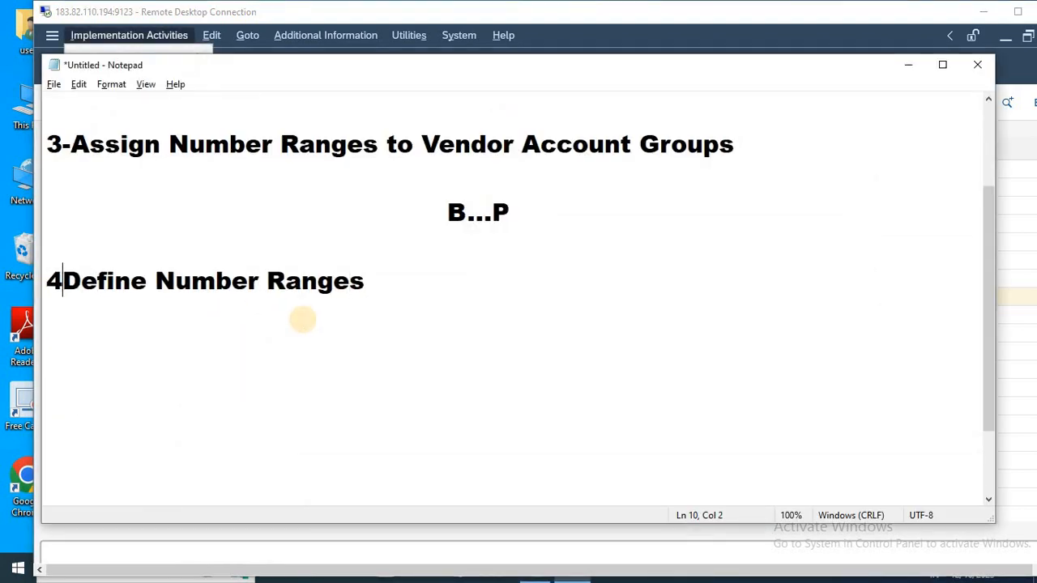
Append "(99)" to the Define Number Ranges line and start a new line below it.
key(Right)
key(Right)
key(Right)
key(Right)
key(Right)
key(Right)
key(Right)
key(Right)
key(Right)
key(Right)
key(Right)
key(Right)
key(Right)
key(Right)
key(Right)
key(Right)
key(Right)
key(Right)
key(Right)
key(Right)
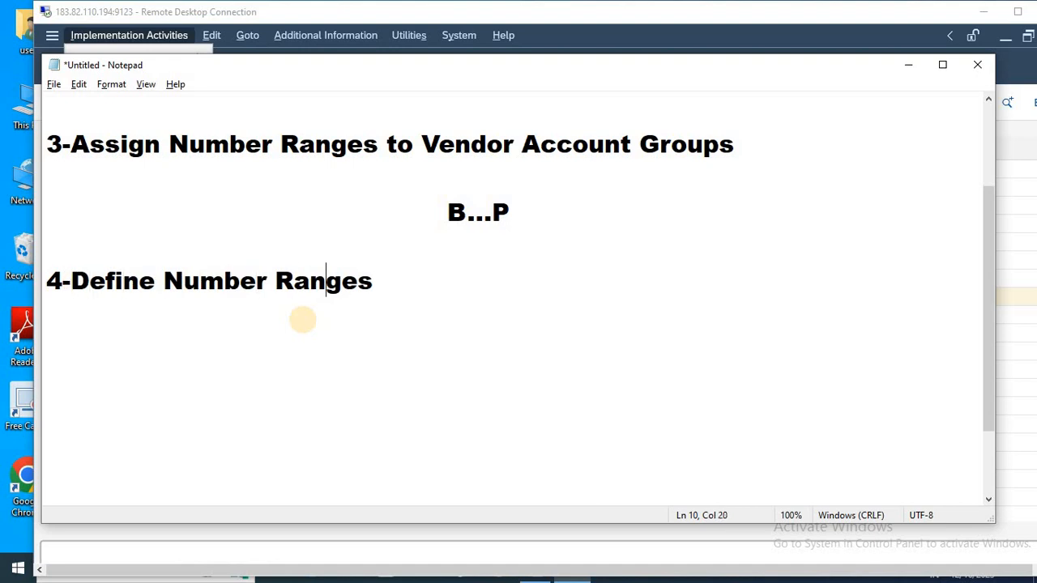
text((99))
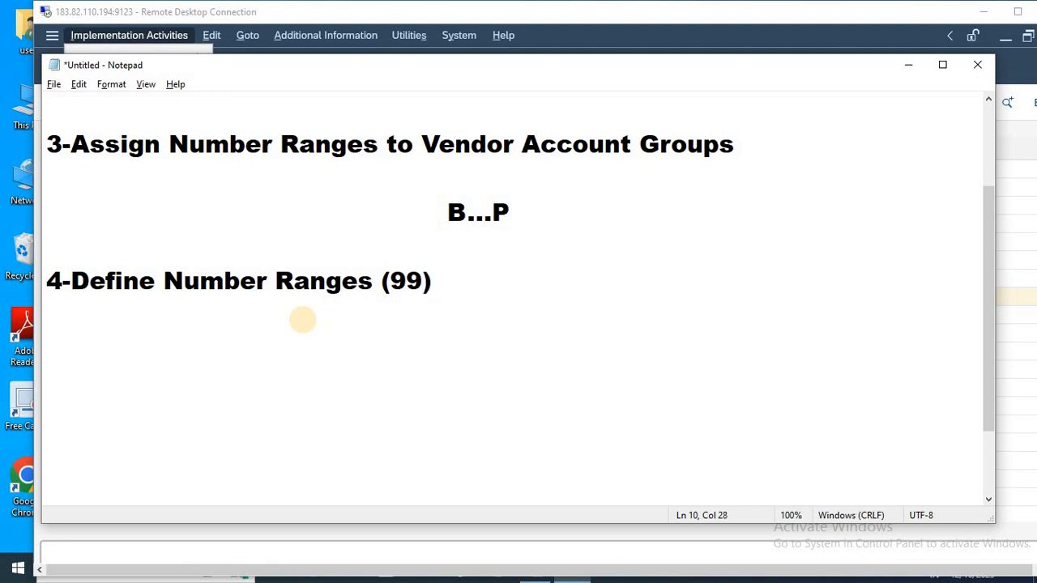
key(Return)
Switch back to SAP, run Define Groupings and Assign Number Ranges, and start new entries for the BP groupings.
key(alt+Tab)
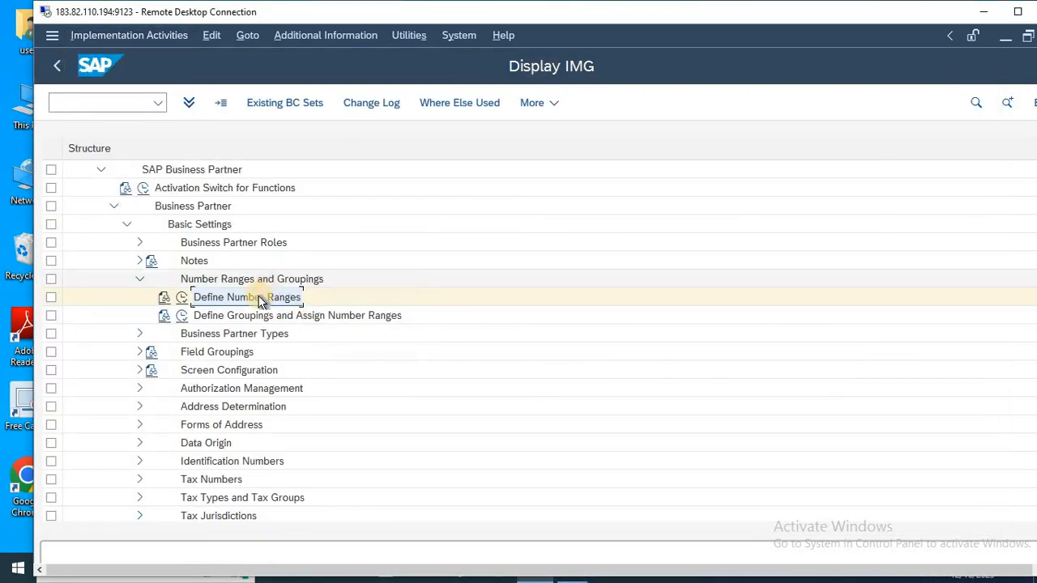
click(252, 321)
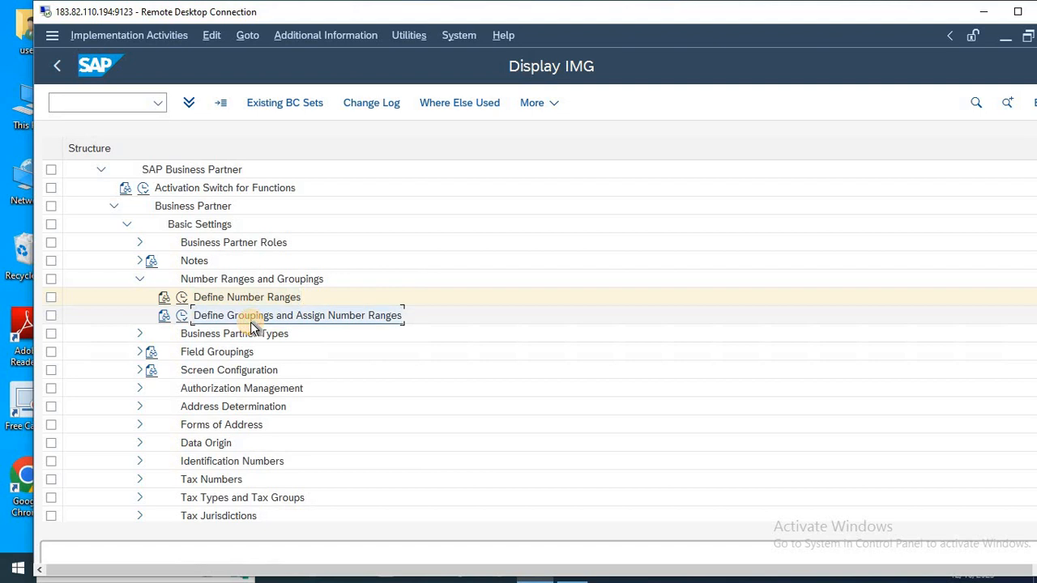
click(182, 318)
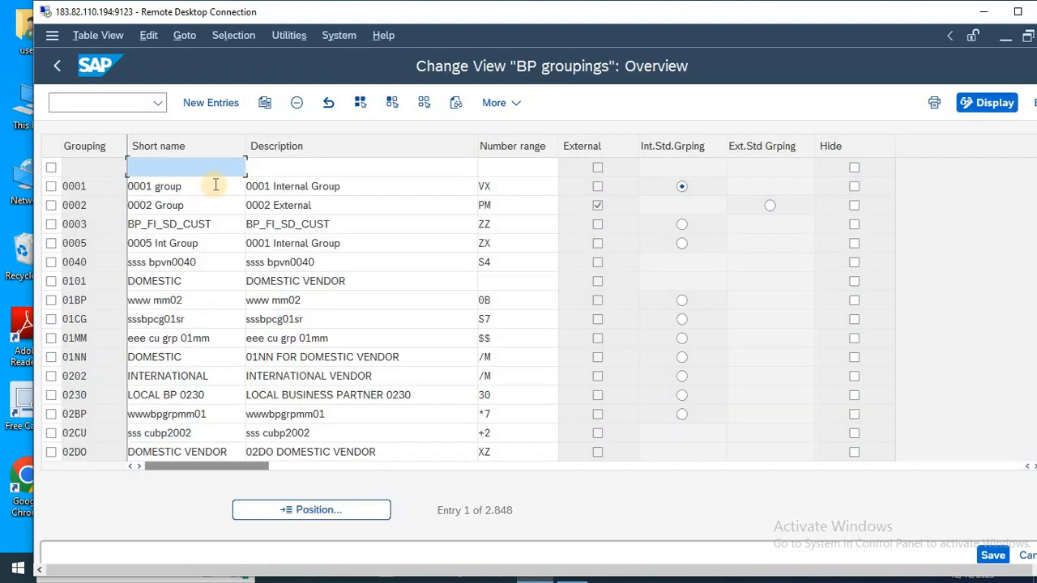
click(203, 103)
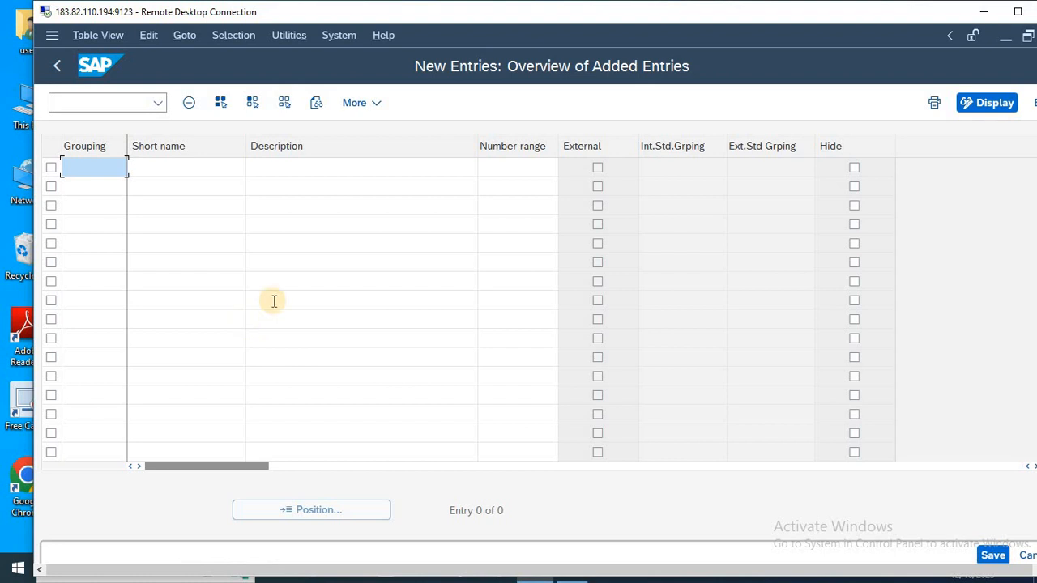
click(333, 169)
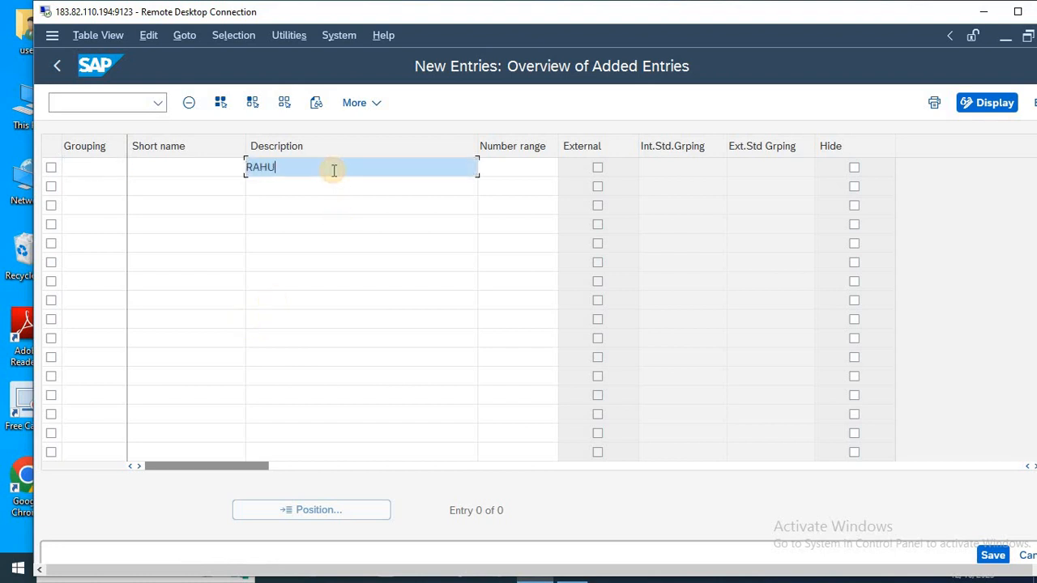
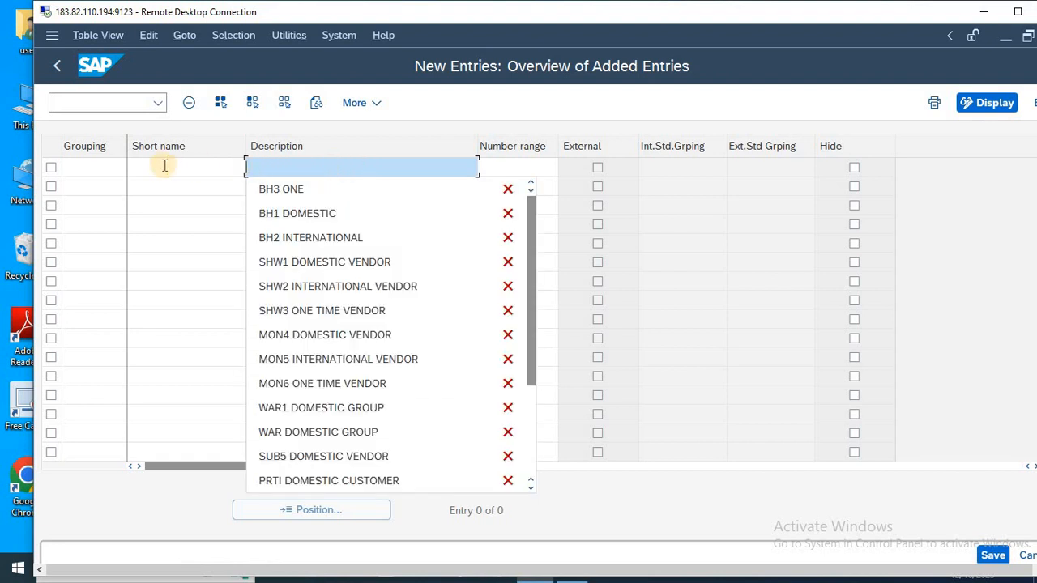
Enter grouping RKS with the short name DOMESTIC in the first row of the new entries.
click(108, 168)
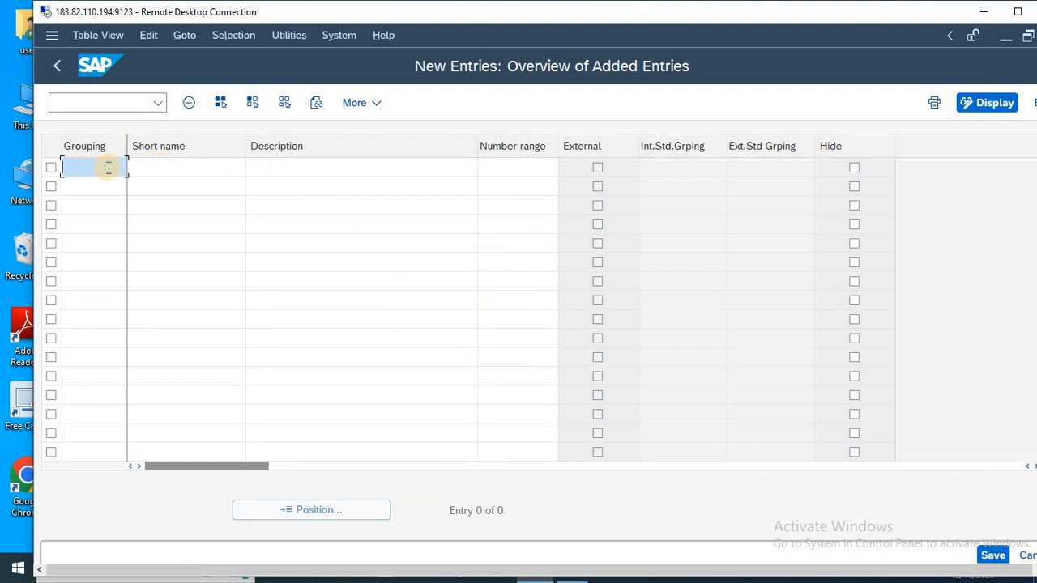
text(RKS)
key(Tab)
text(D)
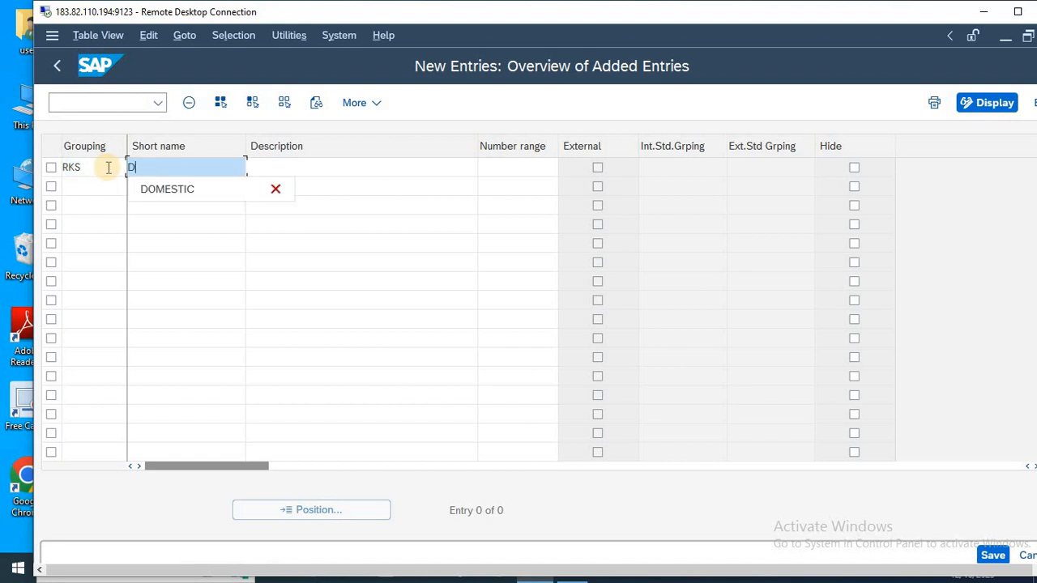
text(OMESTIC)
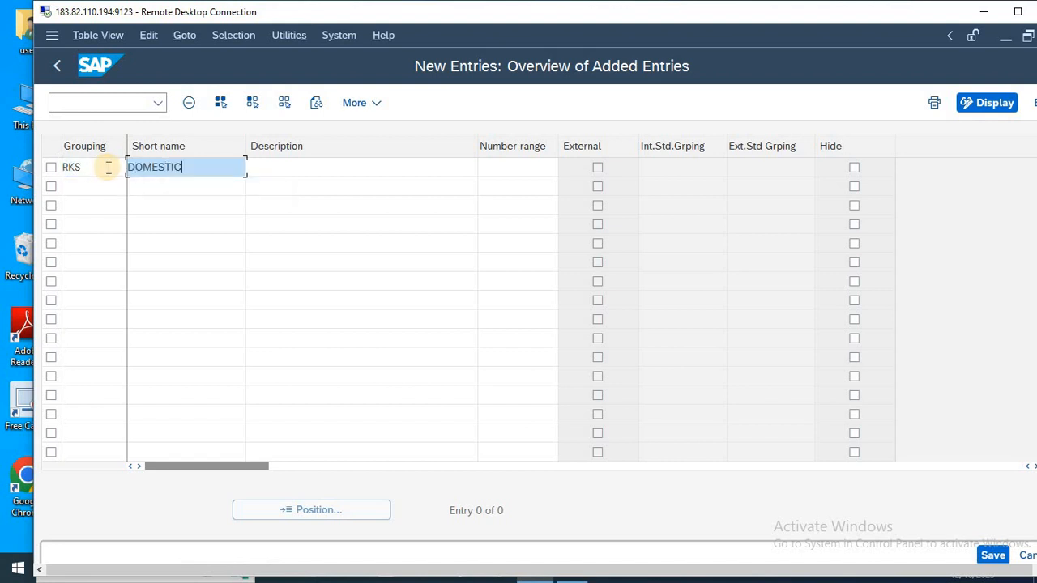
Fill in the person's full name as the description of grouping RKS and assign it number range 99.
key(Tab)
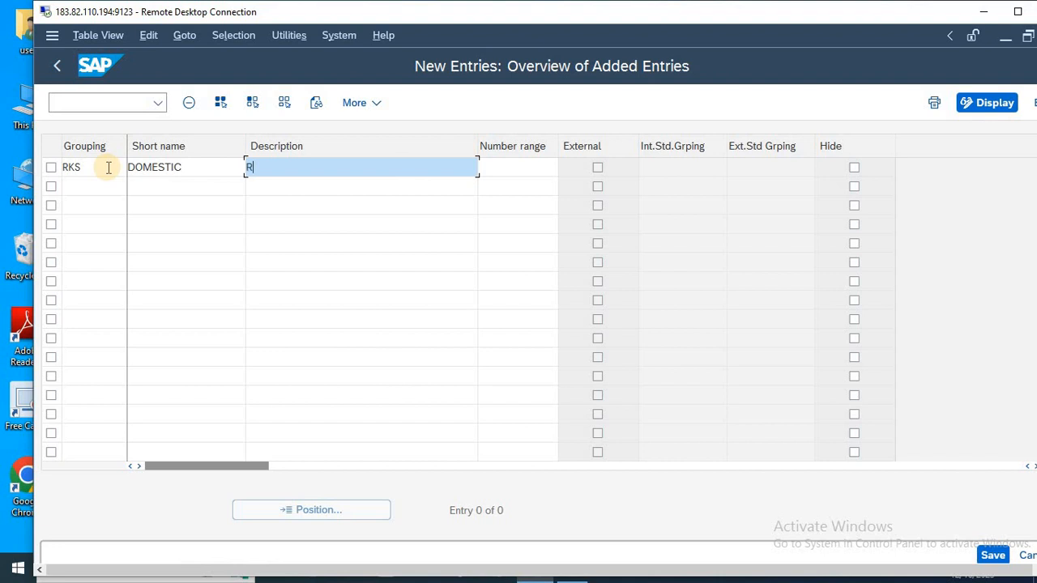
key(Tab)
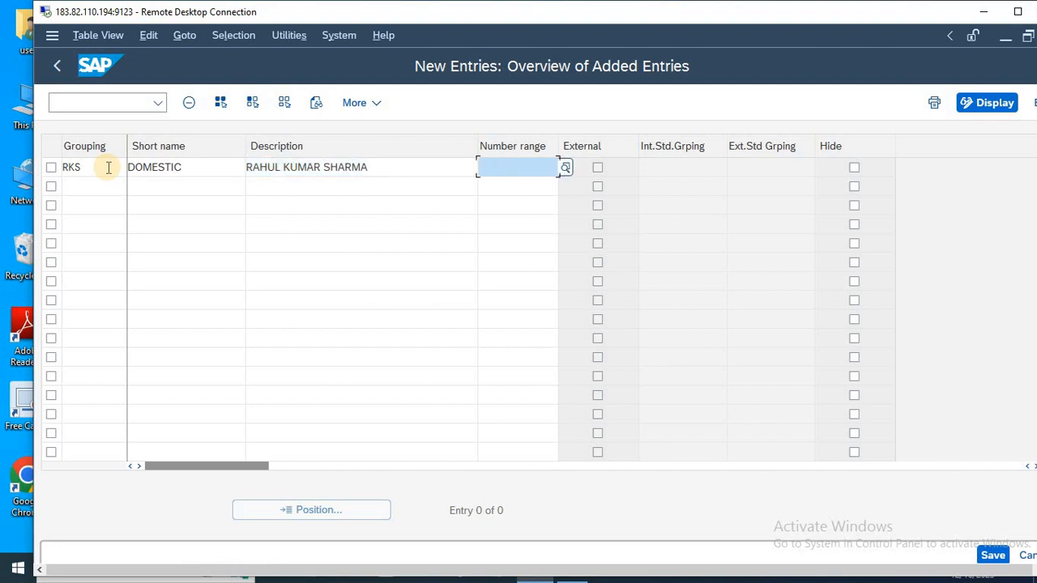
text(99)
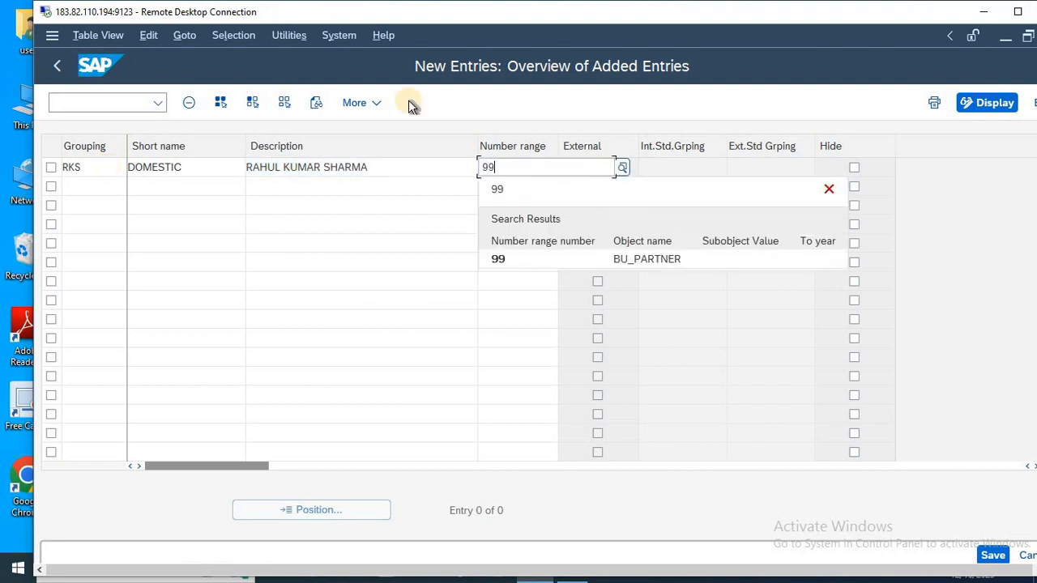
Enter grouping MKS with the short name ONE TIME in the second row of the new entries.
click(72, 185)
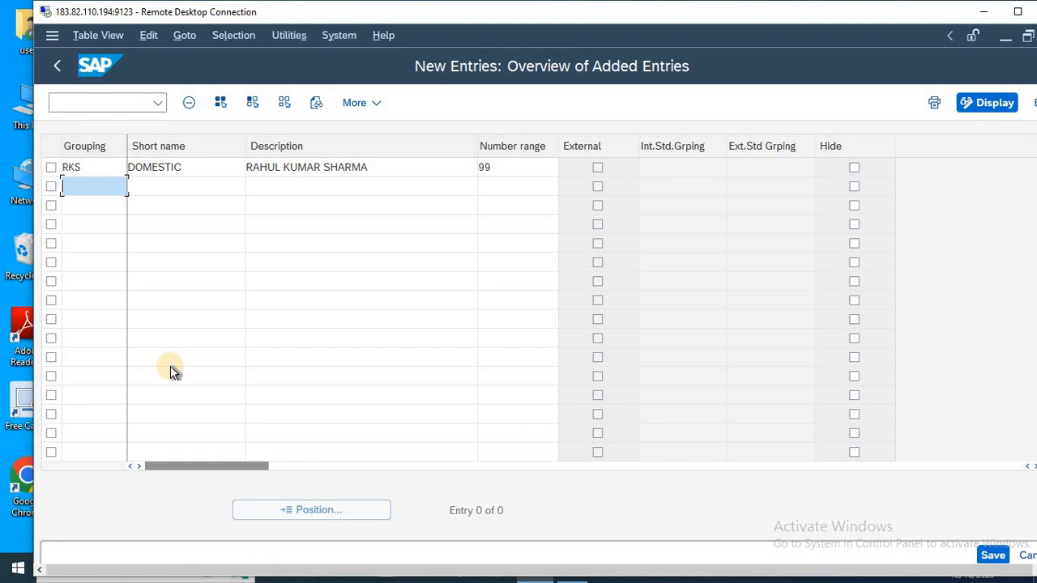
text(MKS)
key(Tab)
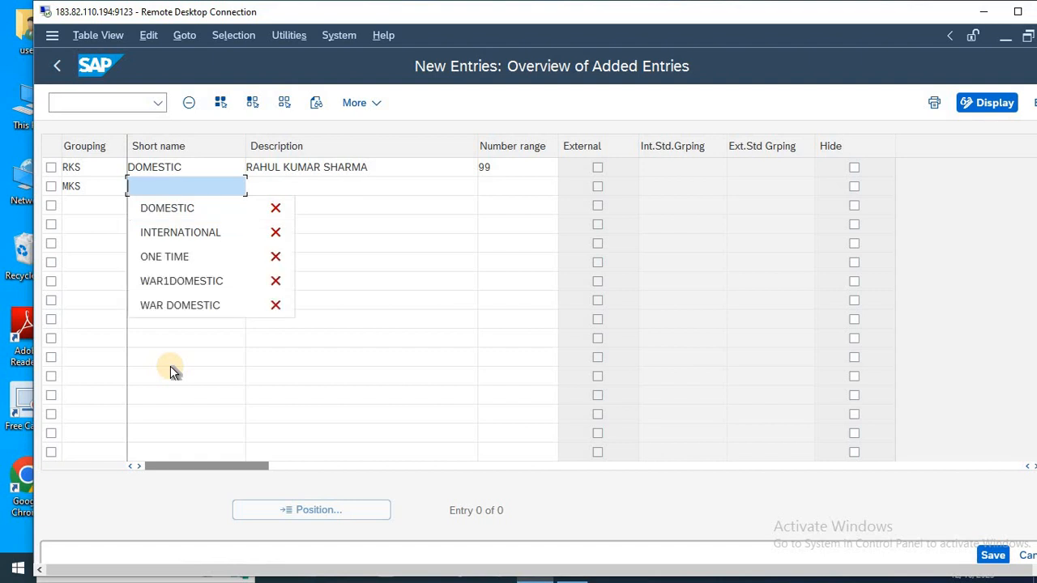
text(DOM)
key(Down)
key(Return)
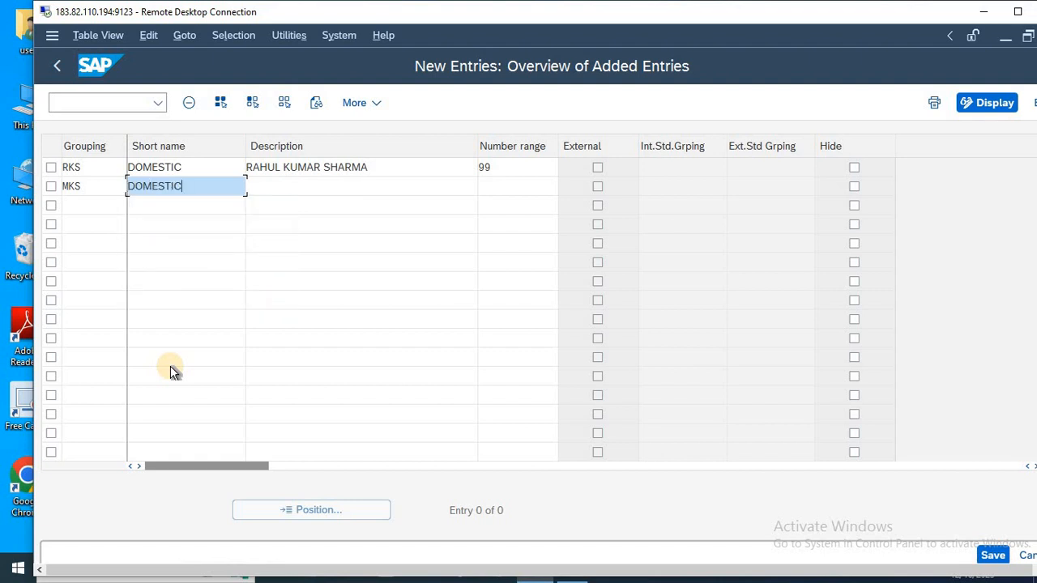
key(Tab)
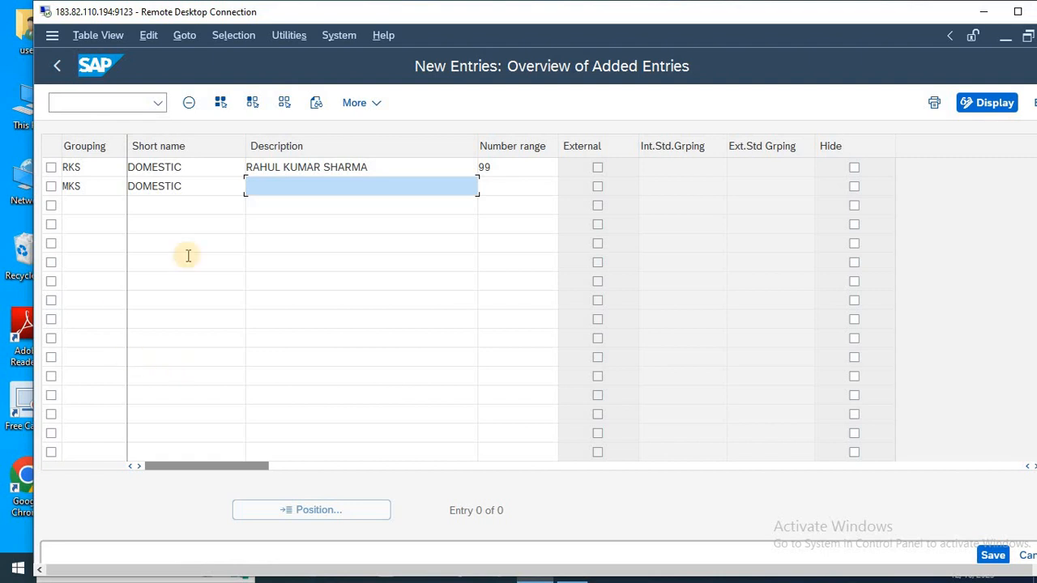
double_click(205, 191)
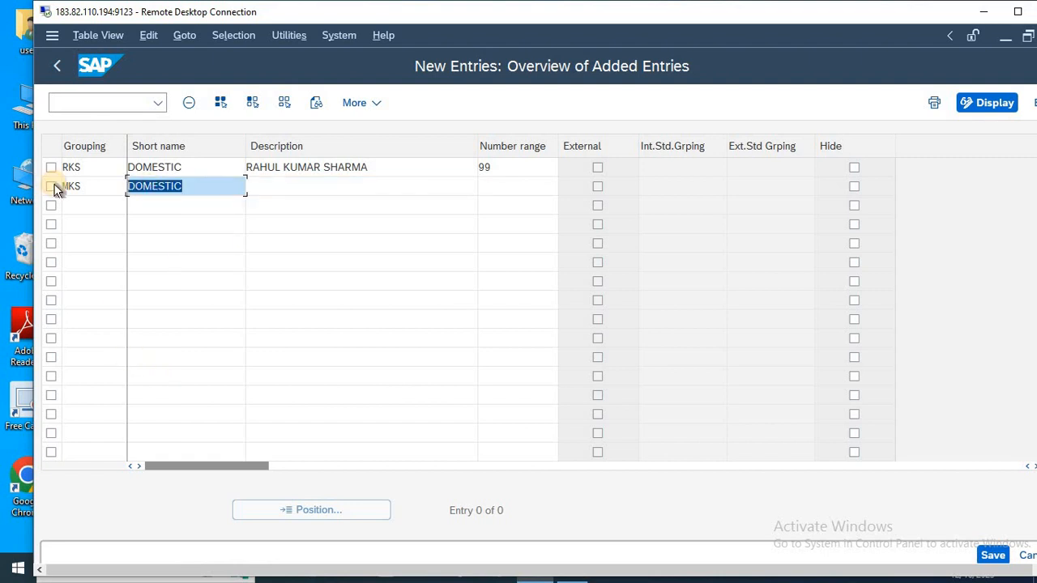
text(ONE TIME)
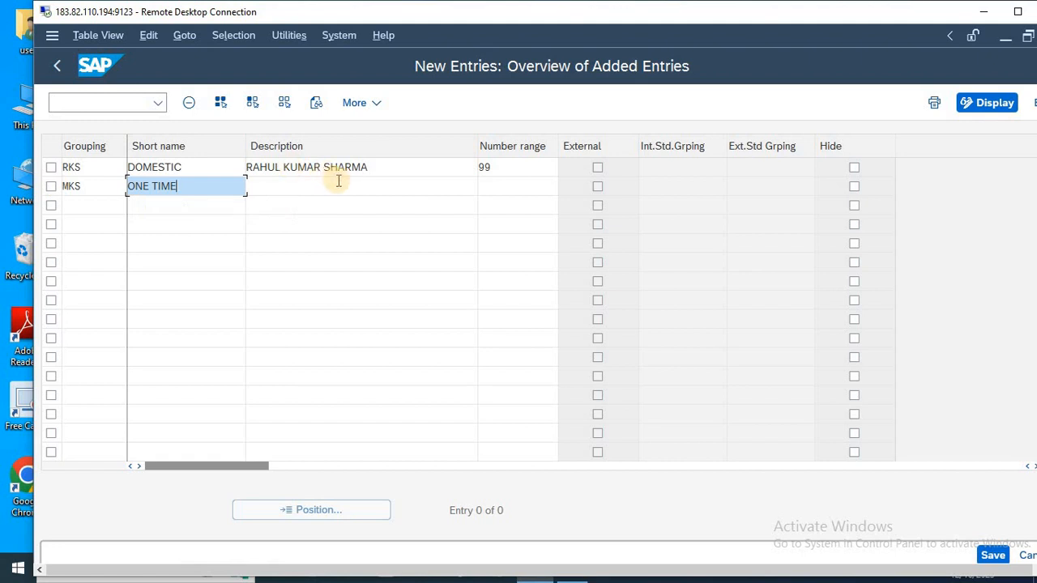
Fill in the person's full name as the description of grouping MKS and assign it number range 99.
click(296, 191)
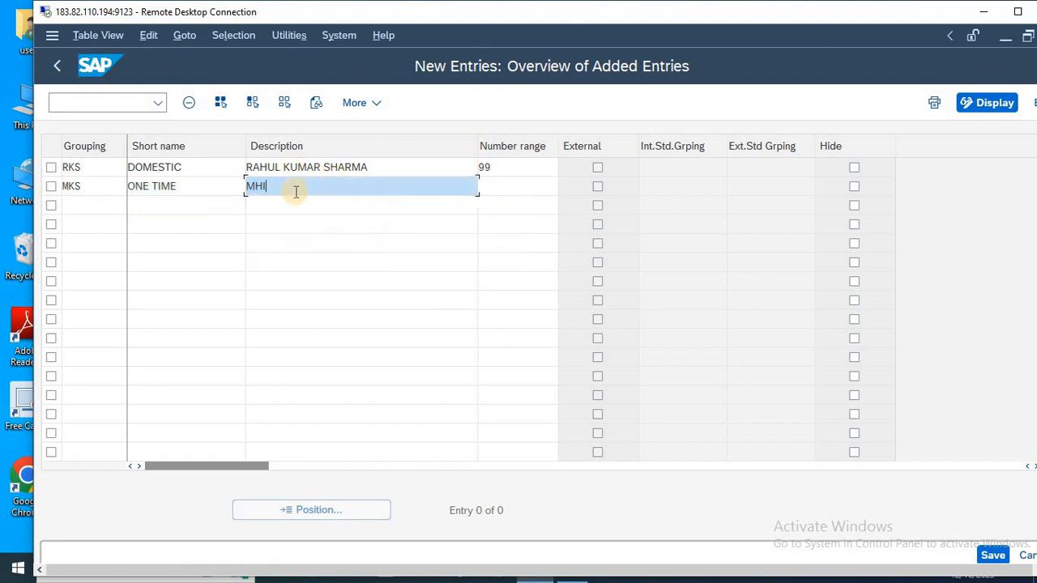
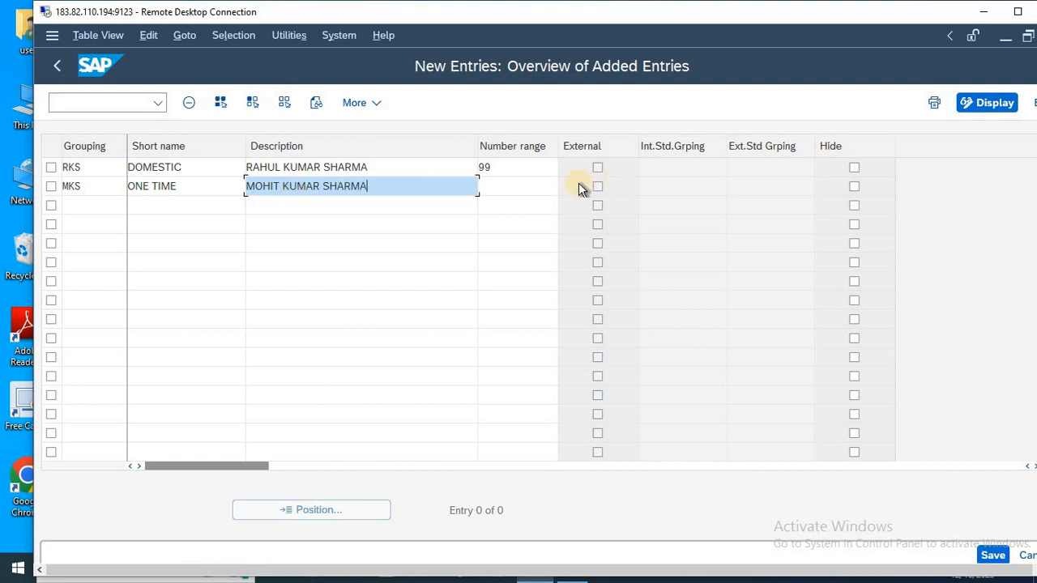
click(534, 192)
text(99)
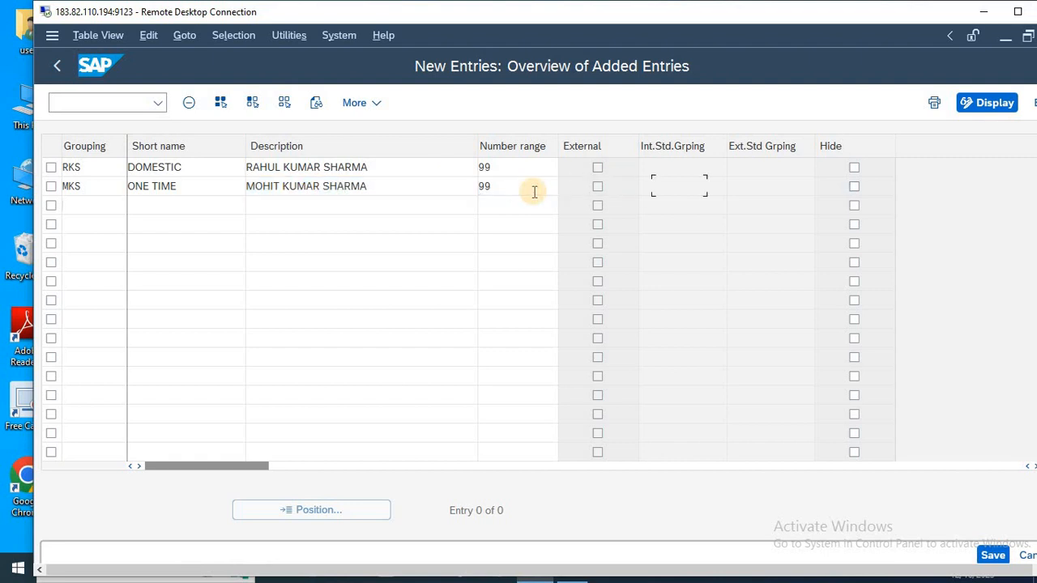
key(Return)
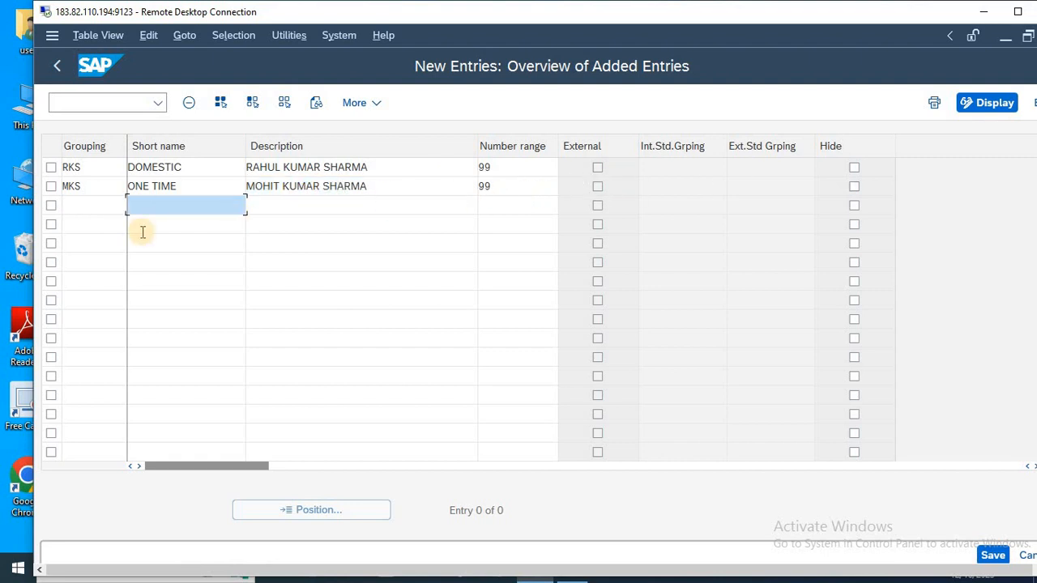
Enter grouping MAC with the short name INTERNATIONAL in the third row of the new entries.
click(84, 203)
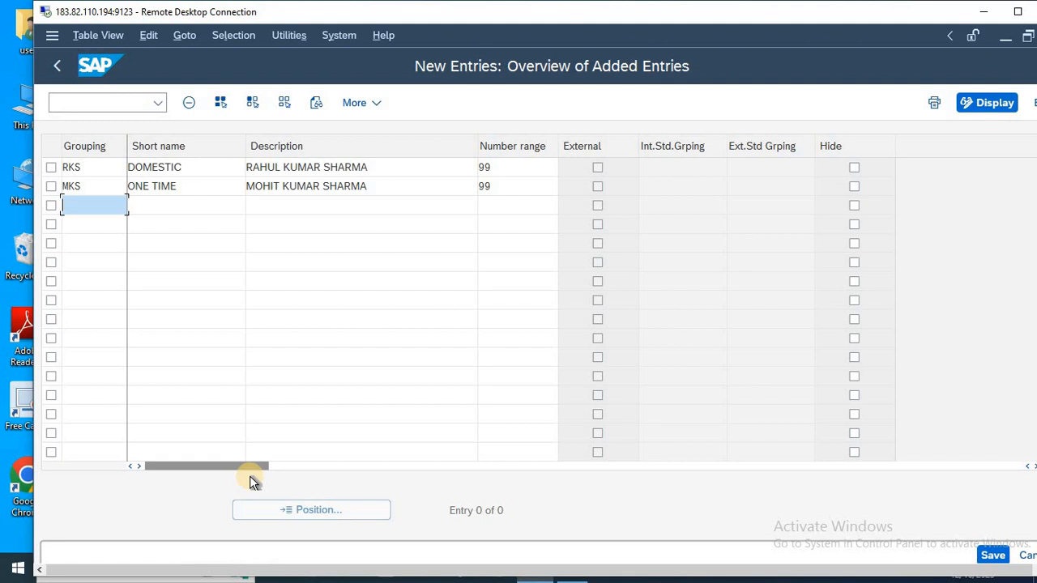
text(MAC)
key(Tab)
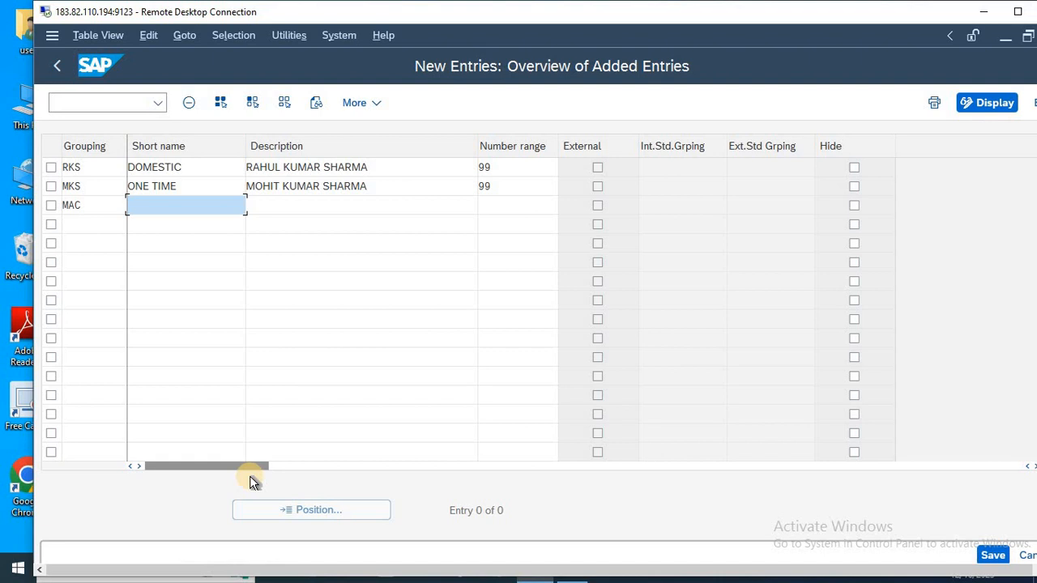
text(INT)
key(Down)
key(Tab)
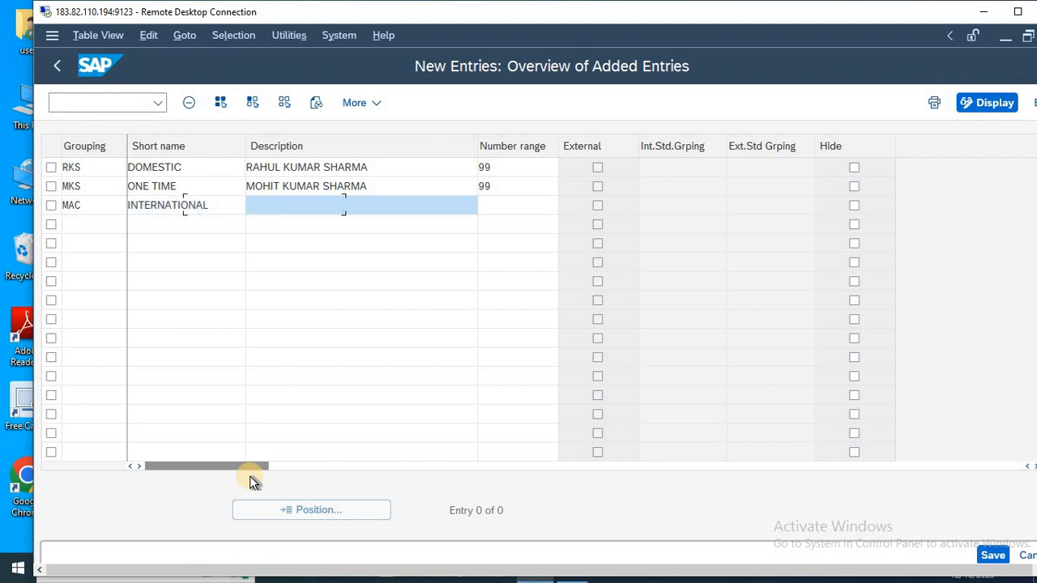
Describe grouping MAC as MAC INTERNATIONAL VENDOR and assign it number range 99.
text(MAC INTERAN)
key(BackSpace)
key(BackSpace)
text(NATIONAL)
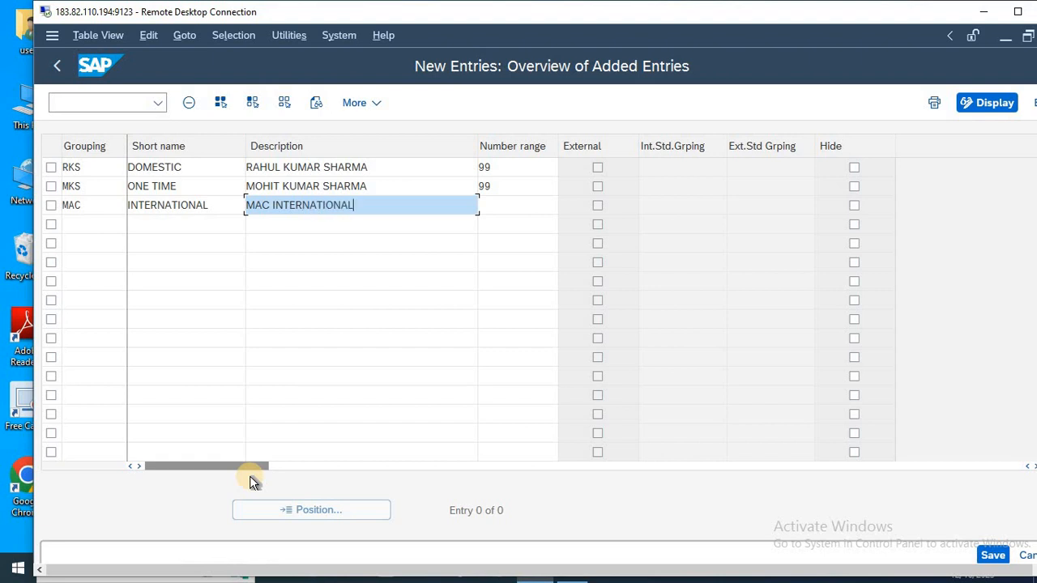
text( VENDOR)
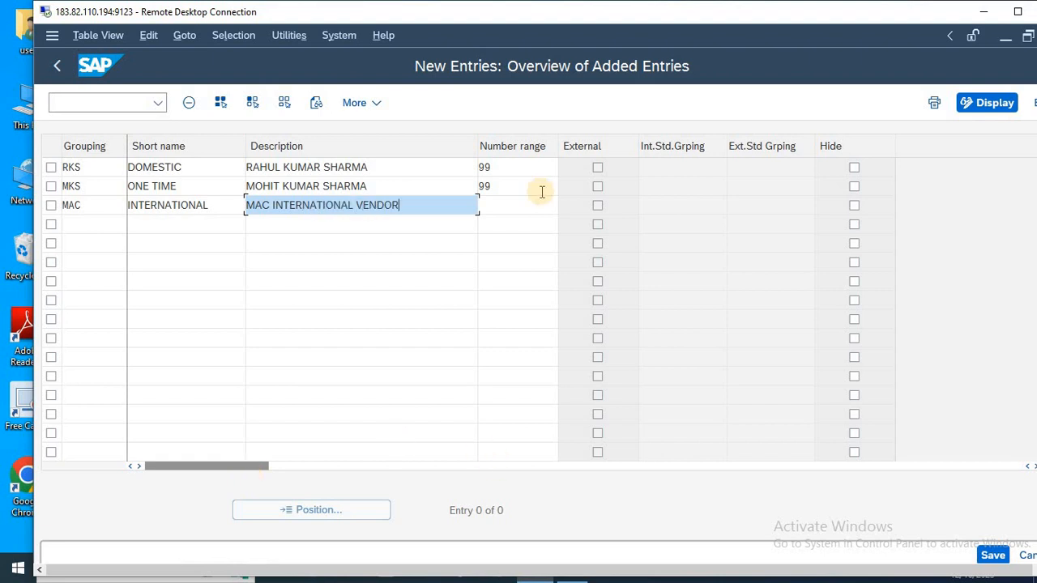
click(511, 205)
text(99)
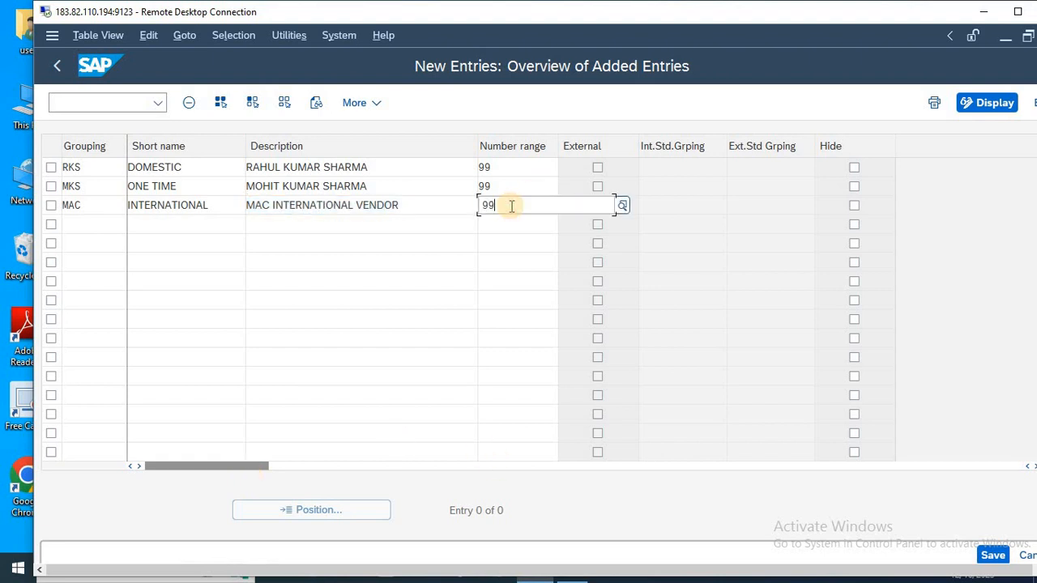
key(Return)
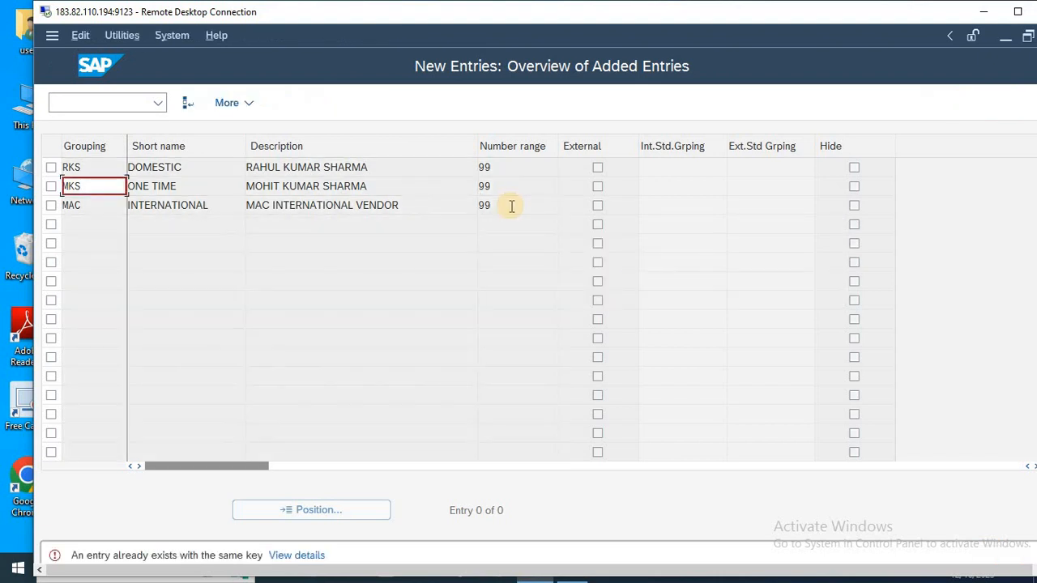
Change the second row's grouping key to MKS9 and save the entries to the SAP LIVE CLASS customizing request.
key(Right)
key(Right)
key(Right)
text(1)
key(Right)
key(Right)
key(Right)
key(Right)
key(BackSpace)
text(9)
key(Return)
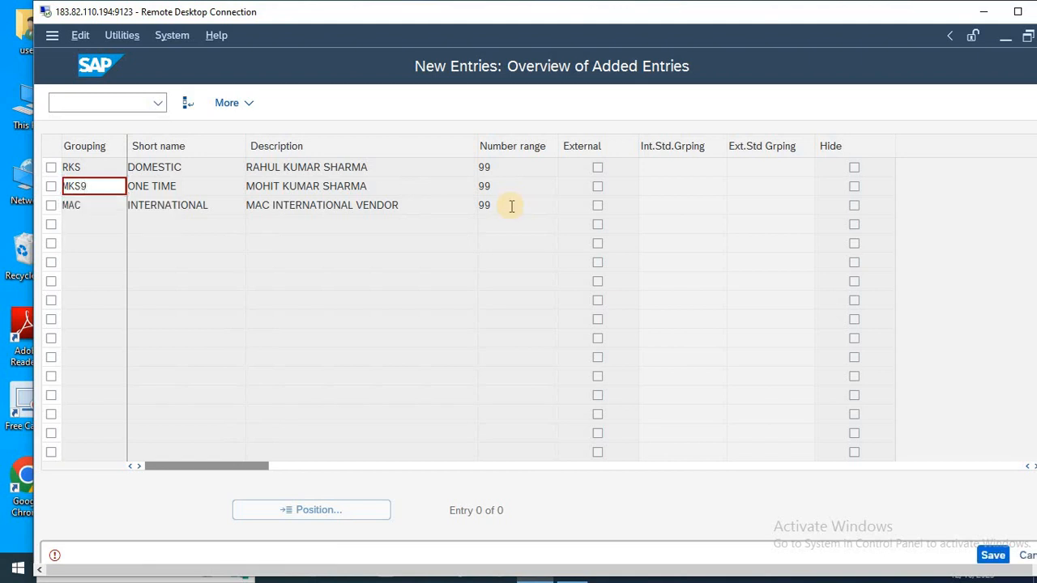
key(ctrl+s)
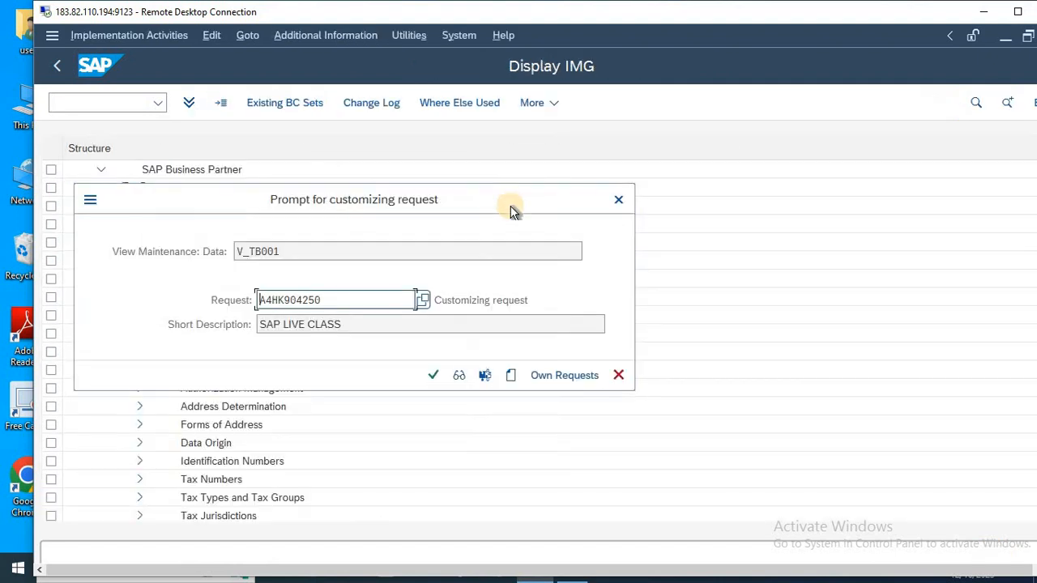
key(Return)
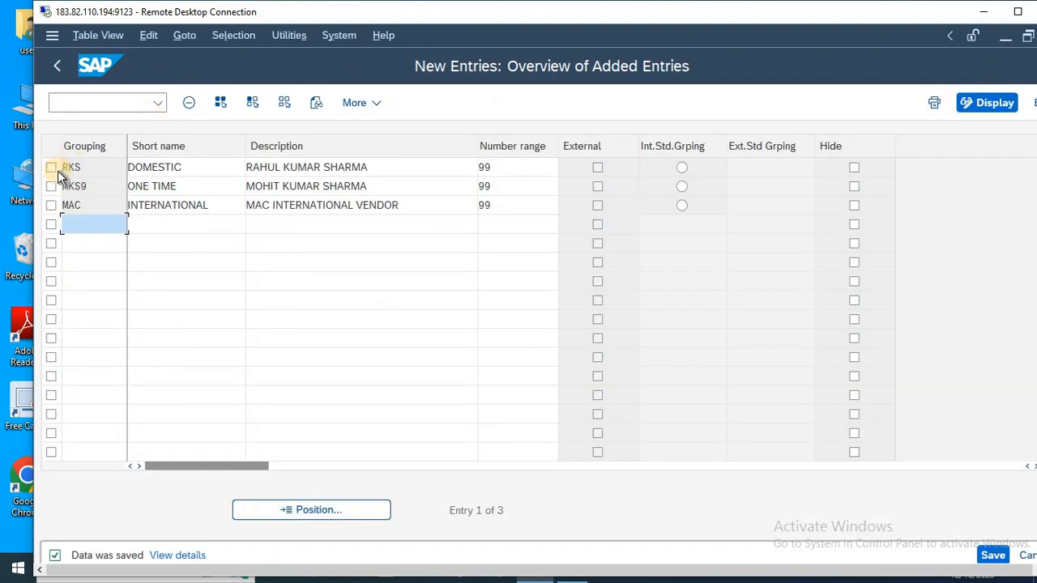
Switch to Notepad and add a line "5-" below the Define Number Ranges line, with a new line under it.
key(alt+Tab)
key(Return)
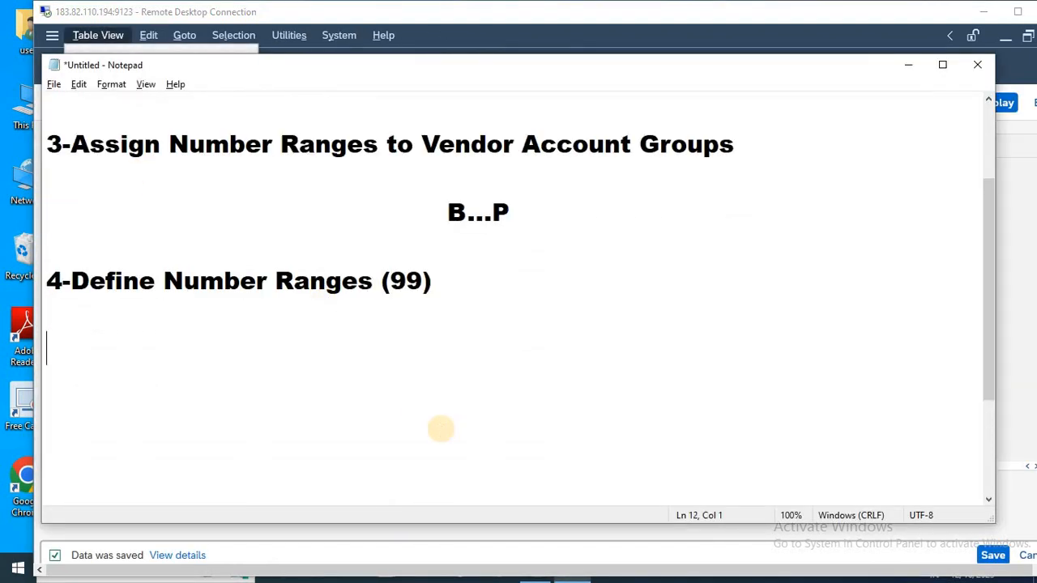
text(4-)
key(BackSpace)
key(BackSpace)
text(5-)
key(Return)
Copy grouping key RKS from SAP onto the line below the new item number in Notepad, add a comma, and return to SAP.
key(alt+Tab)
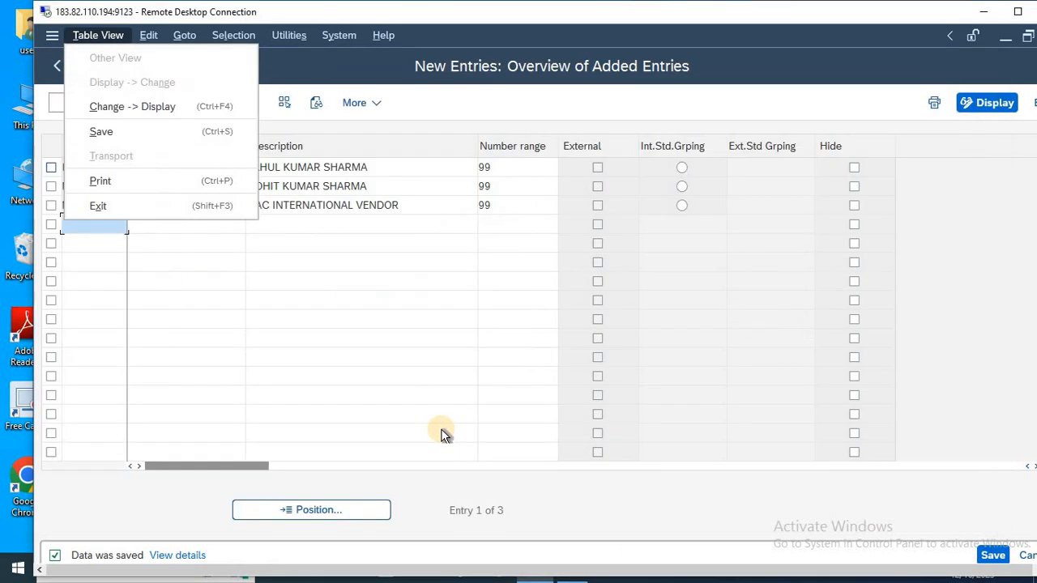
click(315, 203)
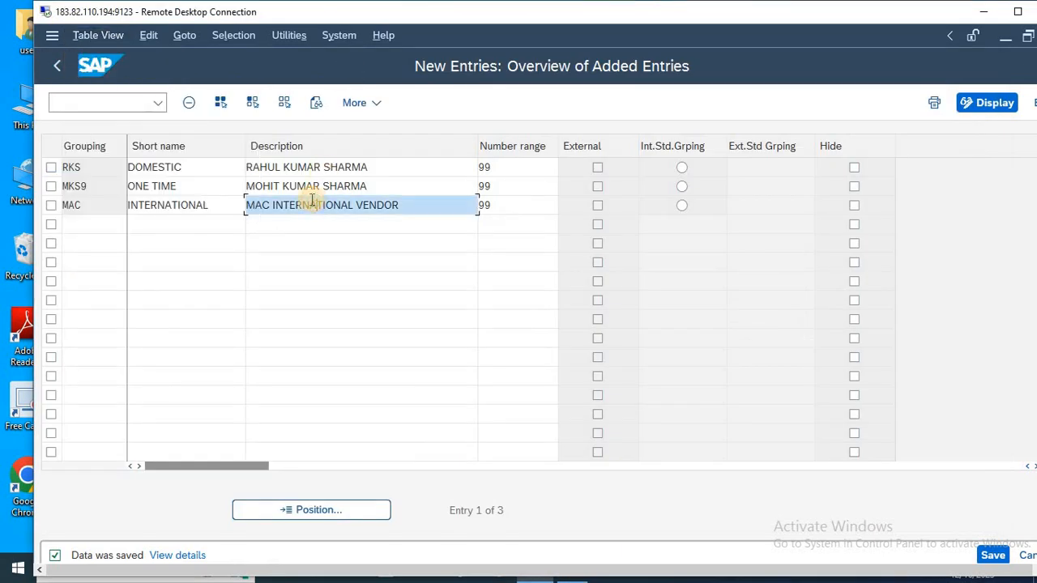
click(68, 167)
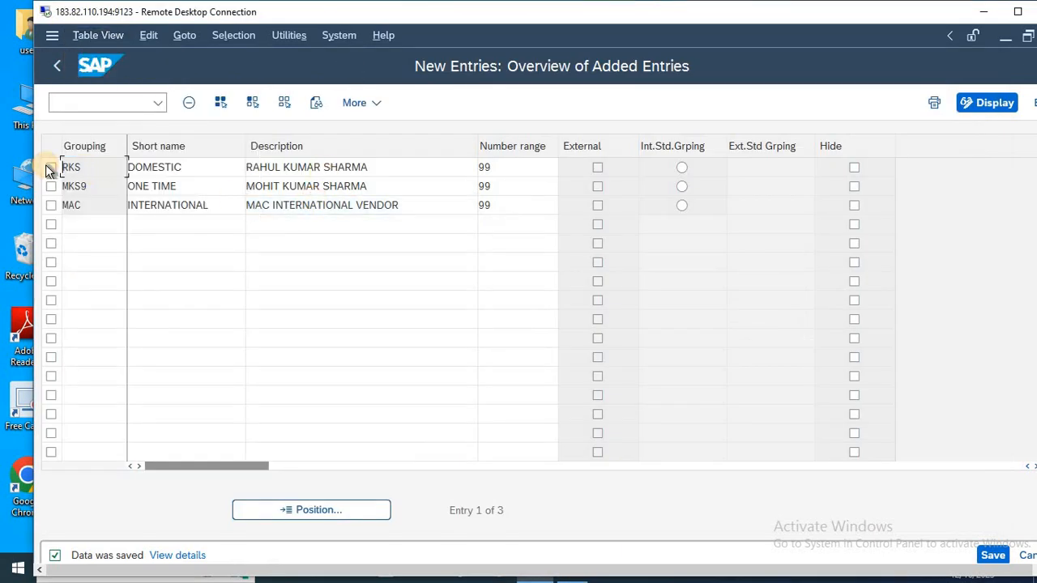
key(alt+Tab)
text(V)
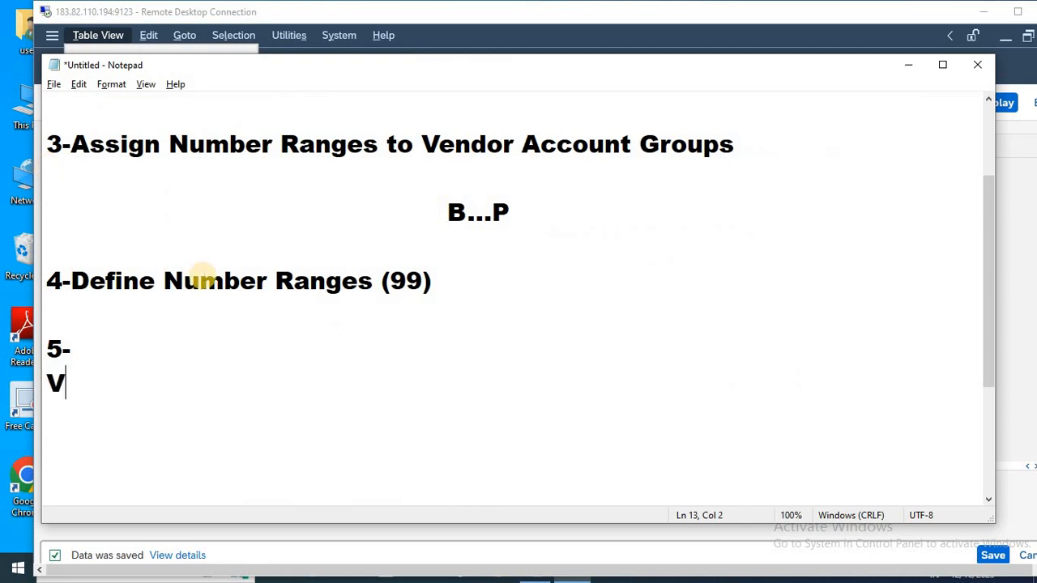
key(ctrl+z)
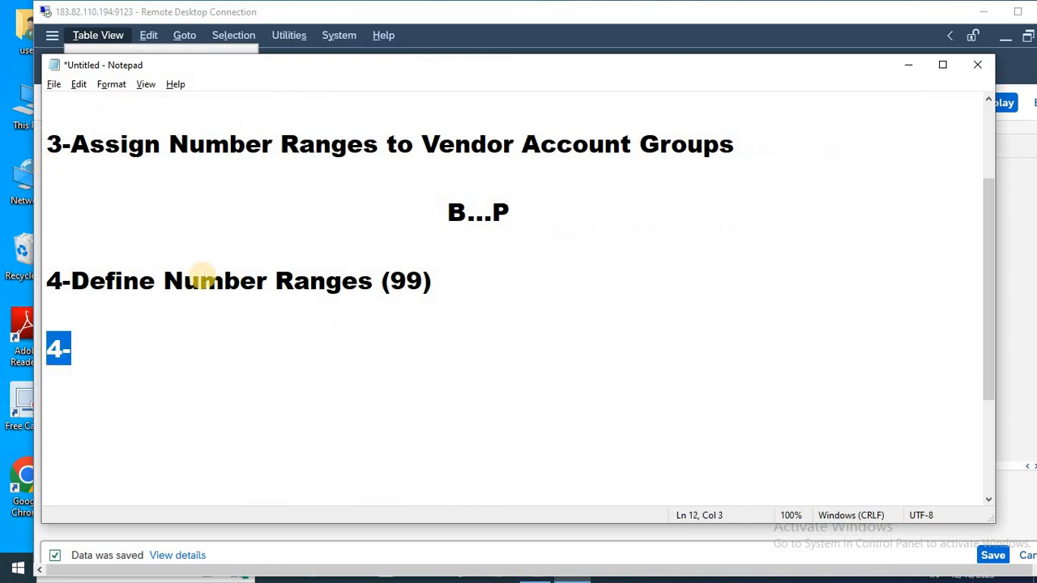
key(Down)
text(RKS)
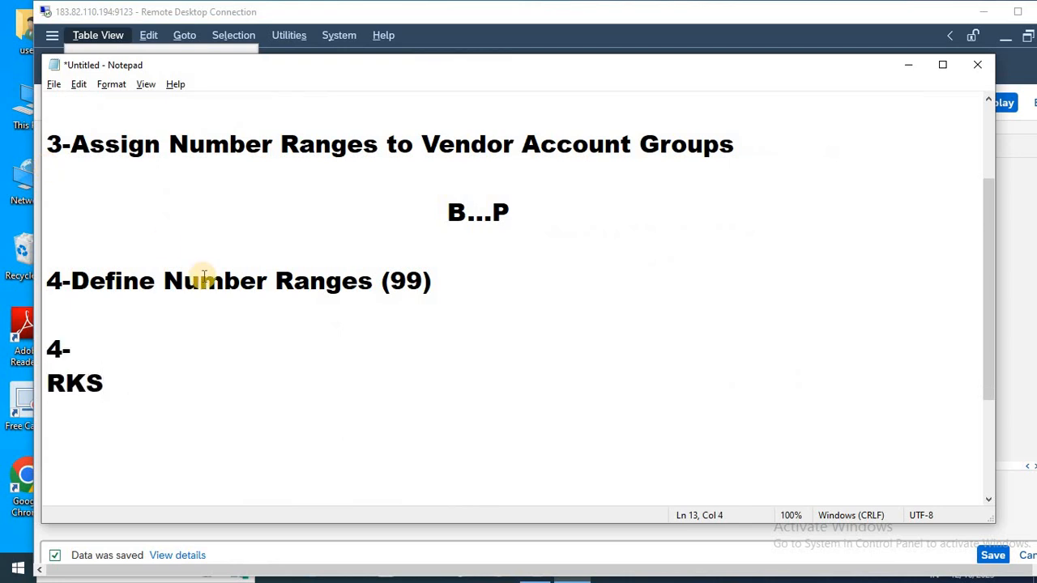
text(M)
key(BackSpace)
text(,)
key(alt+Tab)
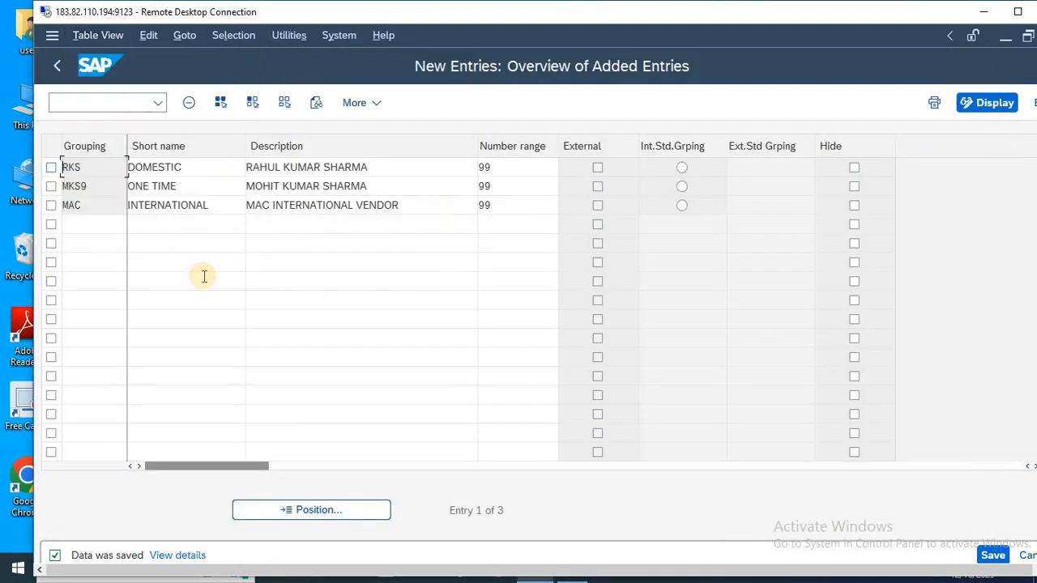
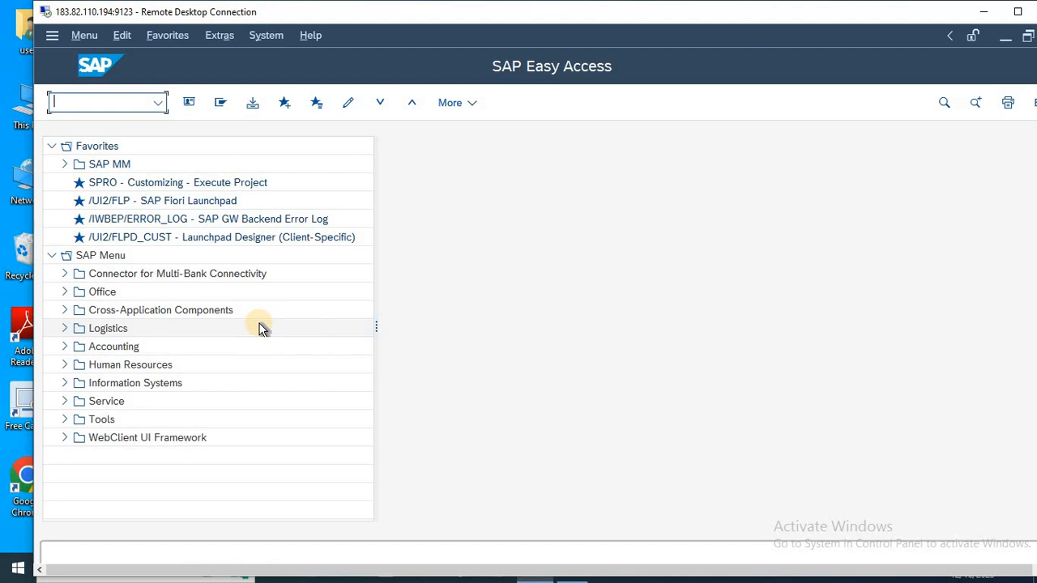
Open the SPRO Execute Project transaction from the Tools > Customizing > IMG folder and display the SAP Reference IMG.
click(61, 419)
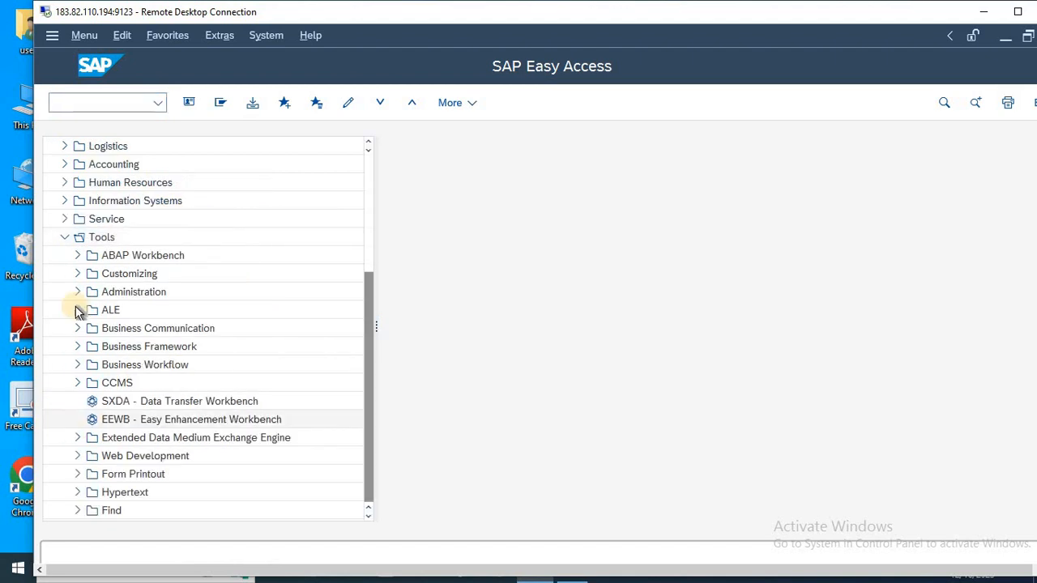
click(75, 273)
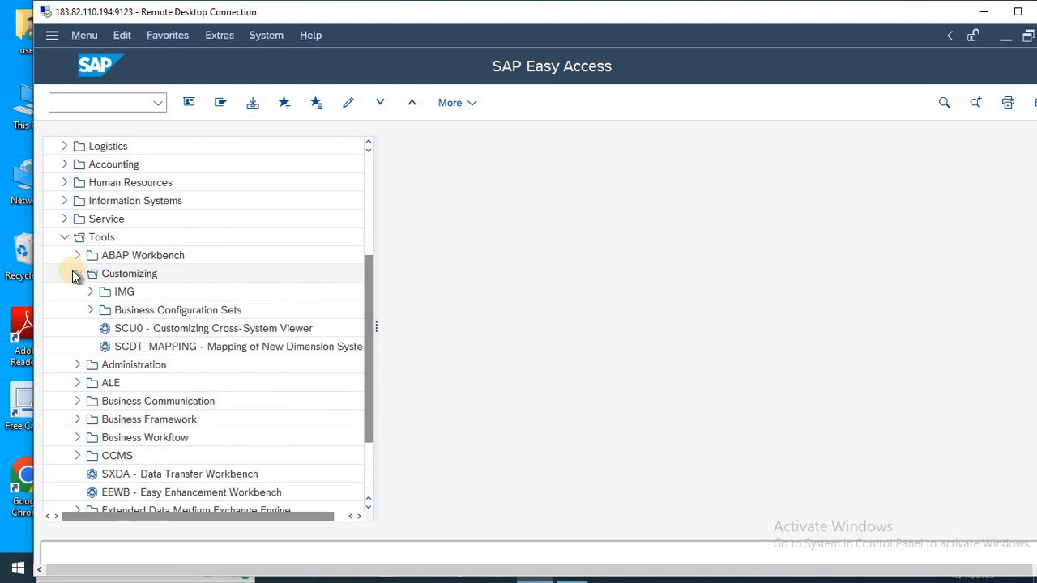
click(89, 292)
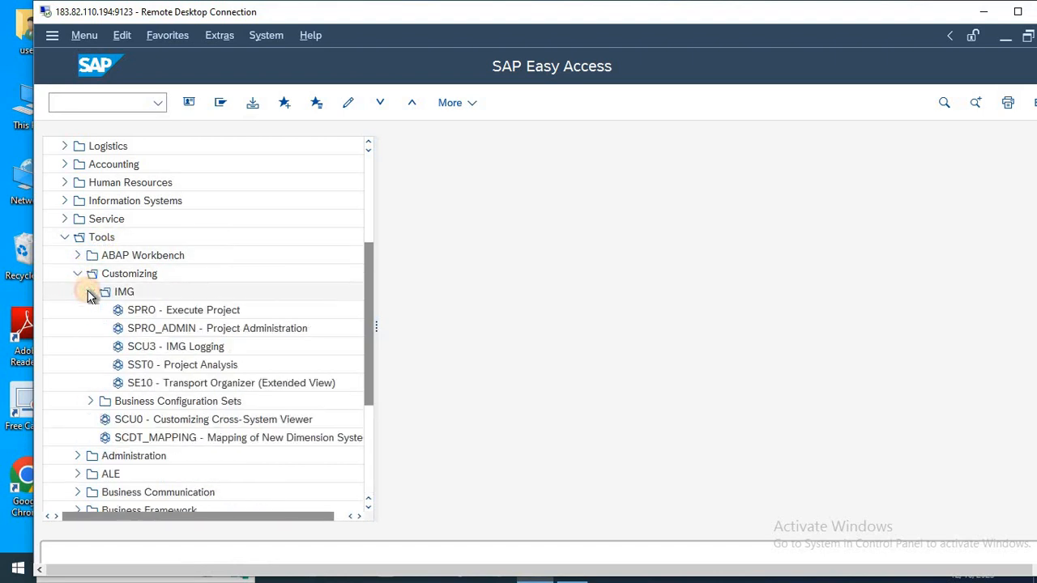
double_click(199, 311)
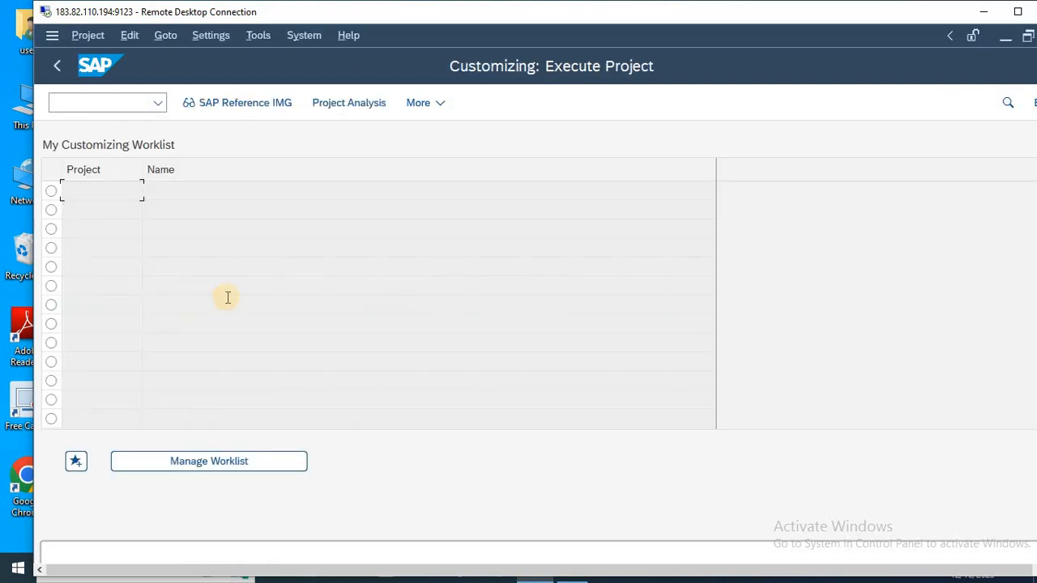
click(258, 106)
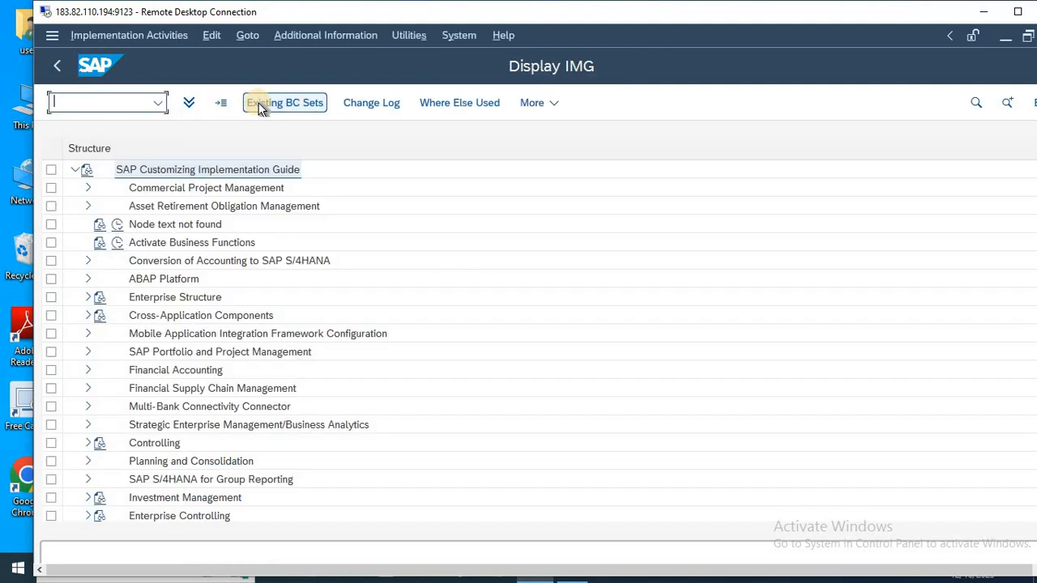
Expand the Cross-Application Components node and its Master Data Synchronization subnode in the implementation guide.
click(168, 321)
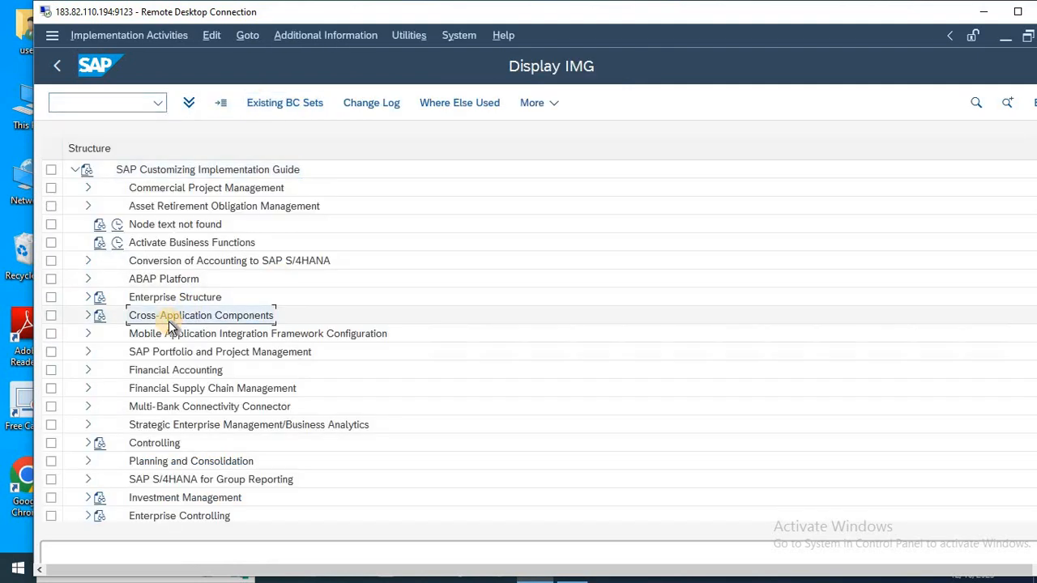
key(Right)
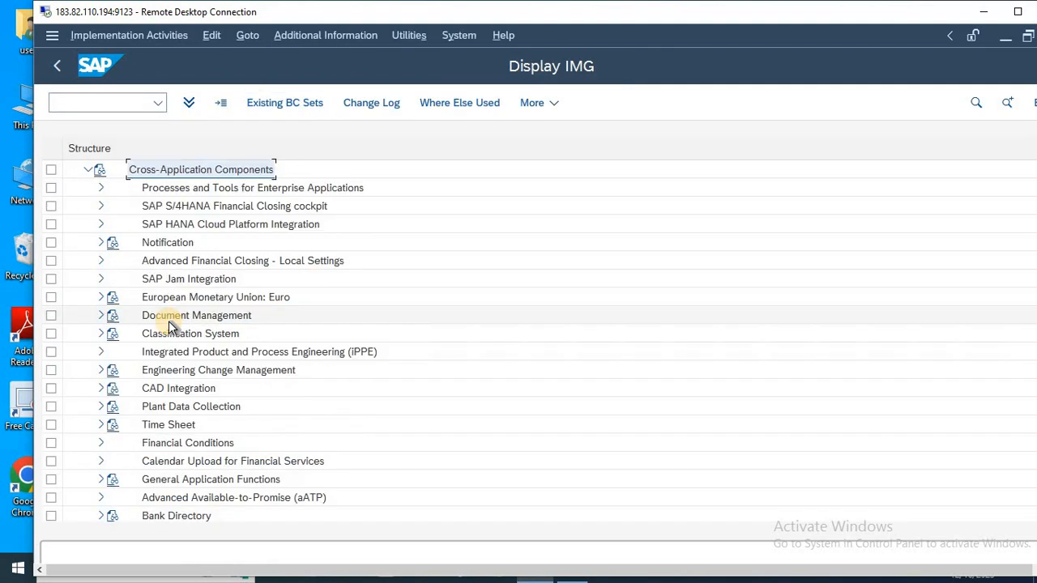
key(Down)
key(Down)
key(Down)
key(Down)
key(Down)
key(Down)
key(Down)
key(Down)
key(Down)
key(Down)
key(Down)
key(Down)
key(Down)
key(Down)
key(Down)
key(Down)
key(Down)
key(Down)
key(Down)
key(Down)
key(Down)
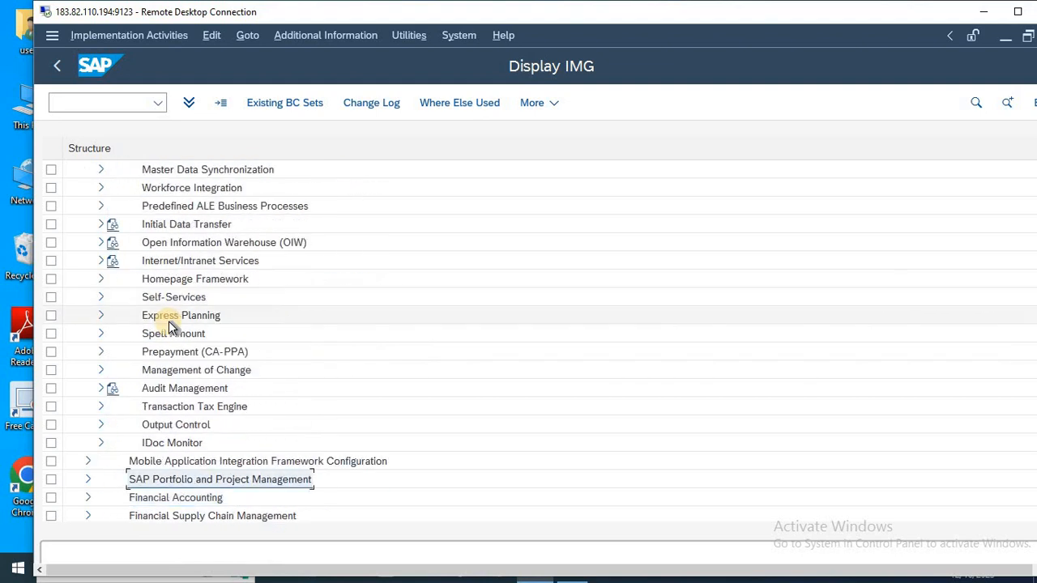
key(Up)
key(Up)
key(Up)
key(Up)
key(Up)
key(Up)
key(Up)
key(Up)
key(Up)
key(Up)
key(Up)
key(Up)
key(Up)
key(Up)
key(Up)
key(Up)
key(Up)
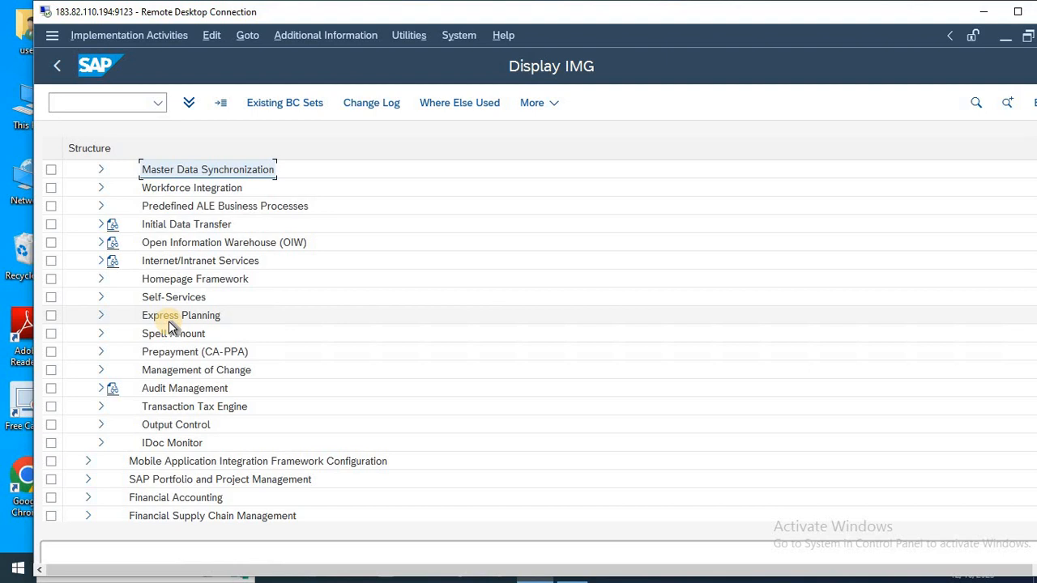
key(Right)
Expand Customer/Vendor Integration and its Business Partner Settings under Master Data Synchronization.
key(Down)
key(Down)
key(Down)
key(Down)
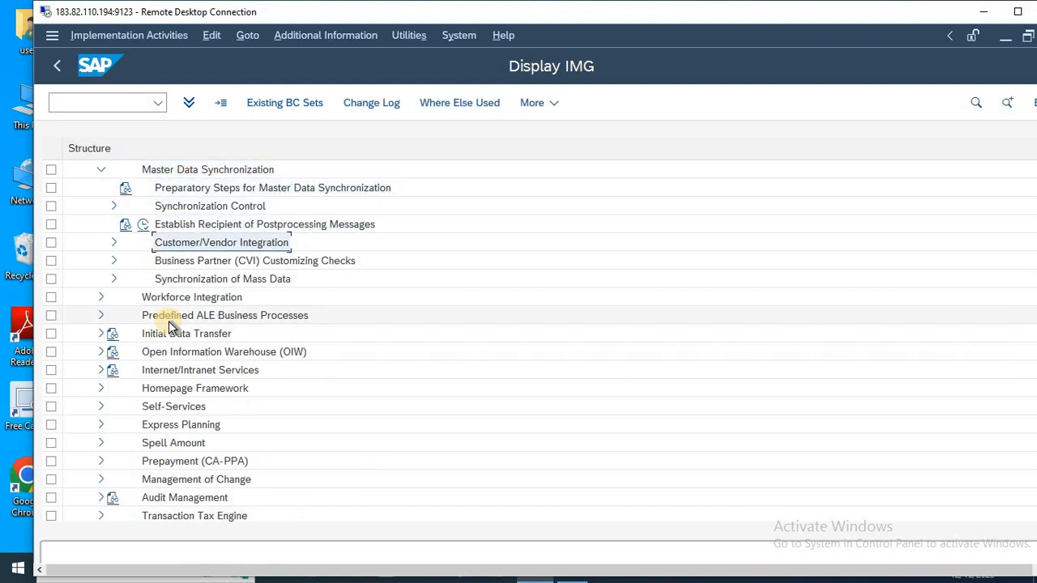
key(Right)
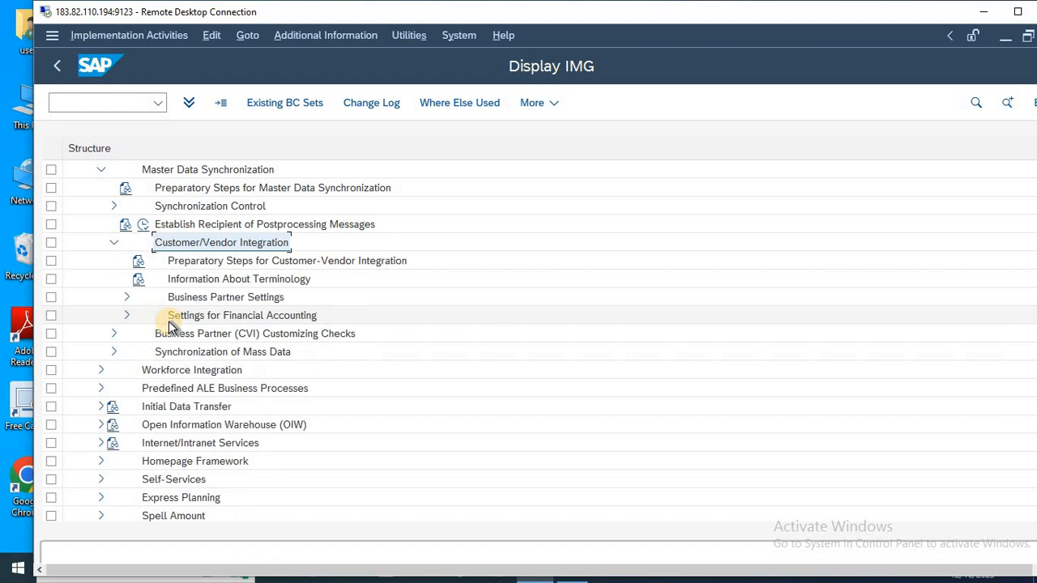
key(Down)
key(Down)
key(Down)
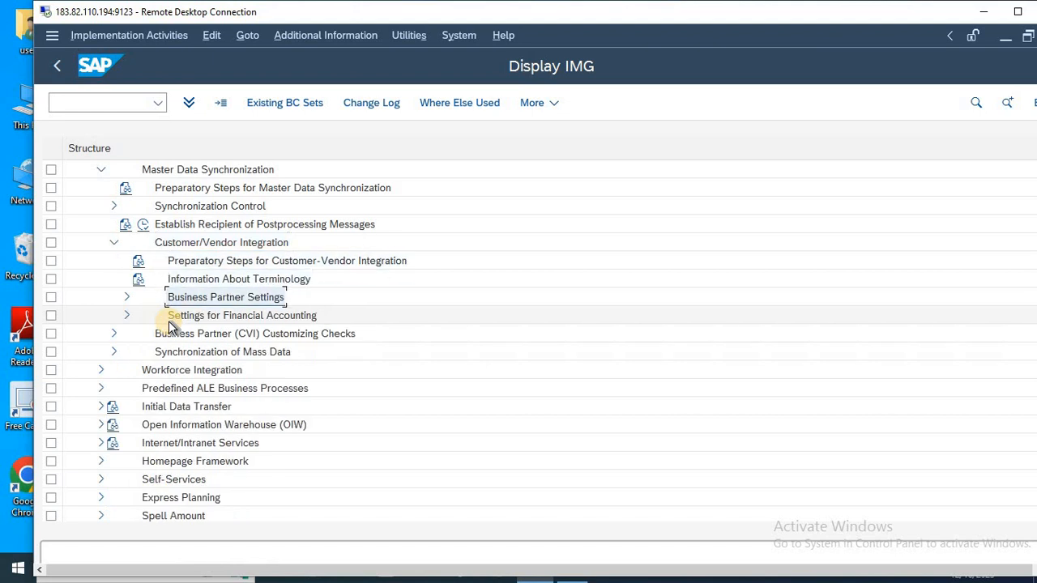
key(Right)
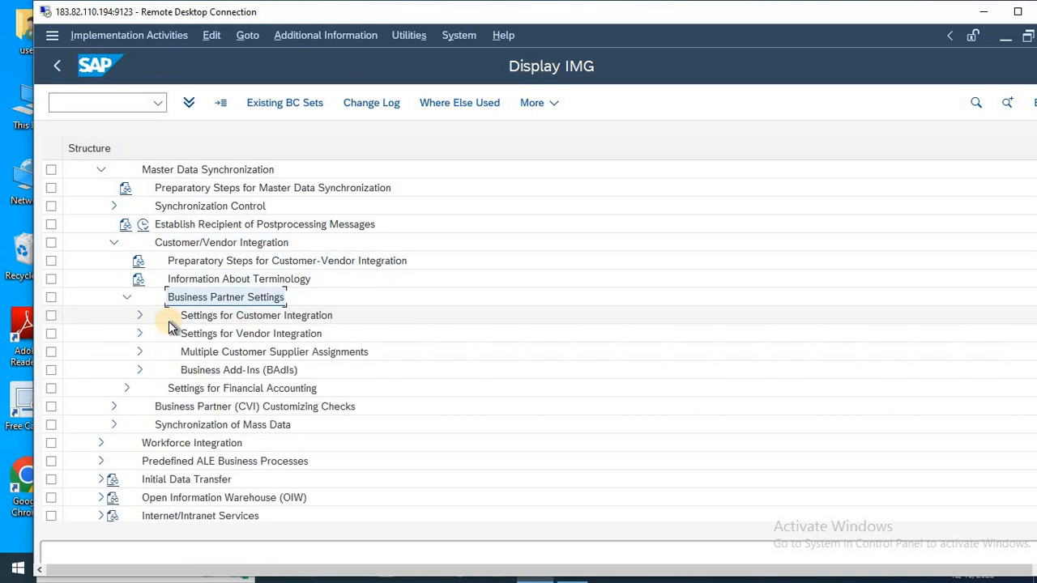
Expand Settings for Vendor Integration down to Assign Keys and select Define Number Assignment for Direction BP to Vendor.
key(Down)
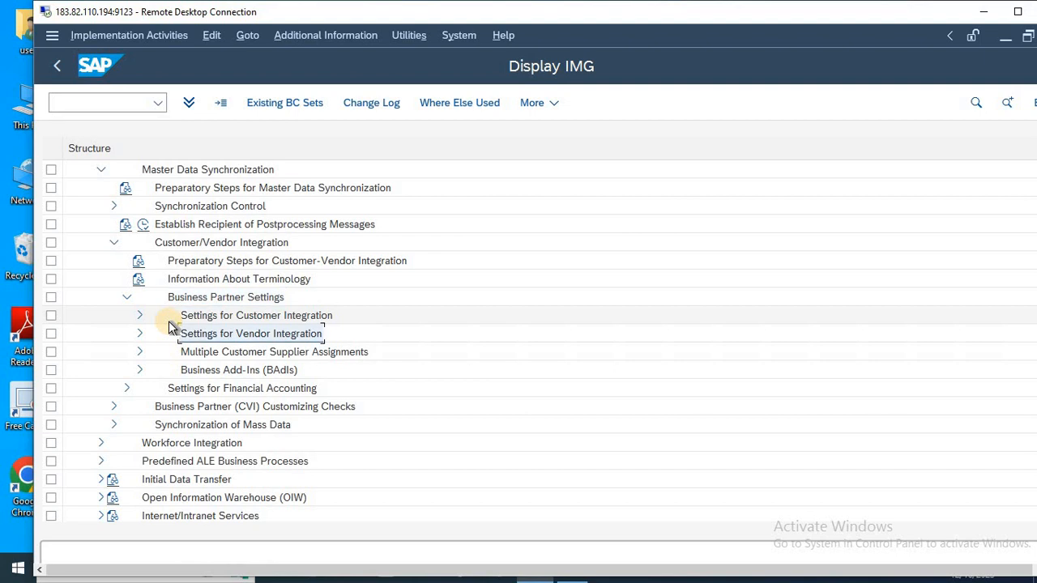
key(Right)
key(Down)
key(Down)
key(Down)
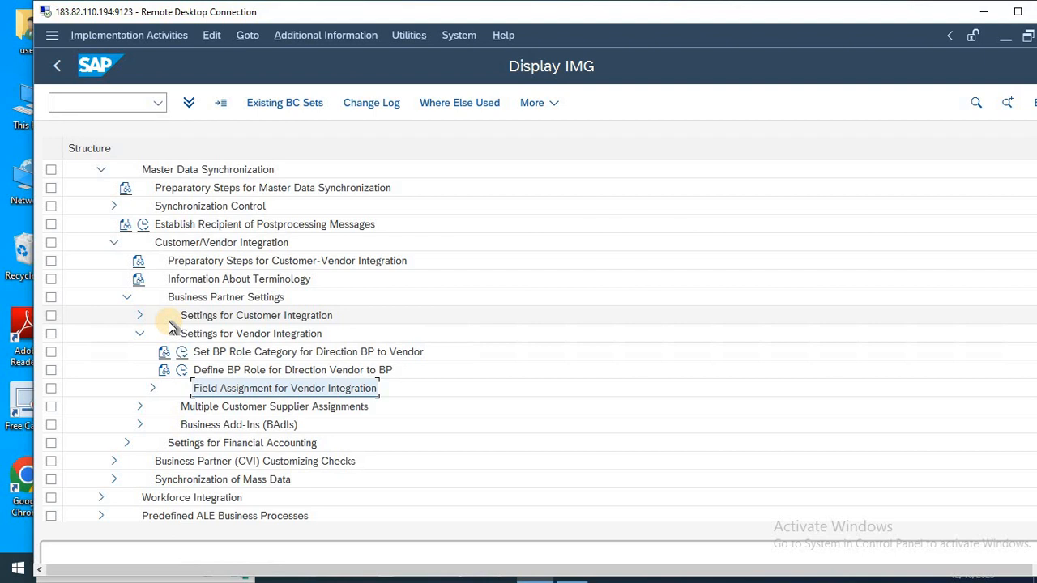
key(Right)
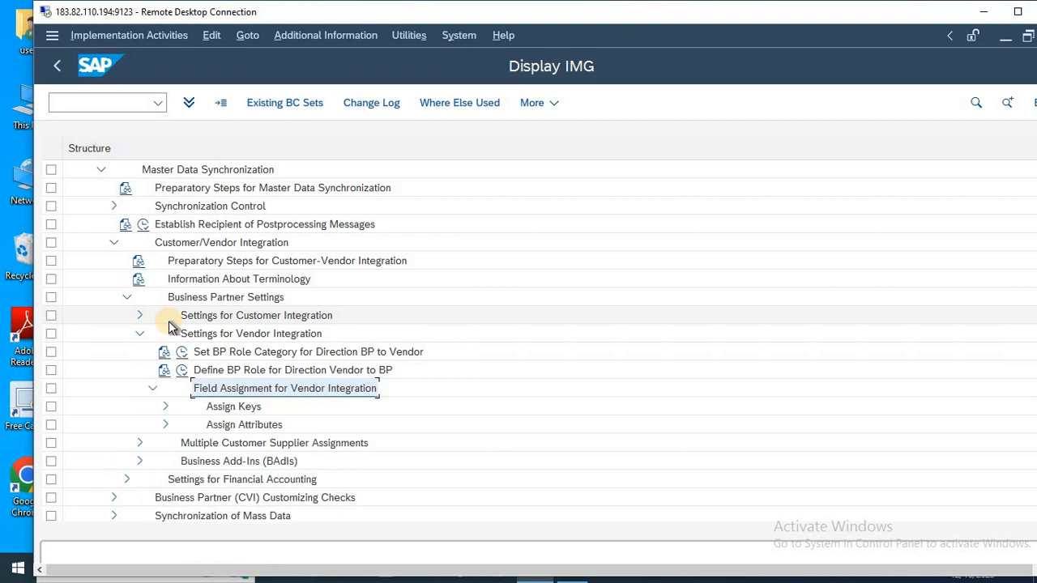
key(Down)
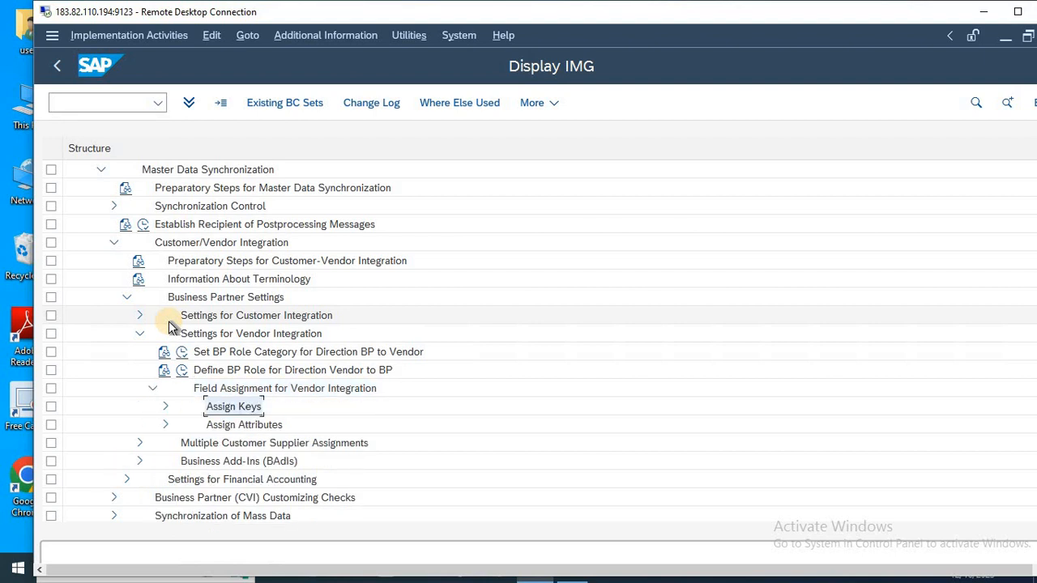
key(Right)
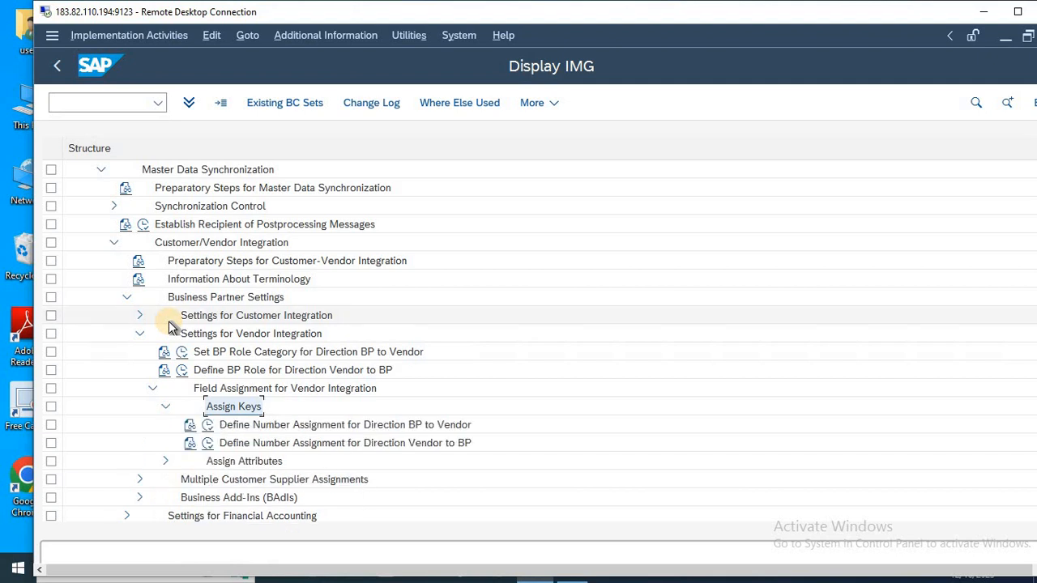
key(Down)
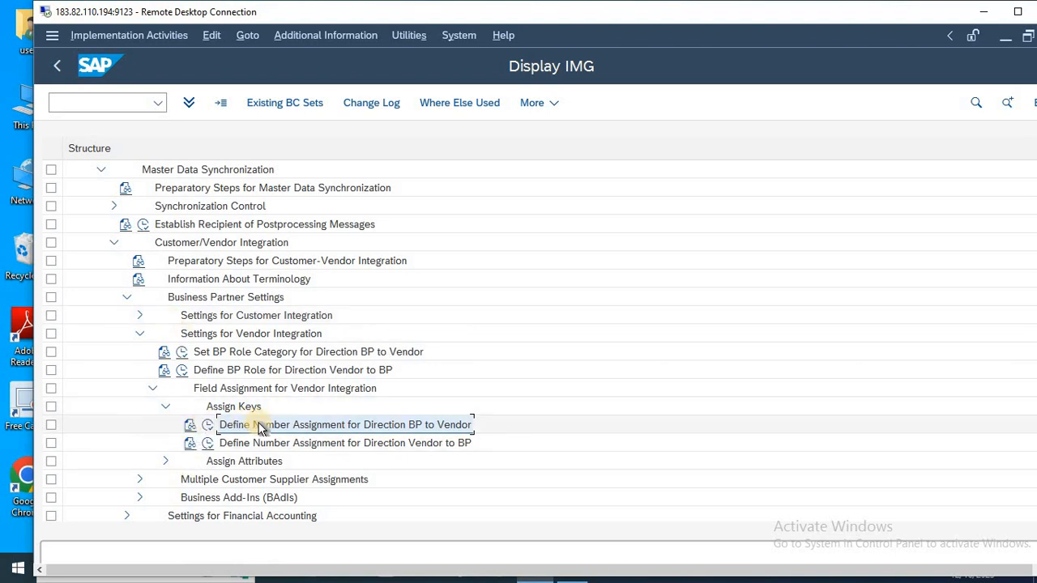
Show the document keys as additional information and select the key of the BP to Vendor number assignment activity.
click(326, 35)
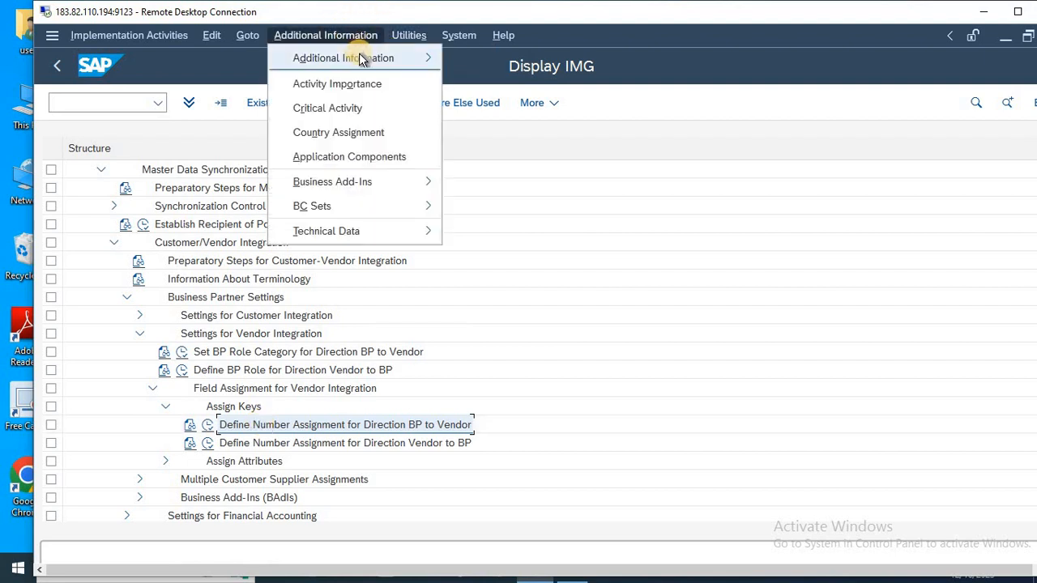
mouse_move(359, 58)
mouse_move(506, 89)
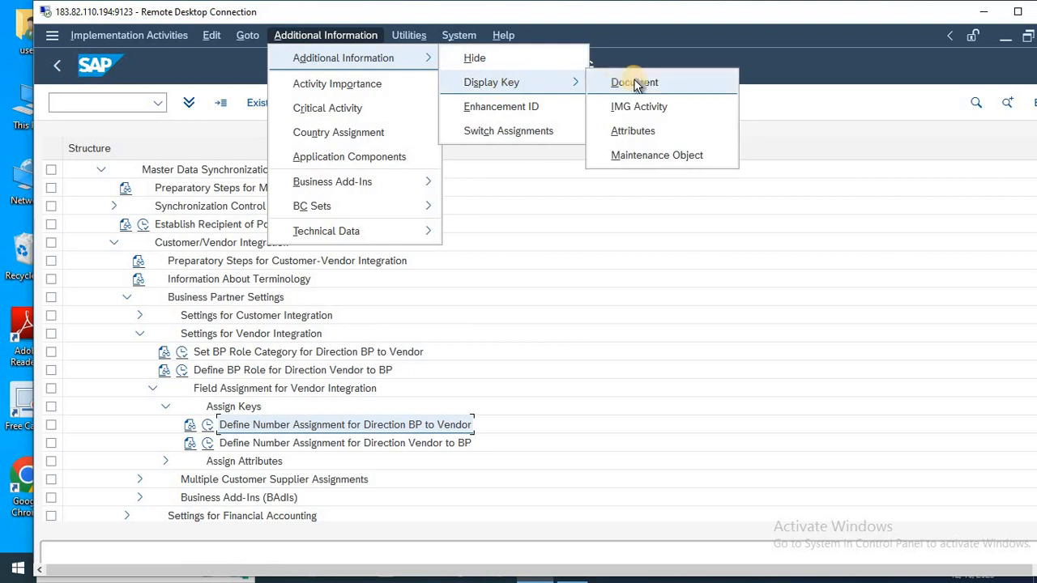
click(635, 82)
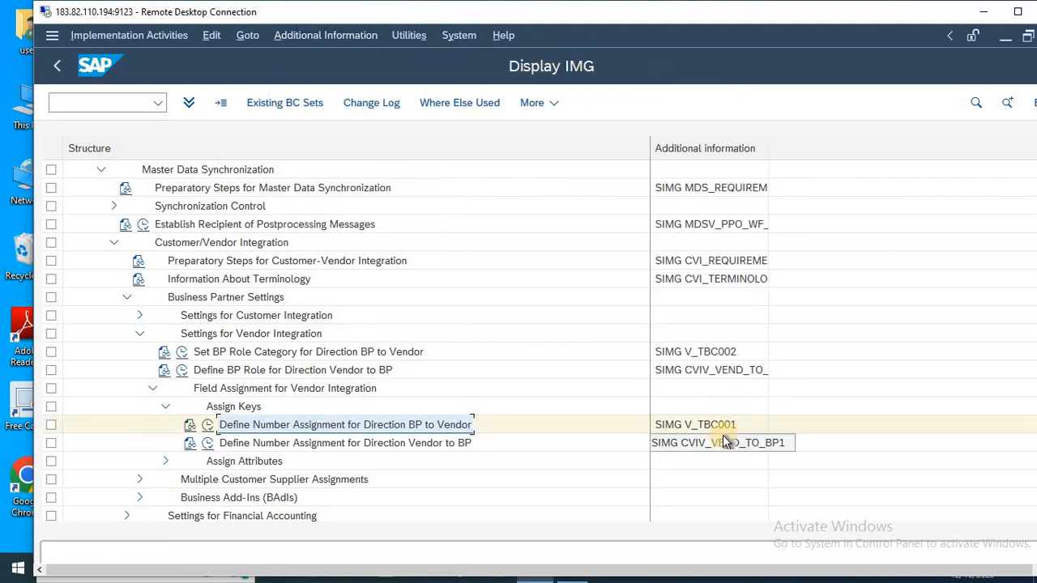
click(698, 428)
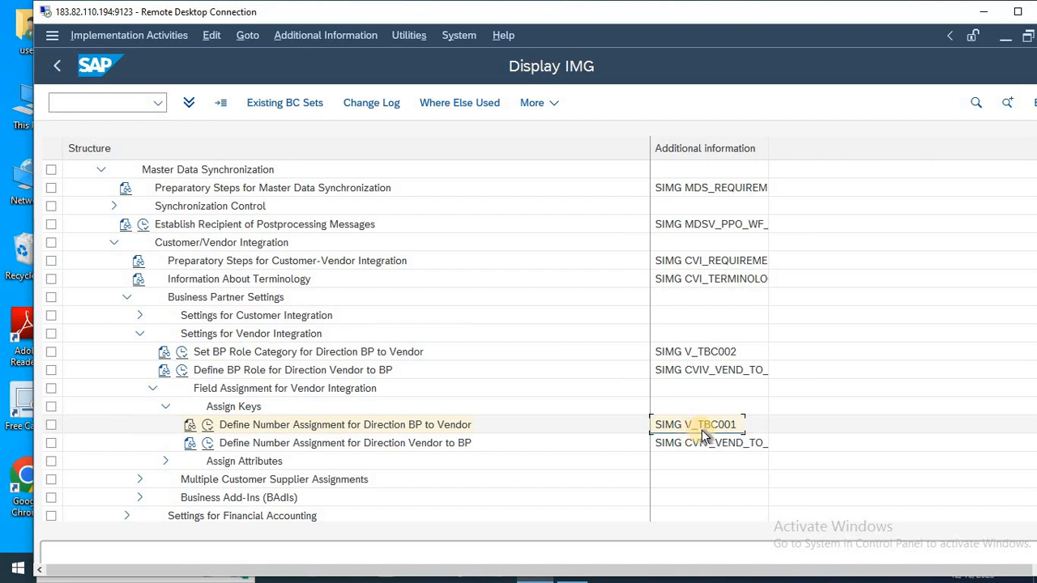
click(207, 425)
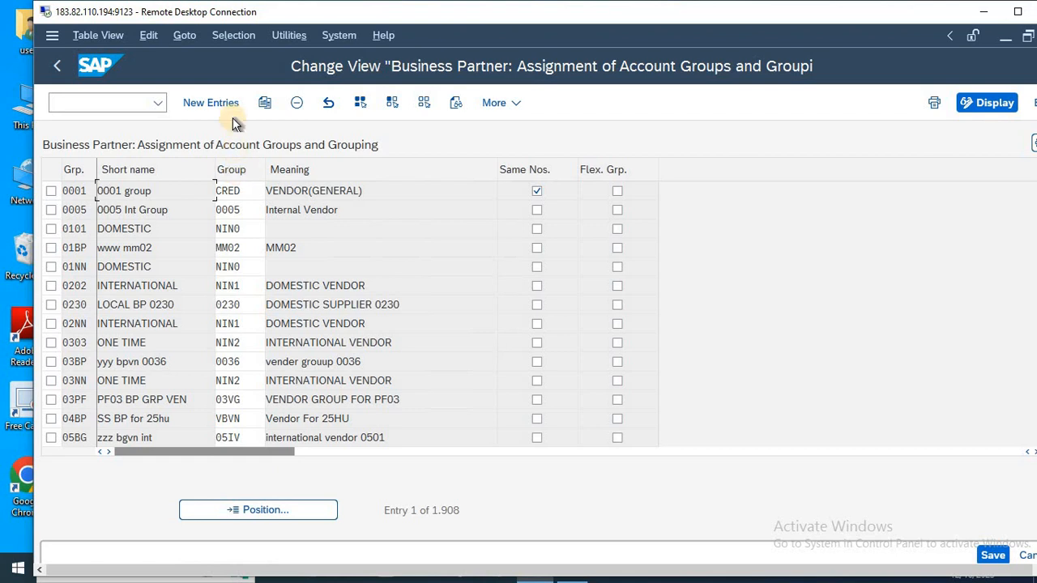
click(210, 103)
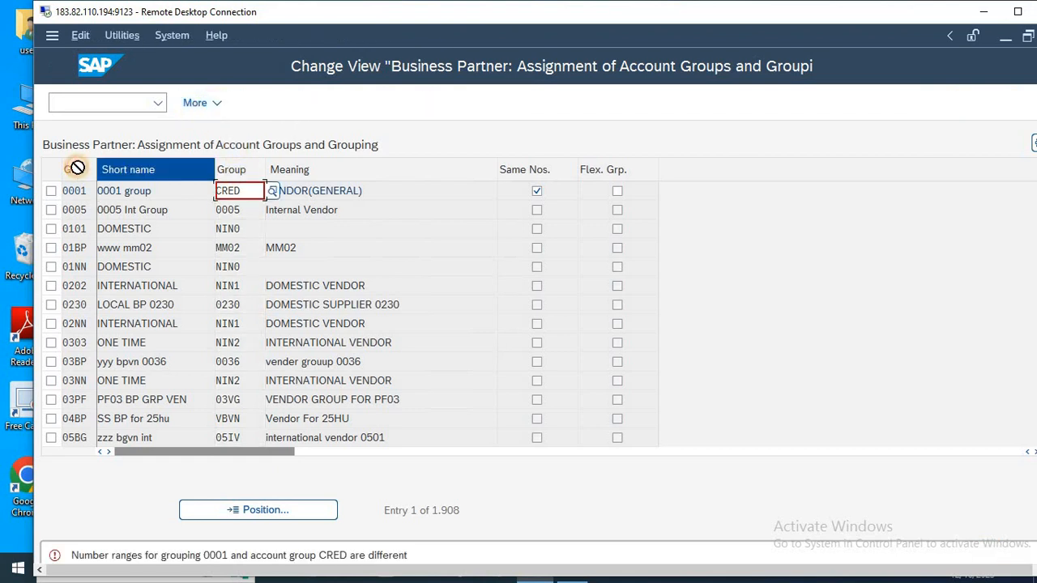
key(F3)
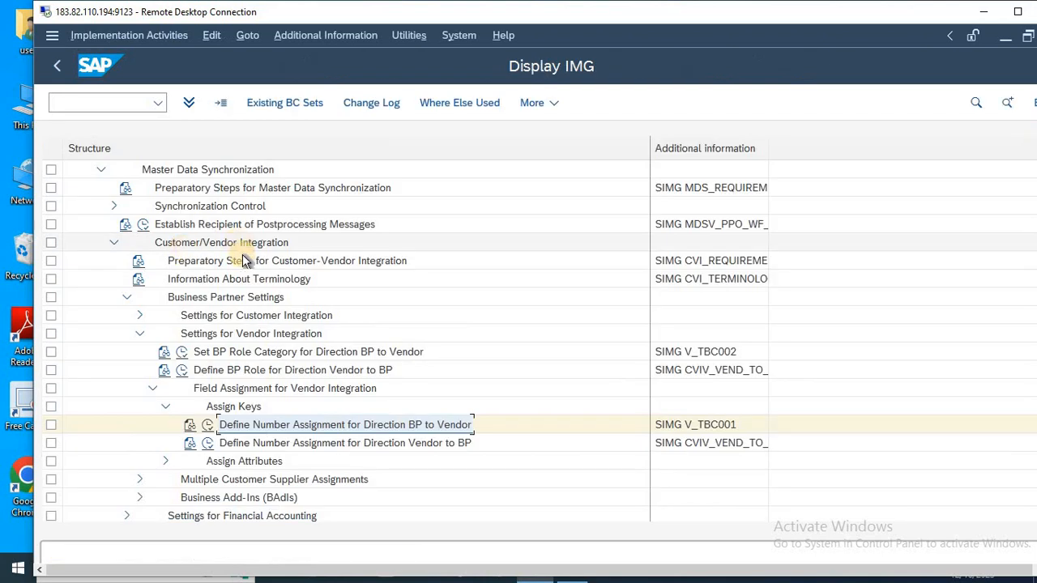
click(208, 425)
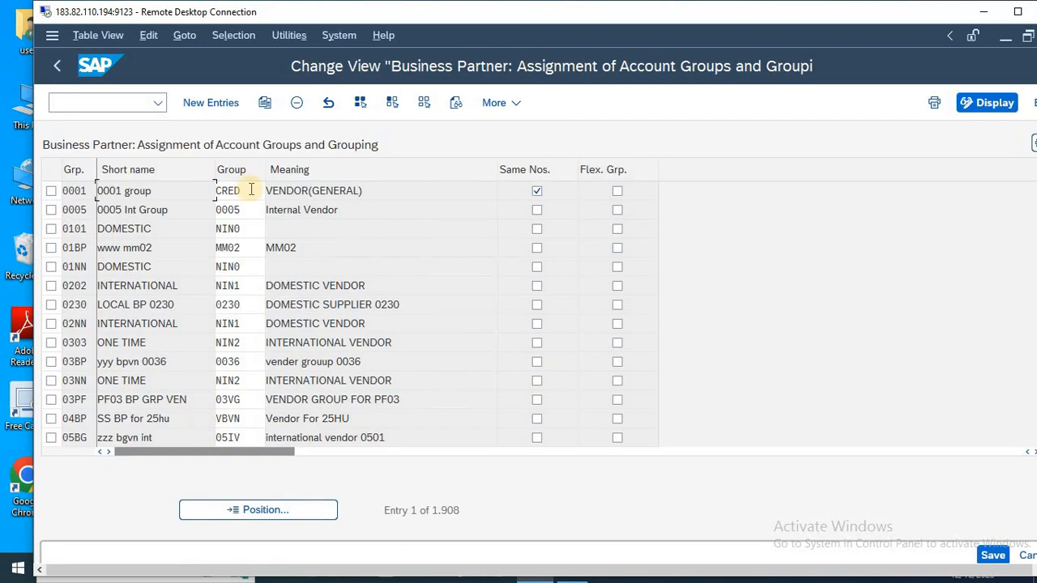
click(217, 101)
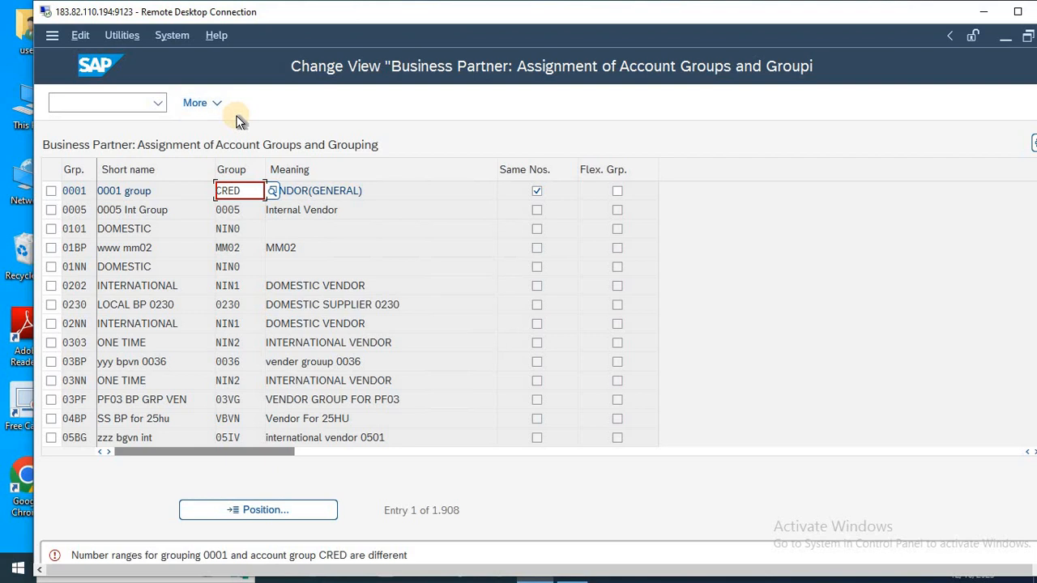
click(273, 193)
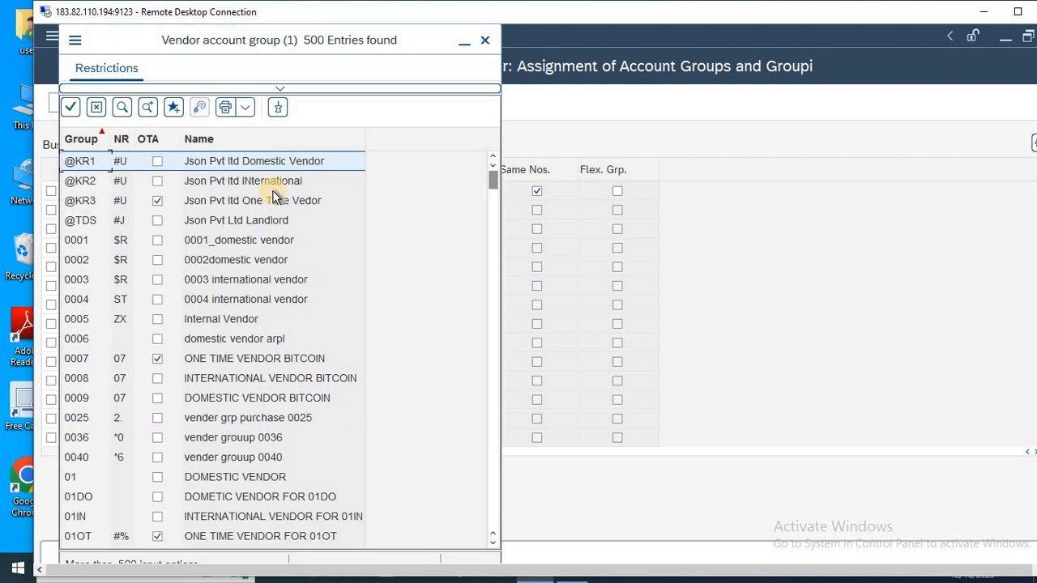
key(Return)
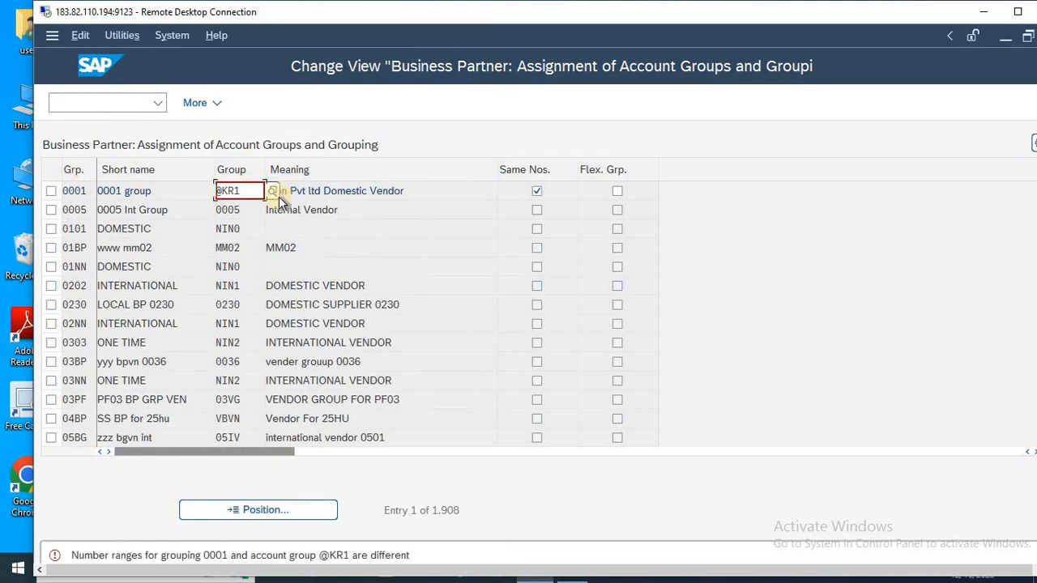
click(534, 191)
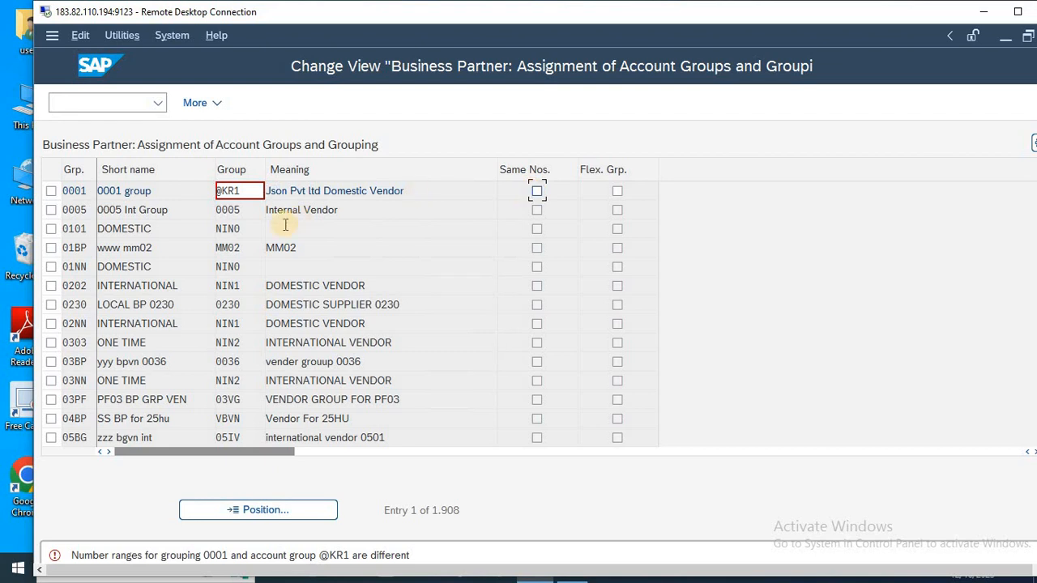
Start new entries for assigning account groups to groupings and widen the Grp. and Group columns.
key(F5)
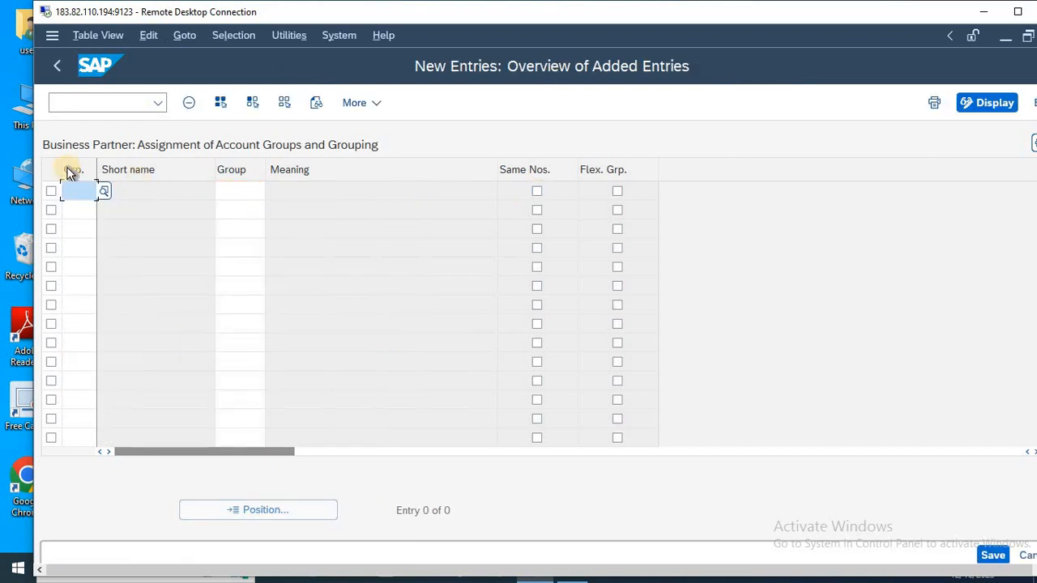
drag(135, 185, 173, 185)
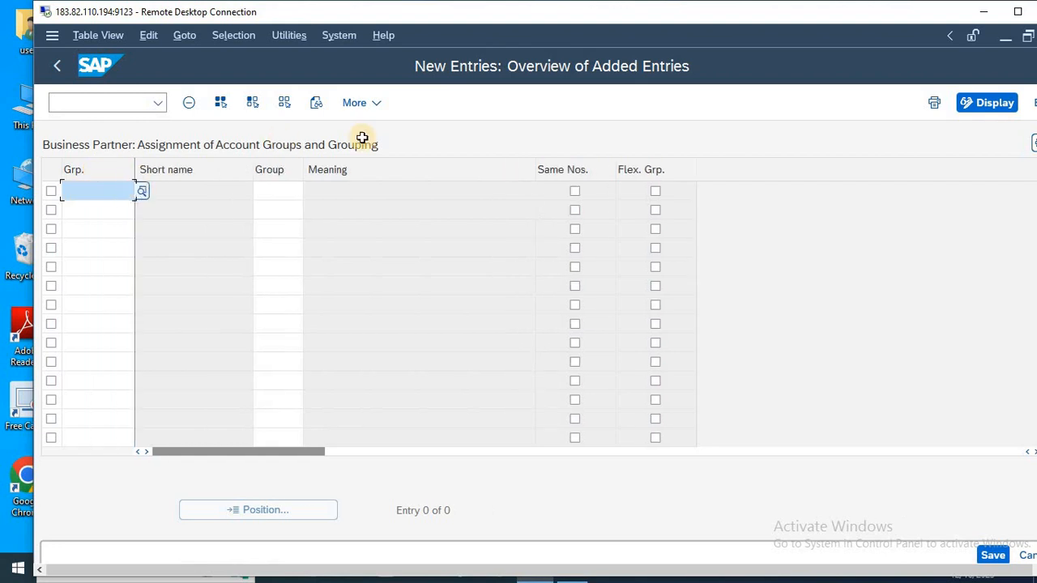
click(303, 170)
drag(303, 171, 387, 180)
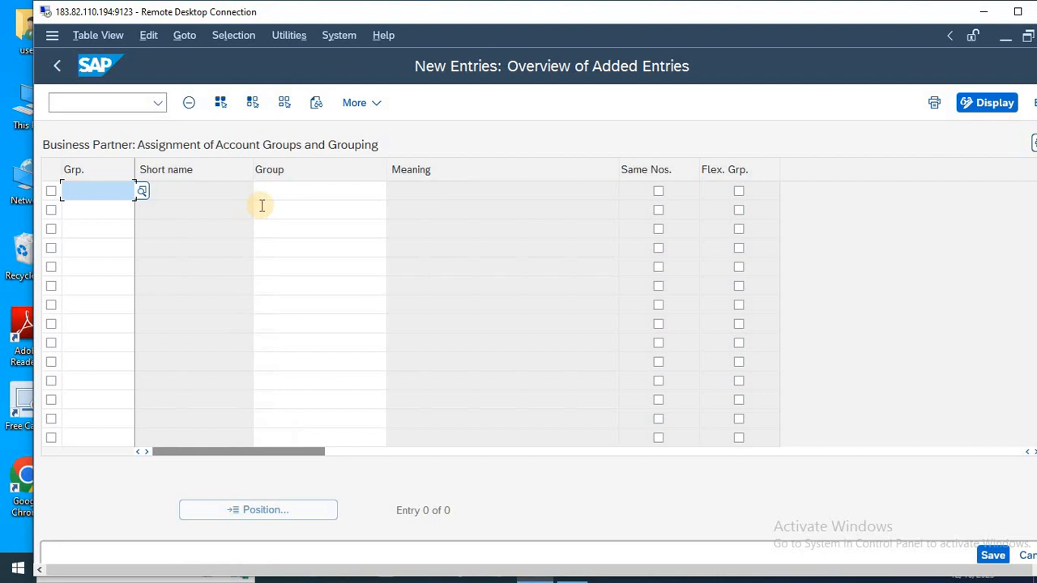
Copy the grouping RKS from the Notepad notes into the first row's Grp. field in the new SAP entries.
key(alt+Tab)
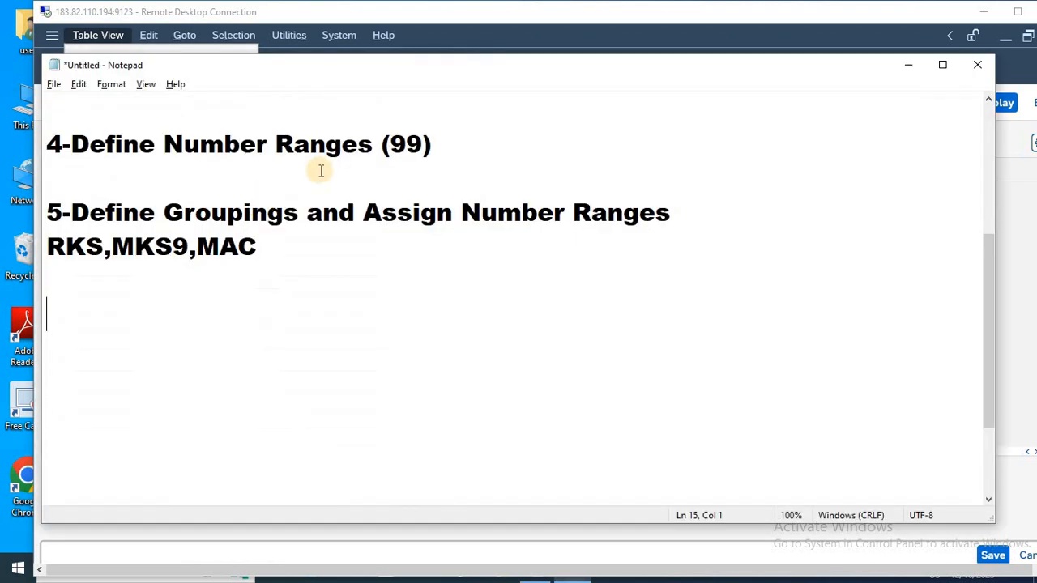
drag(48, 248, 96, 246)
key(ctrl+c)
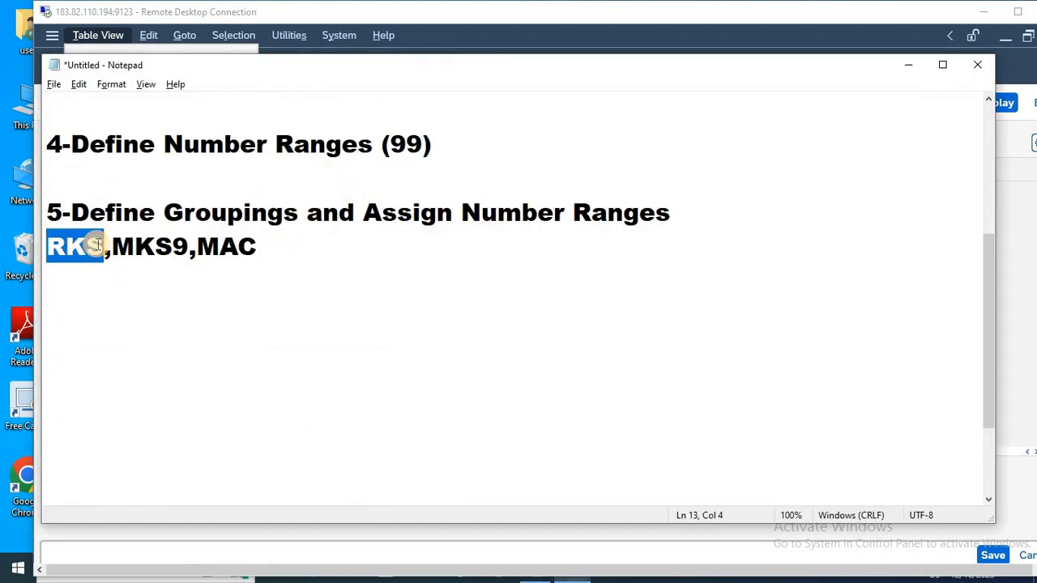
key(alt+Tab)
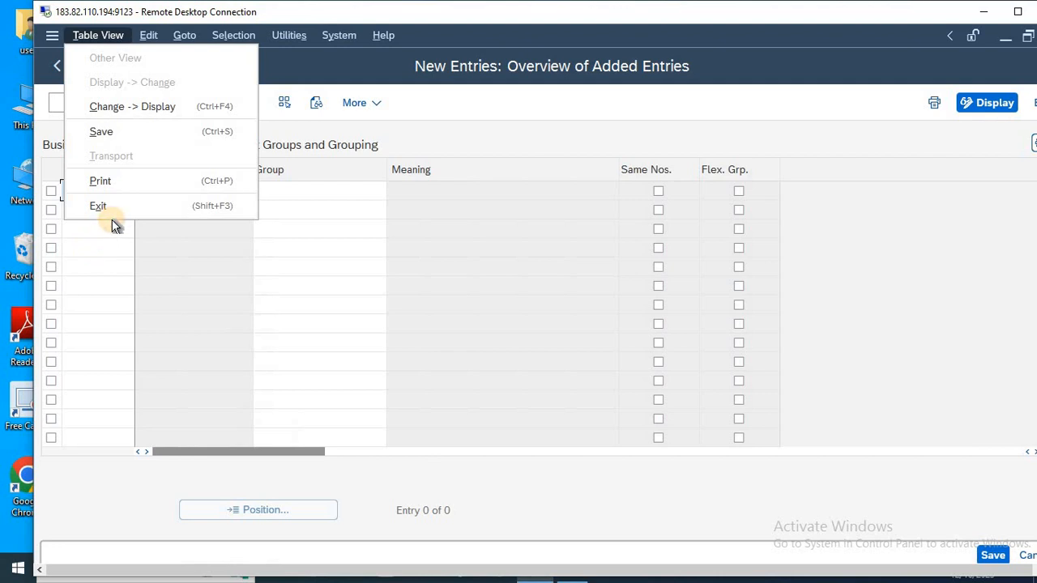
click(107, 230)
click(102, 192)
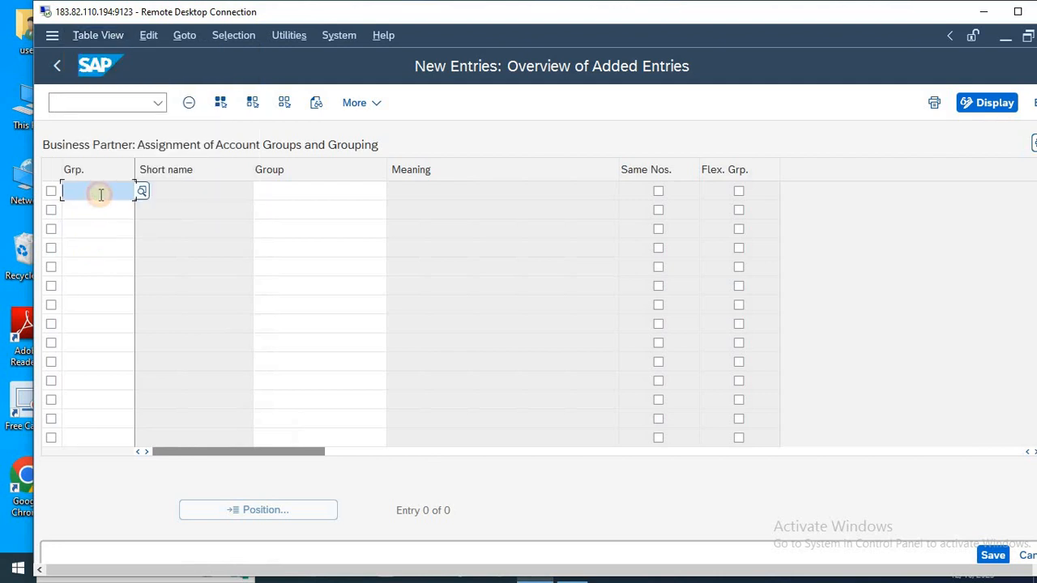
key(ctrl+v)
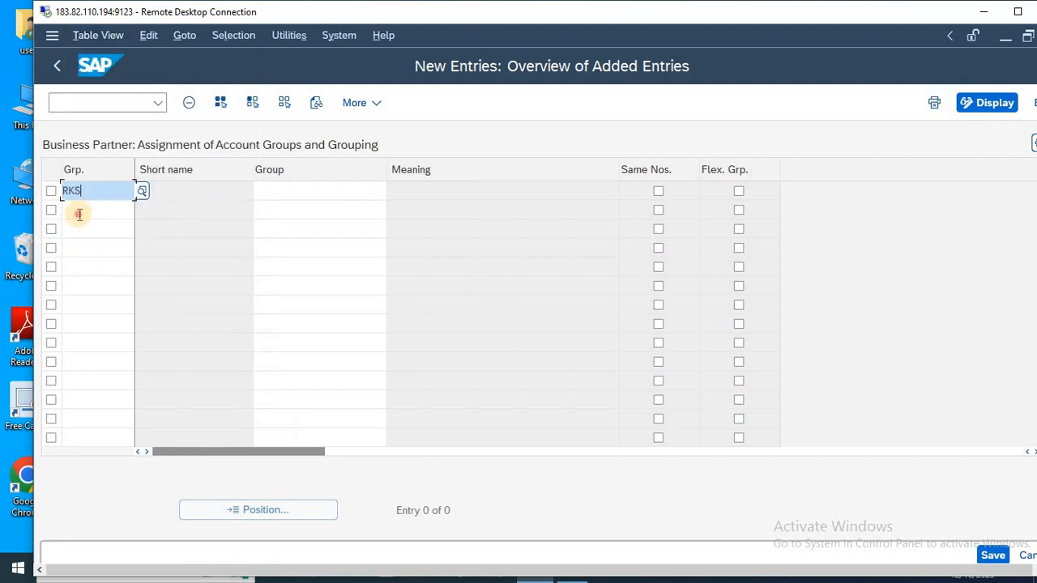
Copy the grouping MKS9 from the Notepad notes into the second row's Grp. field in SAP.
key(alt+Tab)
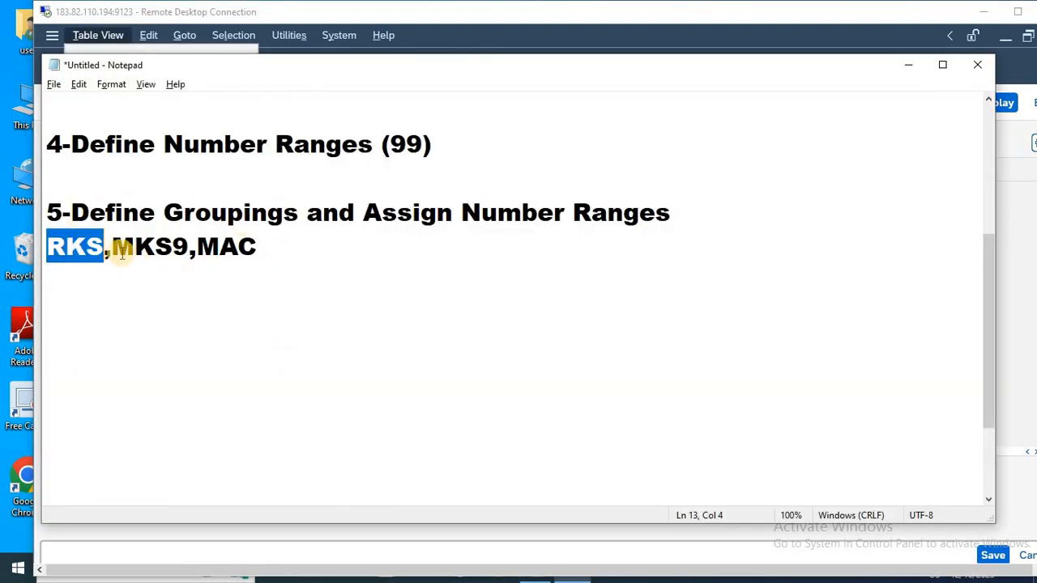
drag(113, 246, 179, 247)
key(ctrl+c)
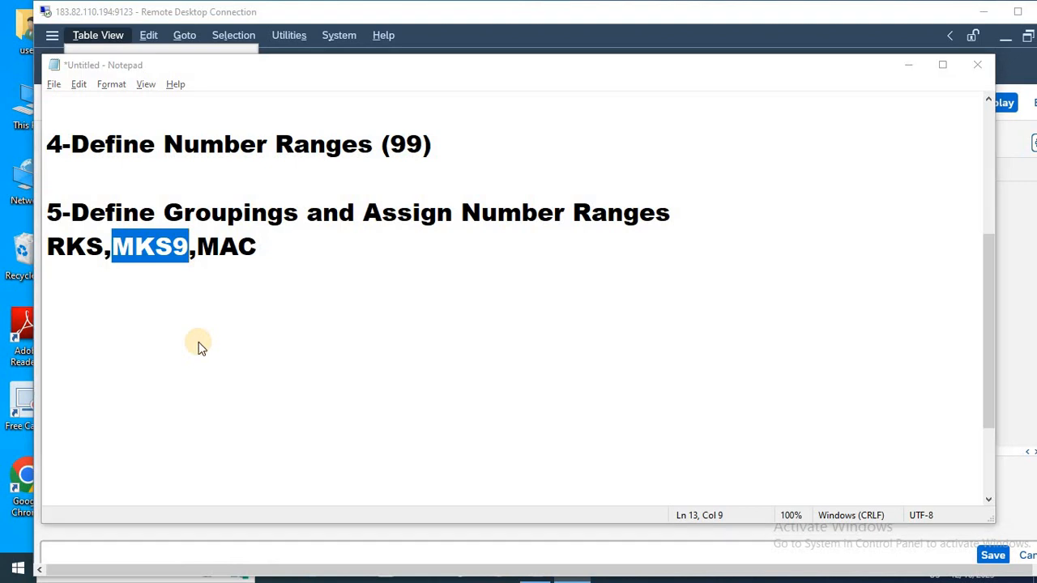
key(alt+Tab)
click(109, 285)
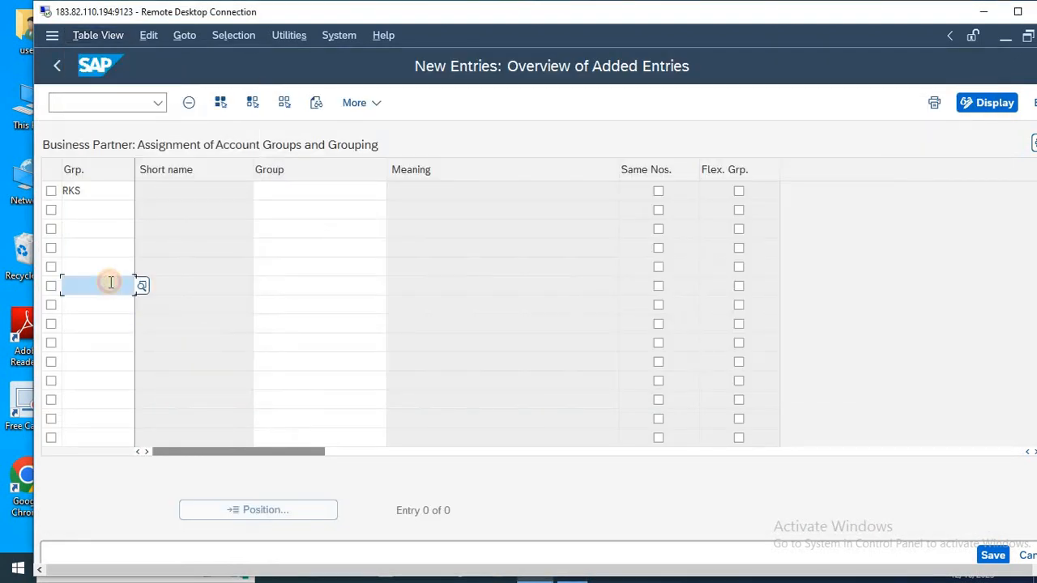
click(82, 212)
key(ctrl+v)
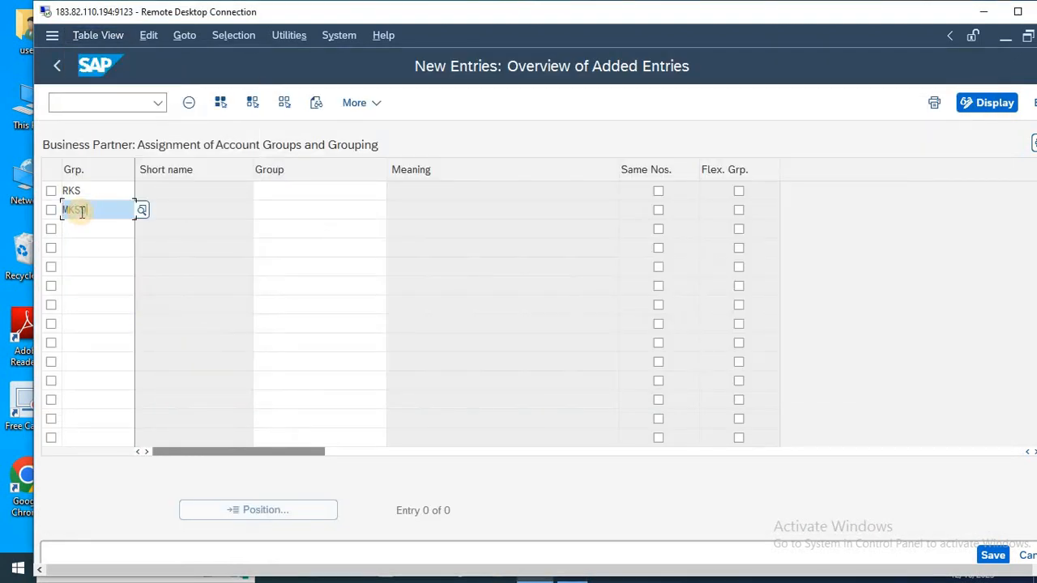
key(Tab)
key(Tab)
key(Tab)
key(Tab)
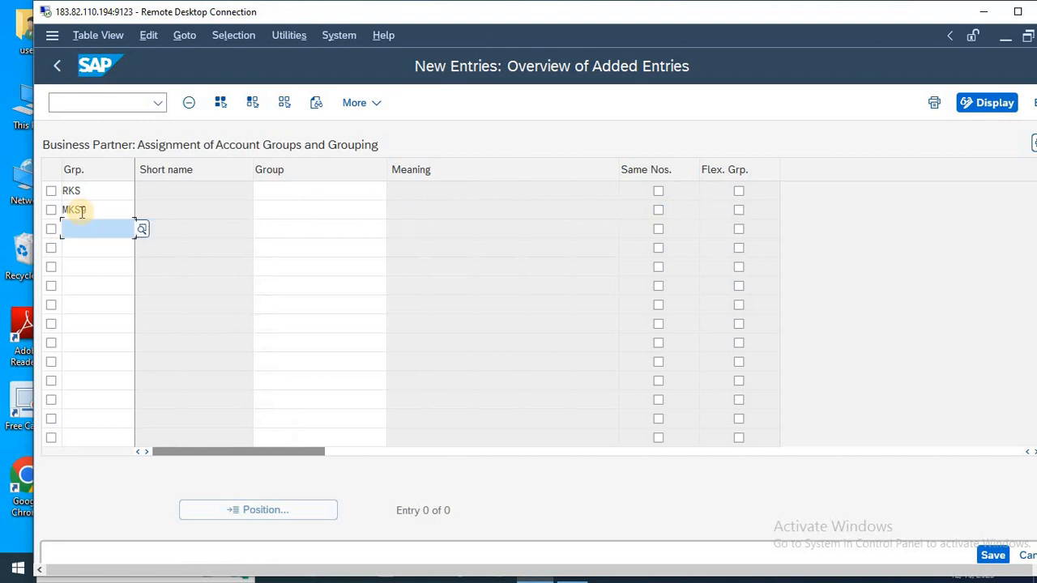
Copy the grouping MAC from the Notepad notes into the third row's Grp. field in SAP.
key(alt+Tab)
drag(198, 246, 278, 240)
key(ctrl+c)
key(alt+Tab)
key(Escape)
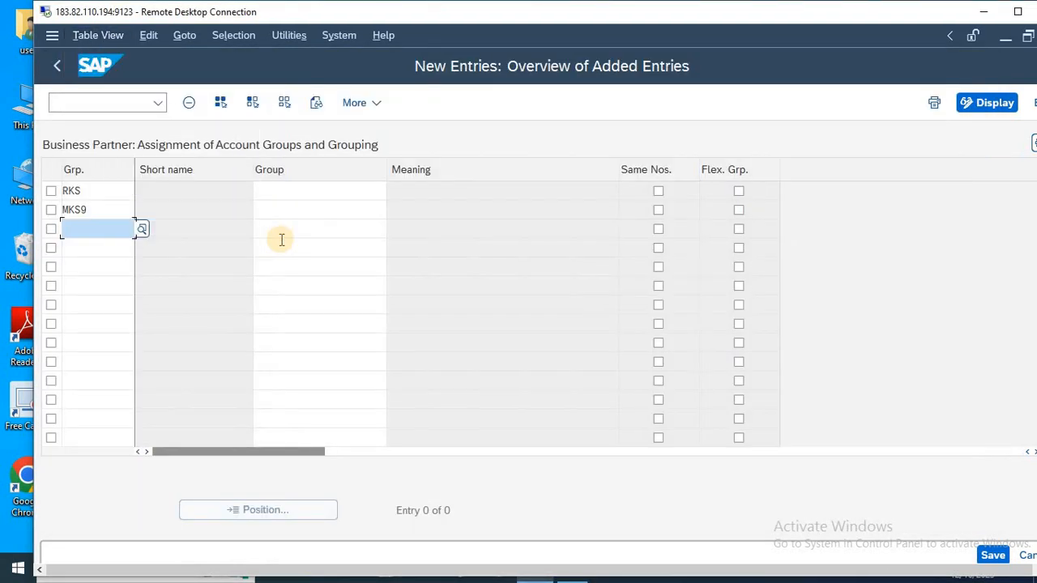
key(ctrl+v)
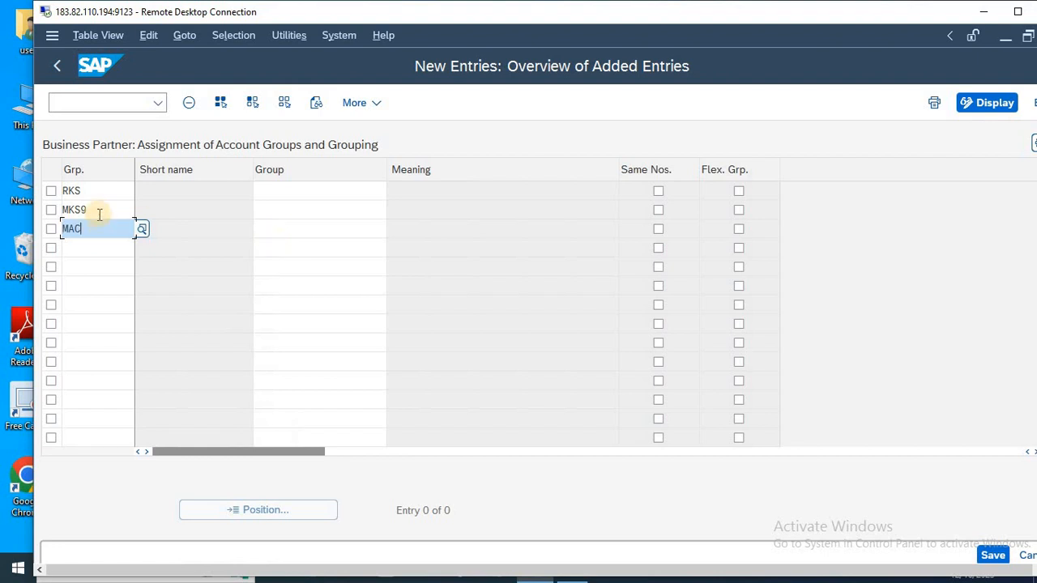
Check the vendor account groups in the Notepad notes and assign HLM1 to RKS, HLM2 to MKS9 and HLM3 to MAC in SAP.
click(293, 196)
key(alt+Tab)
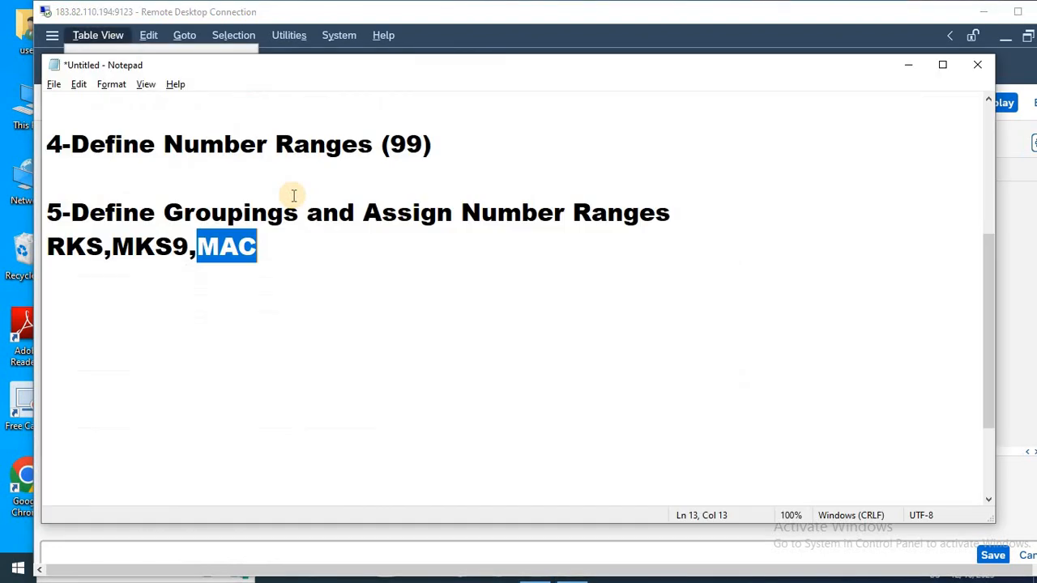
scroll(293, 195, up, 5)
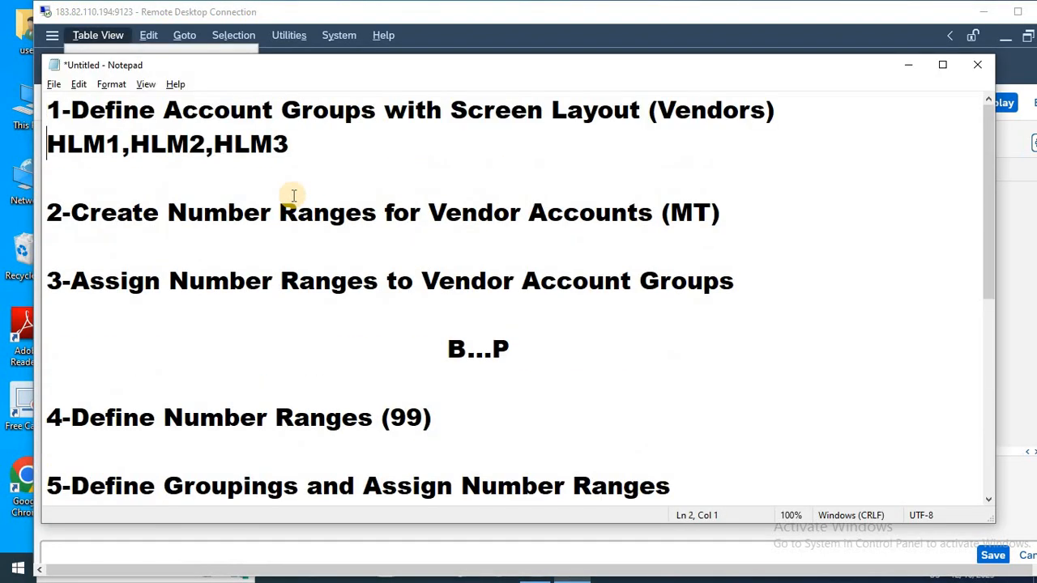
key(alt+Tab)
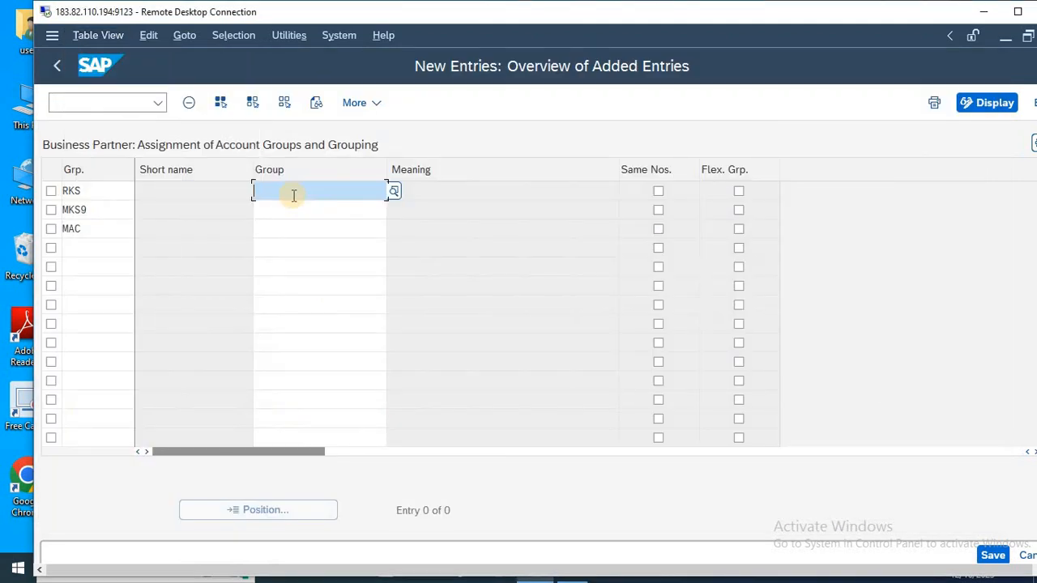
text(HLM1)
key(Down)
text(HLM2)
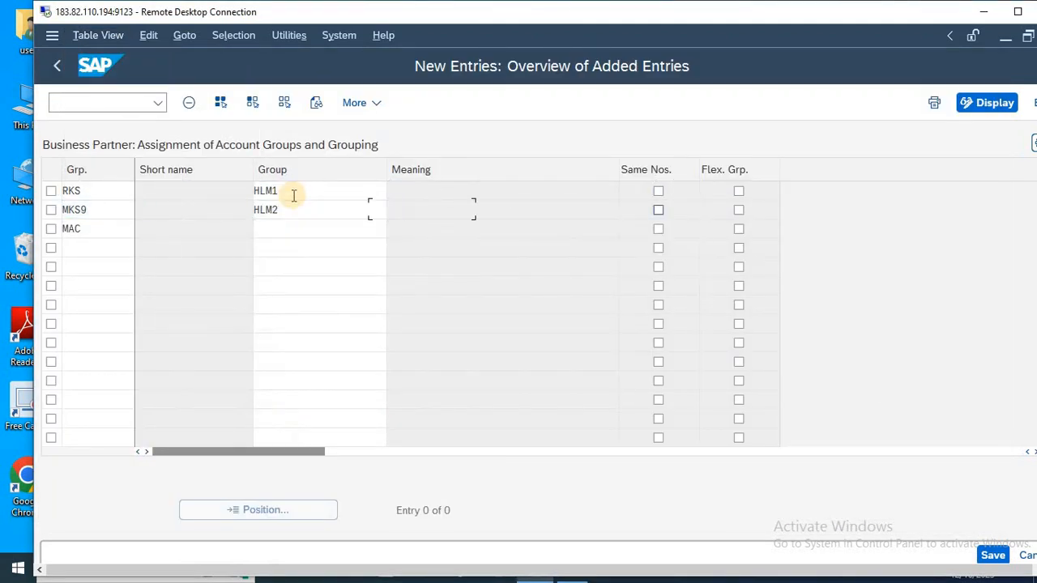
key(Down)
text(HLM)
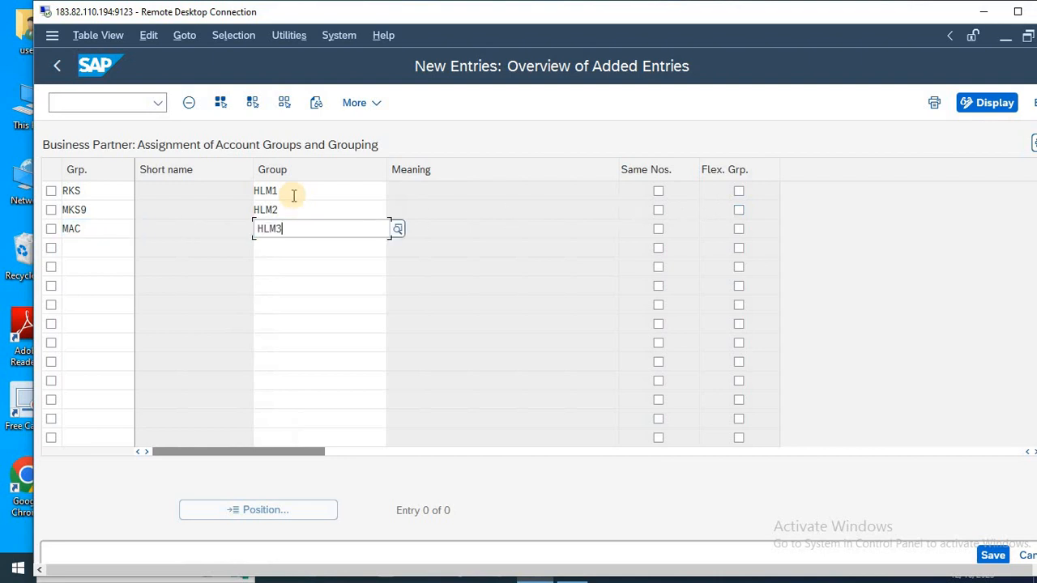
text(3)
Widen the Short name column and validate the entries to fill in the short names and meanings.
click(288, 191)
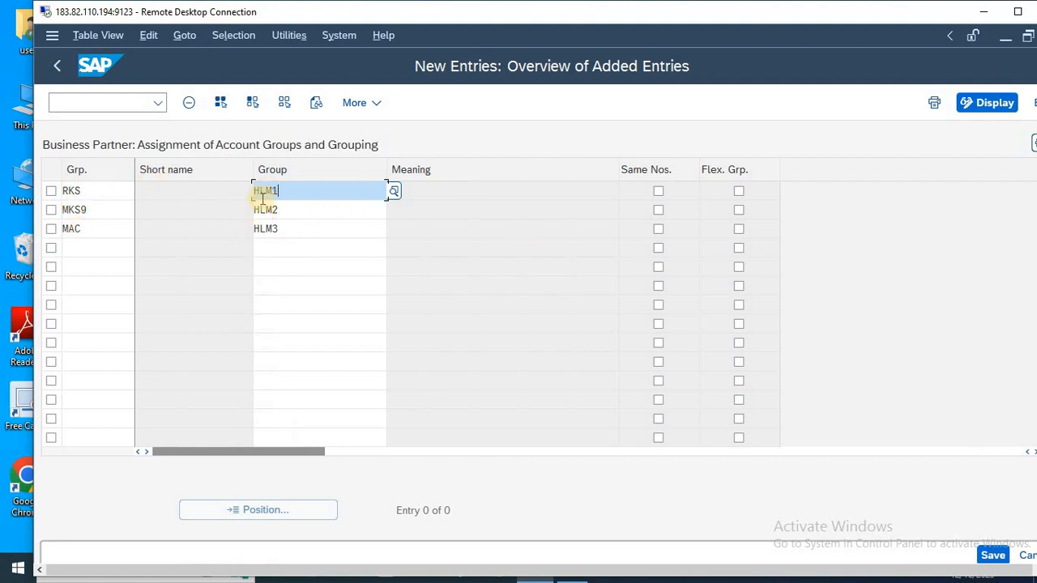
drag(253, 165, 322, 165)
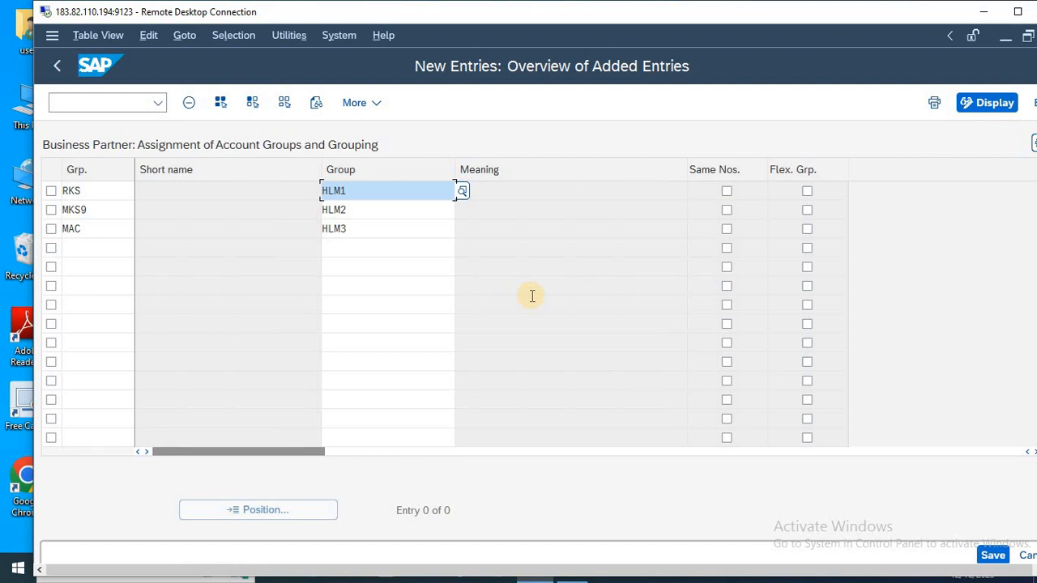
key(Return)
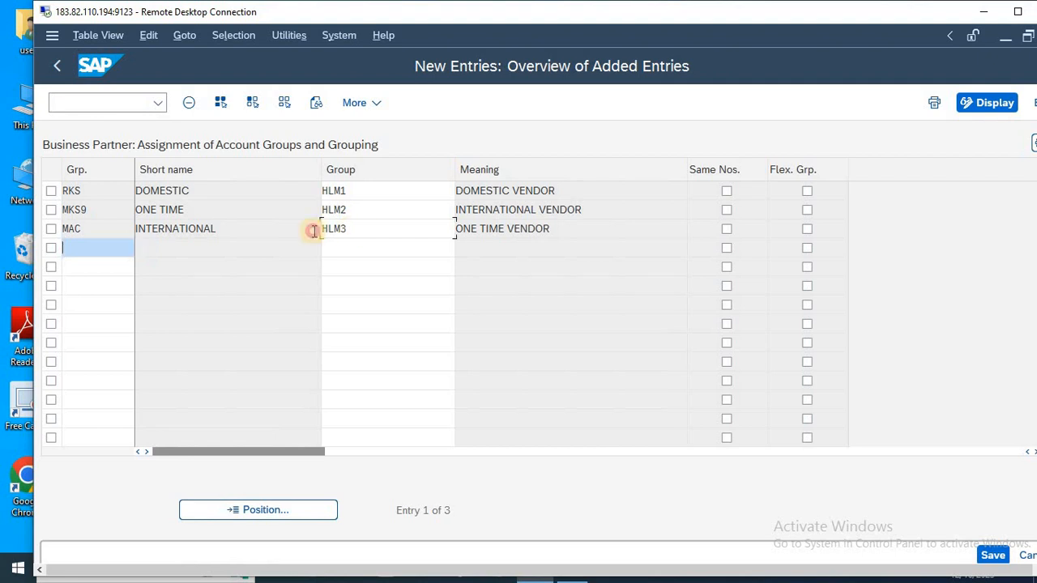
Correct the account groups to HLM3 for grouping MKS9 and HLM2 for grouping MAC, and validate the entries.
drag(347, 229, 295, 233)
click(354, 210)
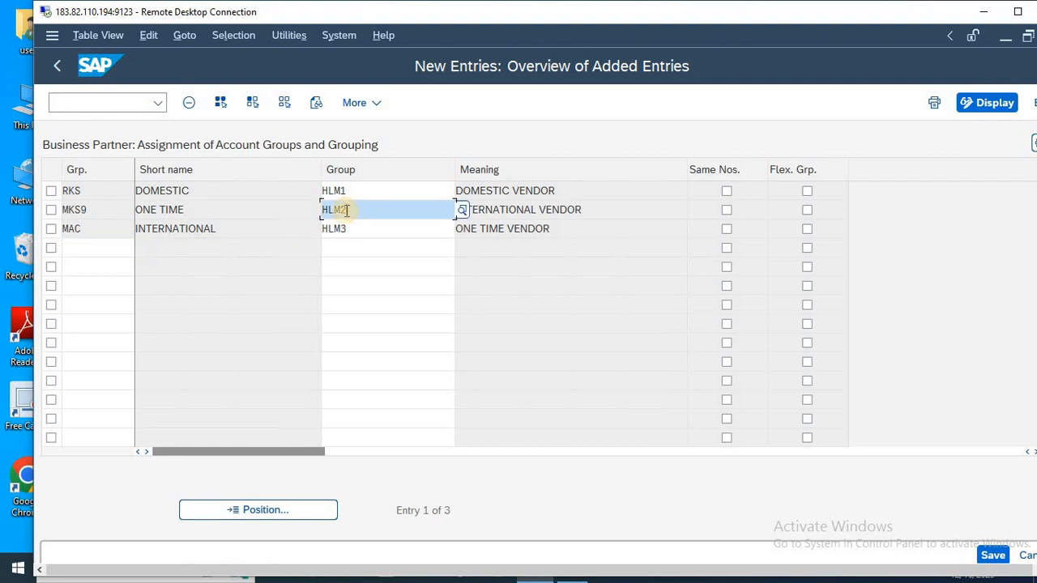
key(BackSpace)
text(3)
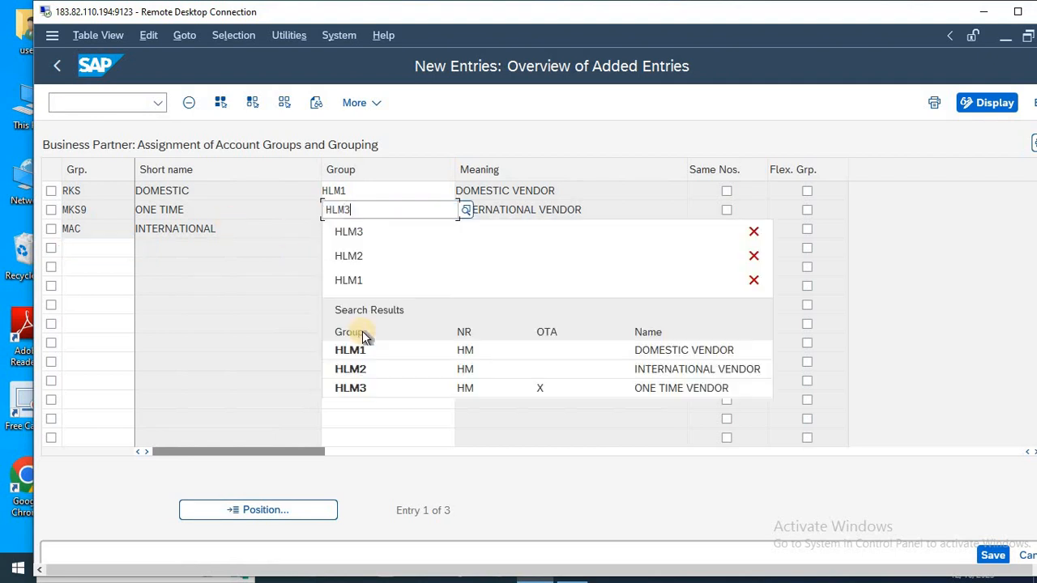
click(359, 301)
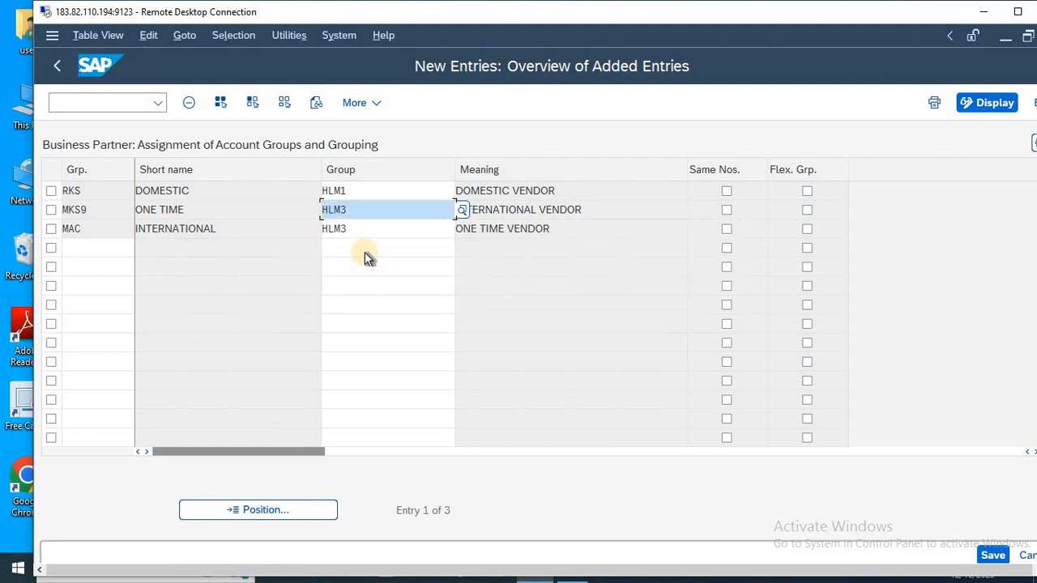
click(366, 232)
key(BackSpace)
text(2)
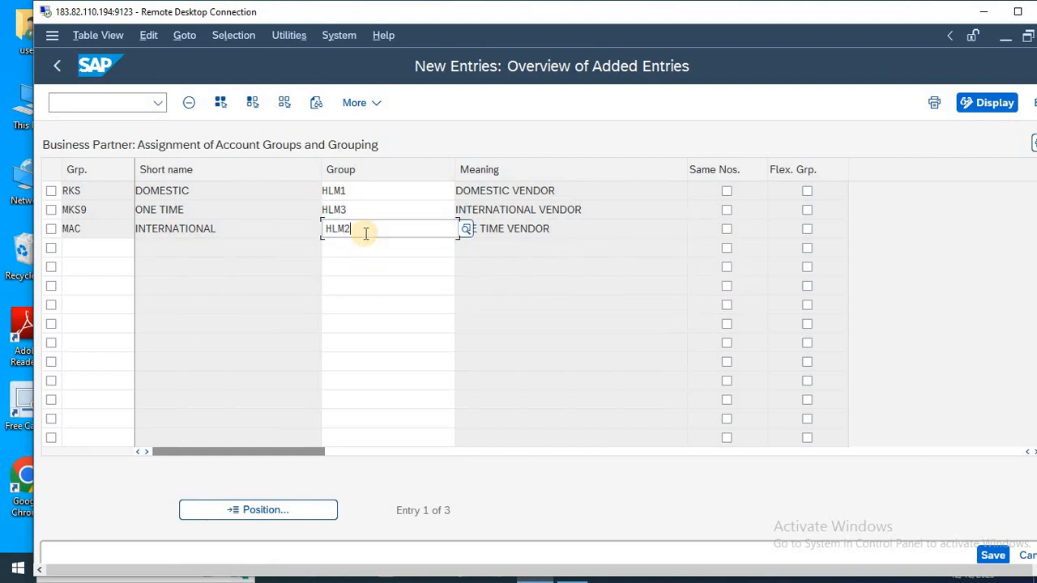
key(Return)
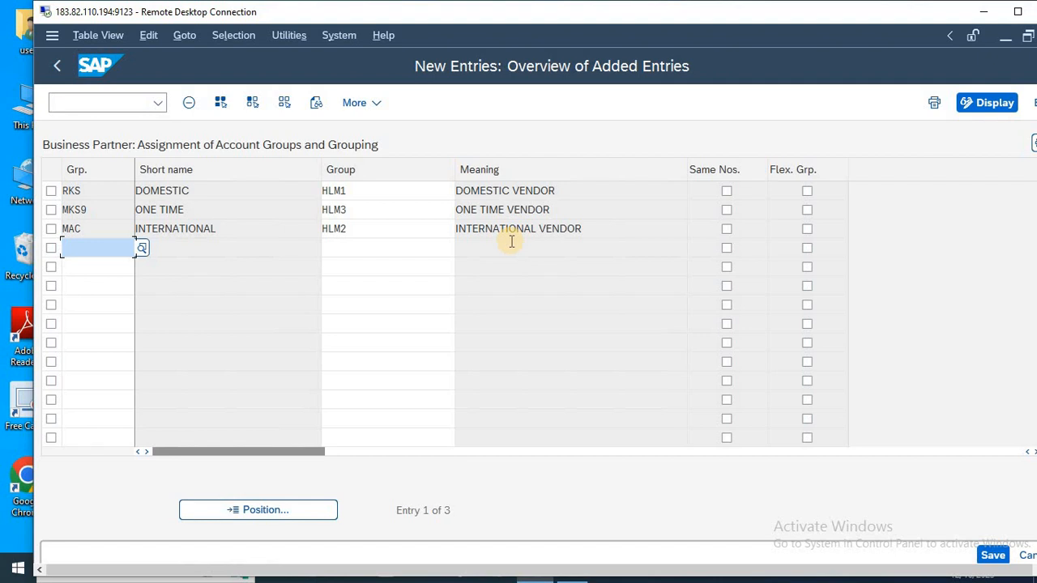
Save the grouping assignments and return to the SAP Easy Access screen.
key(ctrl+s)
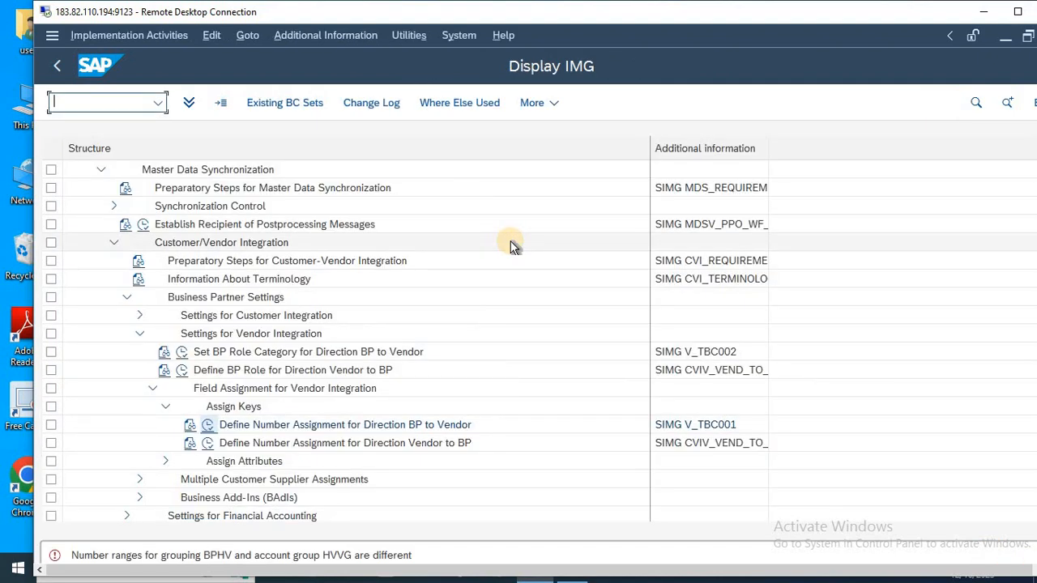
key(F3)
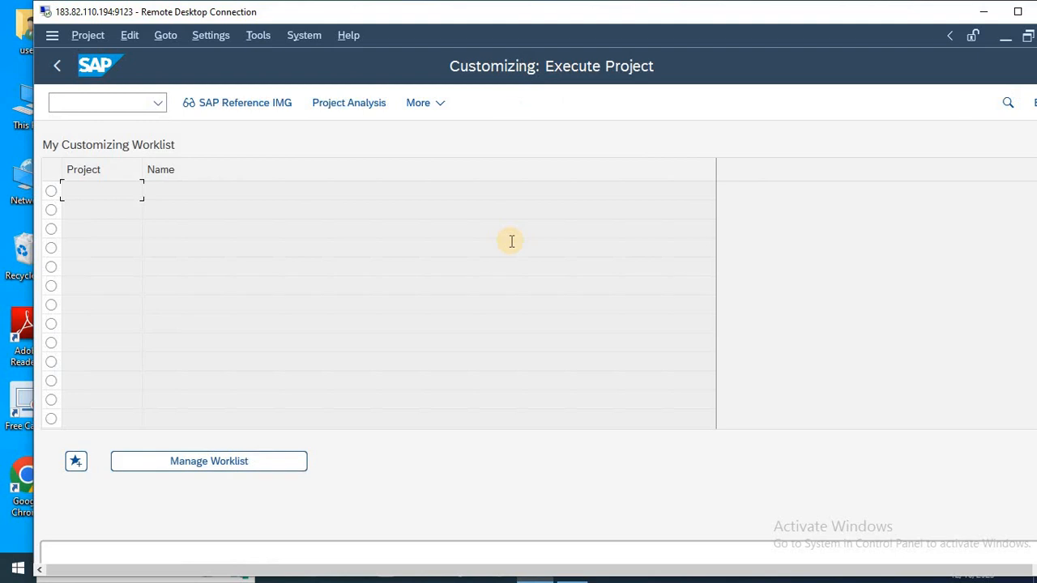
key(F3)
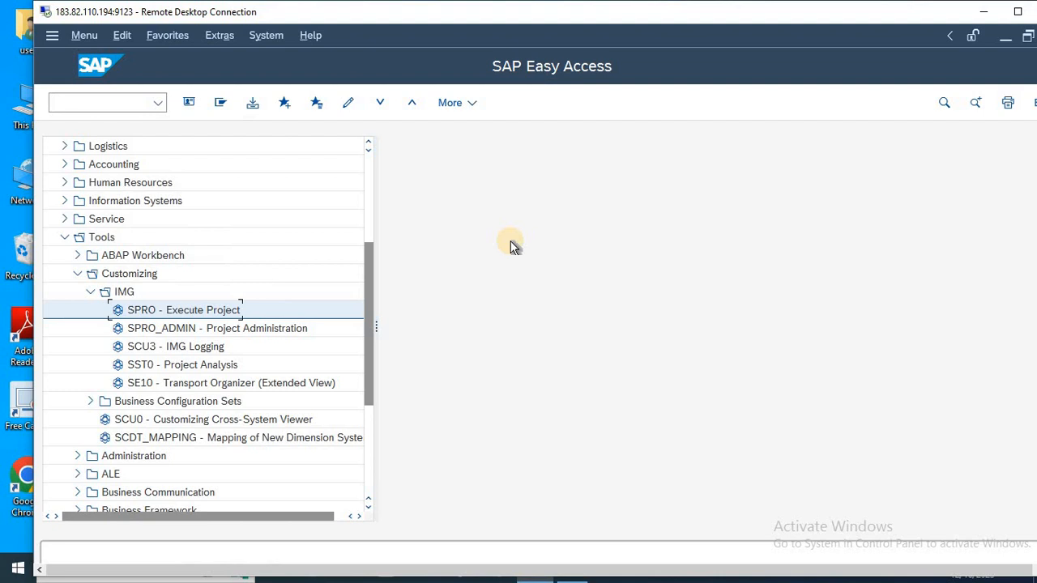
Run transaction BP and start creating a new business partner of the Organization type.
drag(376, 326, 441, 328)
click(76, 99)
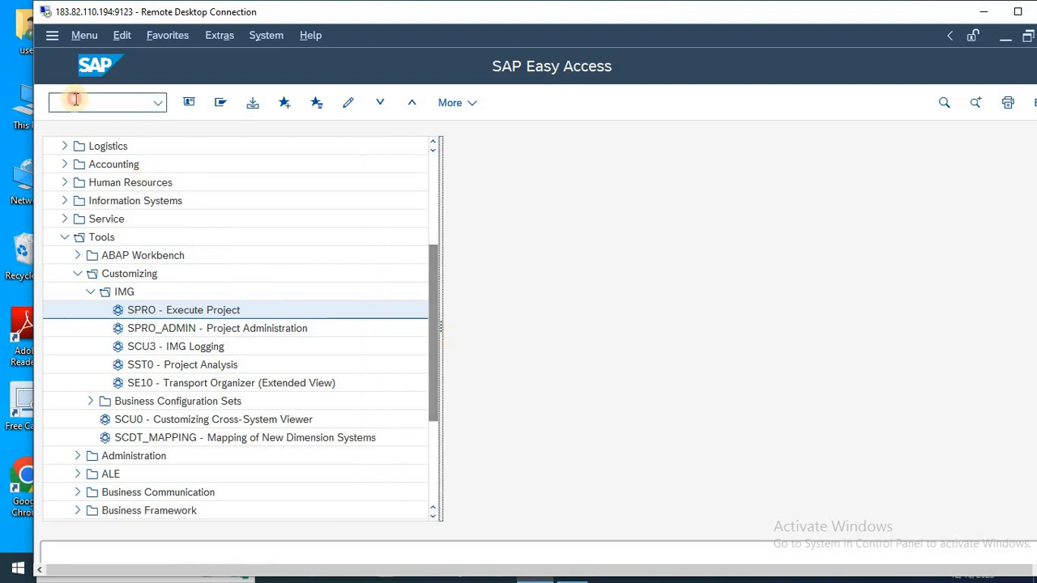
text(BP)
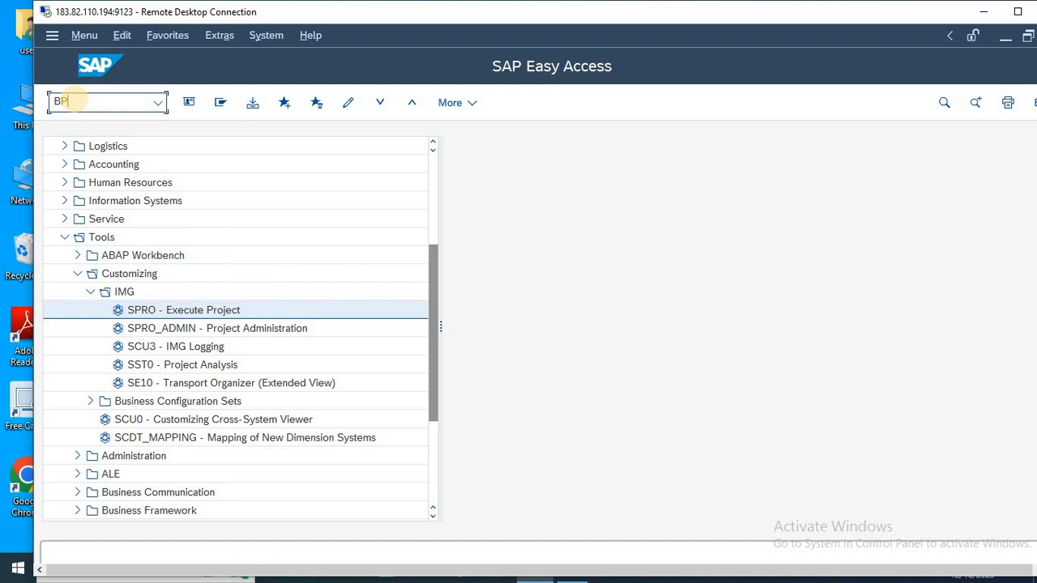
key(Return)
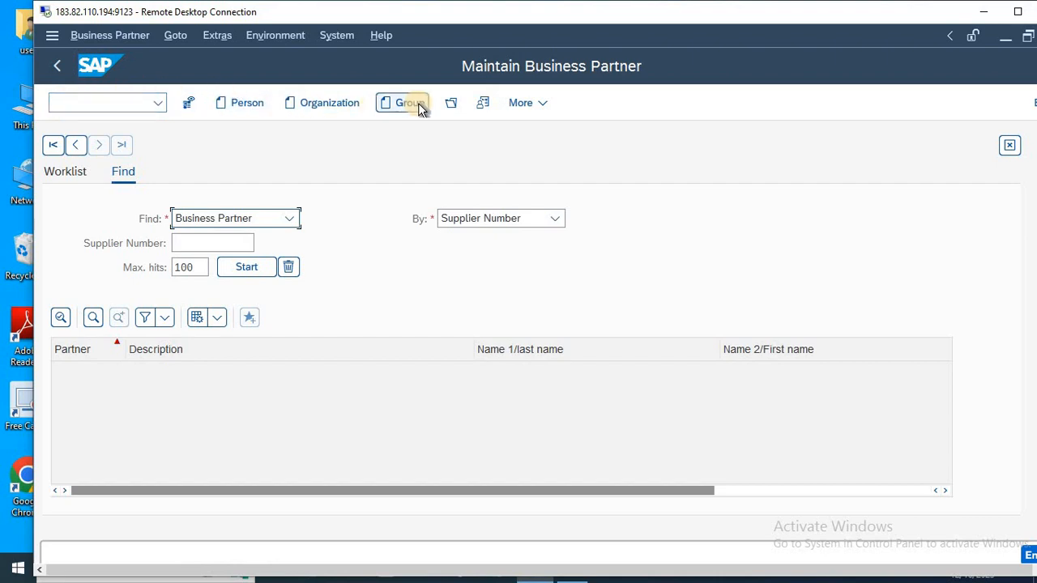
click(322, 106)
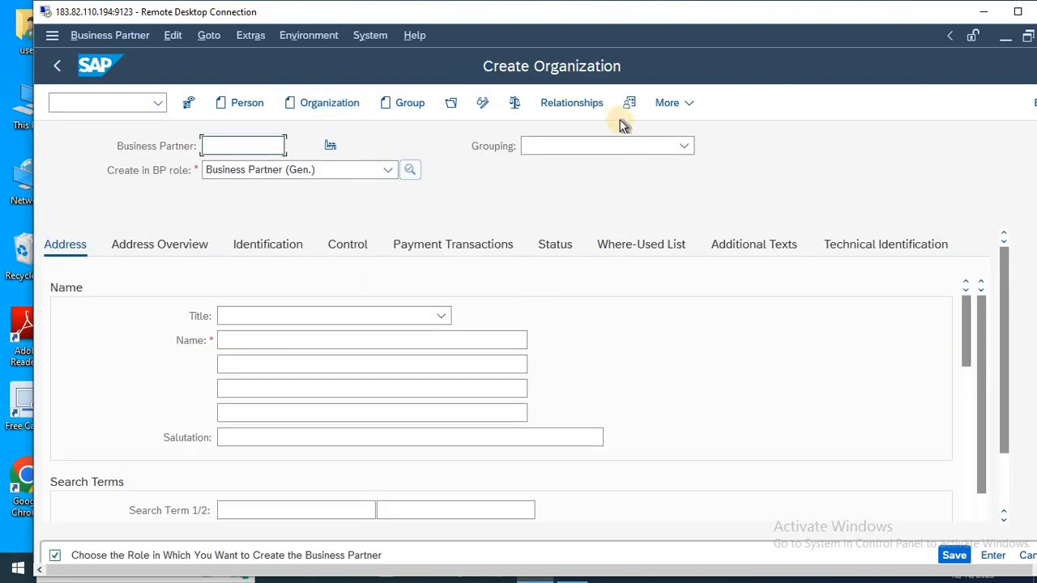
Look through the groupings on offer for MAC, check the grouping names in the Notepad notes, and return to the organization form.
click(589, 149)
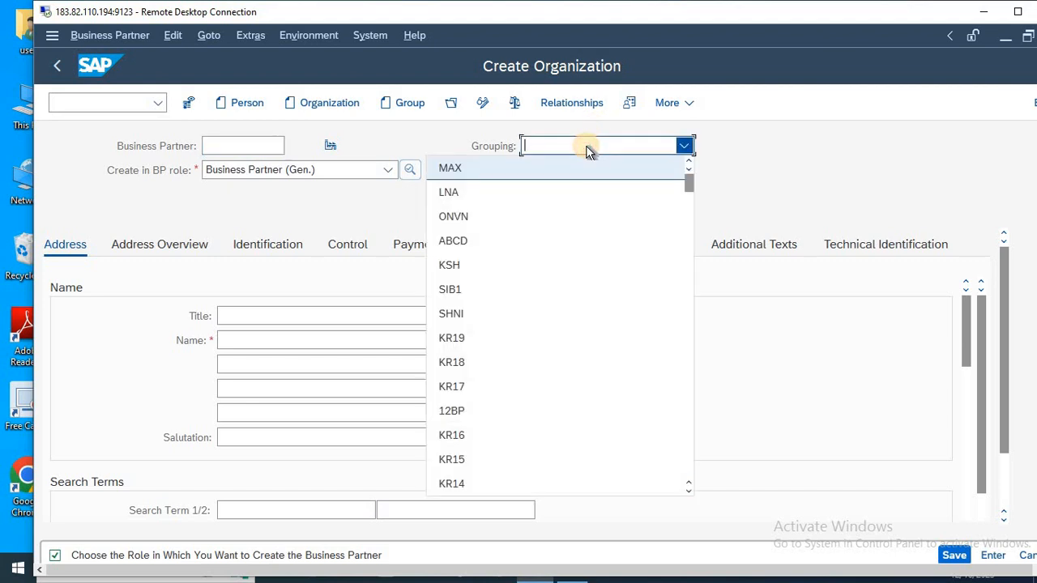
text(mac)
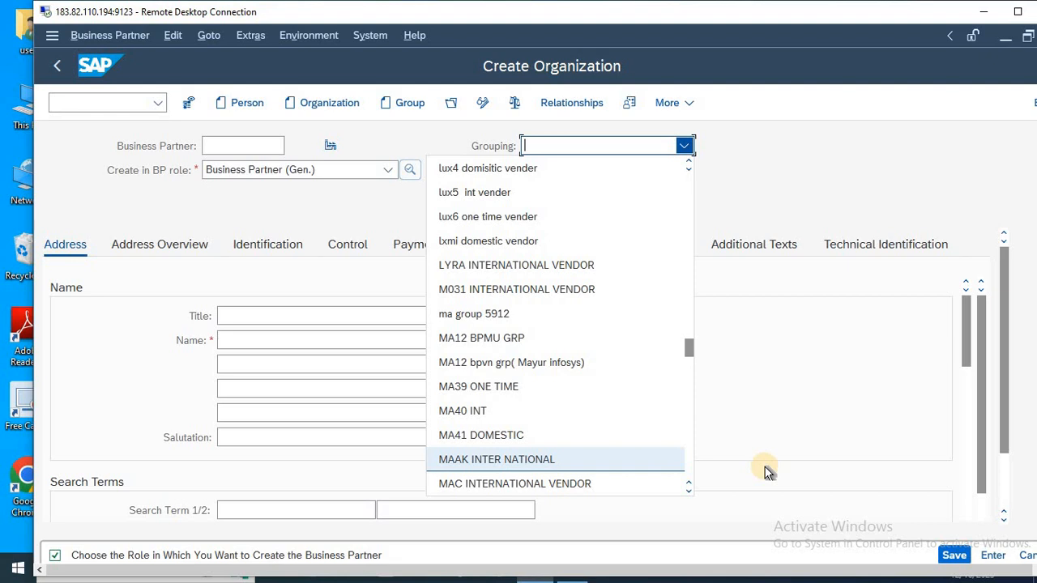
key(alt+Tab)
click(564, 430)
key(Down)
key(Down)
key(Down)
key(Down)
key(Up)
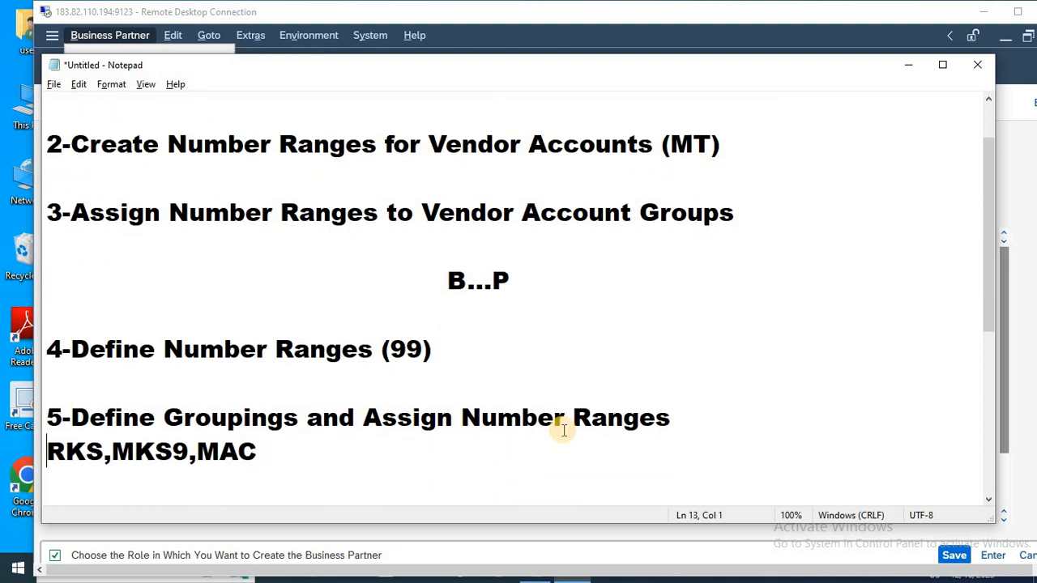
key(alt+Tab)
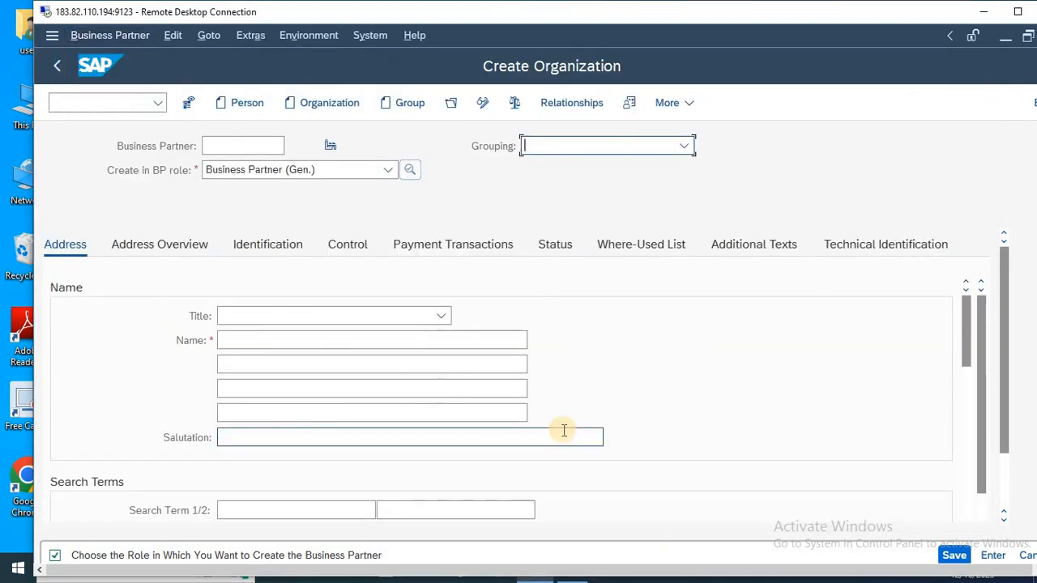
Set the grouping of the new organization to RKH DOMESTIC VENDOR.
text(rks)
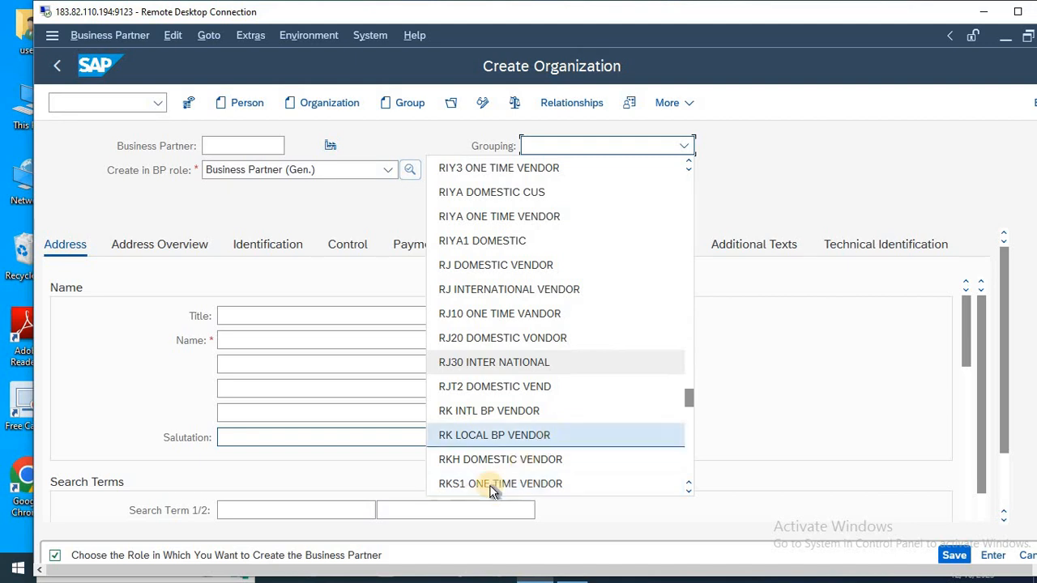
key(Down)
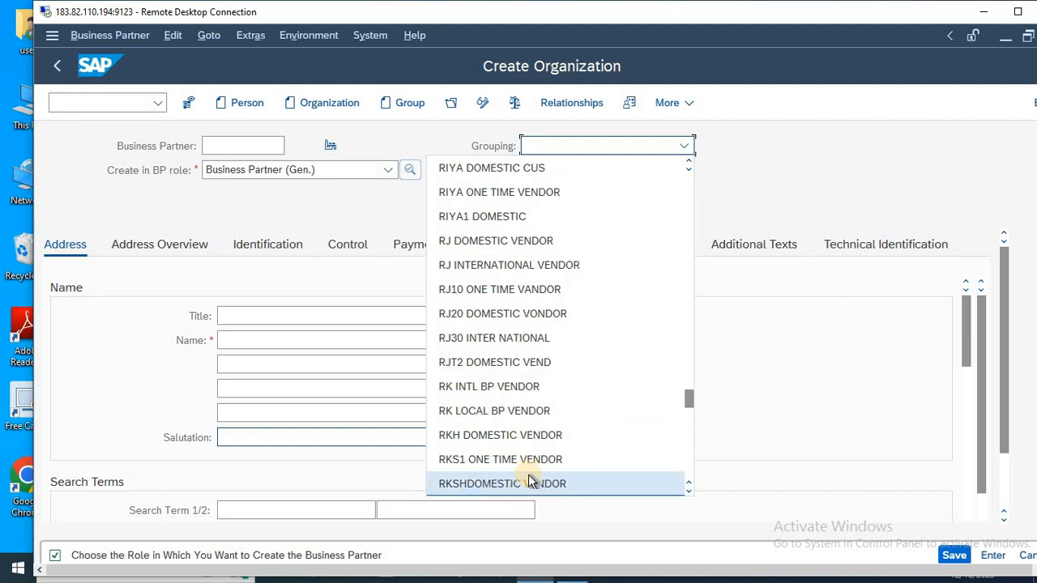
scroll(530, 482, down, 1)
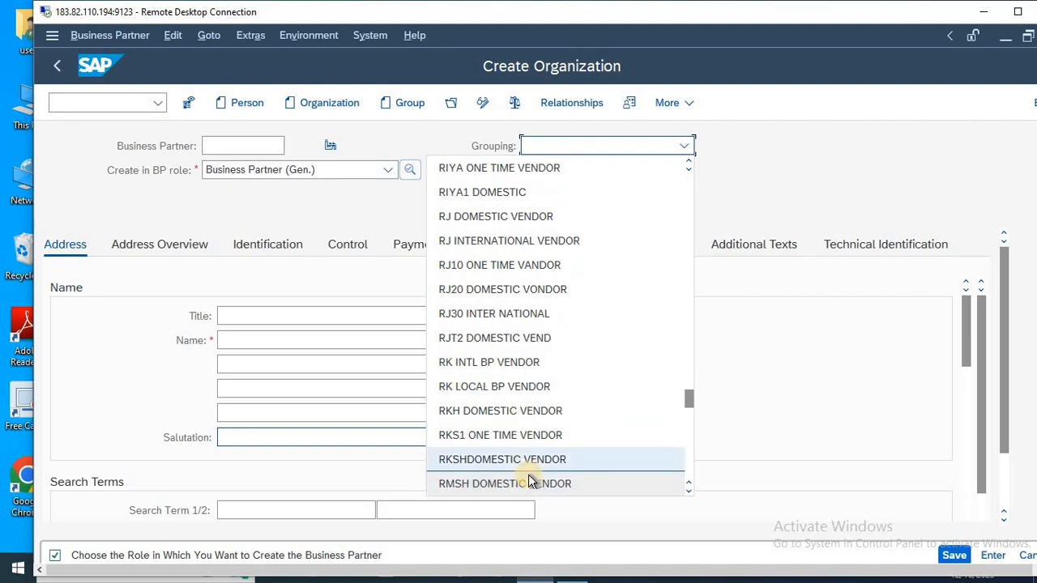
key(Up)
key(Up)
key(Down)
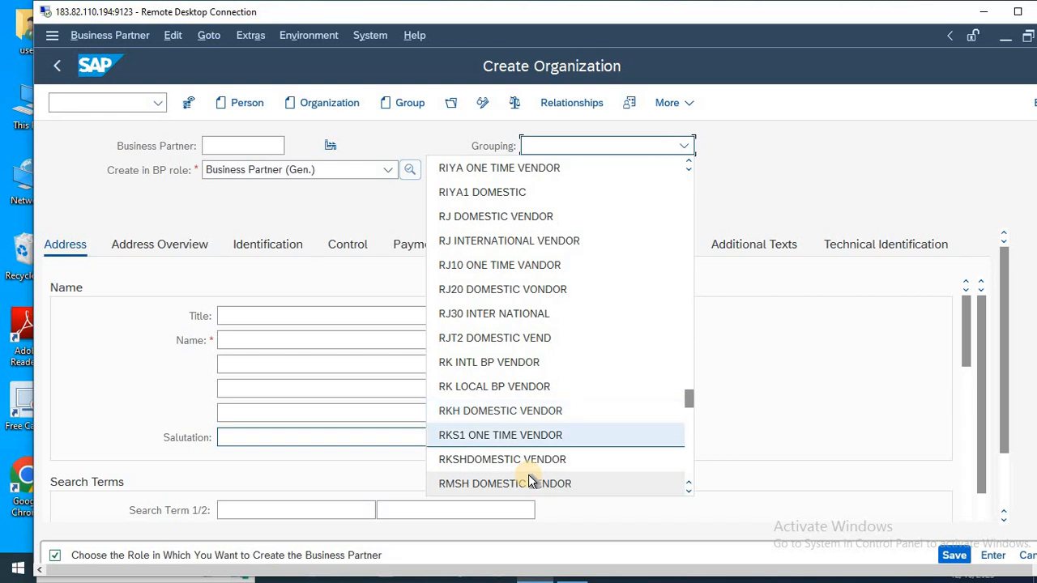
key(Up)
key(Return)
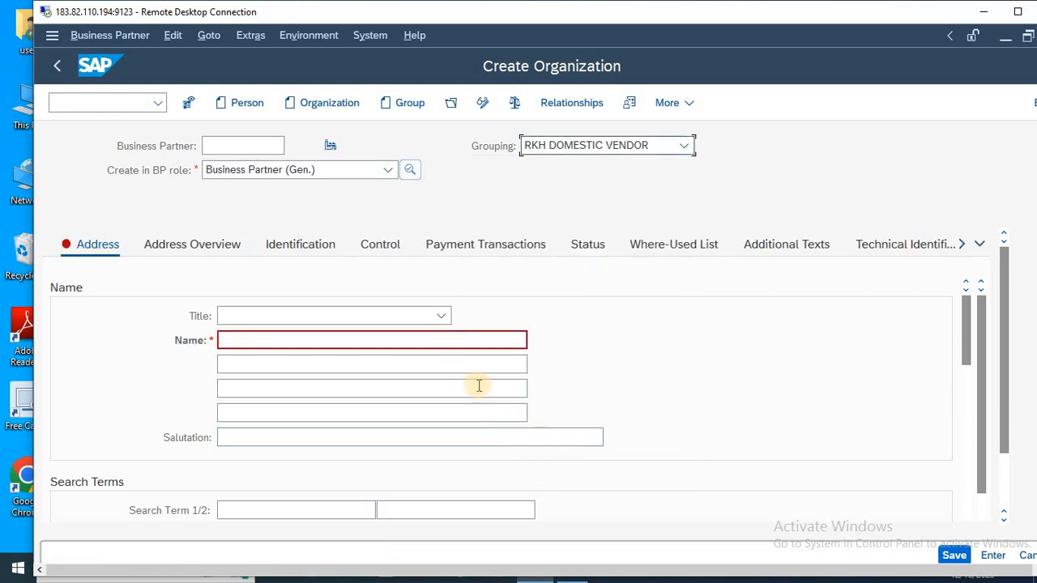
click(586, 148)
click(586, 147)
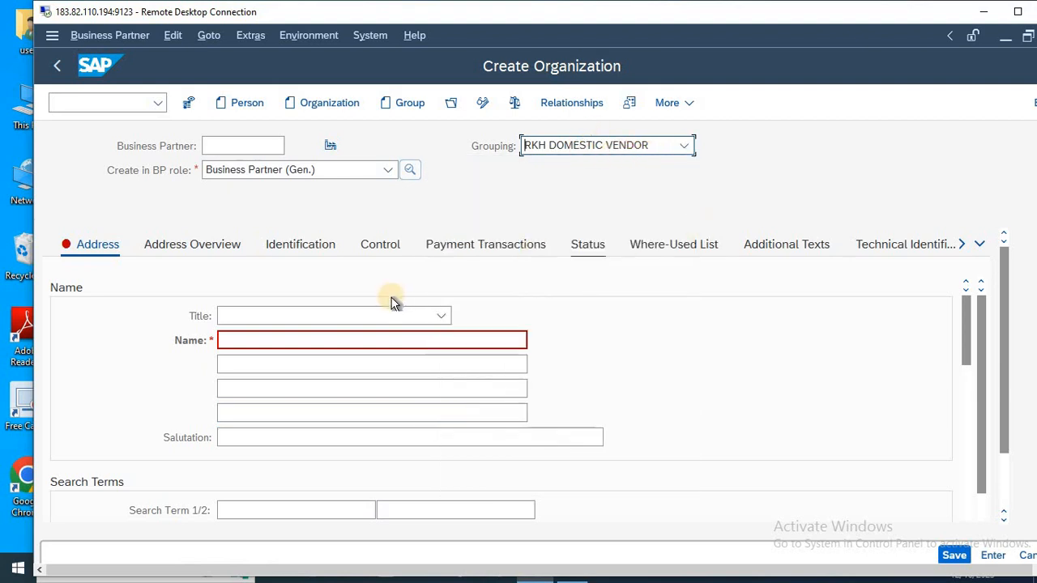
Set the organization's title to Company and its name to RKS PVT.LTD.
click(324, 318)
click(282, 338)
click(262, 341)
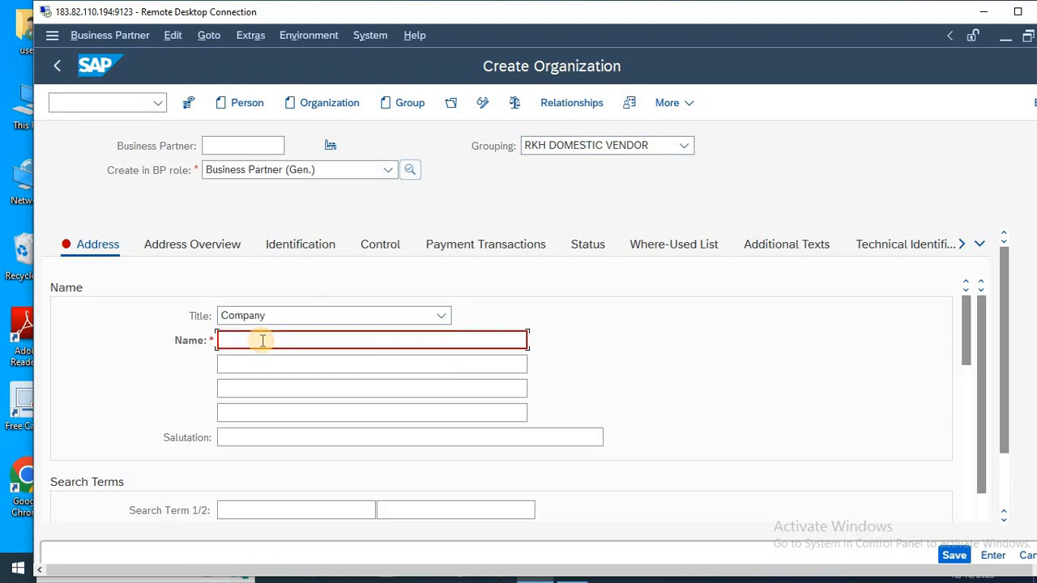
text(RKS PVT.LTD)
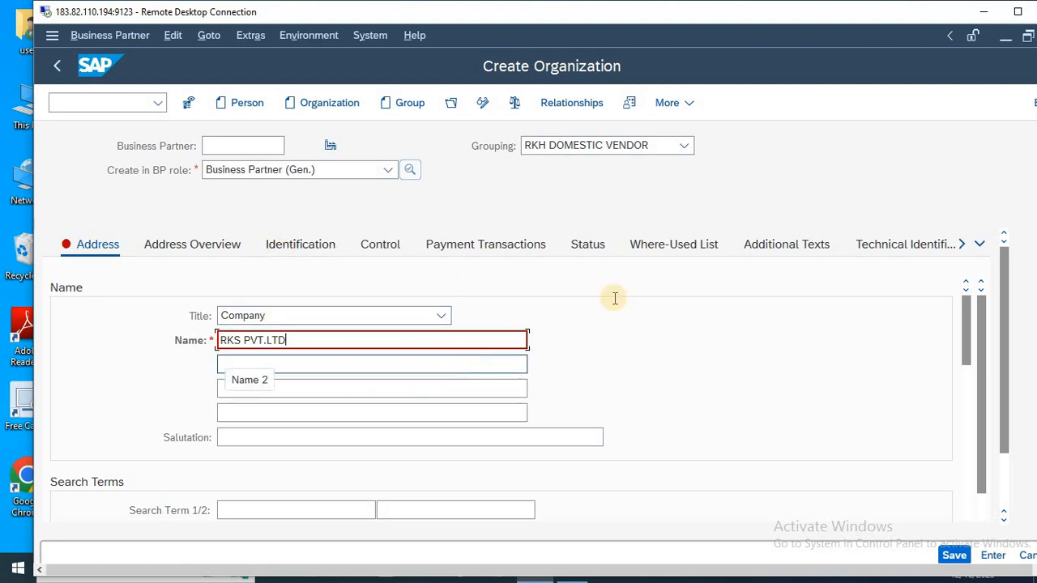
Fill in the organization's street, postal code and city, with country IN and region DL.
drag(970, 328, 973, 374)
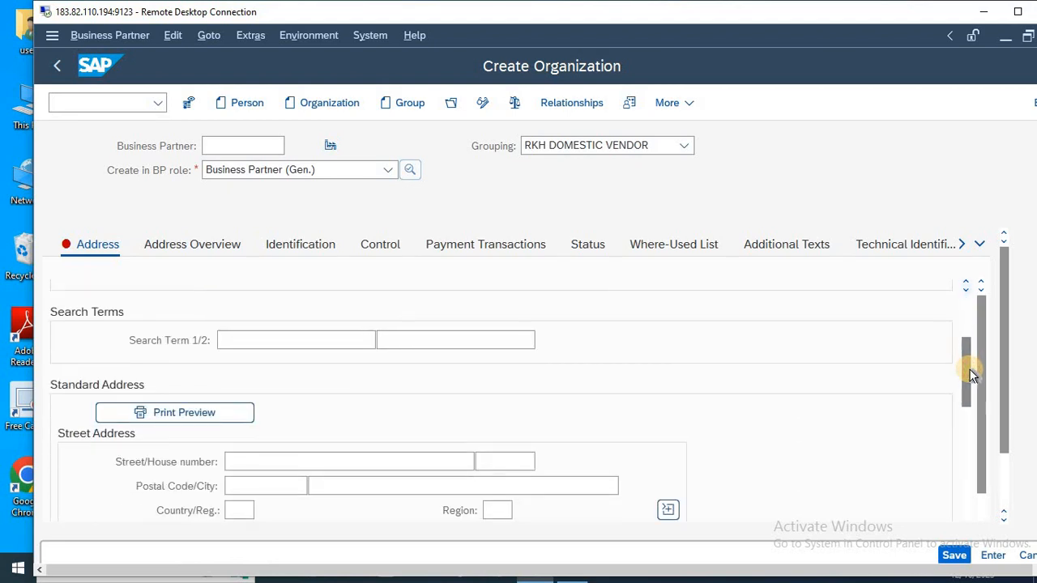
click(365, 460)
text(124578)
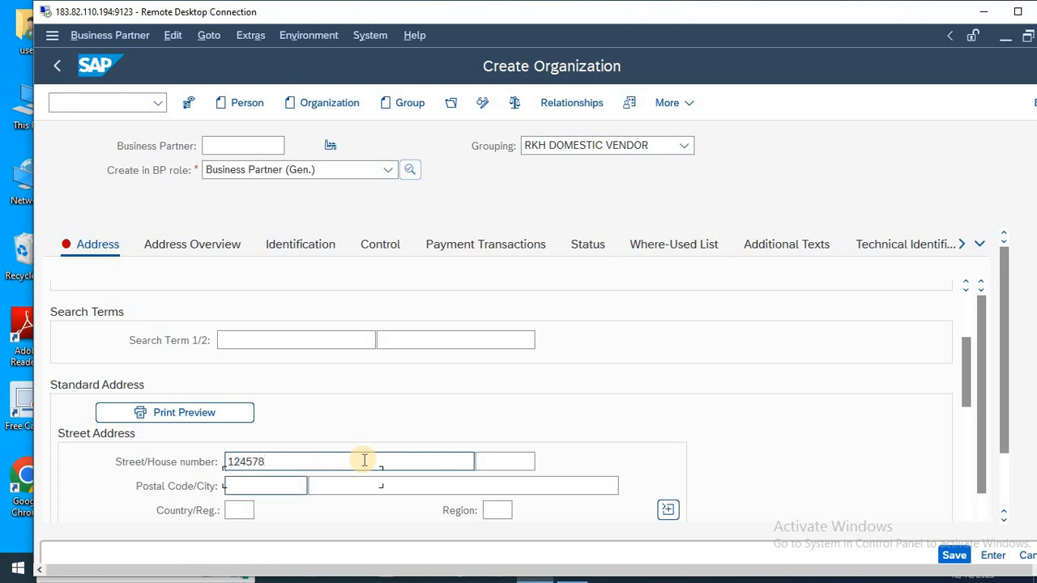
text(110062)
key(Tab)
text(NEW )
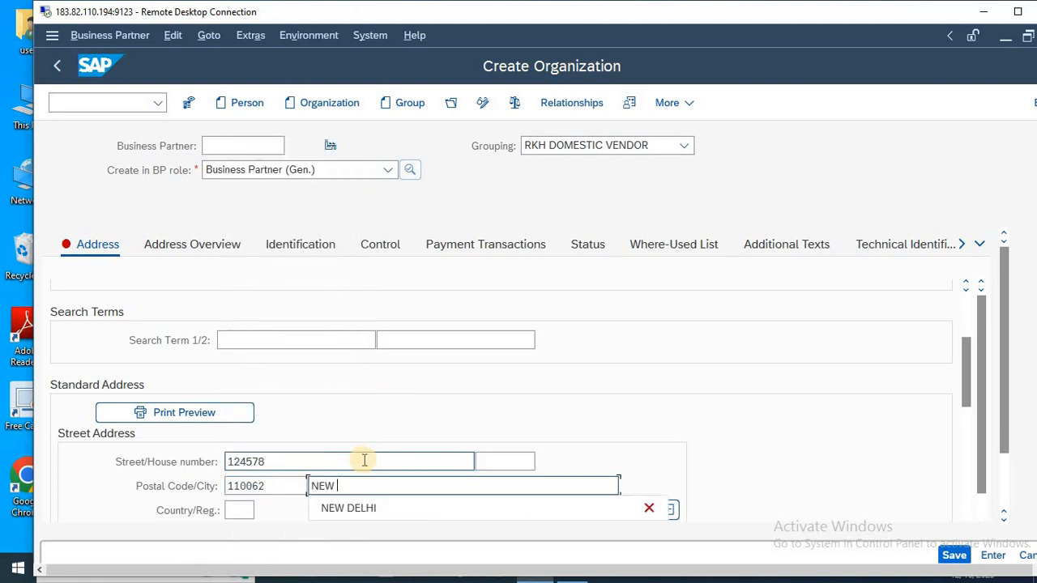
text(DELHI)
key(Tab)
text(IN)
key(Tab)
text(DL)
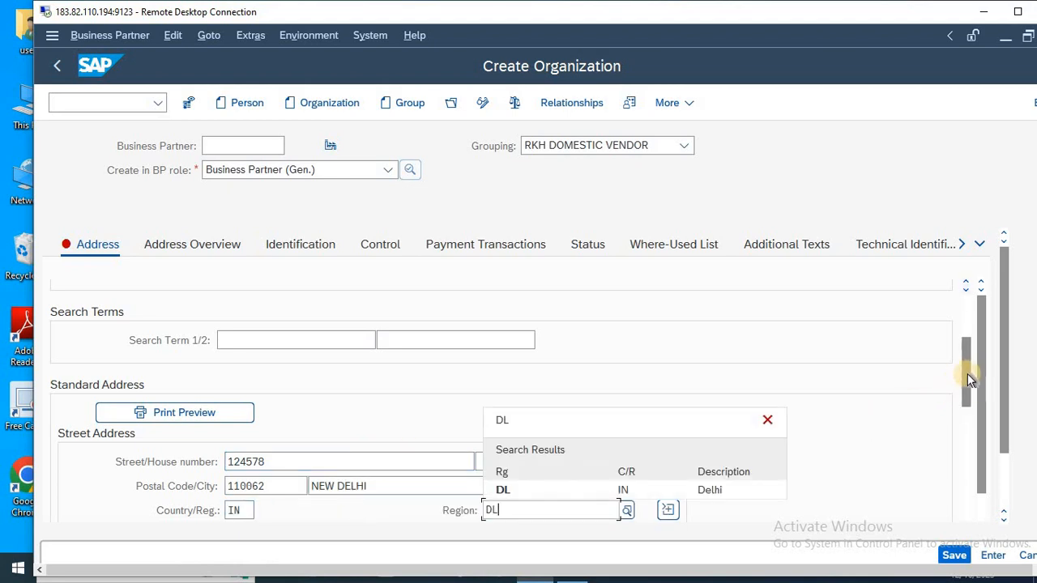
Set the organization's communication language to English.
drag(970, 374, 970, 422)
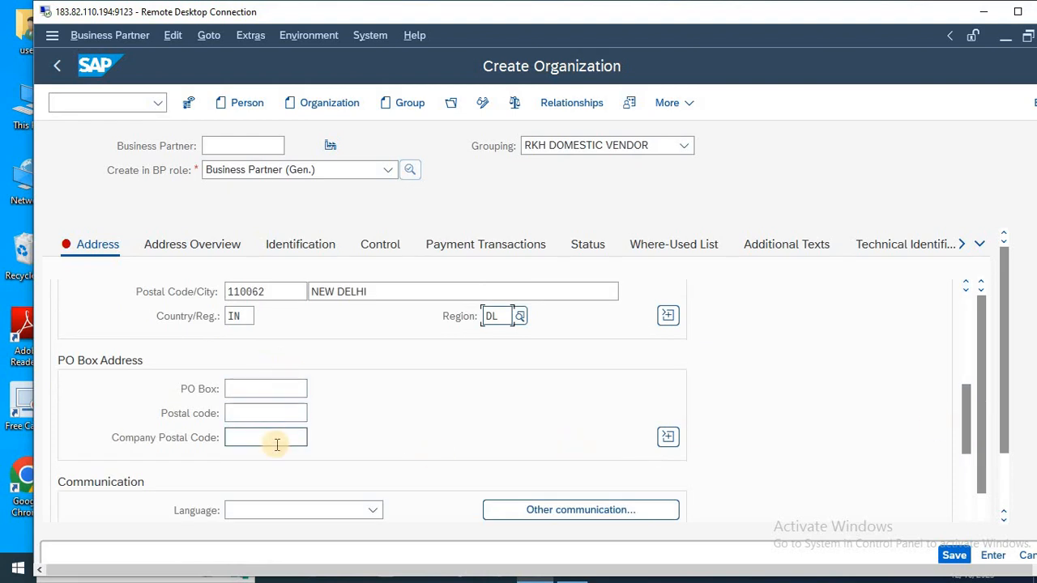
click(317, 511)
key(e)
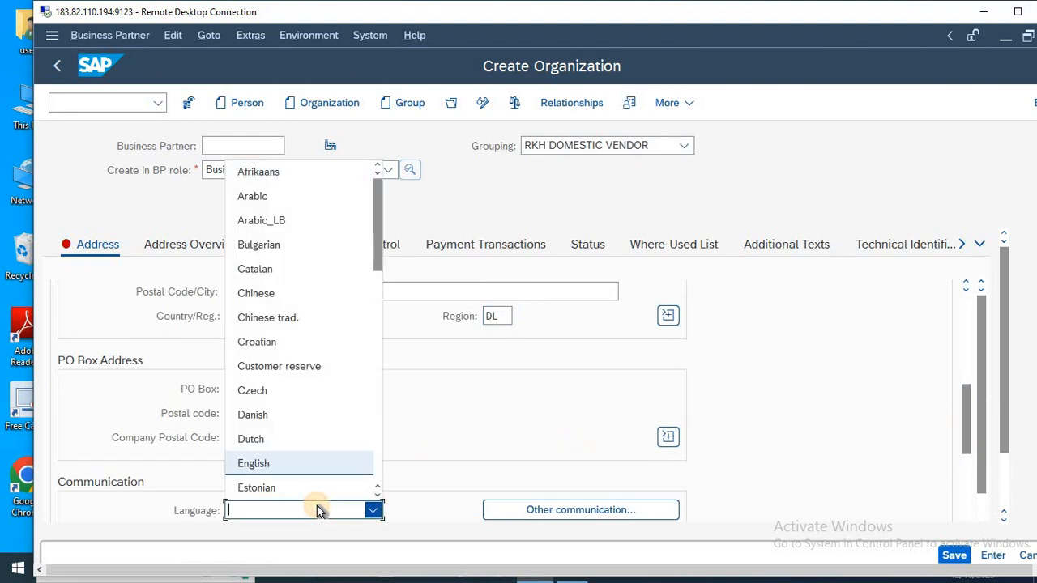
key(Return)
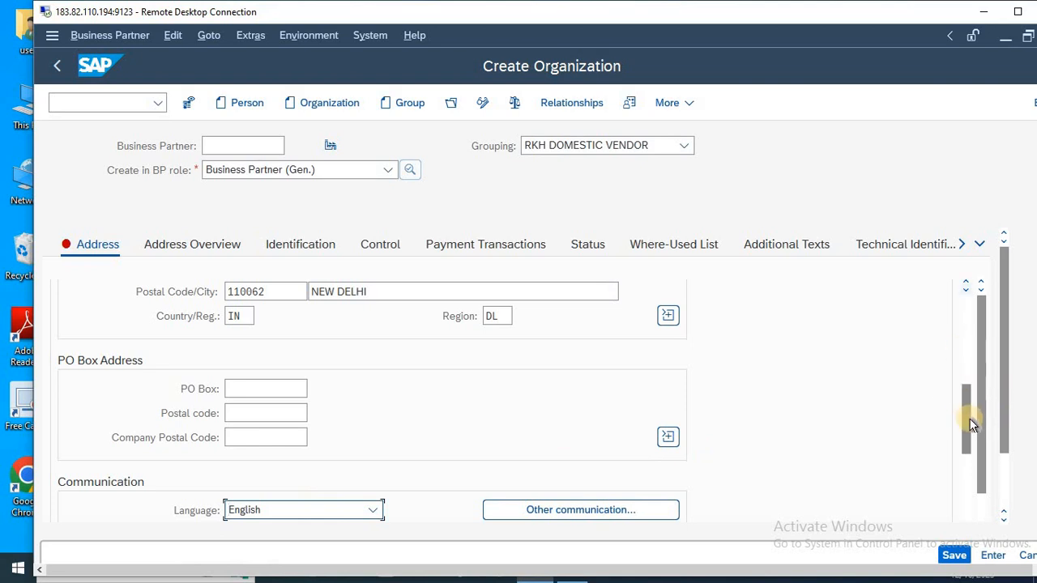
Enter NEW DELHI as the first search term, then check the address overview and return to the address data.
drag(967, 420, 968, 361)
click(262, 387)
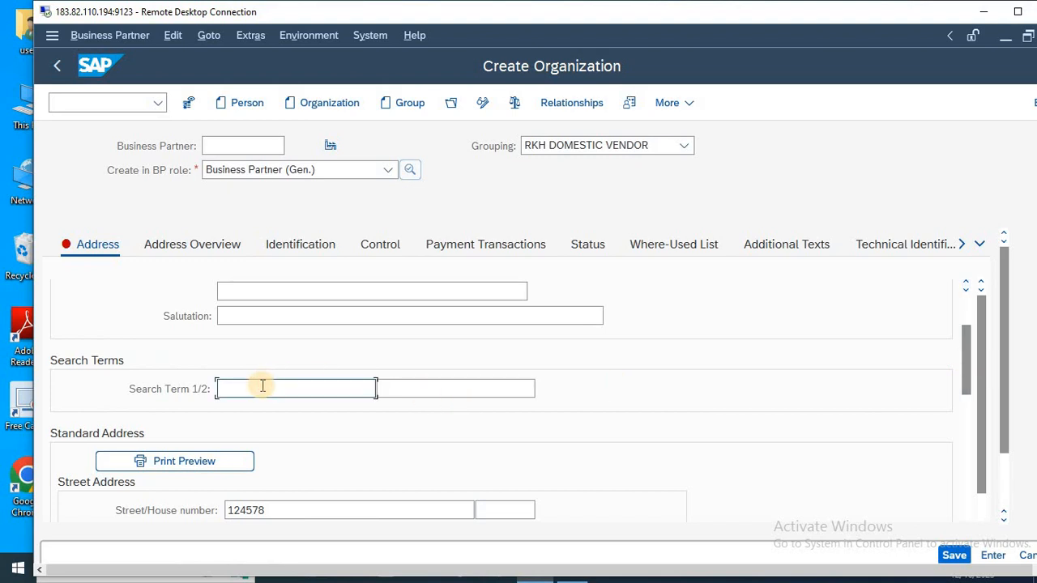
text(NEW DELHI)
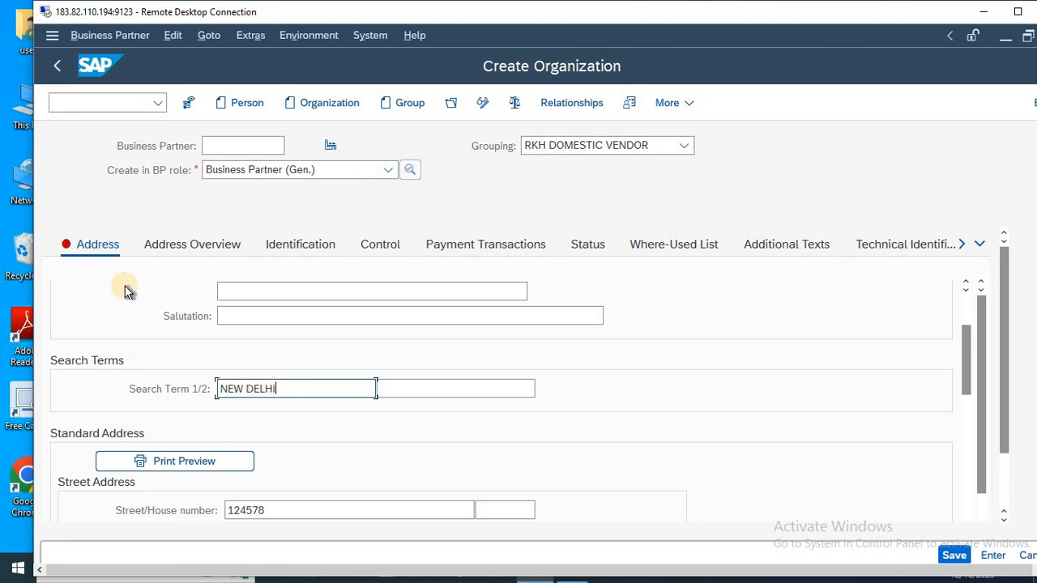
click(206, 254)
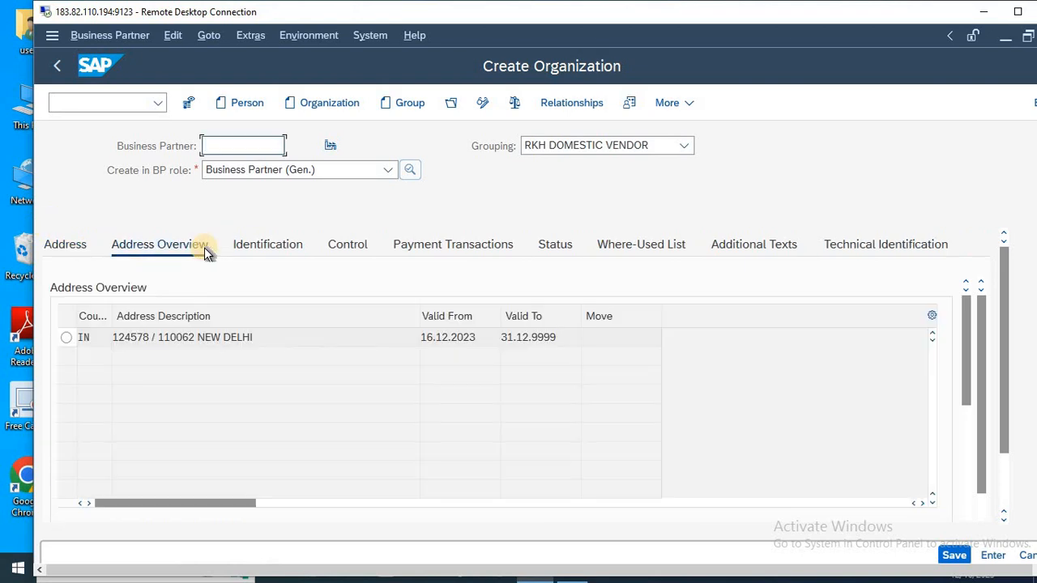
click(86, 250)
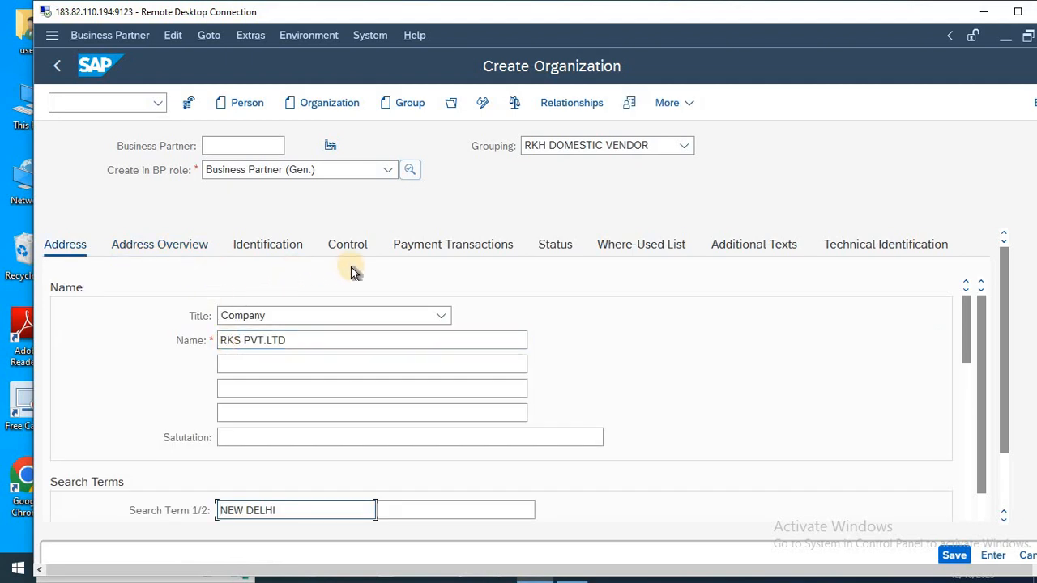
Add a bank details row with ID IN, country IN, bank key 878898 and bank account SBI BANK.
click(441, 248)
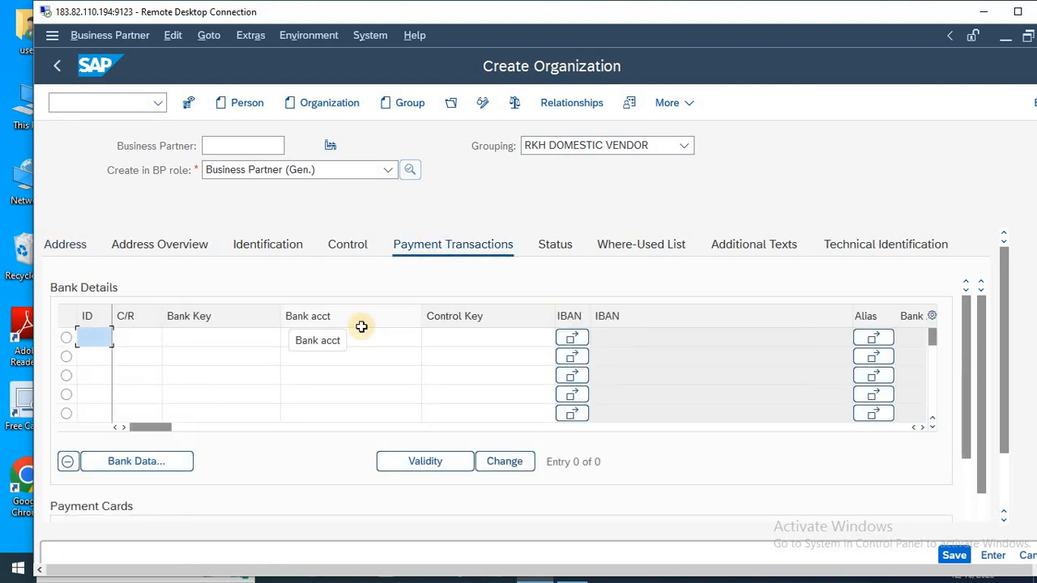
text(IN)
key(Tab)
text(IN)
key(Tab)
text(878898)
key(Tab)
text(SBI BANK)
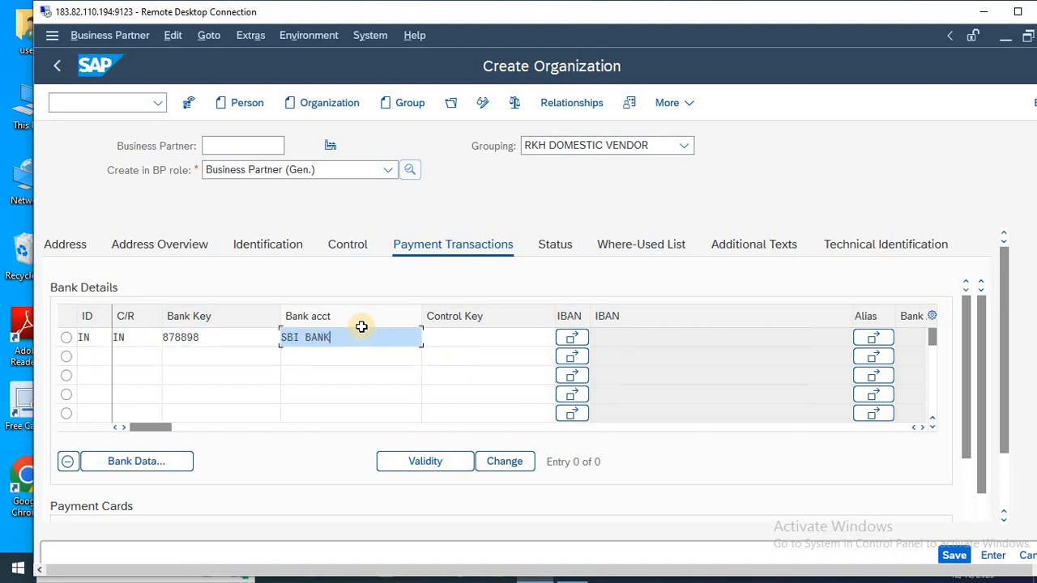
key(Return)
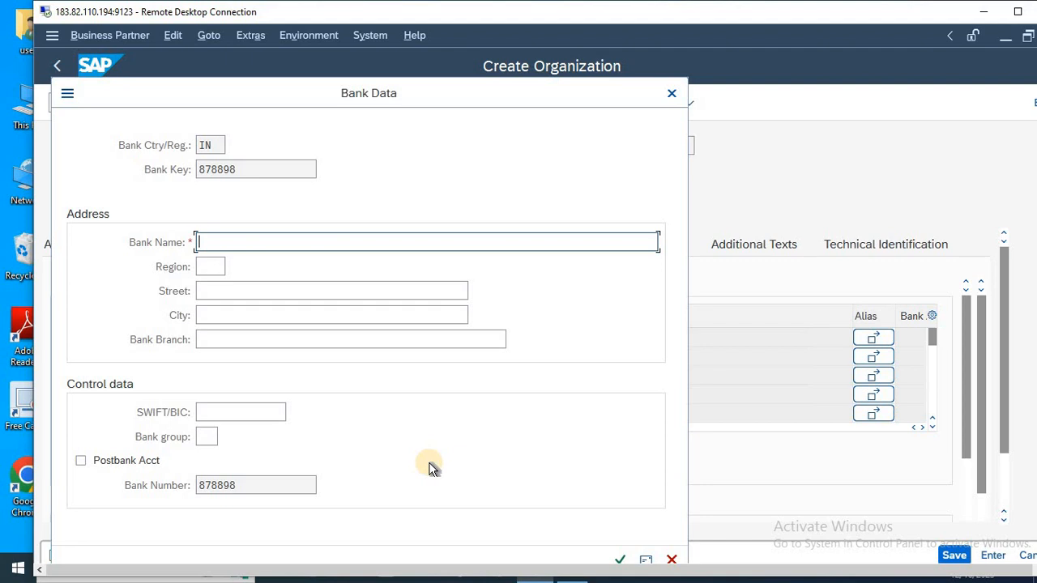
Fill in the bank data with name SBI BANK, region DL, the street, city NEW DELHI and branch NOIDA, and confirm it.
text(SBI BANK)
key(Tab)
text(D)
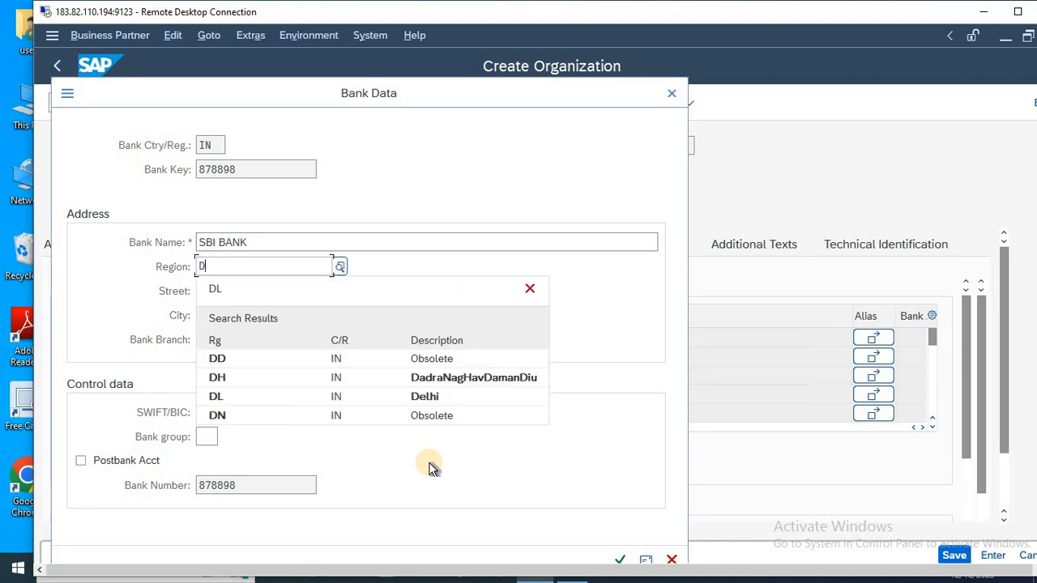
text(L)
key(Tab)
text(87989808)
key(Tab)
text(NEW DELHI)
key(Tab)
text(NOIDA)
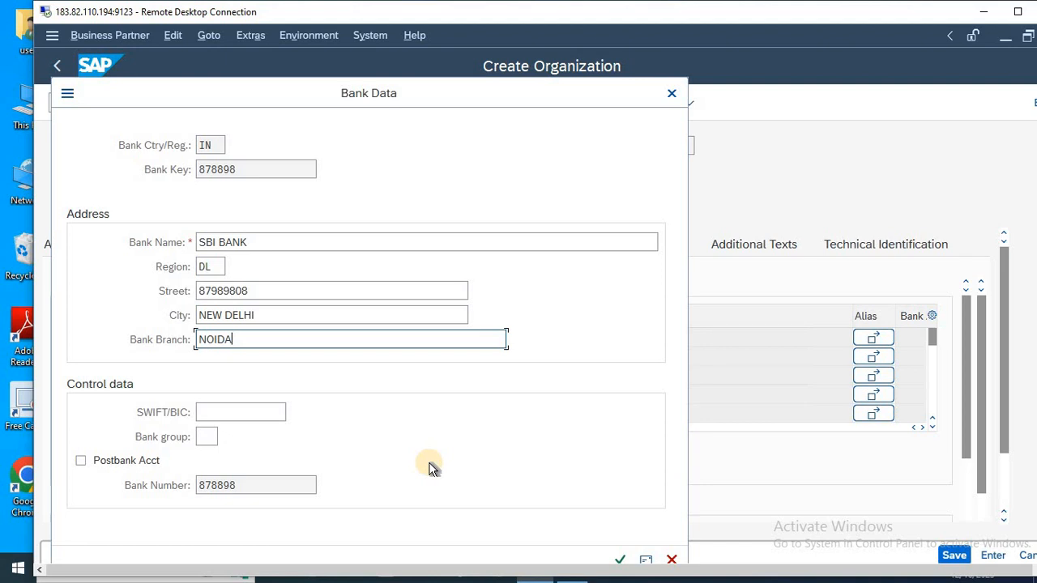
click(620, 559)
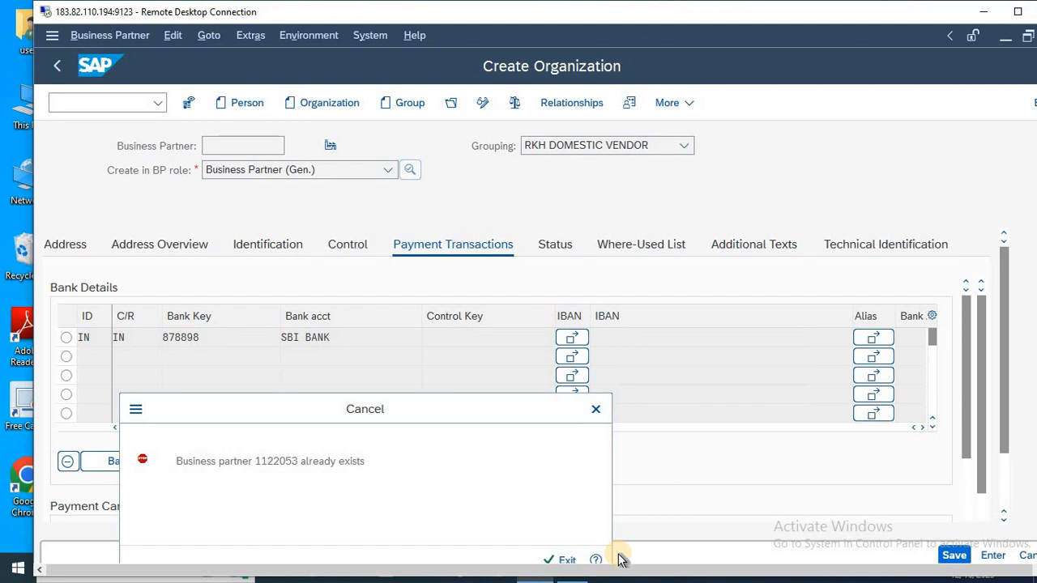
Exit the organization entry to SAP Easy Access and run transaction BP again.
key(Return)
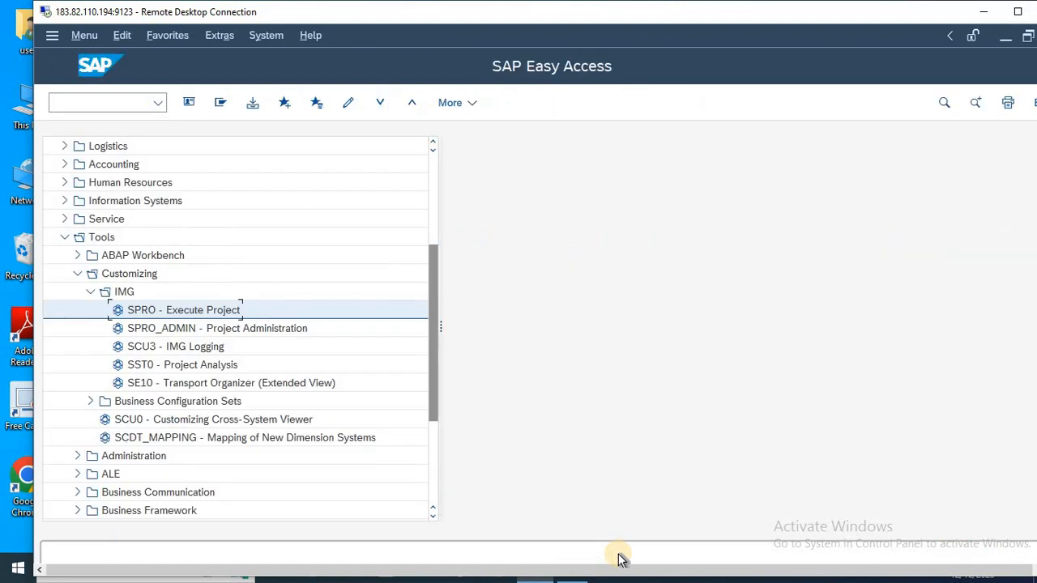
click(102, 99)
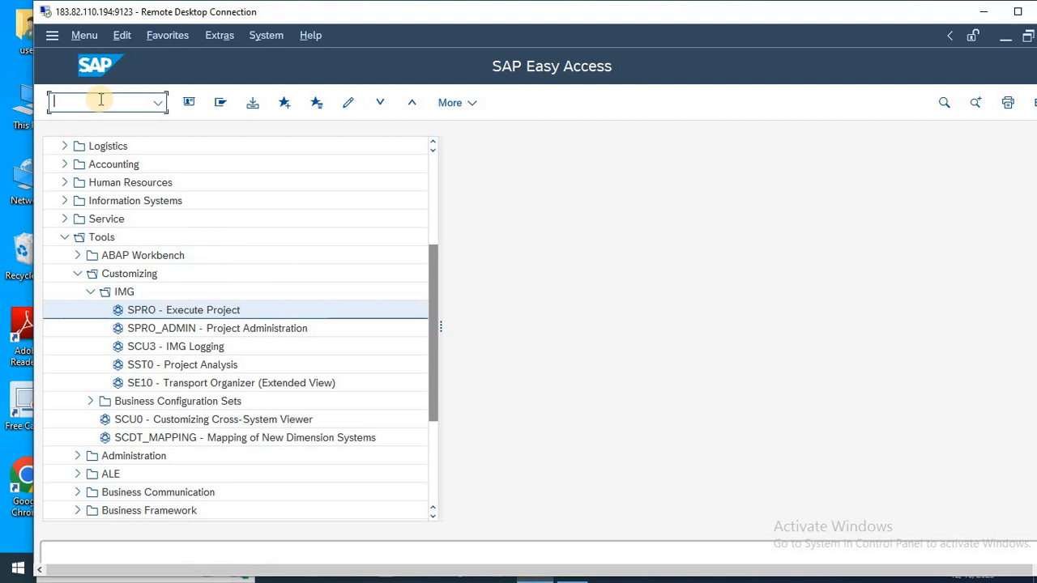
text(bp)
key(Return)
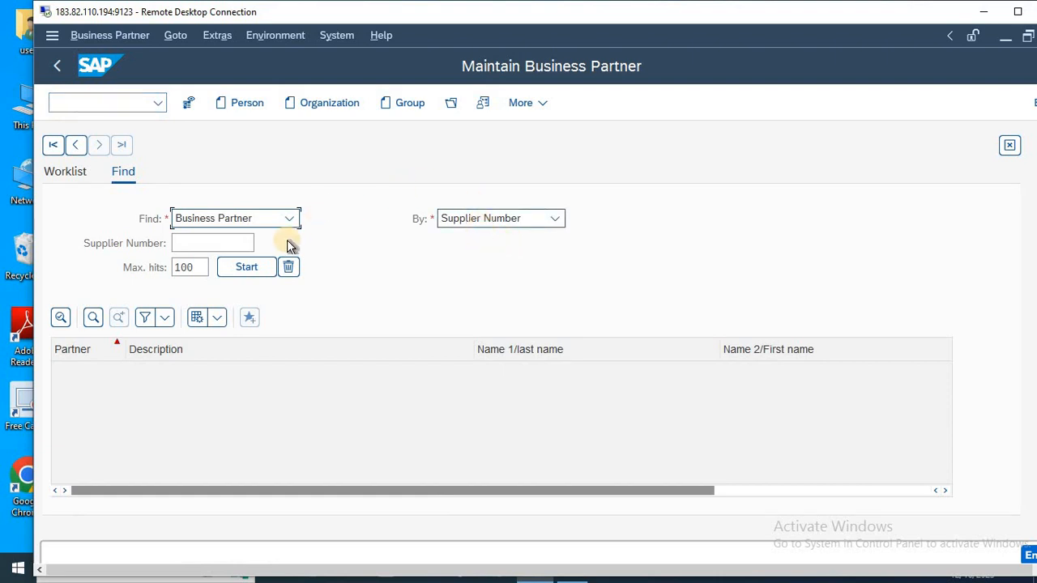
Look up suppliers by company code LIFE and transfer the chosen supplier's number into the business partner search.
click(251, 243)
click(261, 242)
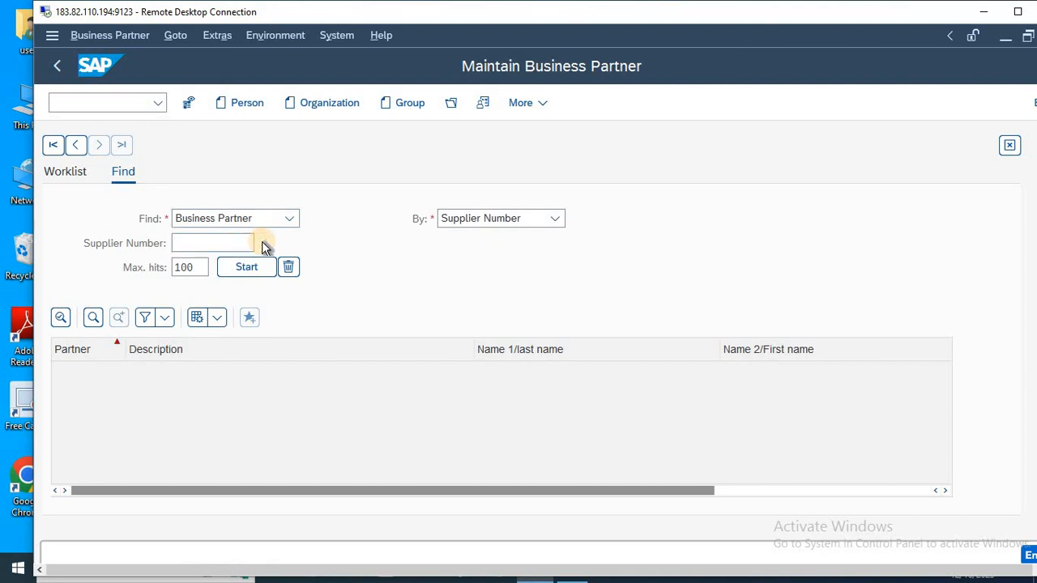
click(354, 369)
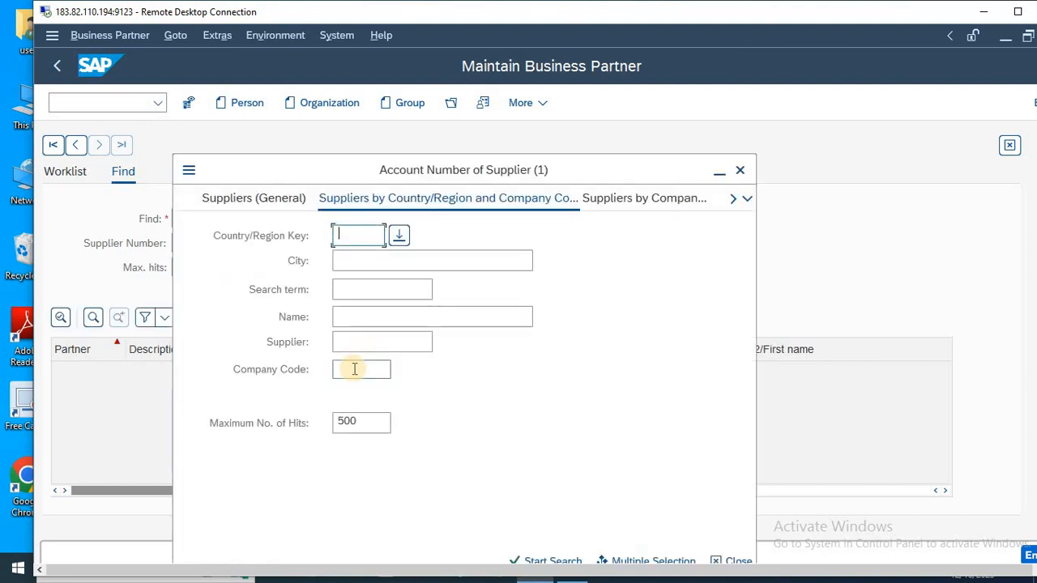
text(LIFE)
key(Return)
Run the search for the transferred supplier number, open the matching business partner and view its address data.
key(Return)
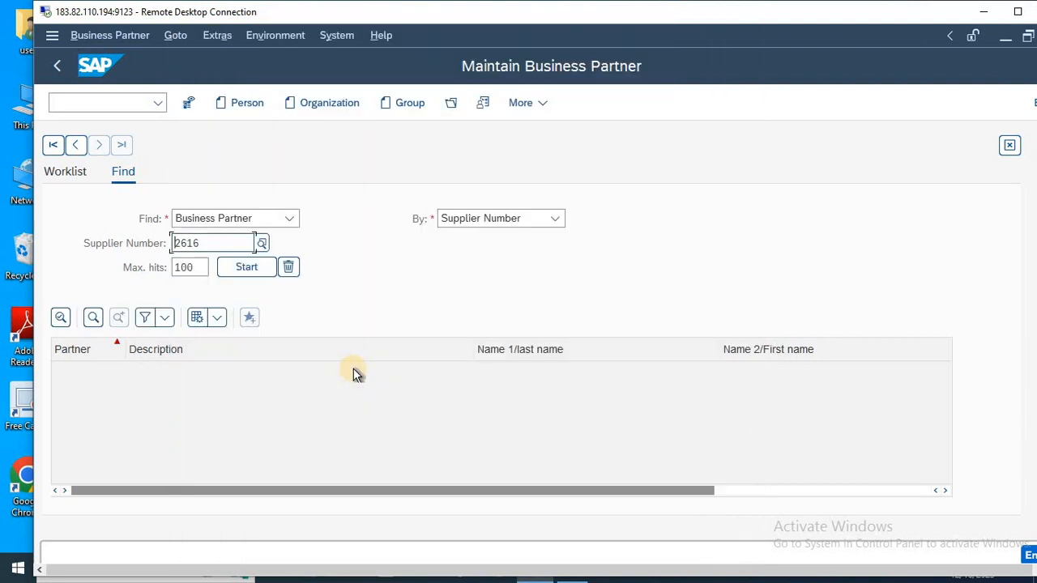
key(Return)
click(207, 372)
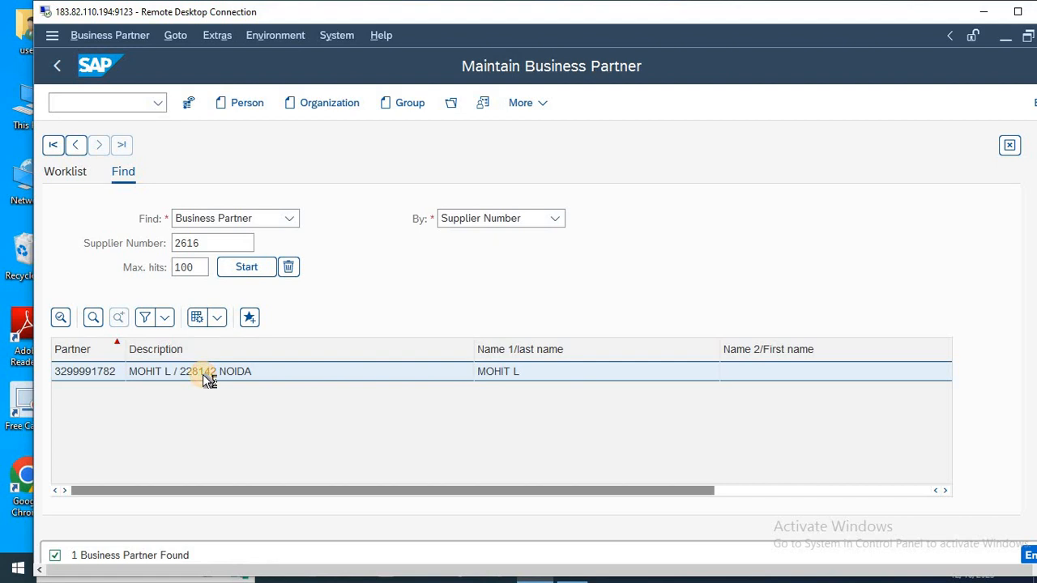
double_click(261, 371)
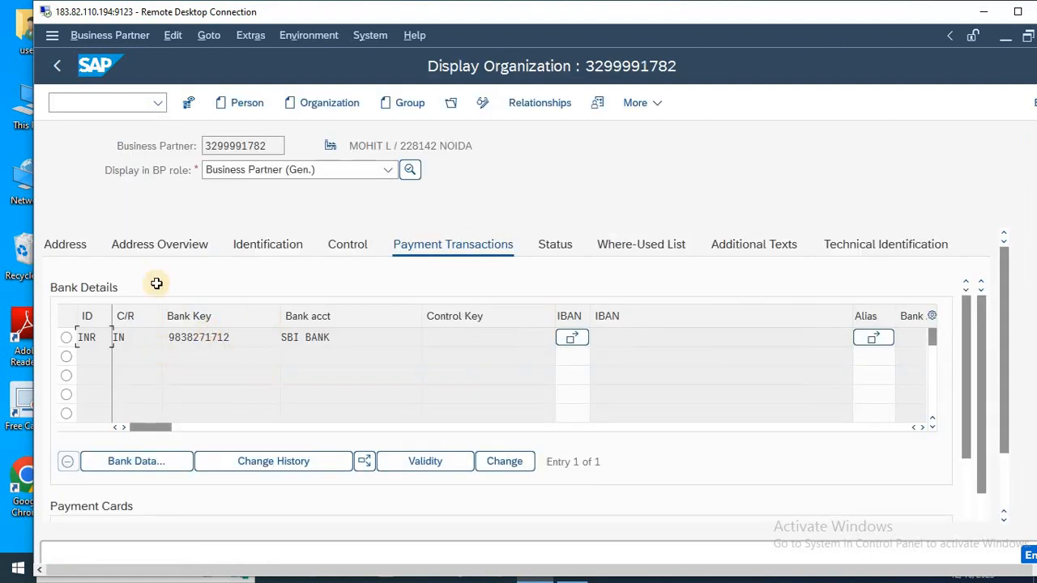
click(77, 242)
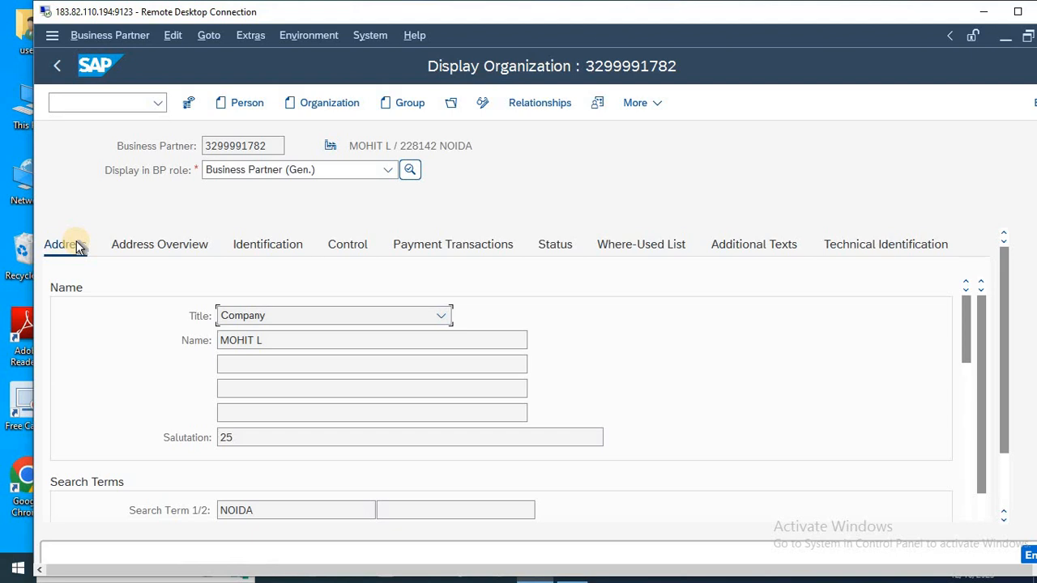
Exit the displayed organization to SAP Easy Access and run transaction BP.
click(94, 108)
text(/N)
key(Return)
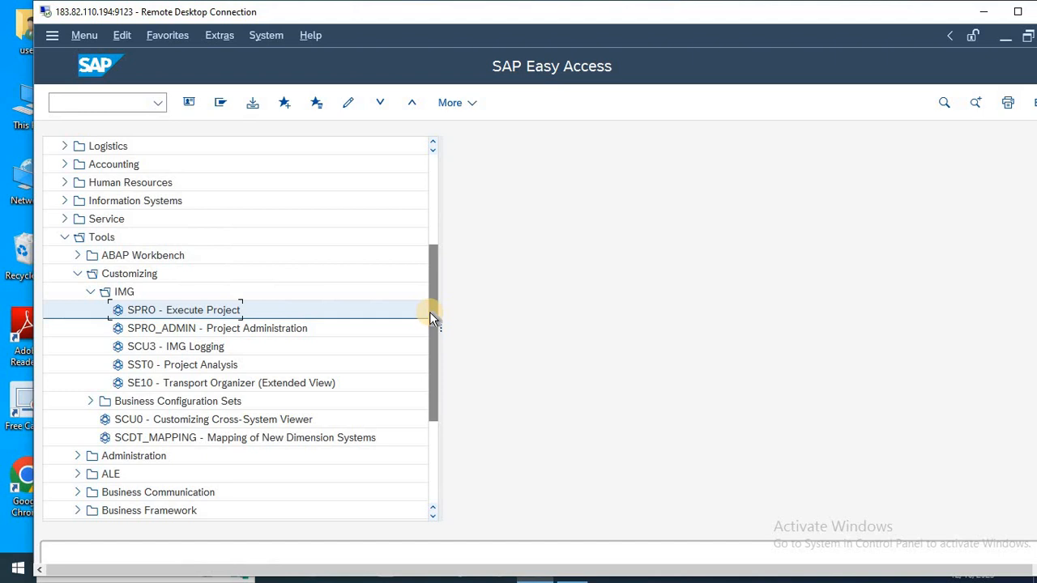
click(119, 104)
text(BP)
key(Return)
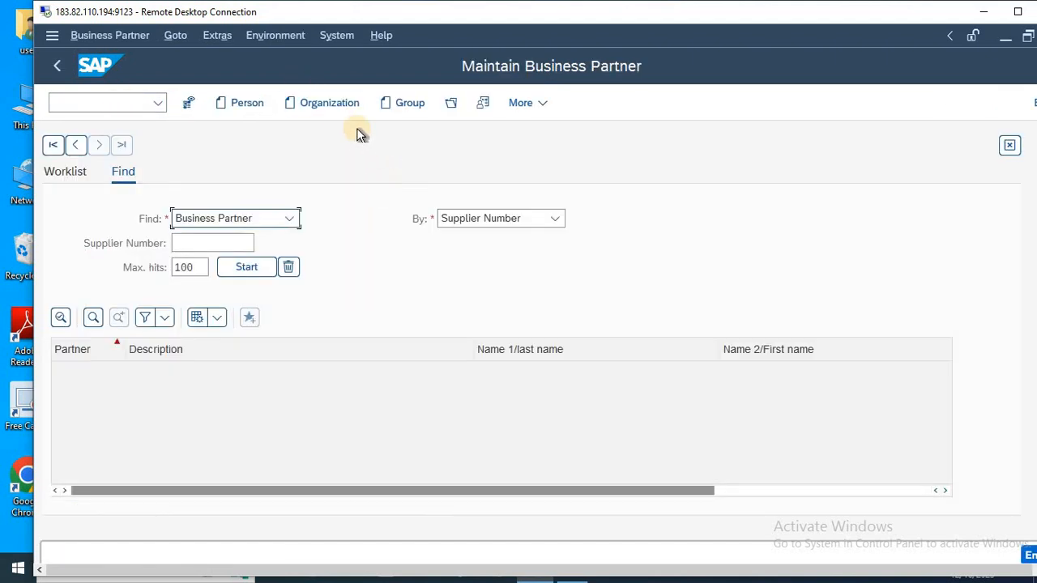
Start a new business partner organization with the grouping WAR DOMESTIC VENDOR.
click(324, 106)
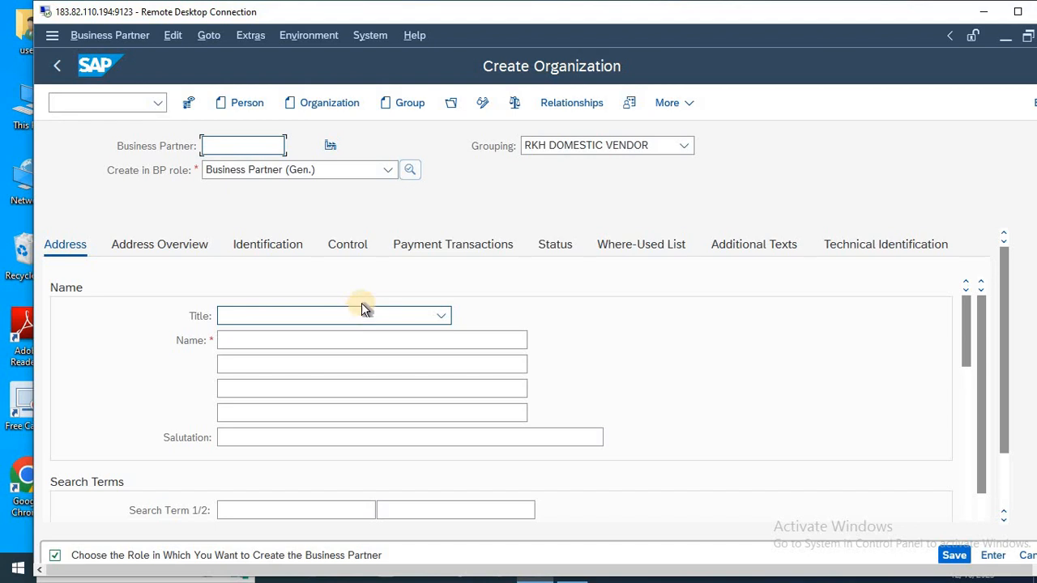
click(592, 146)
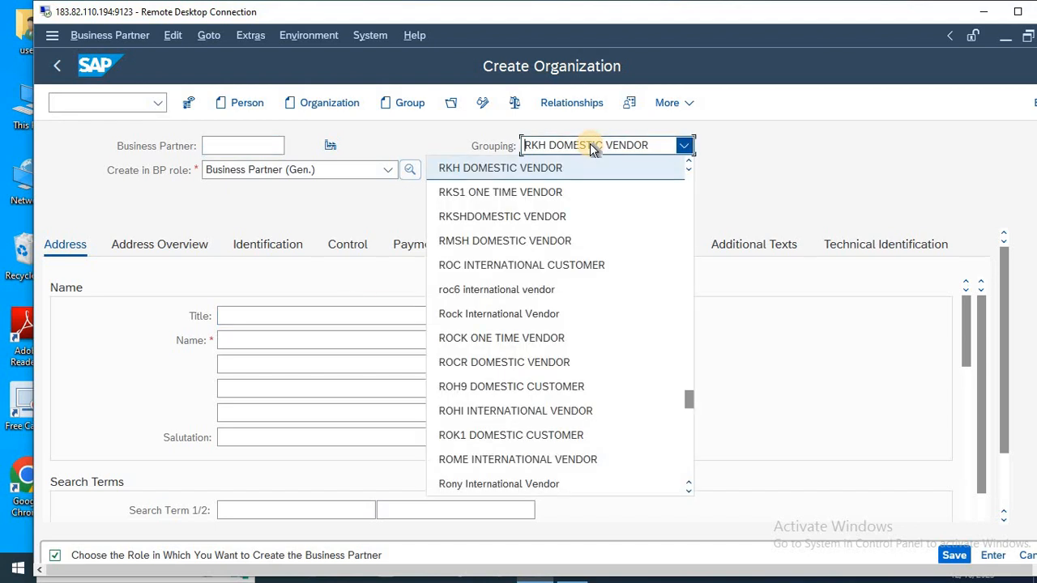
text(war)
key(Return)
Set the organization's title to Company and its name to DMP PVT.LTD.
click(303, 322)
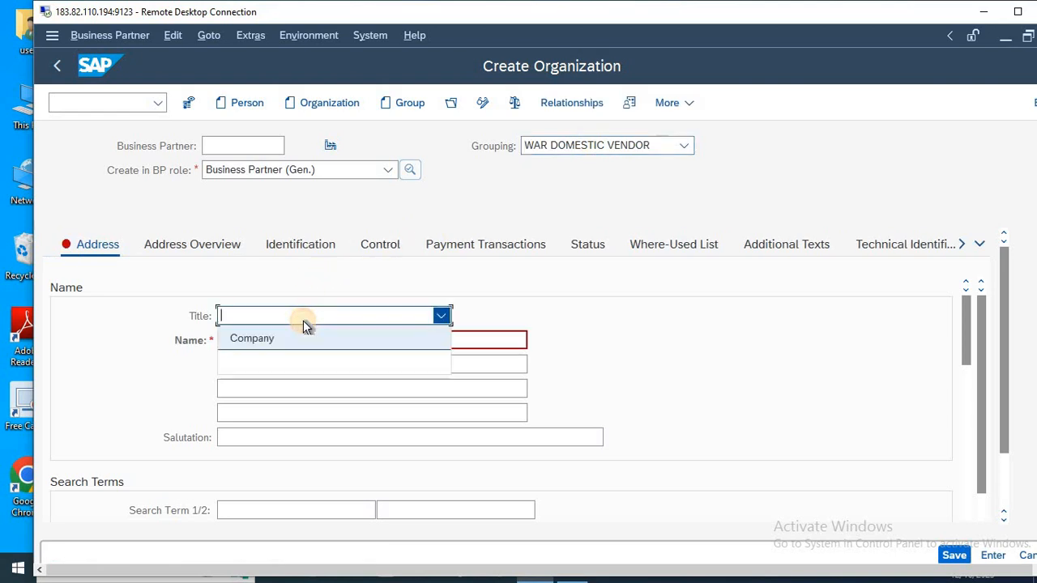
click(276, 338)
click(263, 339)
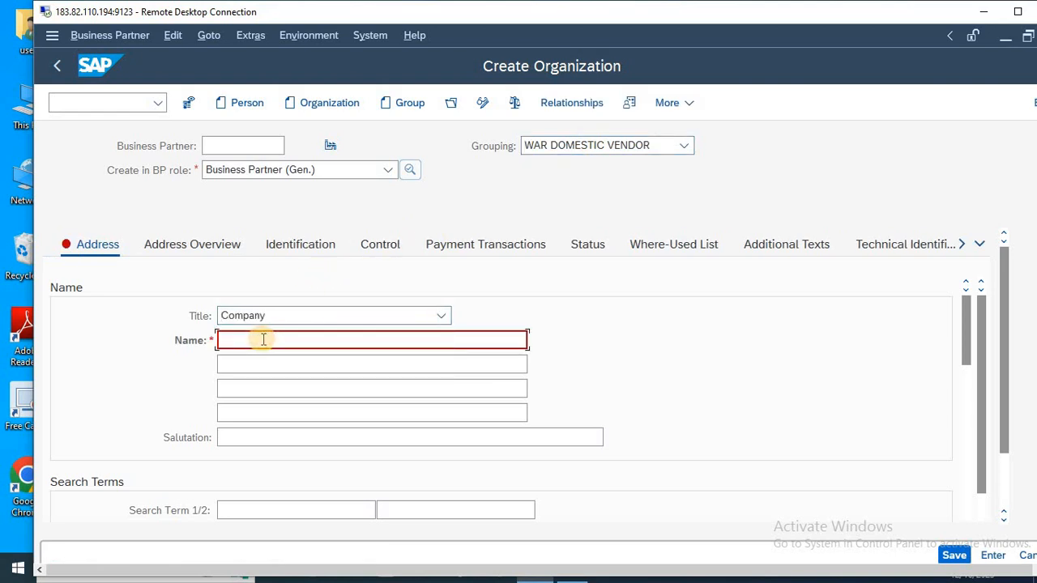
text(DMP PVT.LTD)
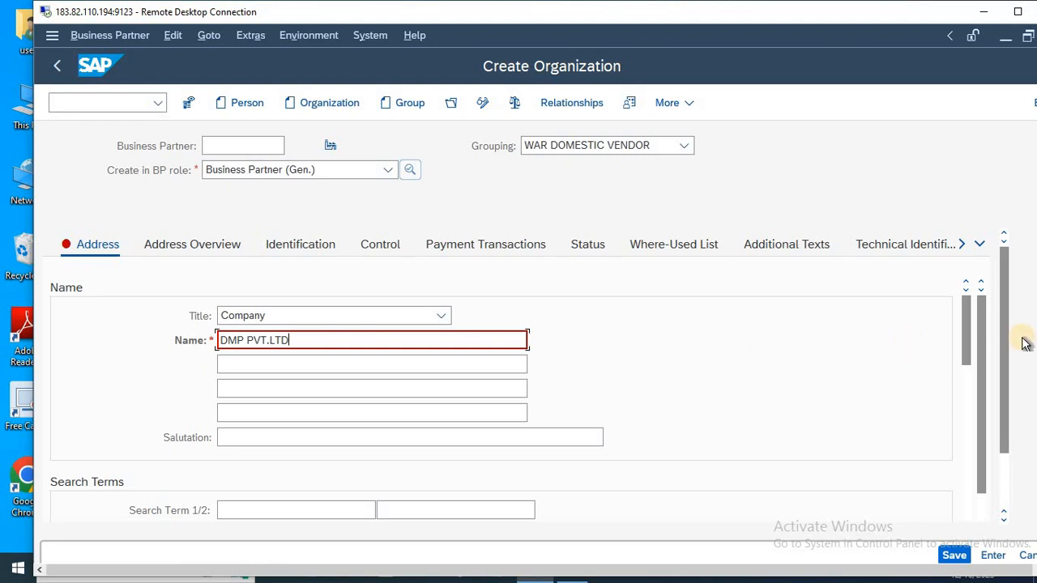
Fill in the organization's street, postal code and city, with country IN and region DL.
drag(969, 346, 968, 411)
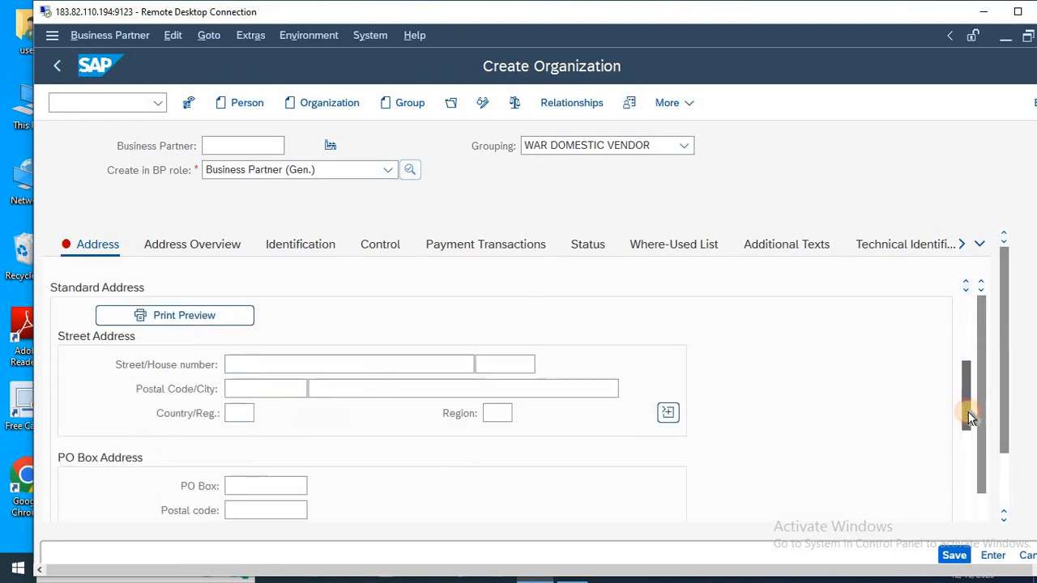
click(310, 365)
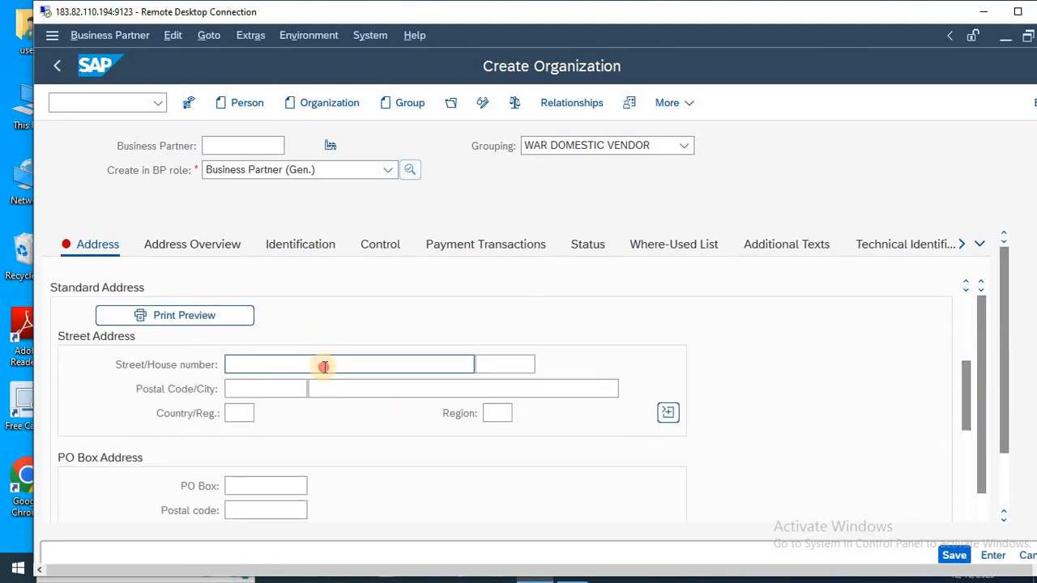
text(65478)
key(Tab)
text(110062)
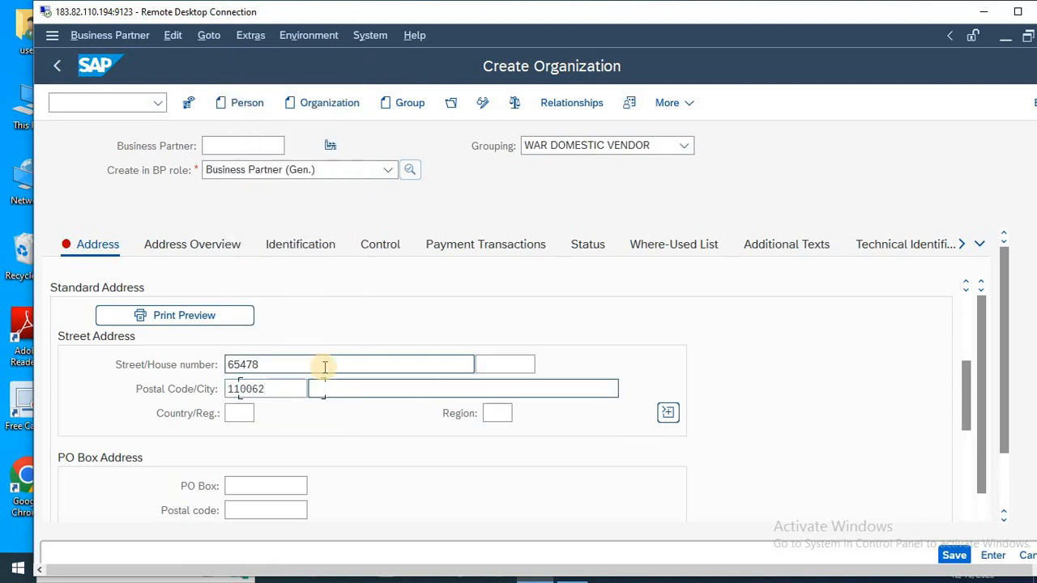
key(Tab)
text(NEW DELHI)
key(Tab)
text(IN)
key(Tab)
text(DL)
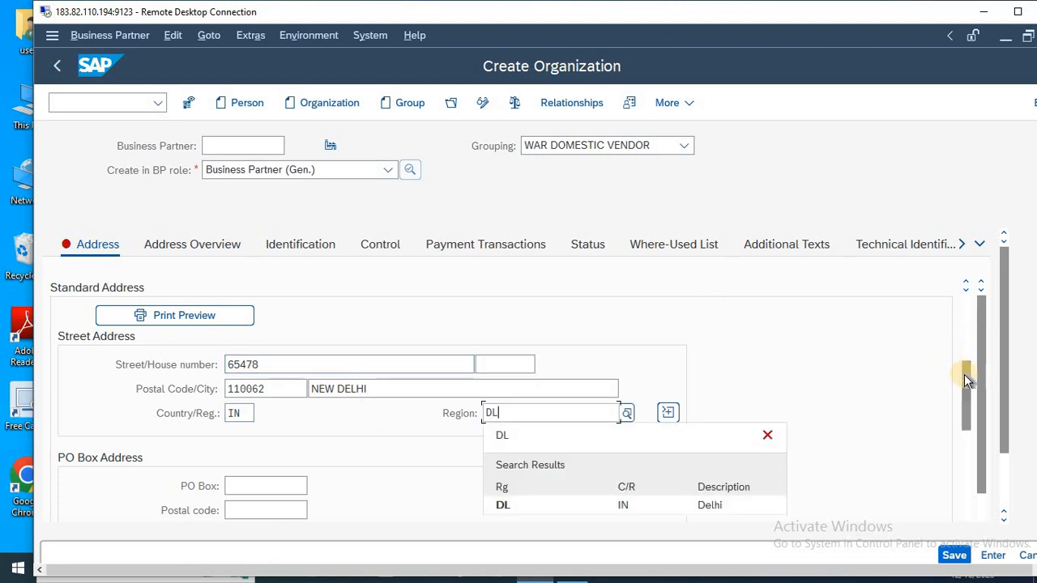
Set the organization's communication language to English.
drag(966, 381, 968, 454)
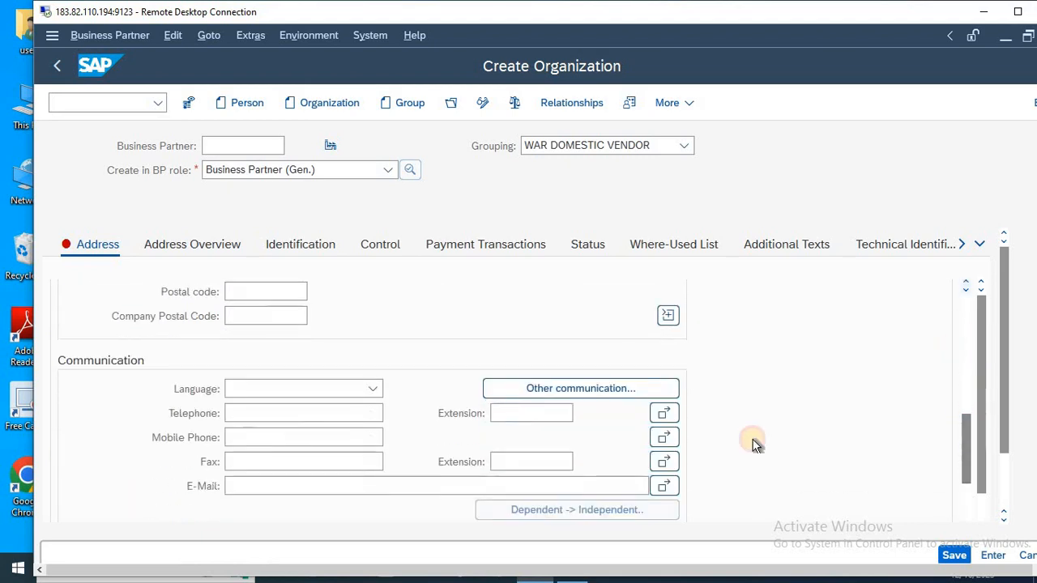
click(260, 389)
key(e)
key(Return)
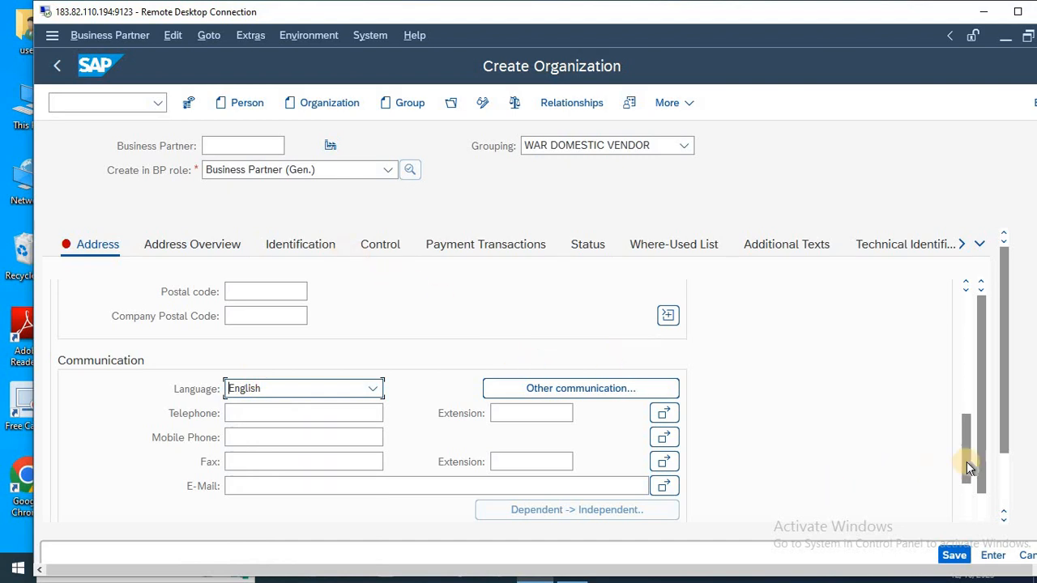
Enter NEW DELHI as the organization's first search term.
drag(966, 426, 965, 354)
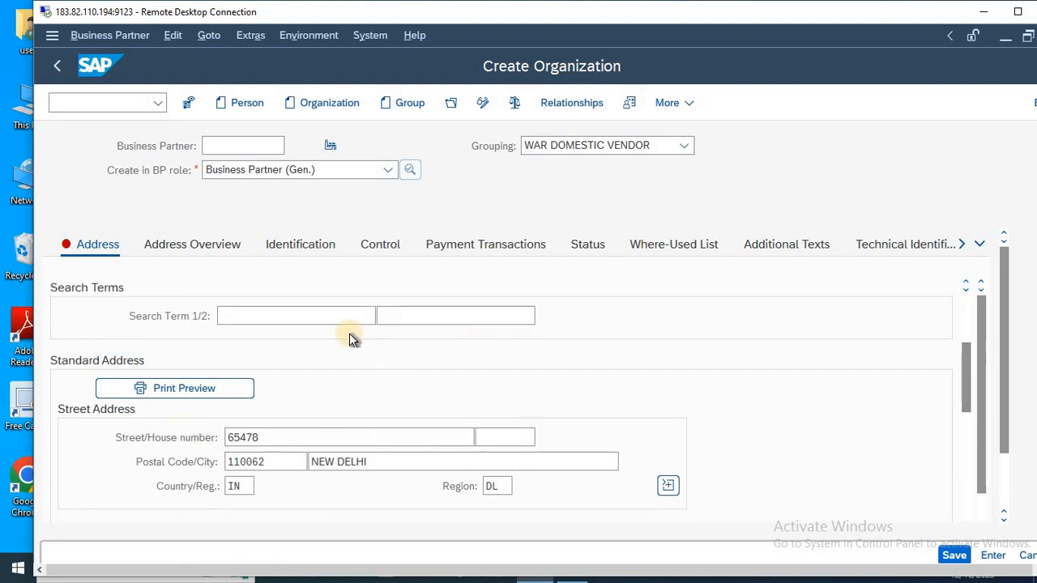
click(277, 317)
text(NEW)
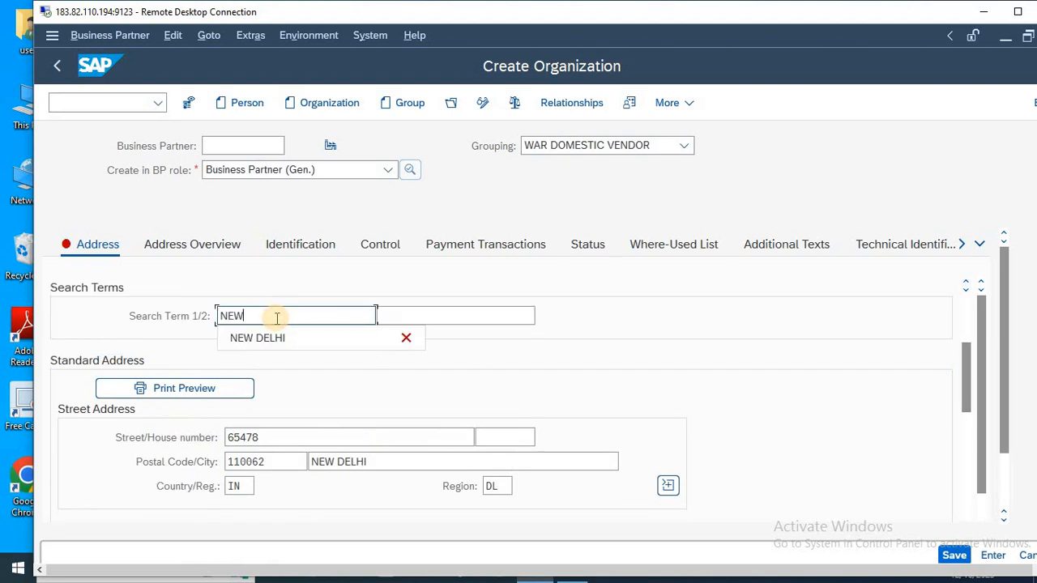
text( DELIH)
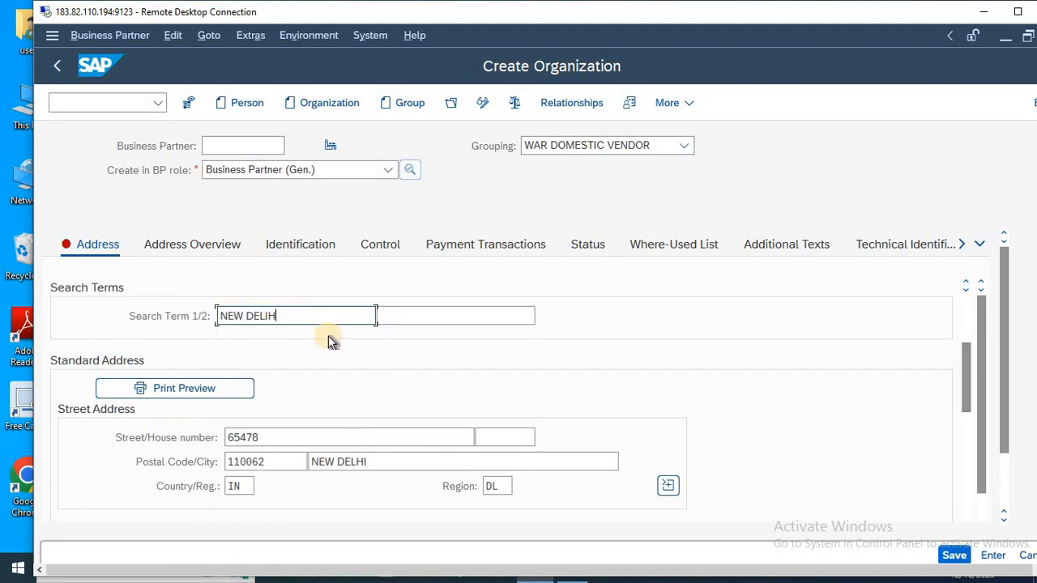
key(BackSpace)
key(BackSpace)
key(BackSpace)
text(LHI)
Add a bank details row with ID IN, country IN, bank key 899797 and bank account HDFC BANK.
click(469, 239)
text(IN)
key(Tab)
text(IN)
key(Tab)
text(899797)
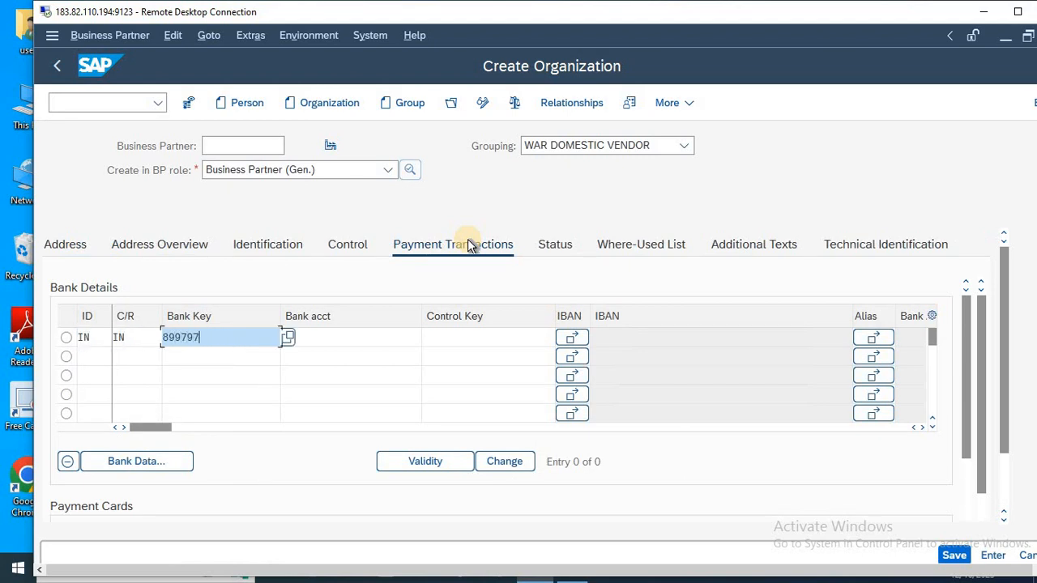
key(Tab)
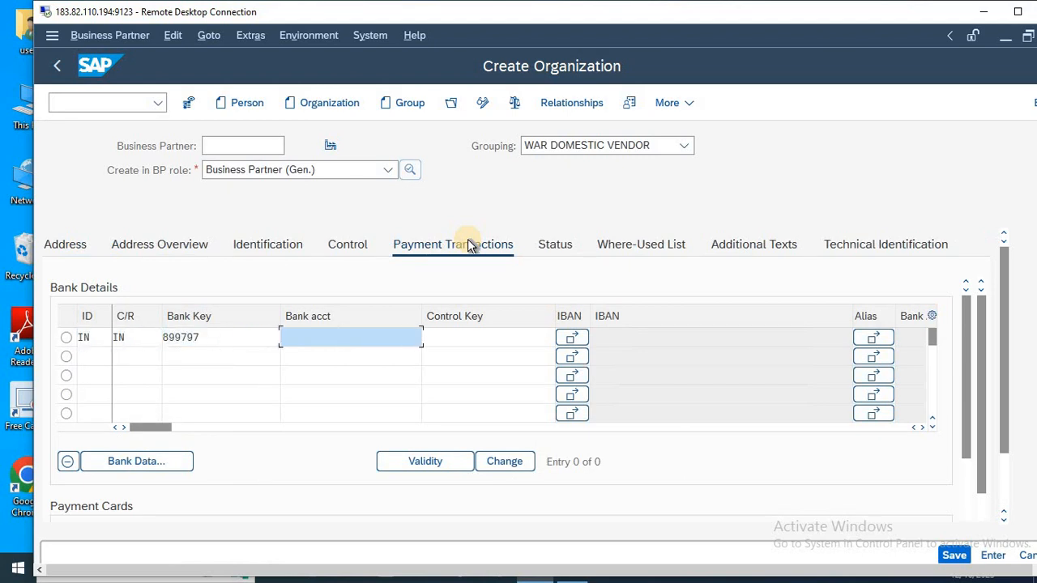
text(HDFC BANK)
key(Return)
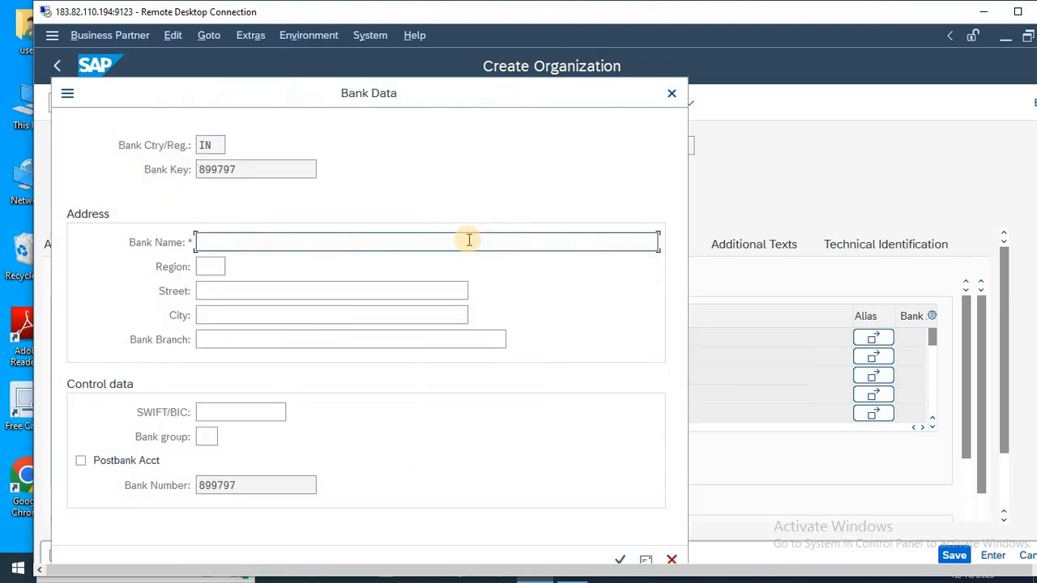
Fill in the bank data with name HDFC BANK, region DL, the street, city NEW DELHI and branch NOIDA, and confirm it.
text(HDFC BANK)
key(Tab)
text(DL)
key(Tab)
text(548787)
key(Tab)
text(NEW DELHI)
key(Tab)
text(NOIDA)
key(Return)
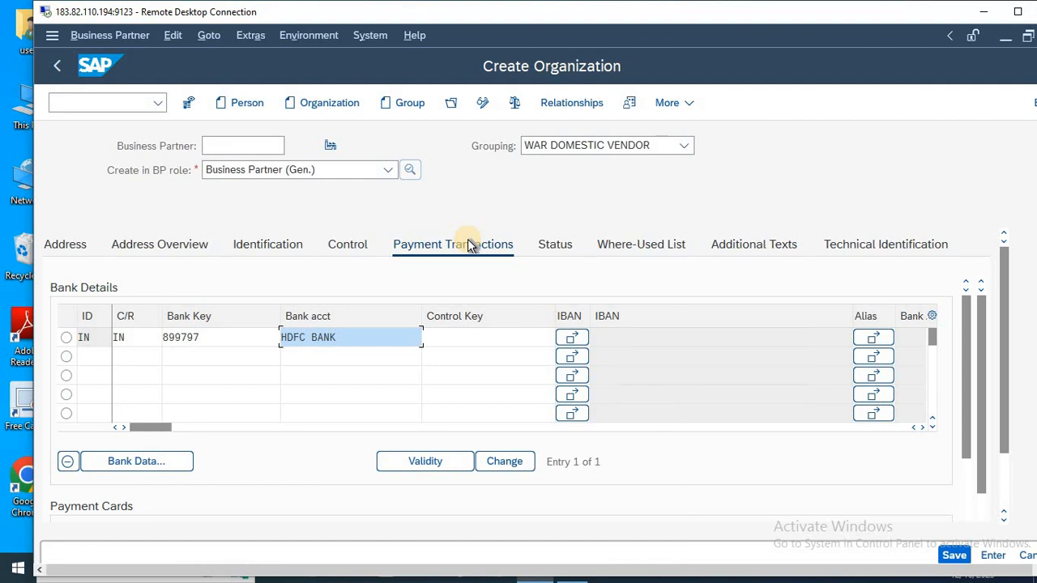
Maximize the remote desktop window, save the new organization and switch it to change mode.
click(1017, 11)
key(ctrl+s)
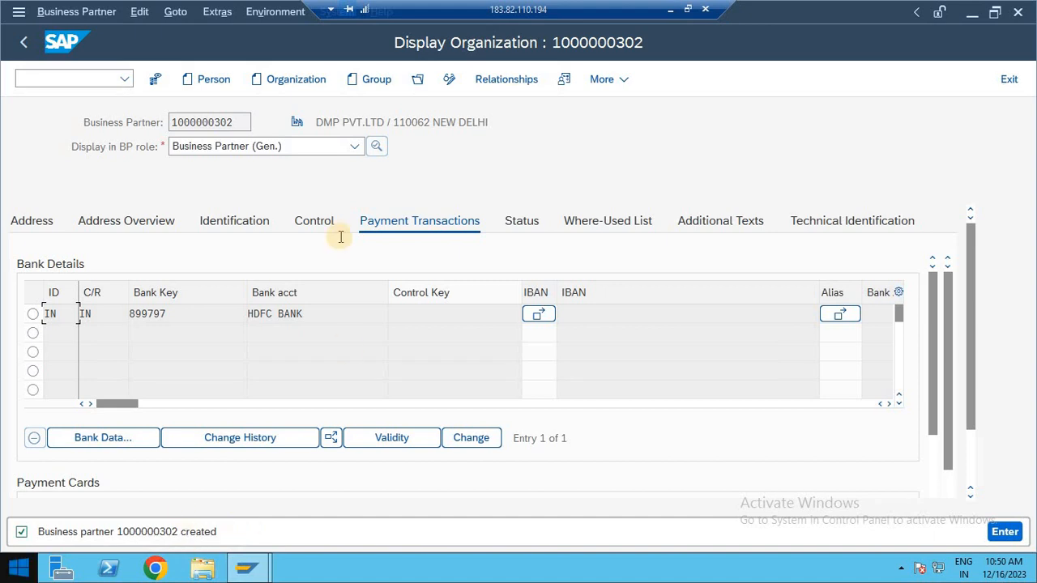
click(450, 80)
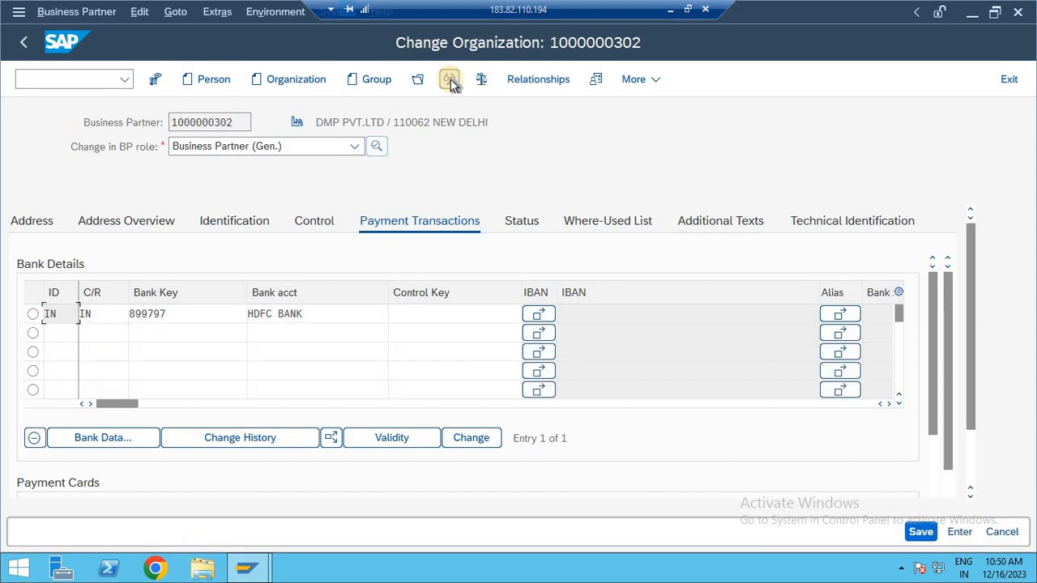
Change the business partner role of the organization to FI VENDOR.
click(354, 147)
key(f)
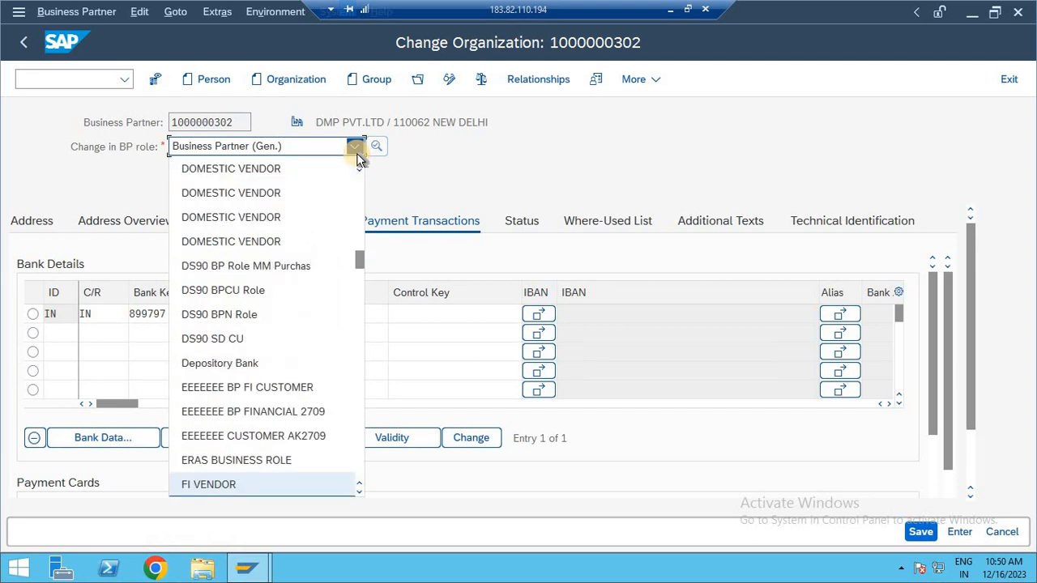
key(Down)
key(Down)
key(Down)
key(Down)
key(Down)
key(Down)
key(Up)
key(Up)
key(Down)
key(Down)
key(Up)
key(Up)
key(Up)
key(Up)
key(Up)
key(Up)
key(Up)
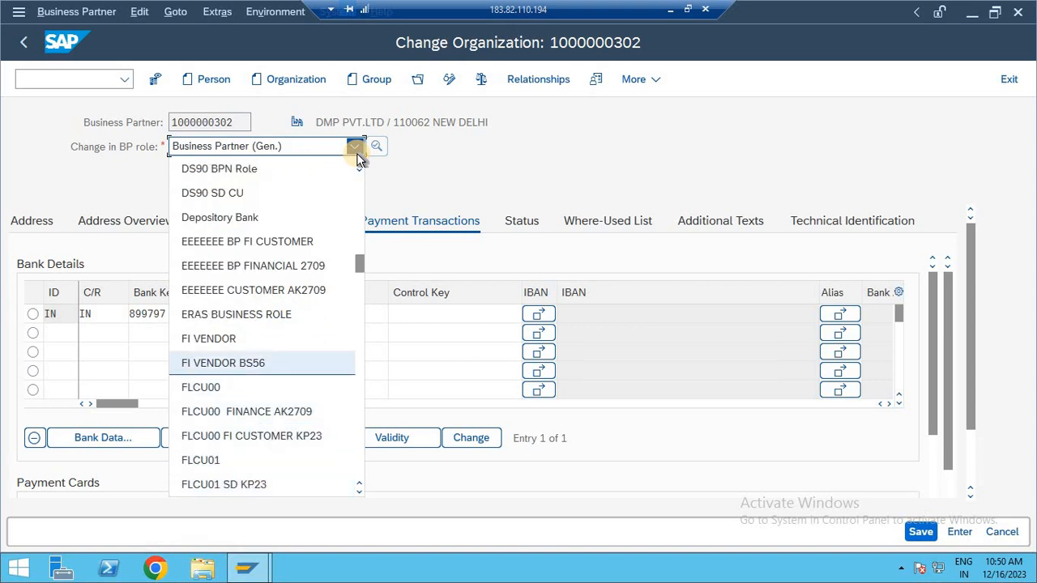
key(Down)
key(Return)
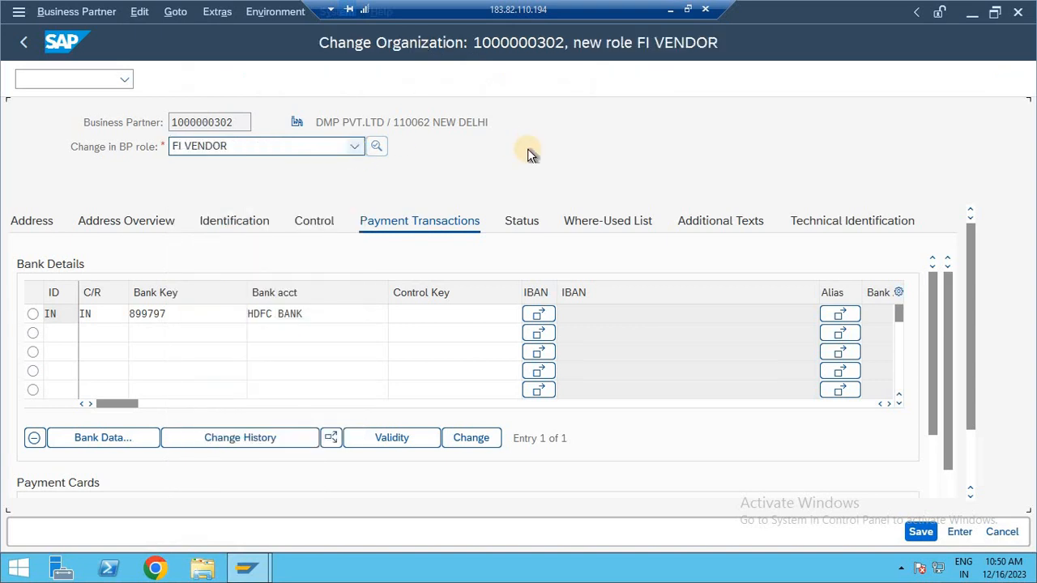
Open the vendor's company code data, enter company code HLMT and adopt it for the FI VENDOR role.
click(644, 80)
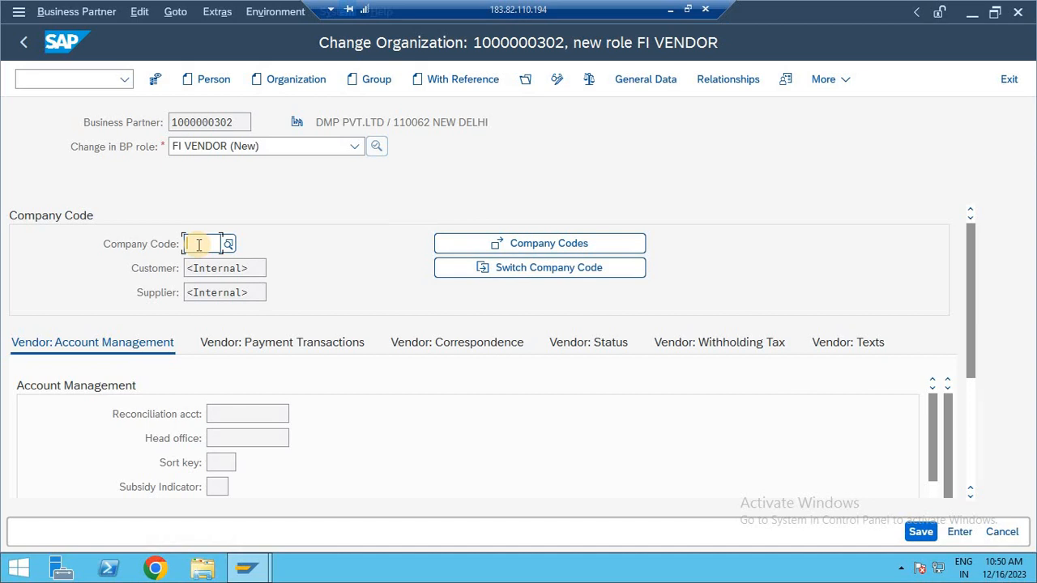
text(HLMT)
key(Return)
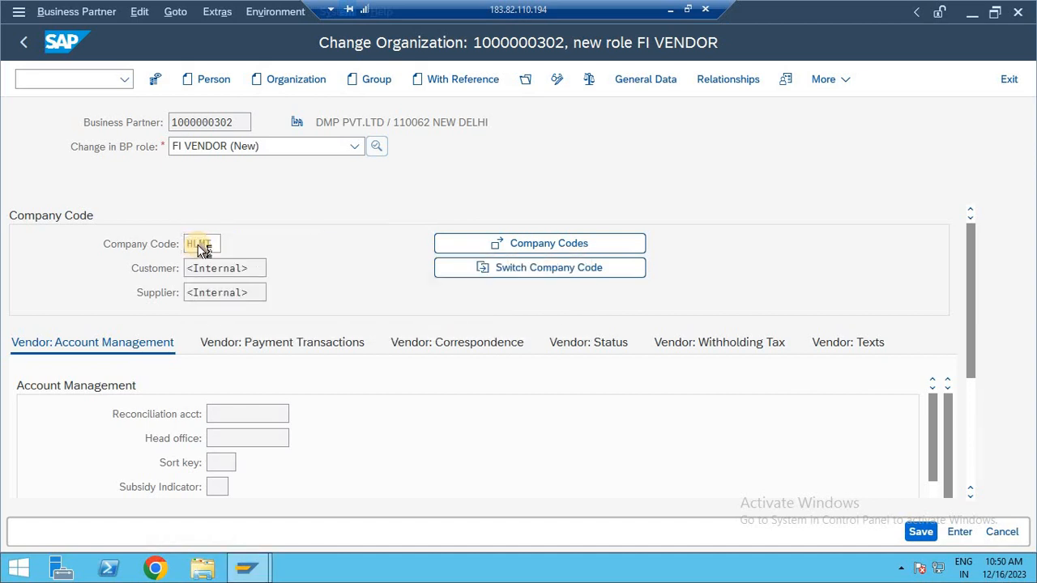
click(498, 244)
click(210, 275)
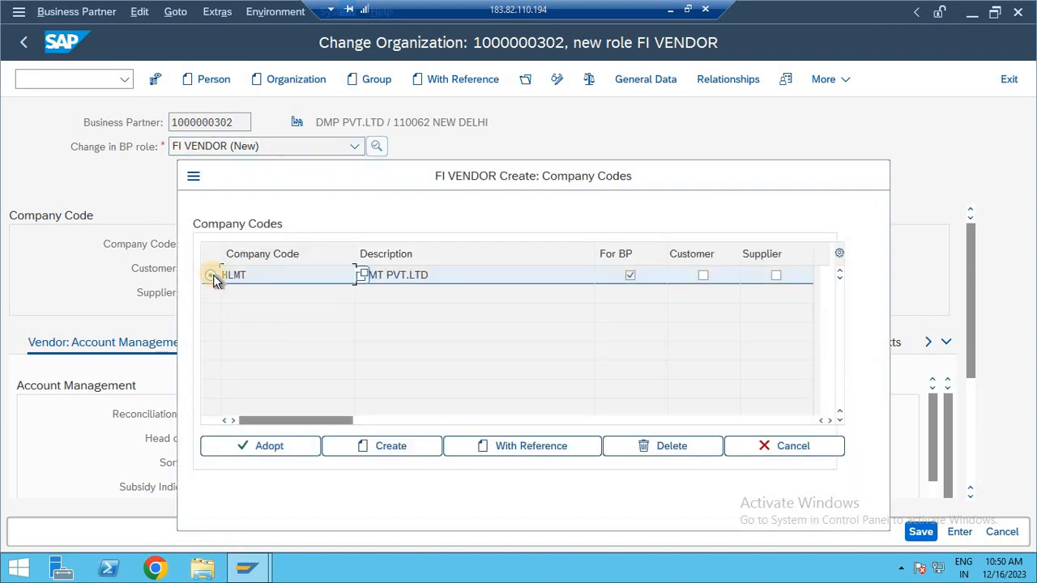
click(268, 447)
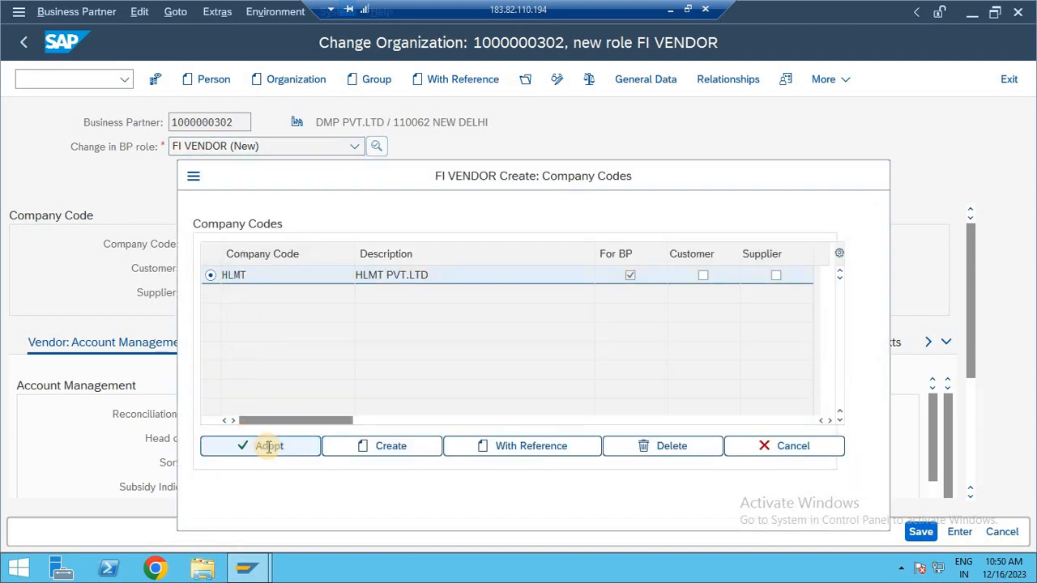
Look up the reconciliation accounts available for the vendor and open transaction FS00 in a new session.
click(248, 414)
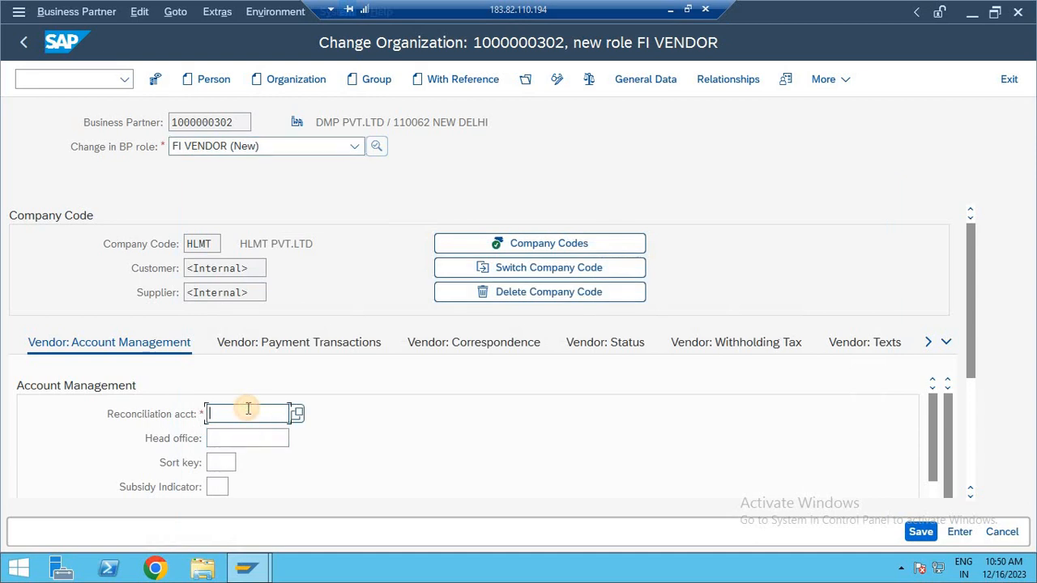
click(297, 414)
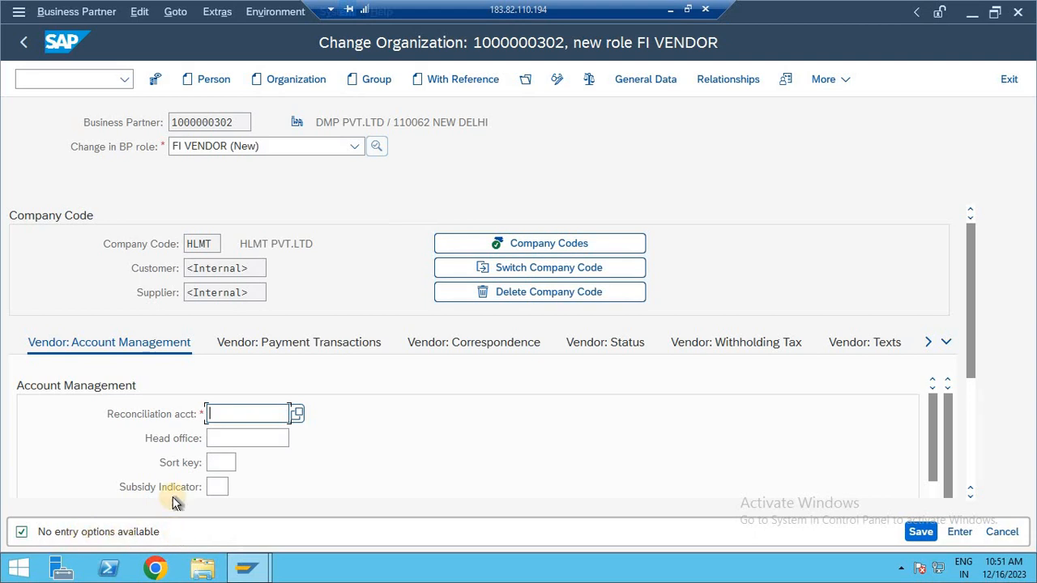
click(77, 79)
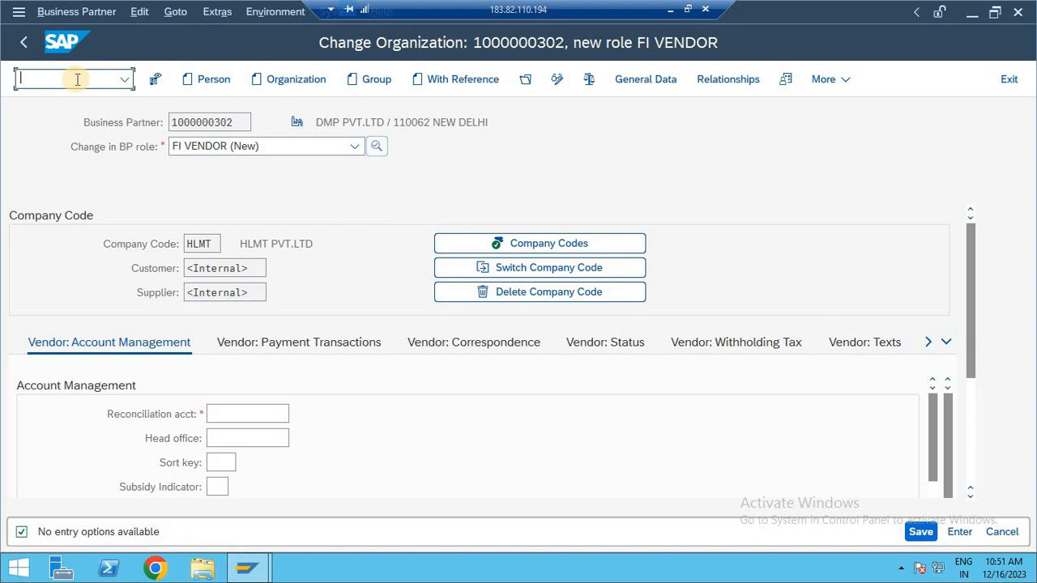
text(/OFS00)
key(Return)
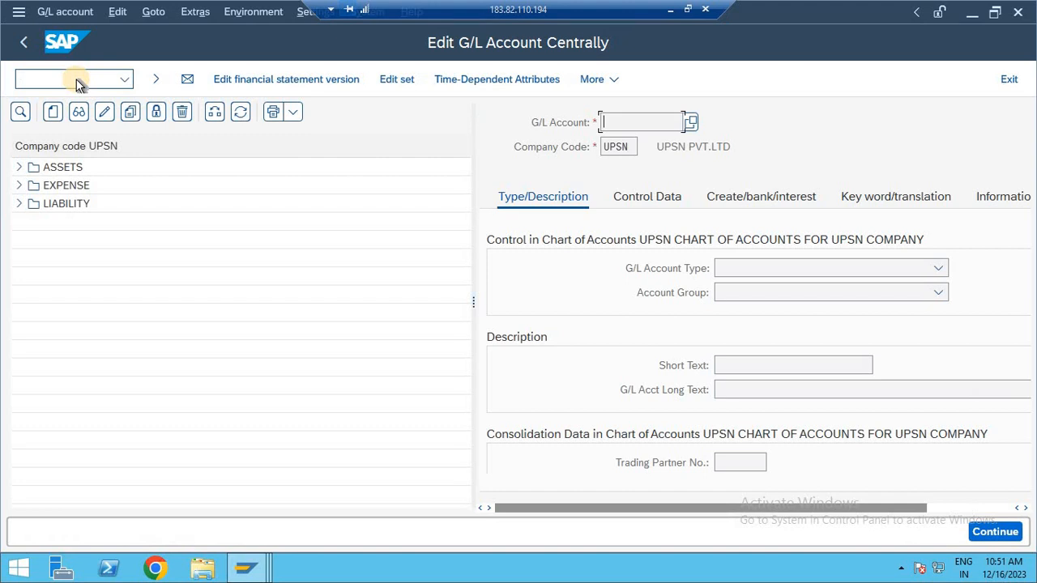
Switch the G/L account tree to company code HLMT to review its accounts.
click(61, 79)
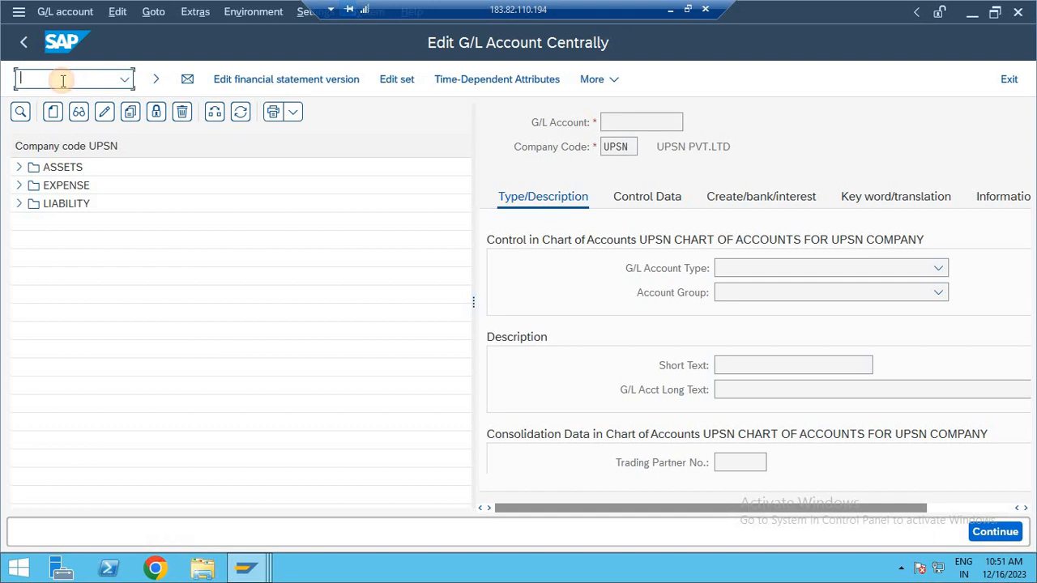
click(214, 115)
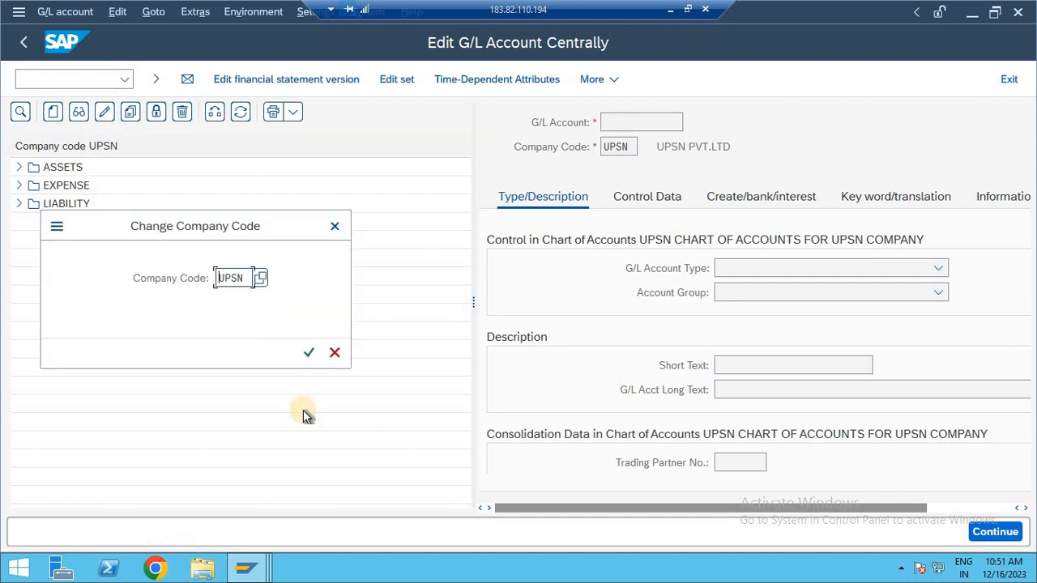
key(Delete)
key(Delete)
key(Delete)
key(Delete)
text(HL)
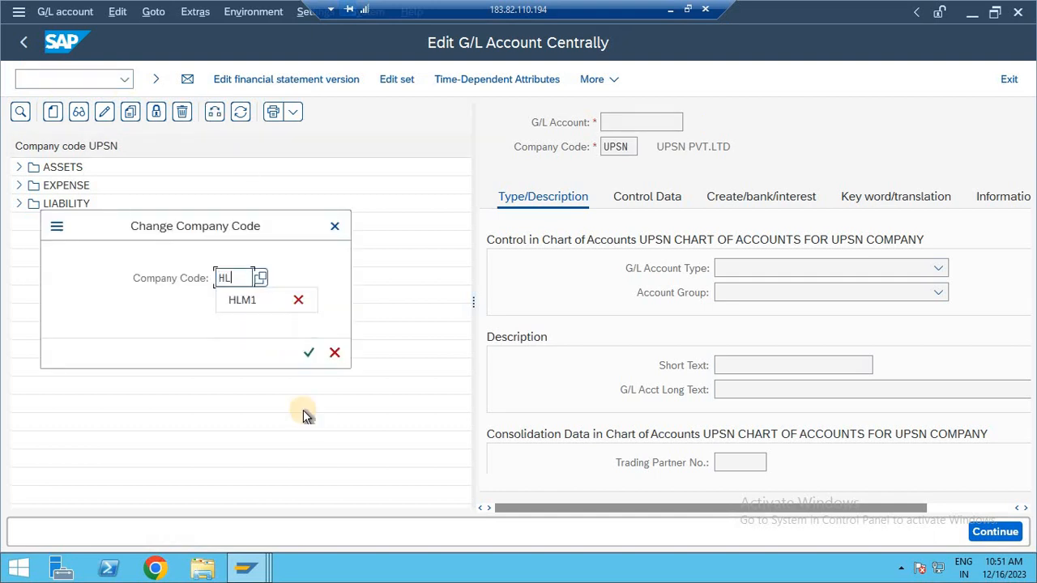
text(MT)
key(Return)
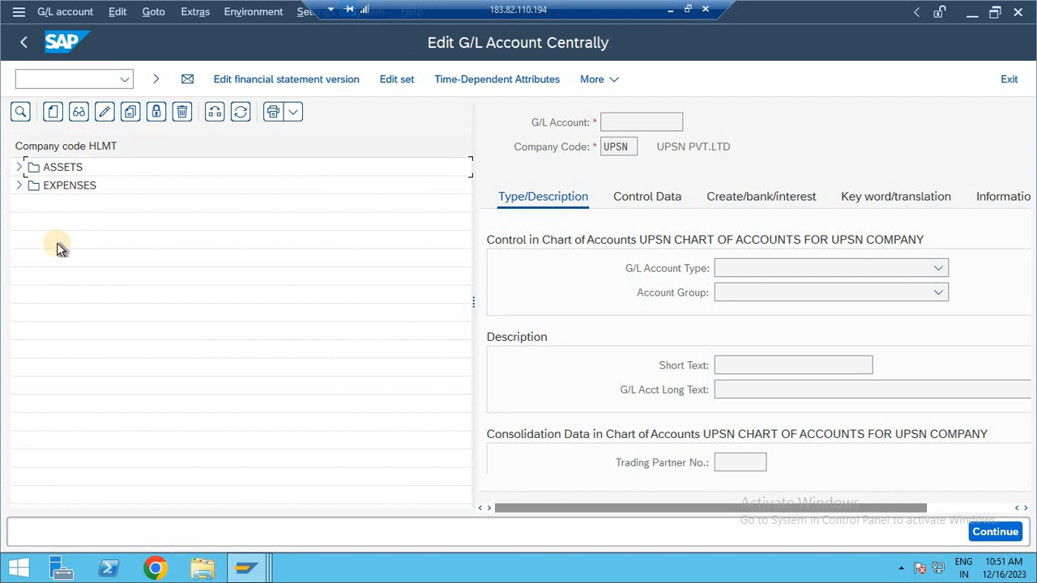
Open transaction OBD4 and position the G/L account groups list at chart of accounts HLMT.
key(F3)
text(OBD4)
key(Return)
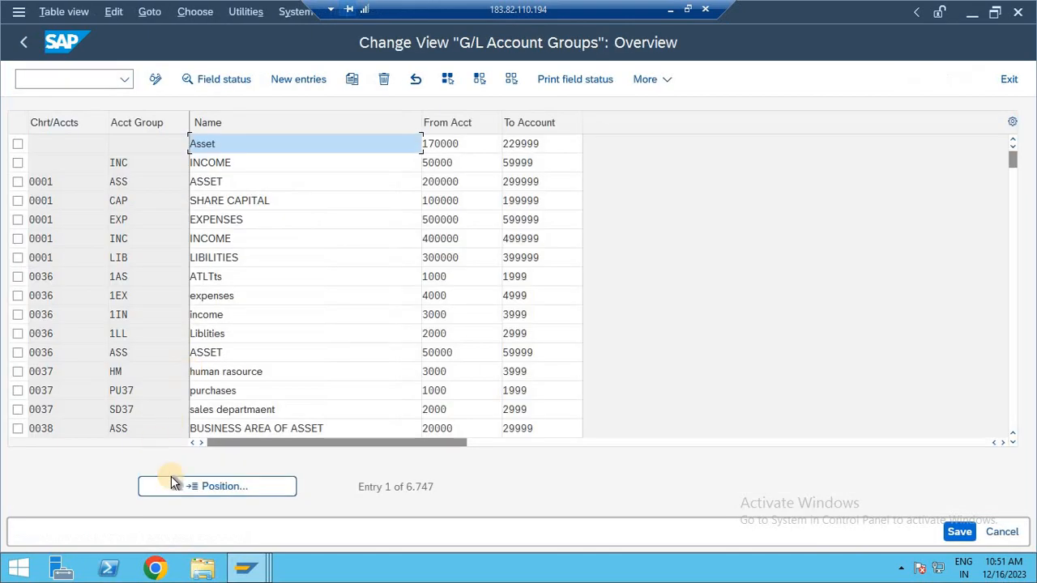
click(191, 487)
text(HLMT)
key(Return)
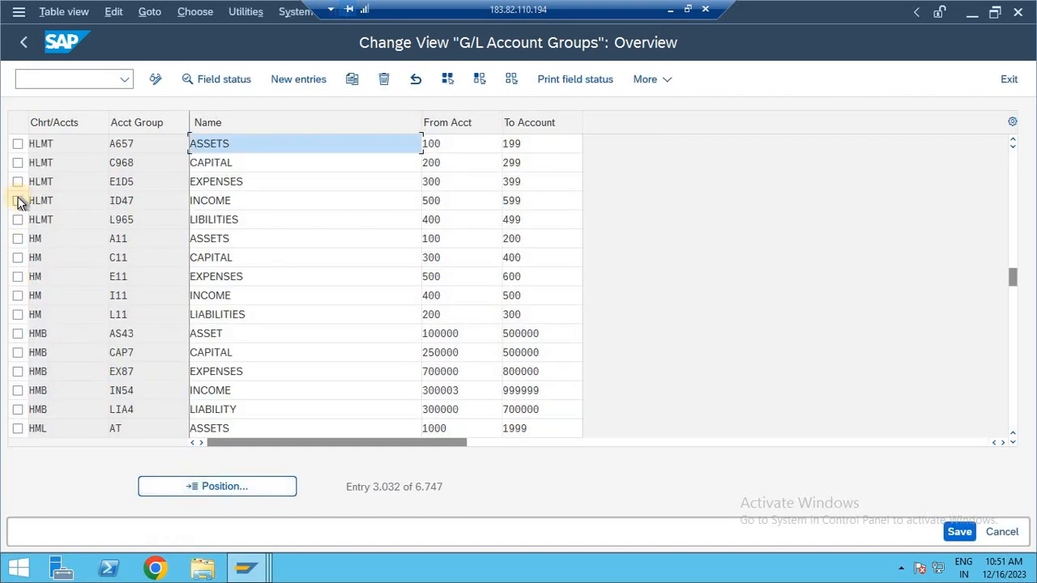
Restore the remote desktop window to a smaller size and mark all HLMT account groups, from ASSETS to LIBILITIES, to examine their number ranges.
click(17, 219)
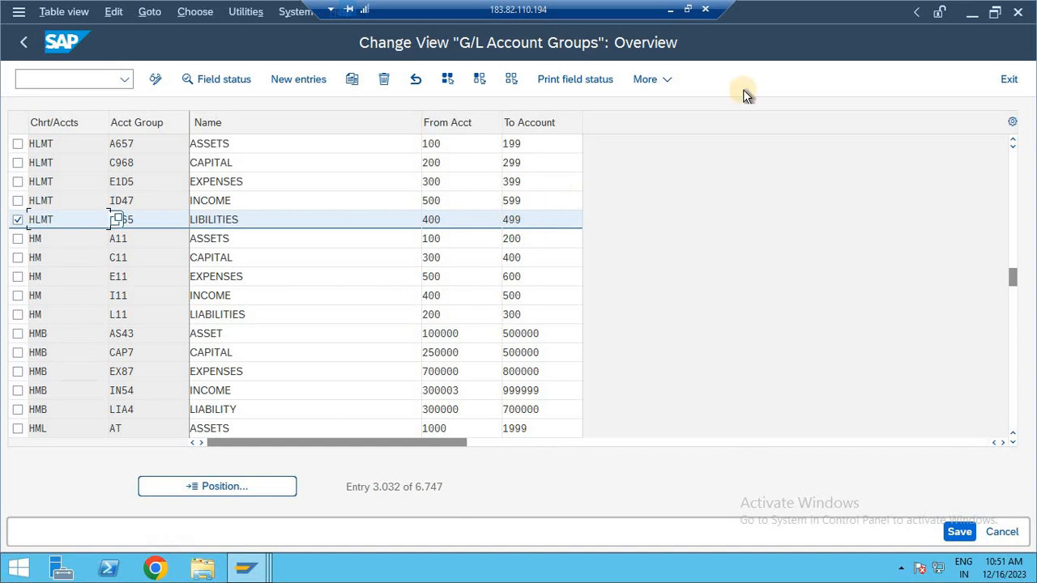
click(688, 9)
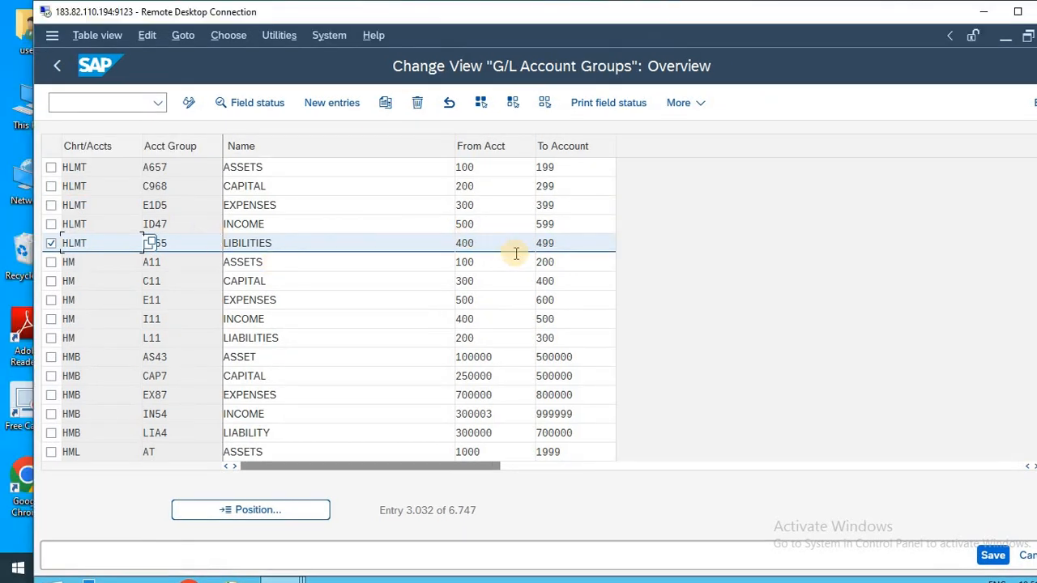
click(50, 185)
click(51, 207)
click(51, 225)
click(49, 168)
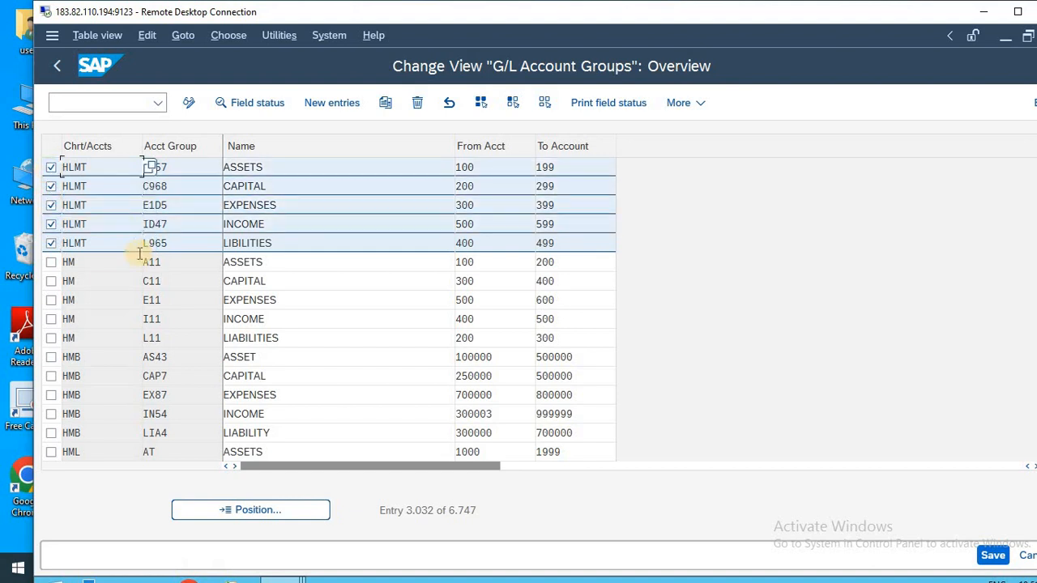
Leave the G/L account groups view and open transaction FS00.
click(99, 103)
text(/N)
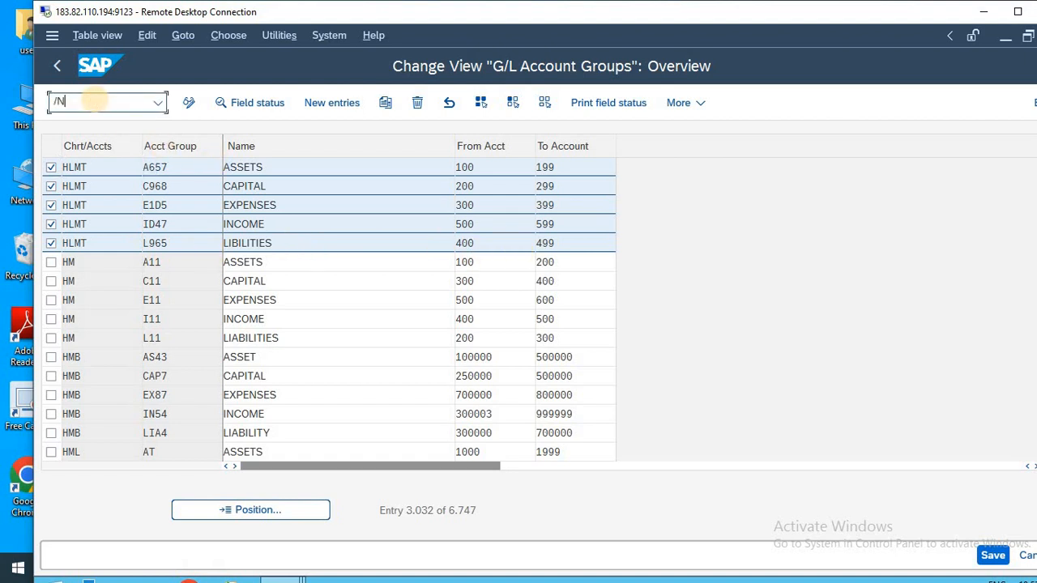
key(Return)
text(FS00)
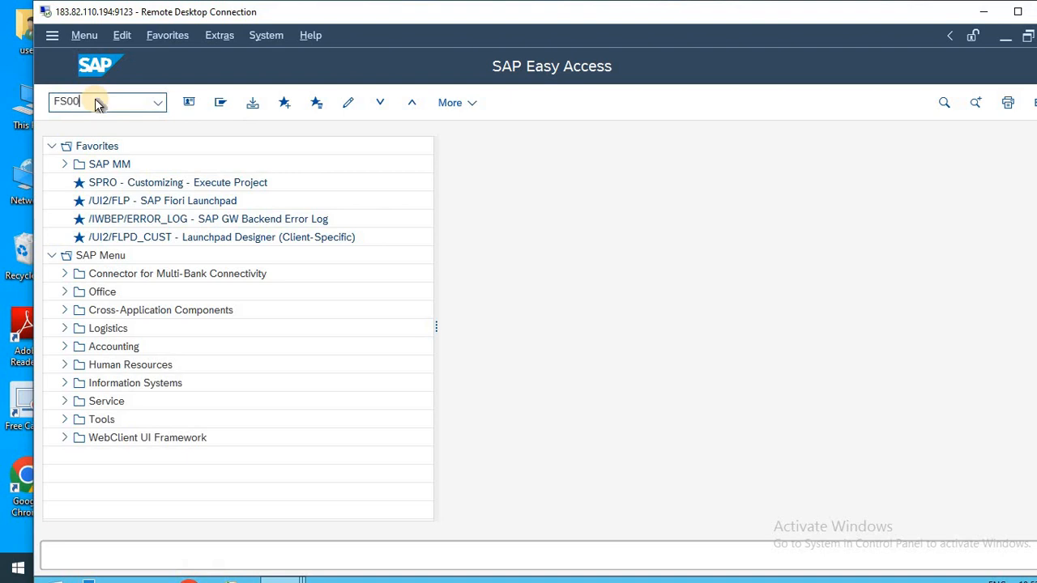
key(Return)
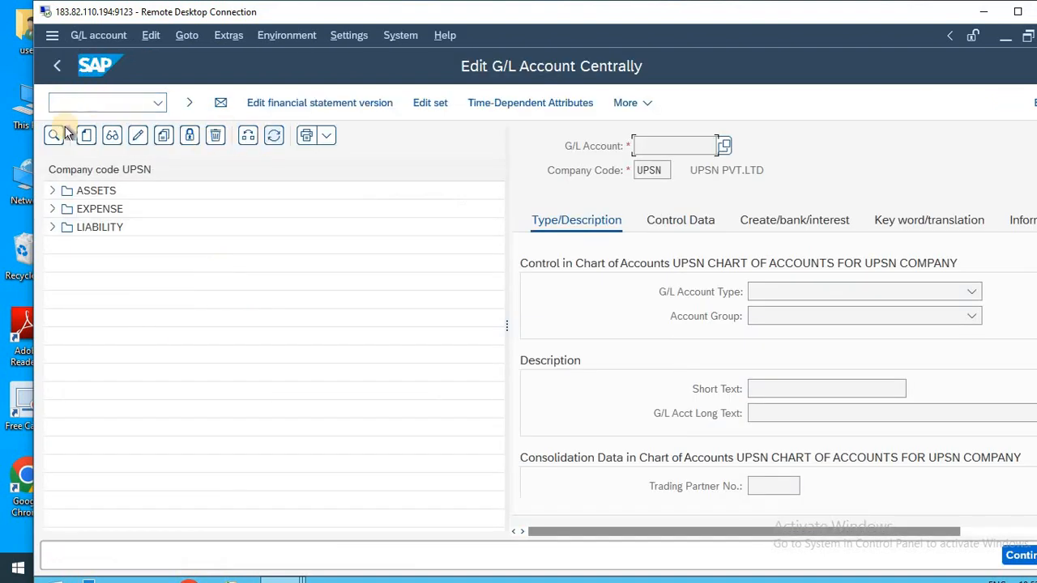
Start creating G/L account 400 in company code HLMT and widen its detail area.
click(86, 134)
text(4000)
key(BackSpace)
key(Tab)
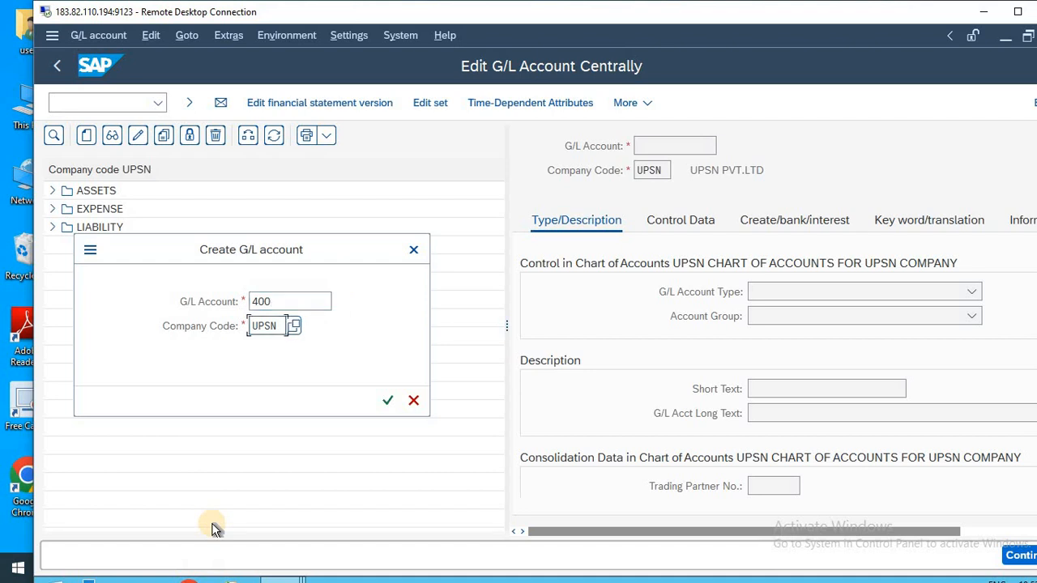
text(HLMT)
key(Return)
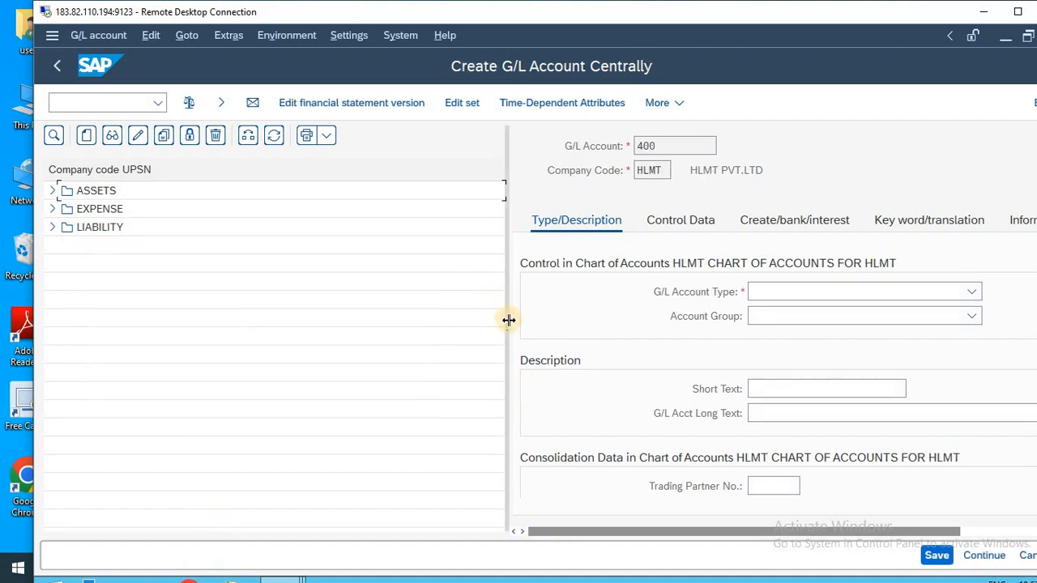
drag(509, 320, 350, 271)
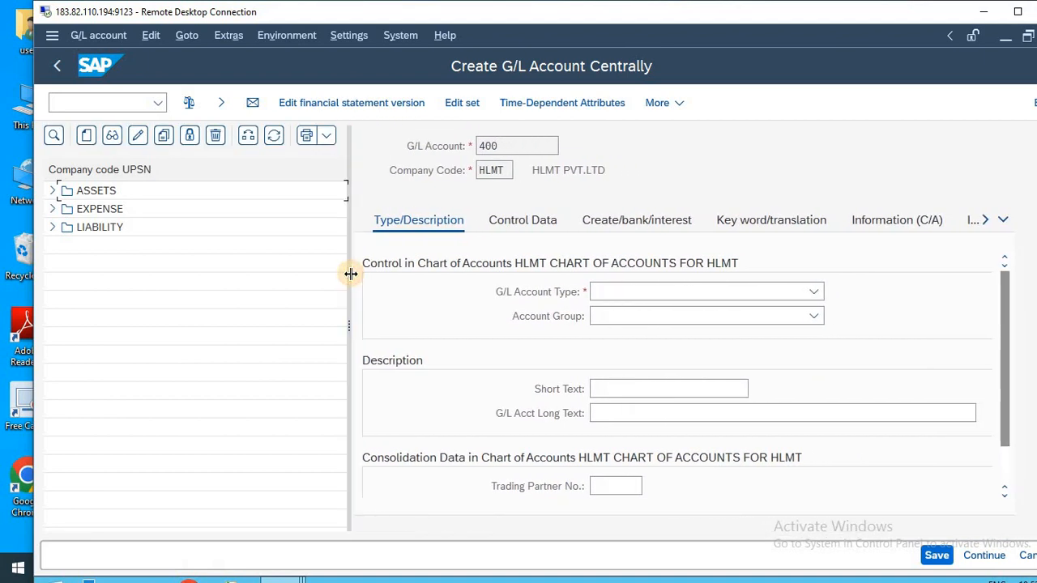
Enter SUNDRY CREDITOR as the account's short text and SUNDRY CREDITOR A/C as its long text.
click(654, 388)
text(SUND)
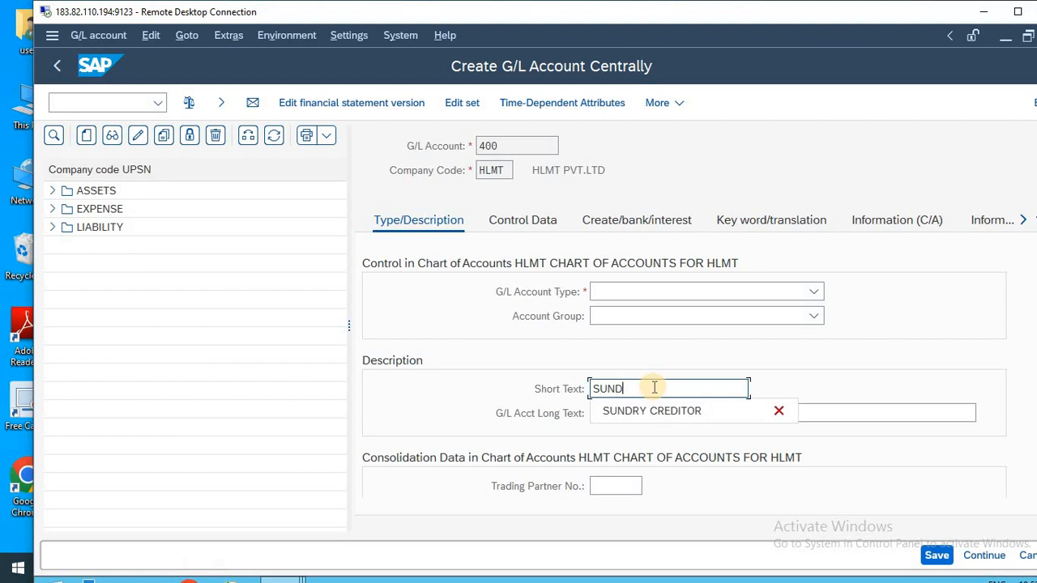
key(Down)
key(Return)
key(ctrl+a)
key(ctrl+c)
key(Tab)
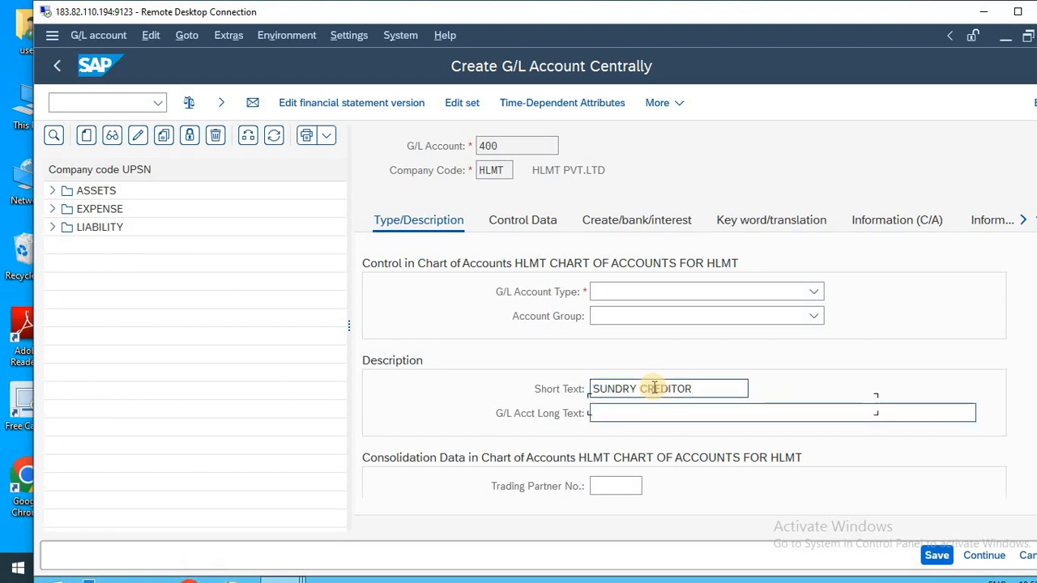
key(ctrl+v)
text(A/C)
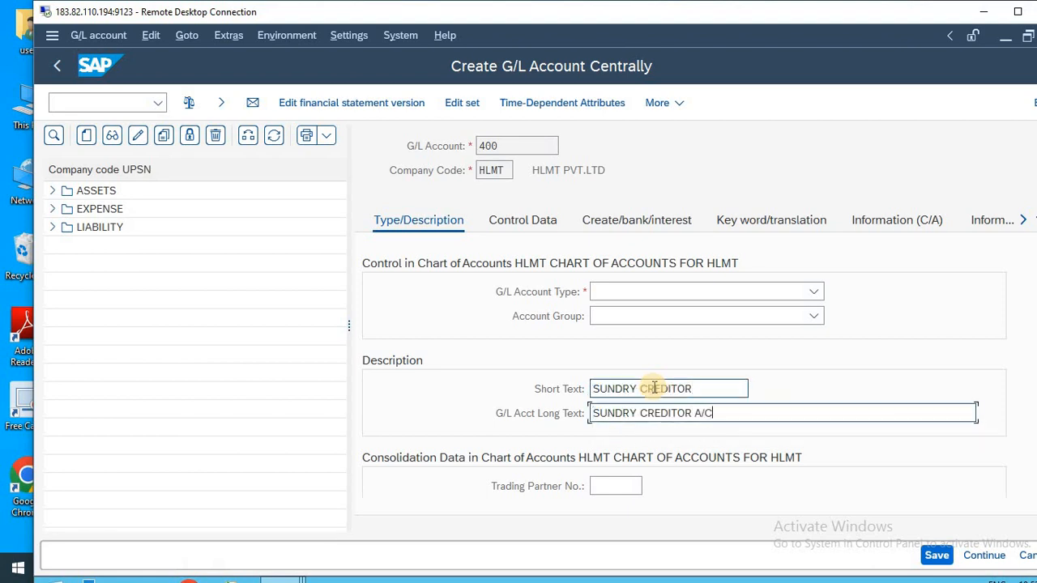
Set the G/L account type to Balance Sheet Account and the account group to LIBILITIES.
click(680, 292)
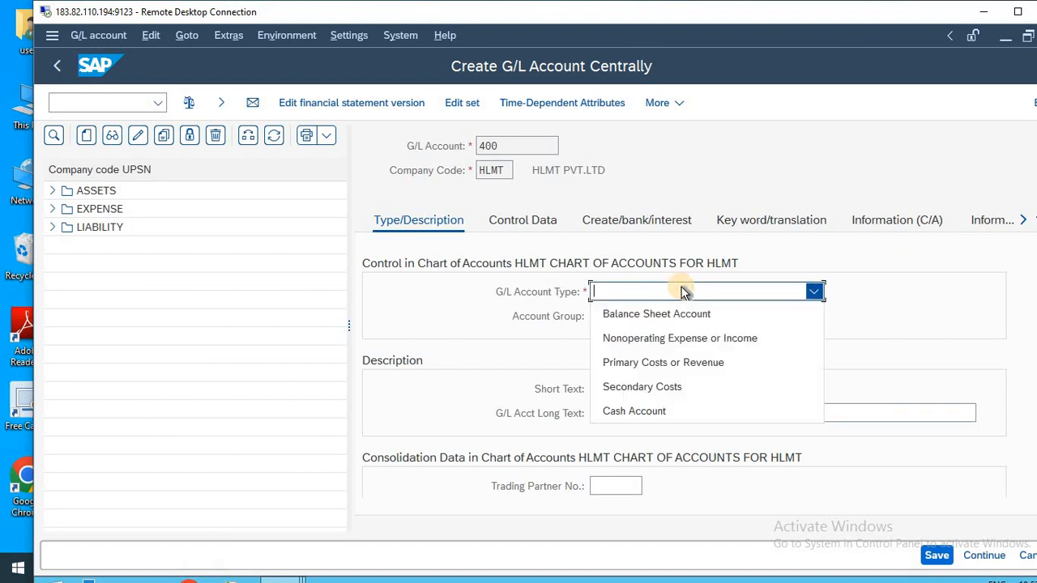
click(659, 316)
click(657, 318)
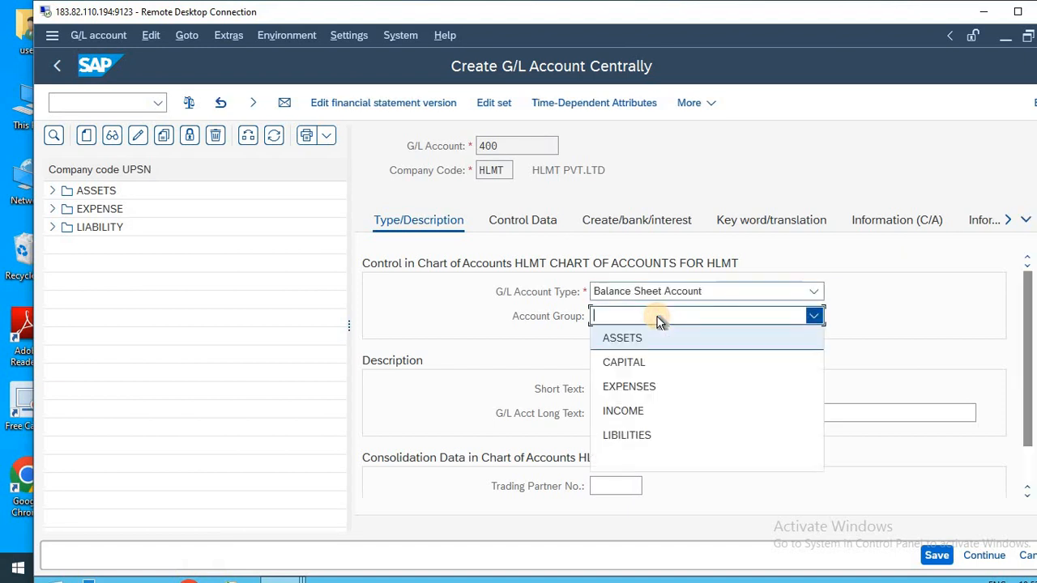
click(652, 437)
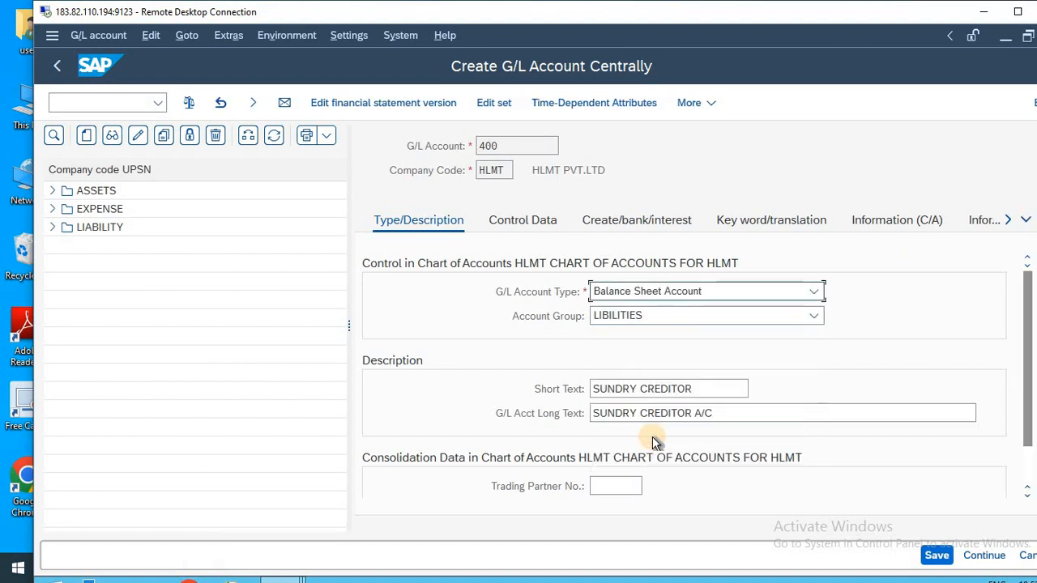
In the account's control data, set the sort key to 012 (Vendor number).
click(502, 224)
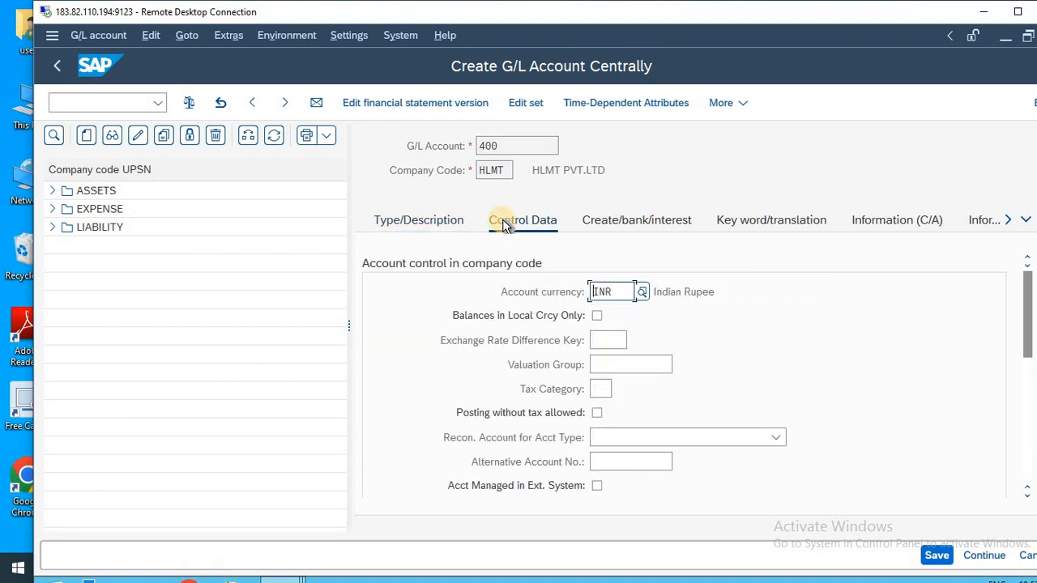
scroll(912, 365, down, 5)
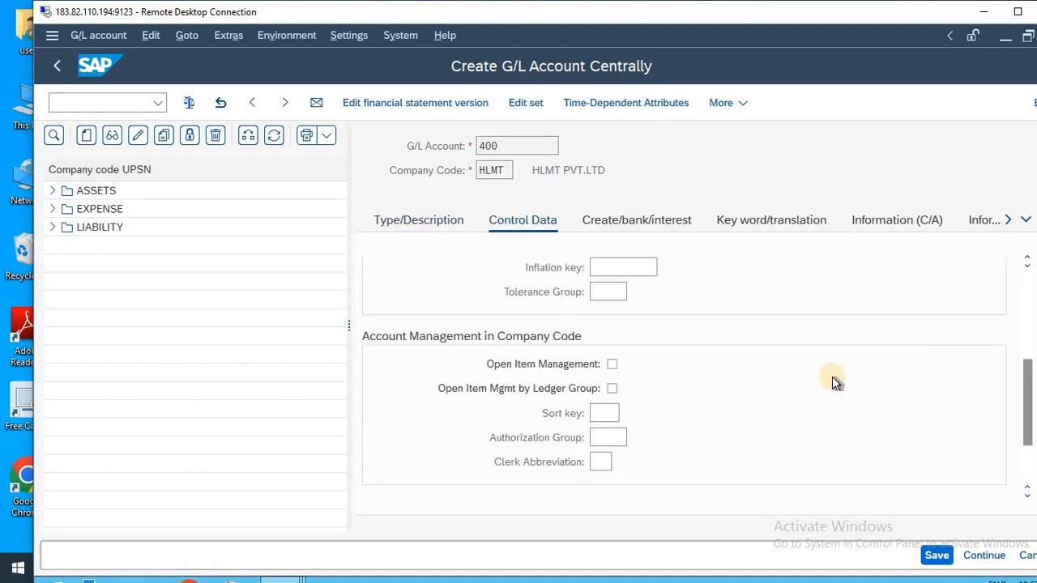
click(615, 414)
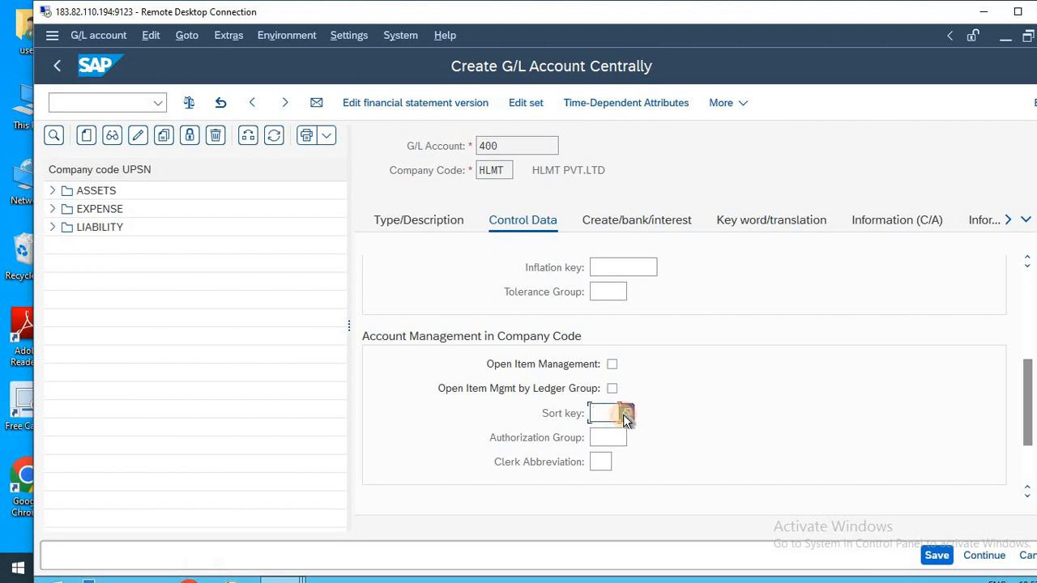
click(626, 414)
click(655, 400)
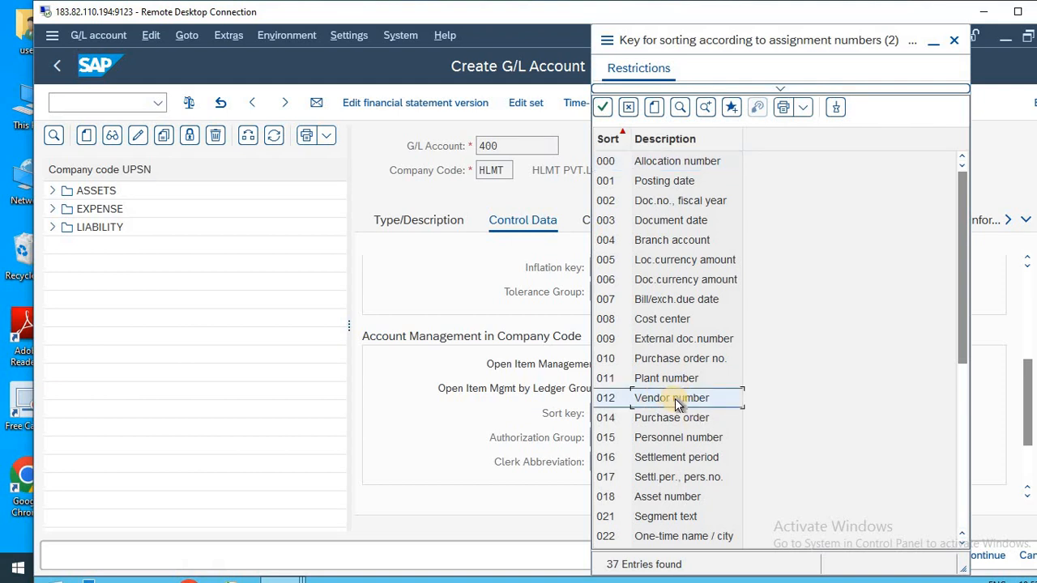
double_click(675, 398)
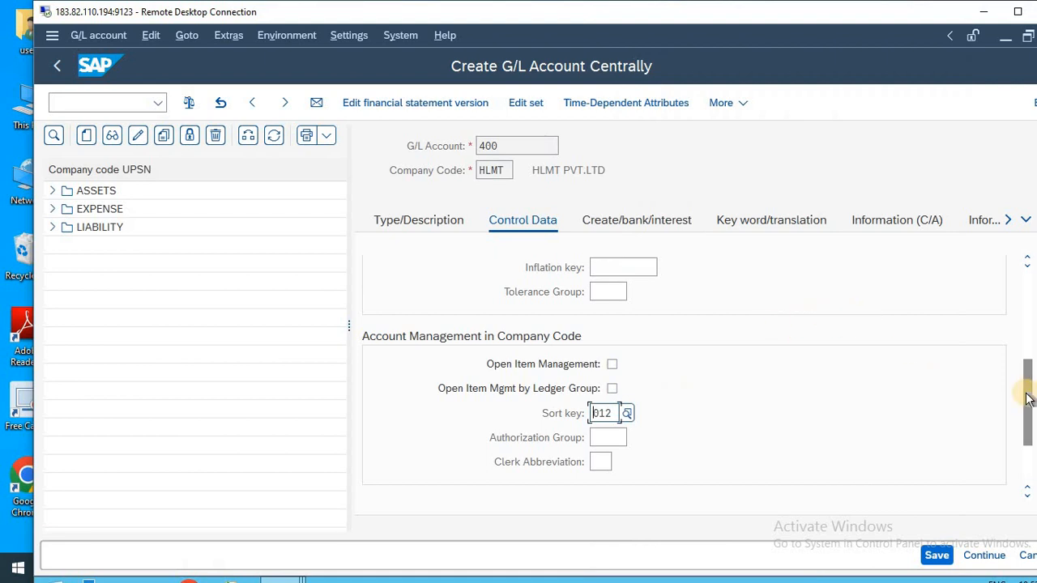
Maximize the remote desktop window and return to the organization's FI VENDOR session, glancing at the notes in Notepad on the local desktop.
drag(1026, 394, 1024, 298)
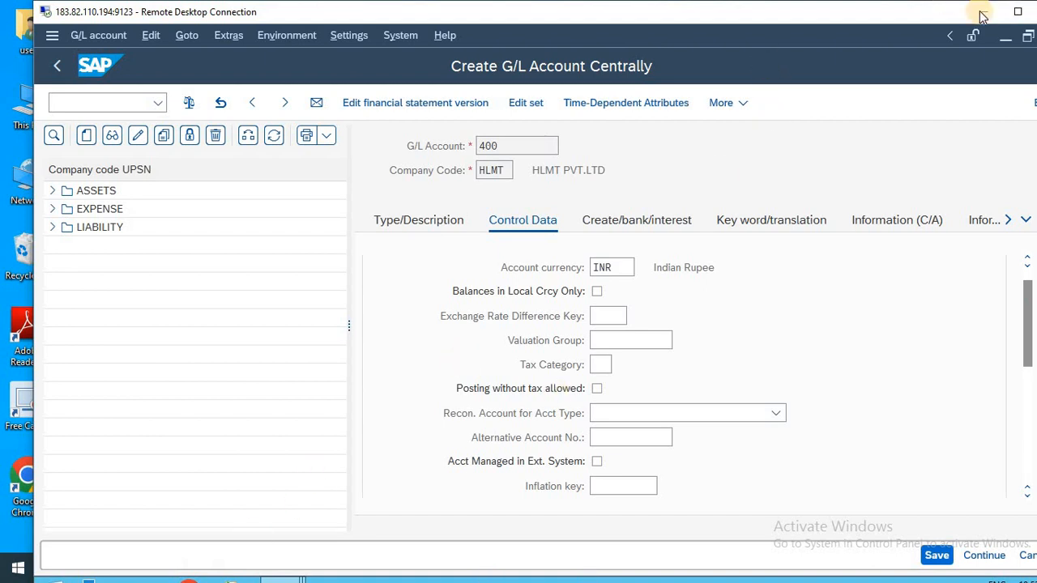
click(1018, 11)
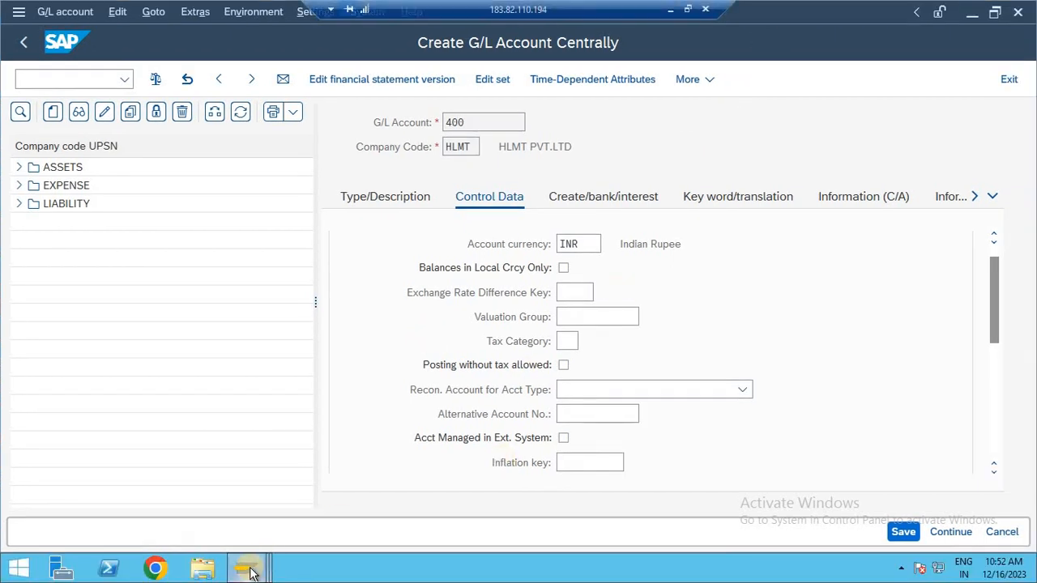
mouse_move(254, 559)
click(263, 522)
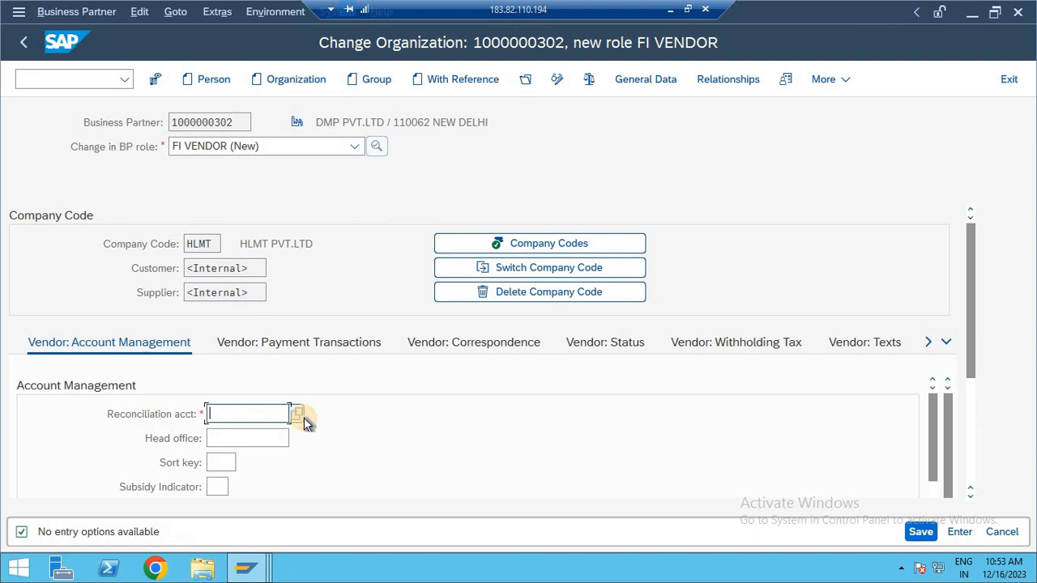
click(670, 9)
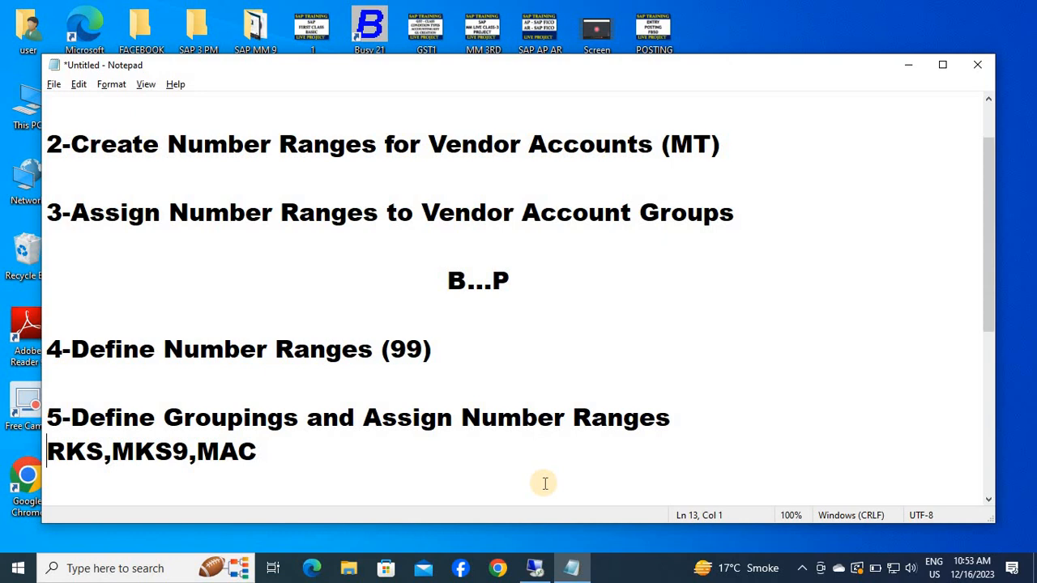
click(536, 568)
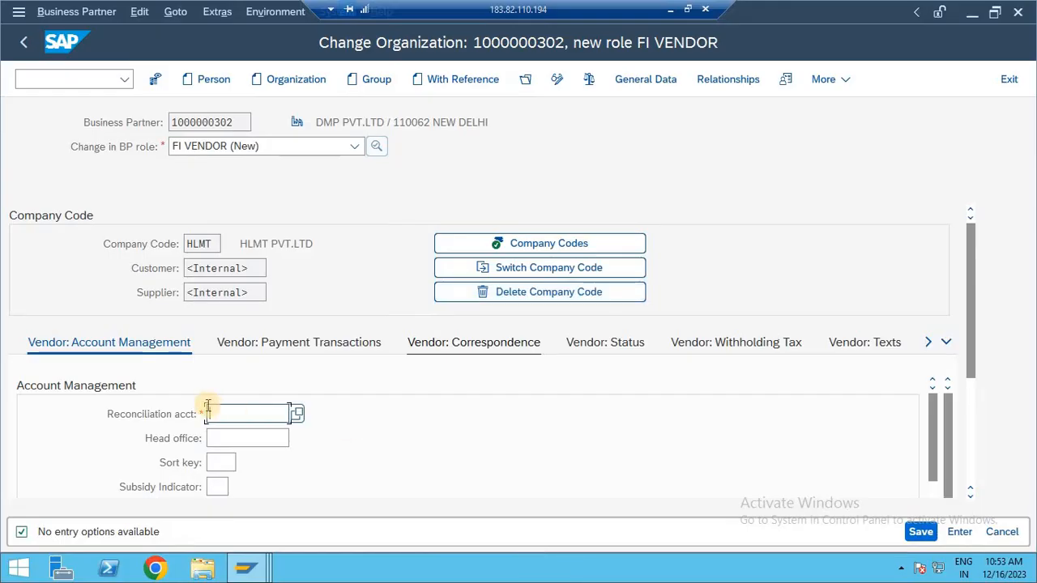
Return to the G/L account creation session and set the reconciliation account type for account 400 to Vendors.
click(260, 415)
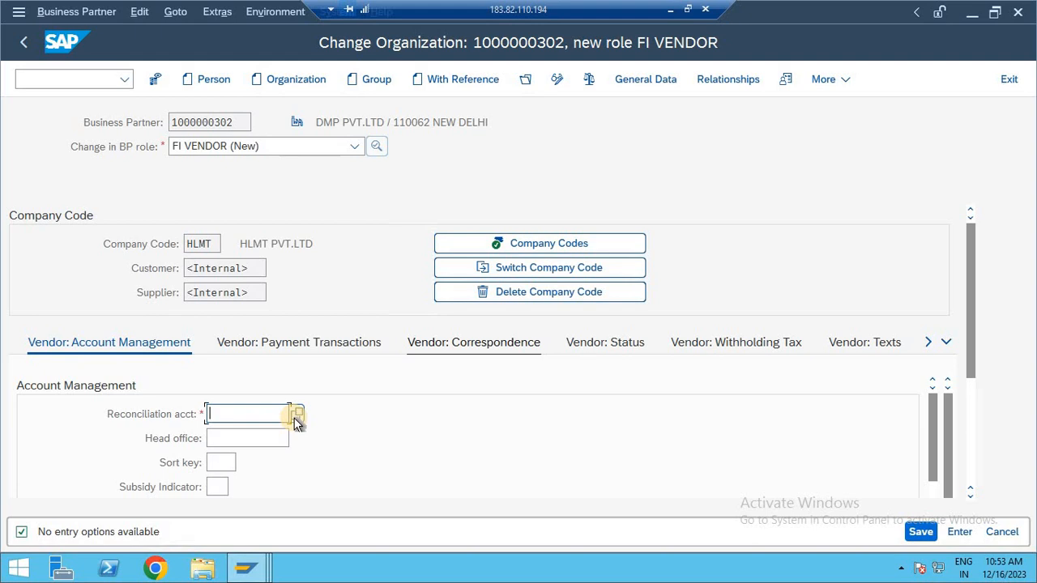
click(258, 569)
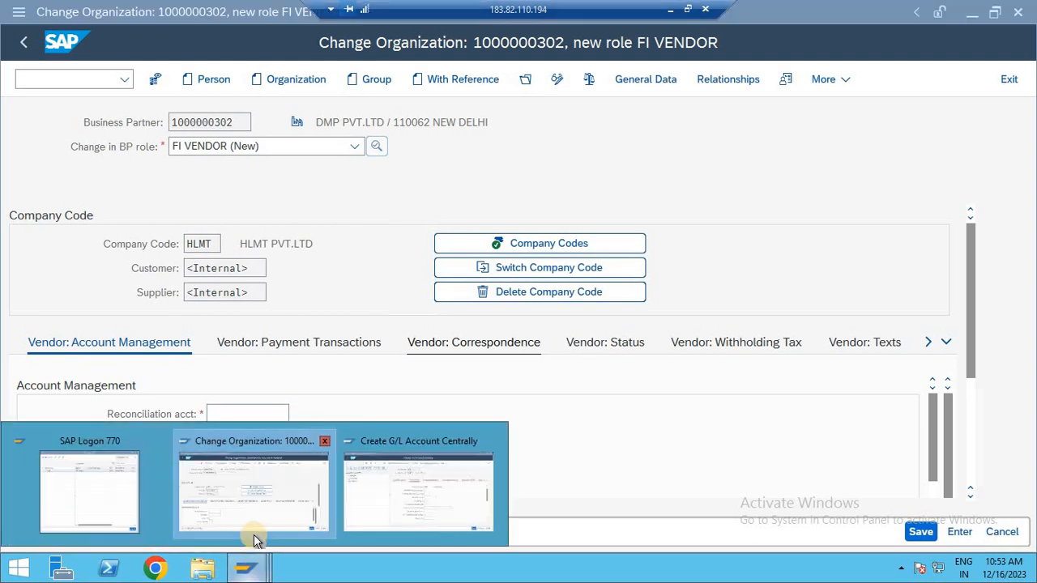
click(363, 527)
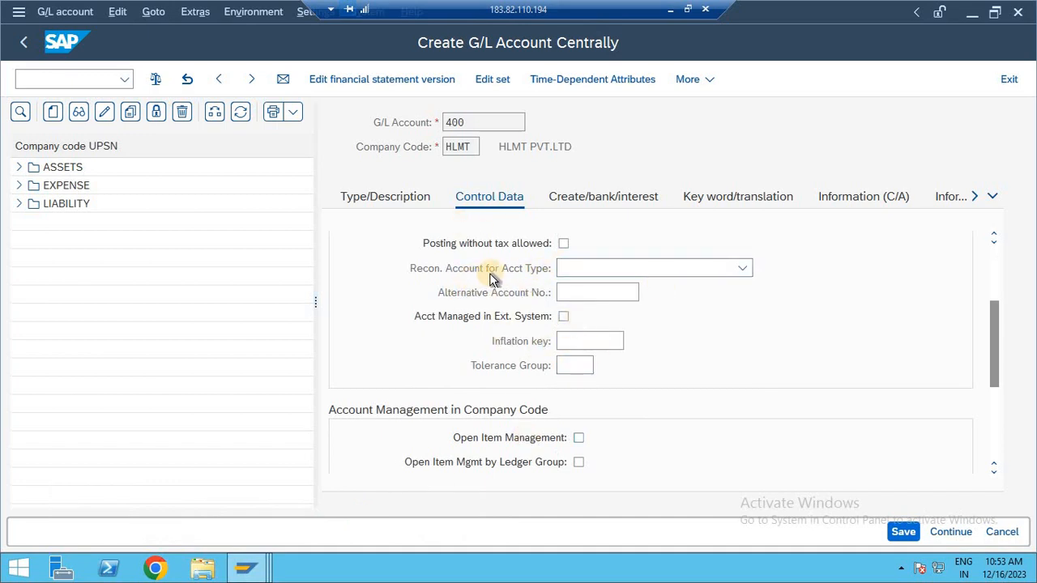
click(584, 272)
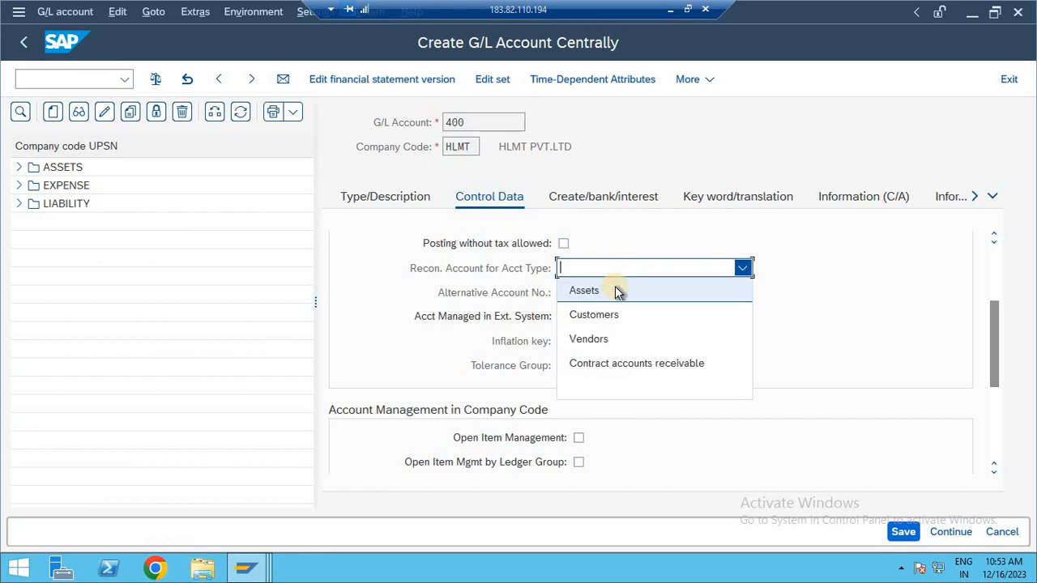
click(604, 341)
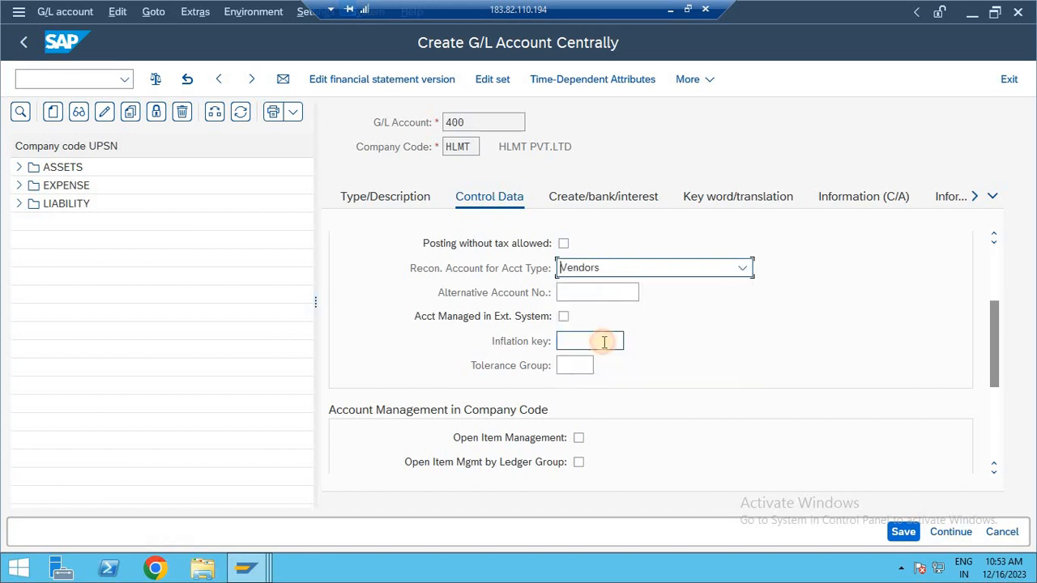
Assign field status group YB67 (Reconciliation accounts) to G/L account 400 and save the account.
click(588, 199)
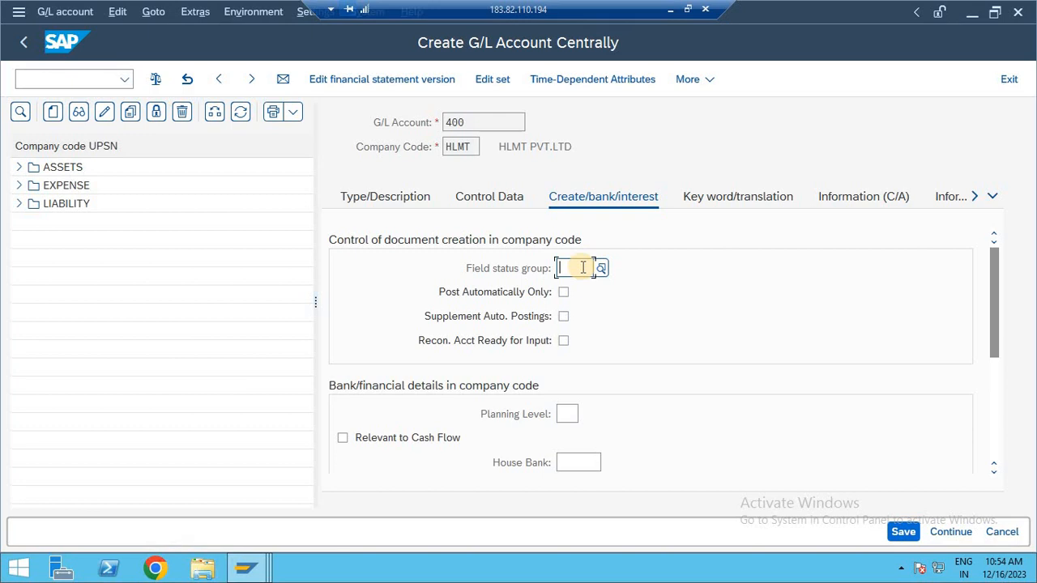
text(YB67)
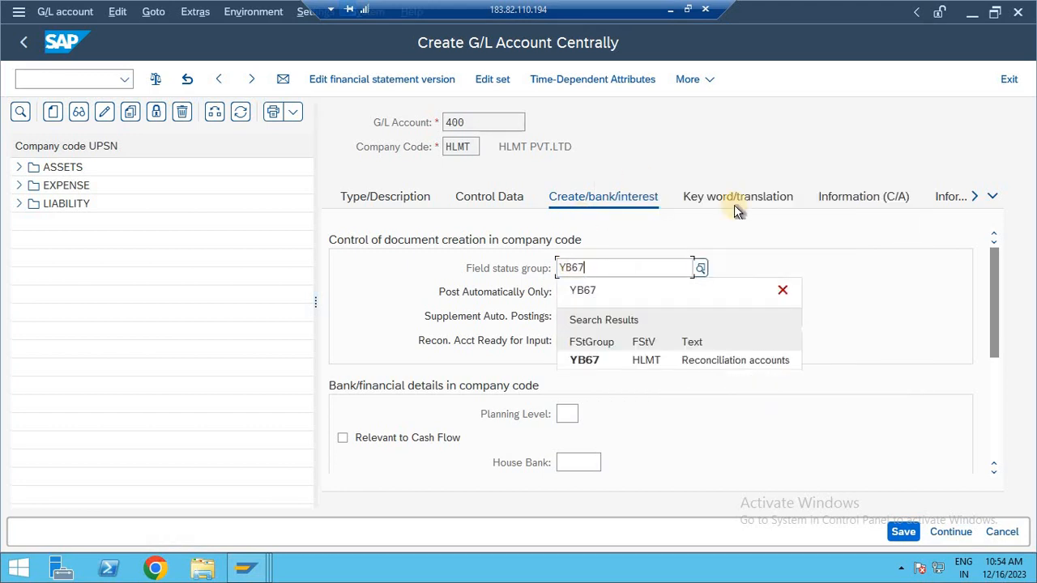
click(747, 362)
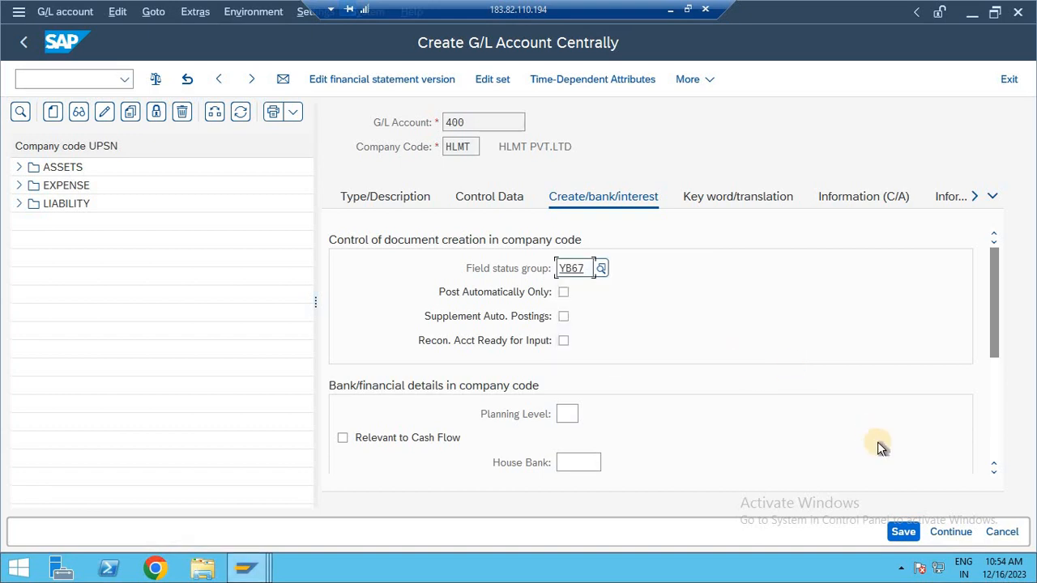
click(904, 532)
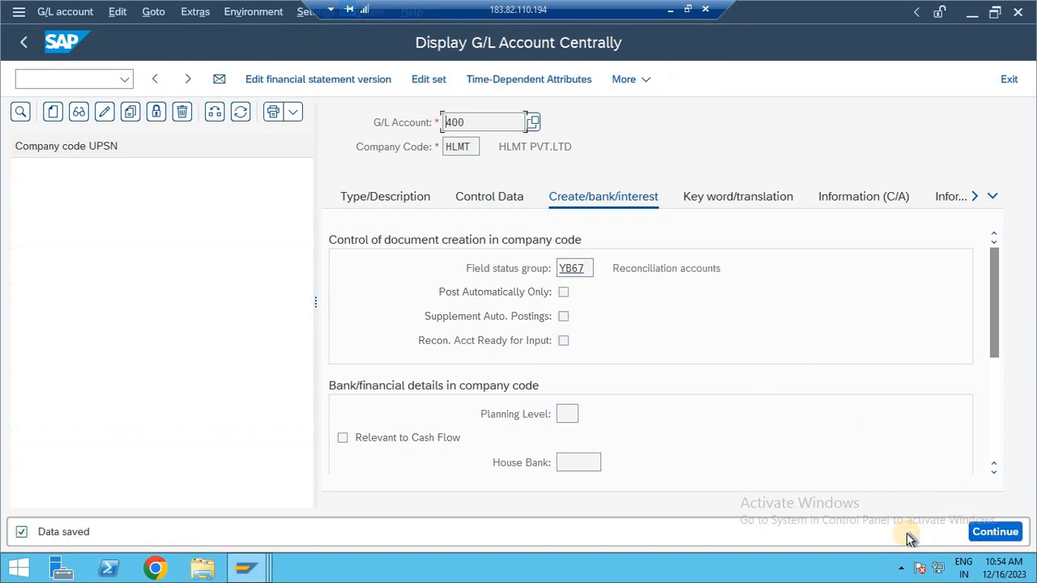
Reopen transaction FS00, check the accounts listed under LIBILITIES for company code HLMT, and leave the transaction.
key(F3)
key(F3)
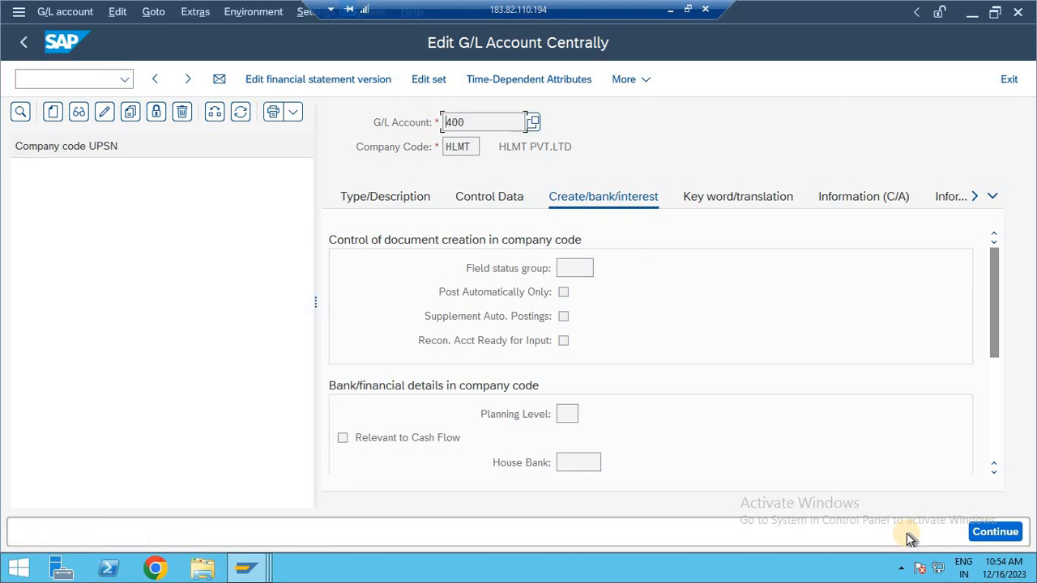
text(FS00)
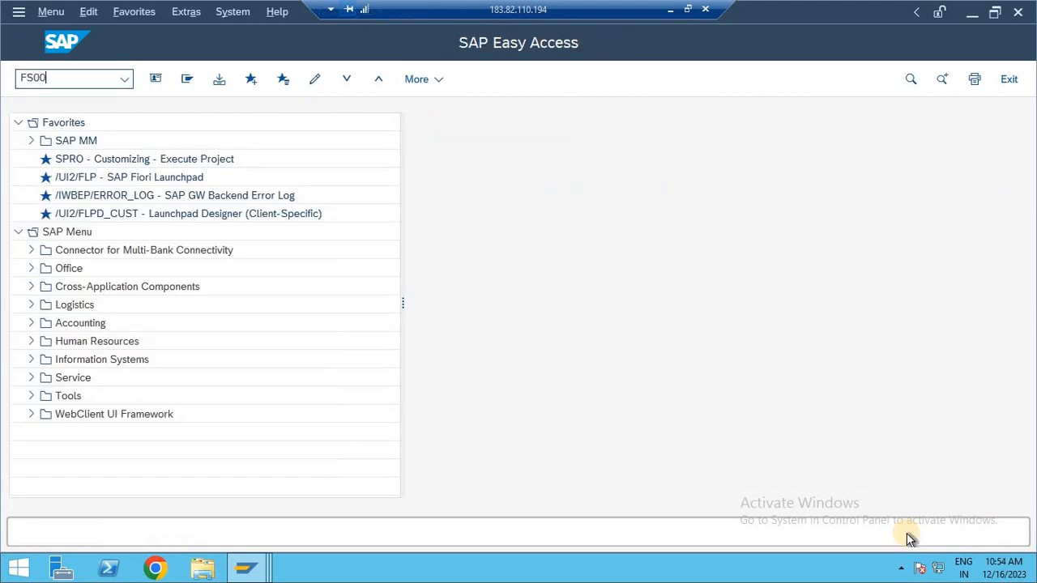
key(Return)
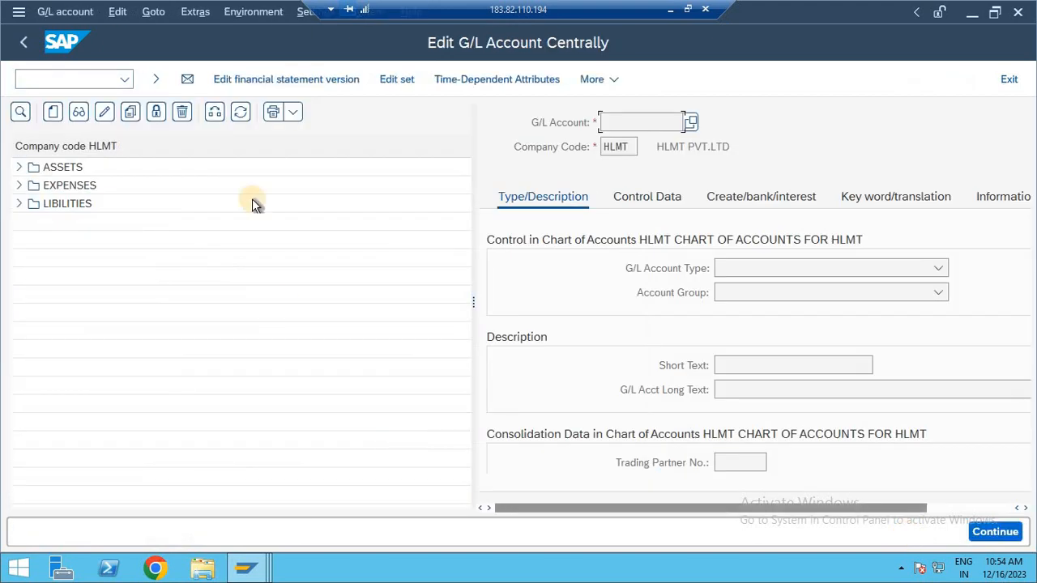
click(19, 204)
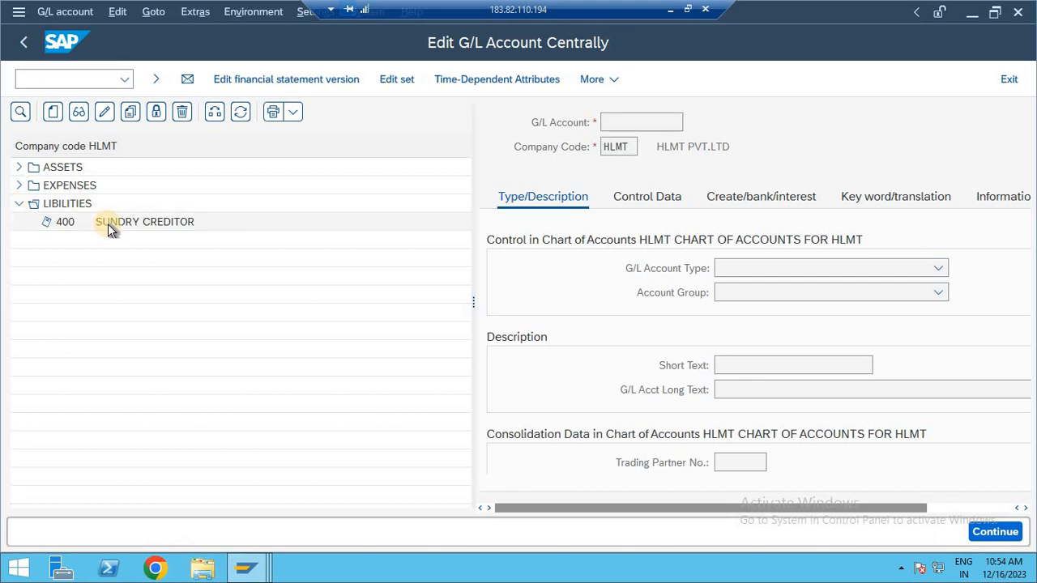
key(F3)
Return to the organization's FI VENDOR session and choose 400 SUNDRY CREDITOR A/C as the vendor's reconciliation account.
mouse_move(257, 576)
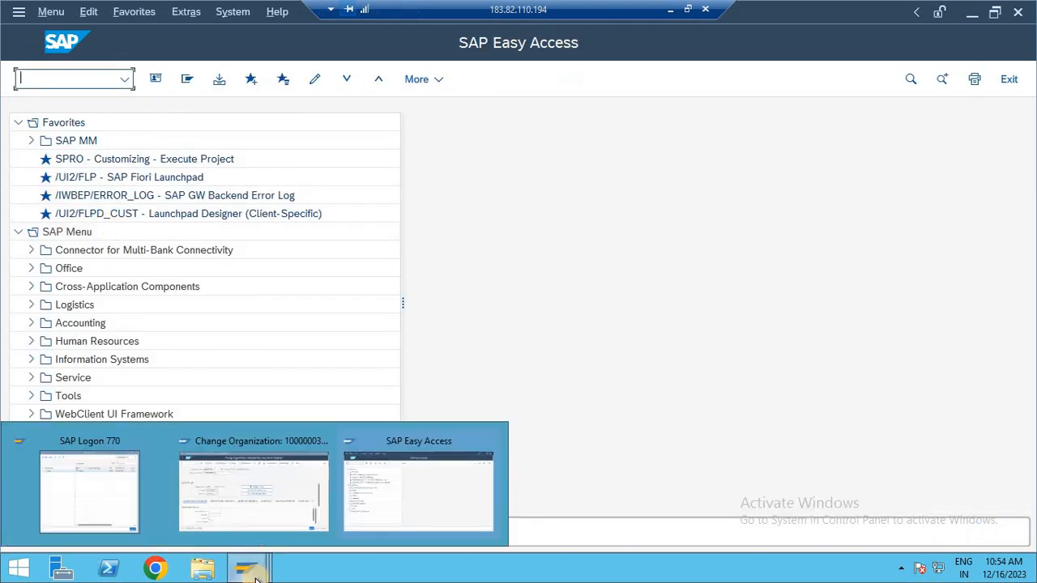
click(256, 507)
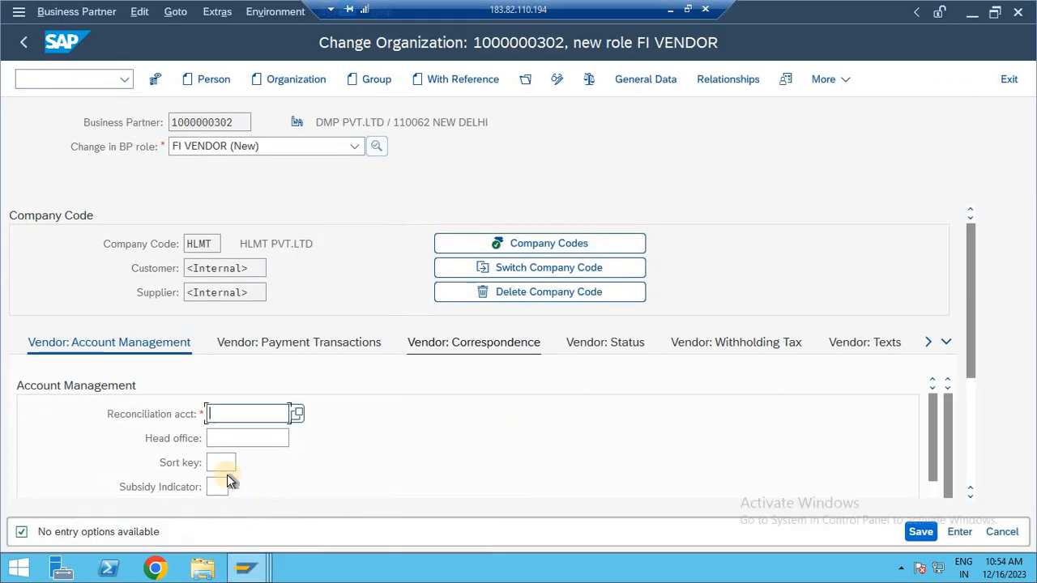
click(297, 414)
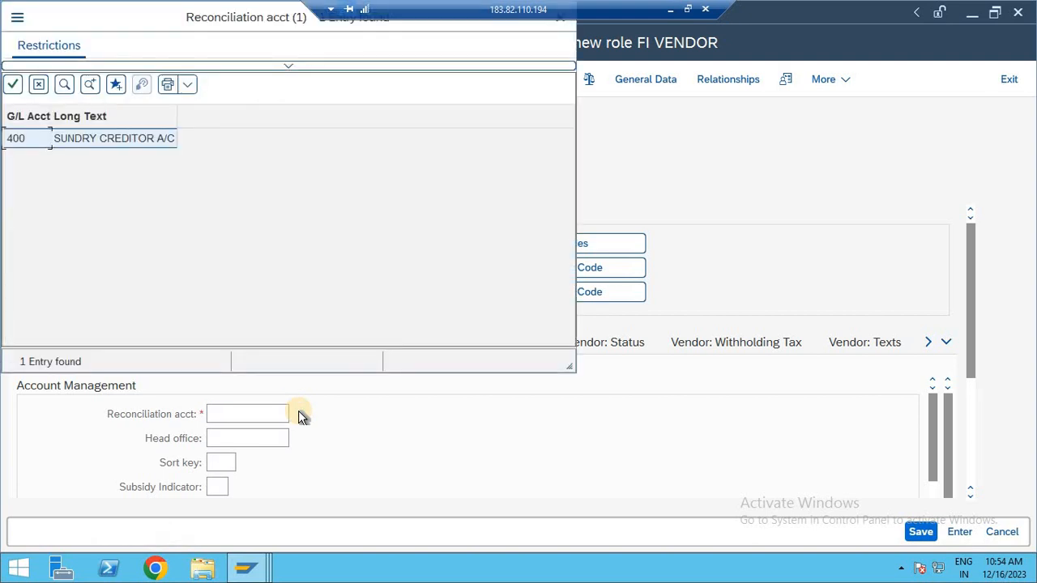
drag(219, 17, 419, 90)
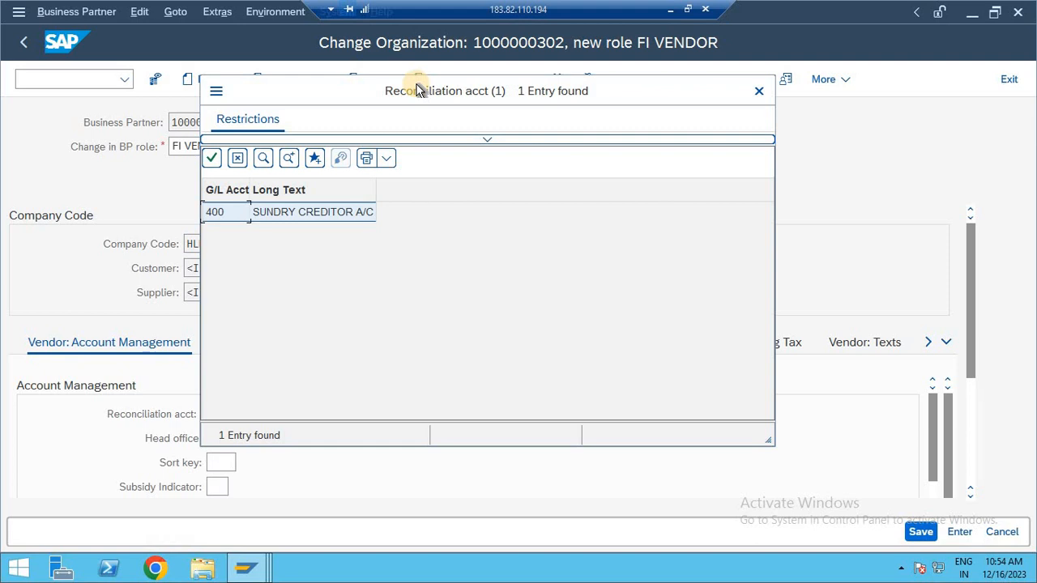
key(Return)
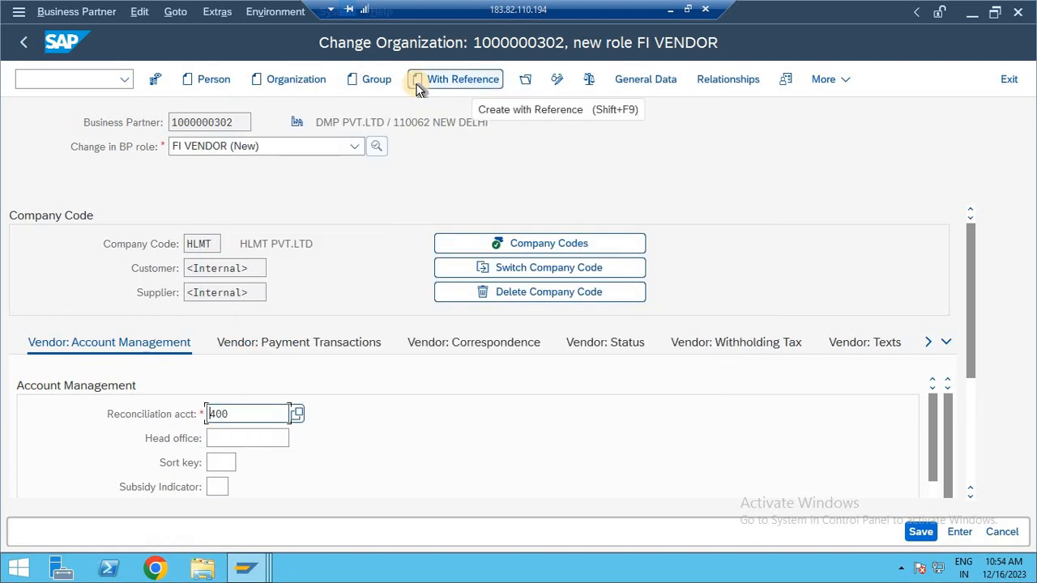
Set the sort key to 001 in the vendor's account management data.
click(224, 463)
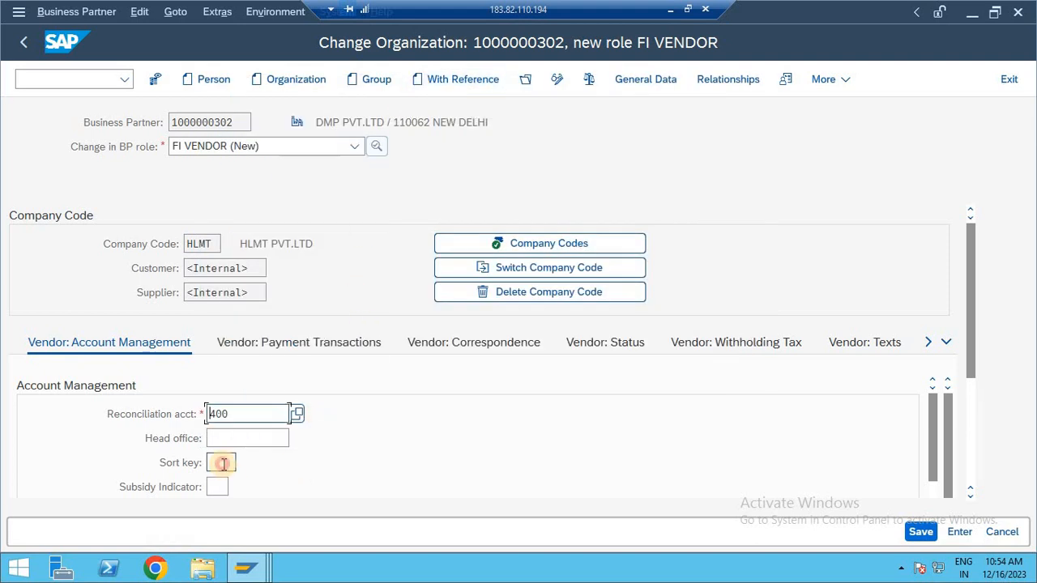
text(001)
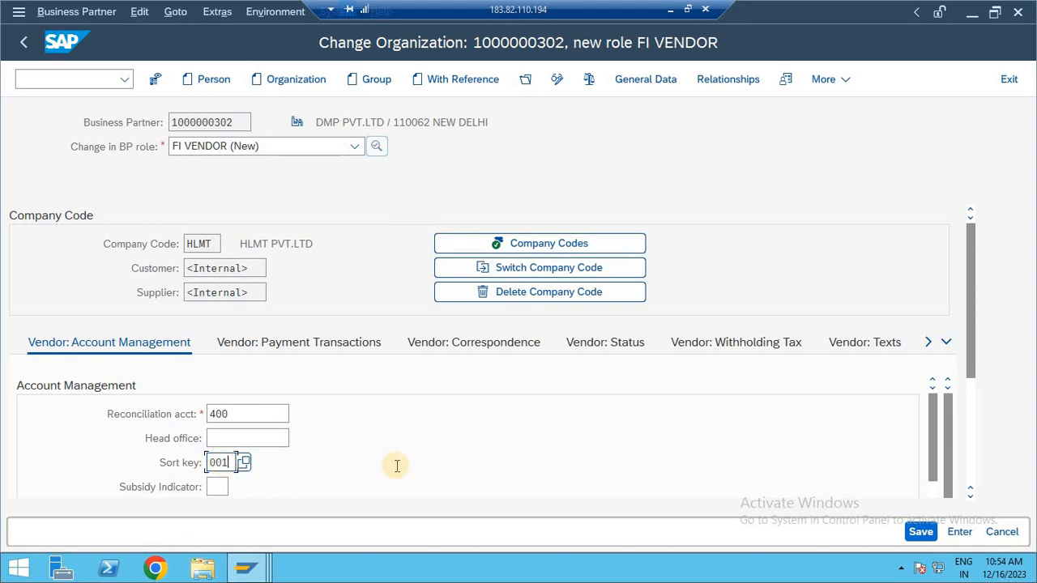
click(396, 465)
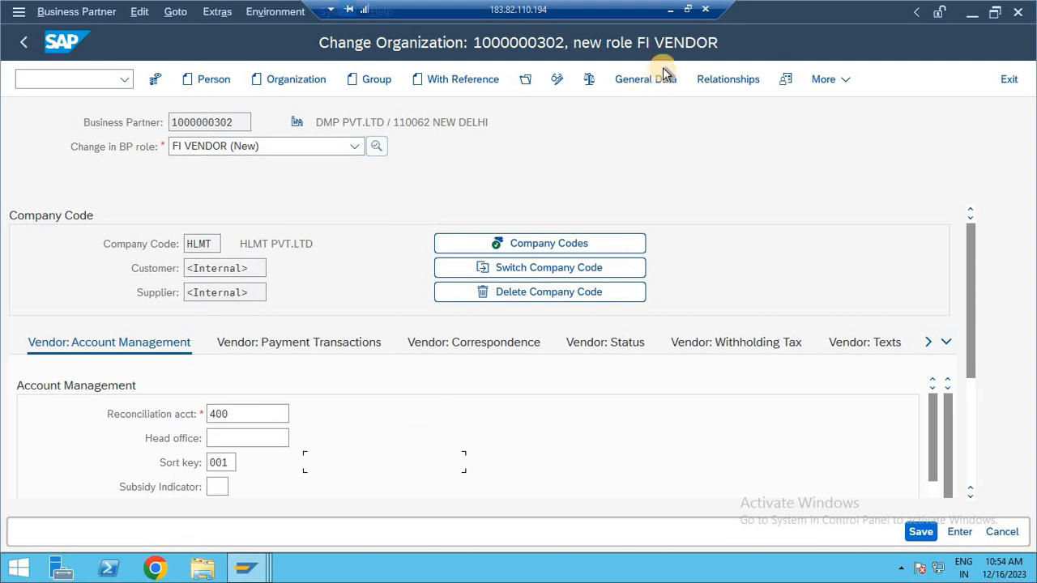
Switch to the partner's general data and examine the India GST details in the second country-specific vendor enhancements.
click(636, 81)
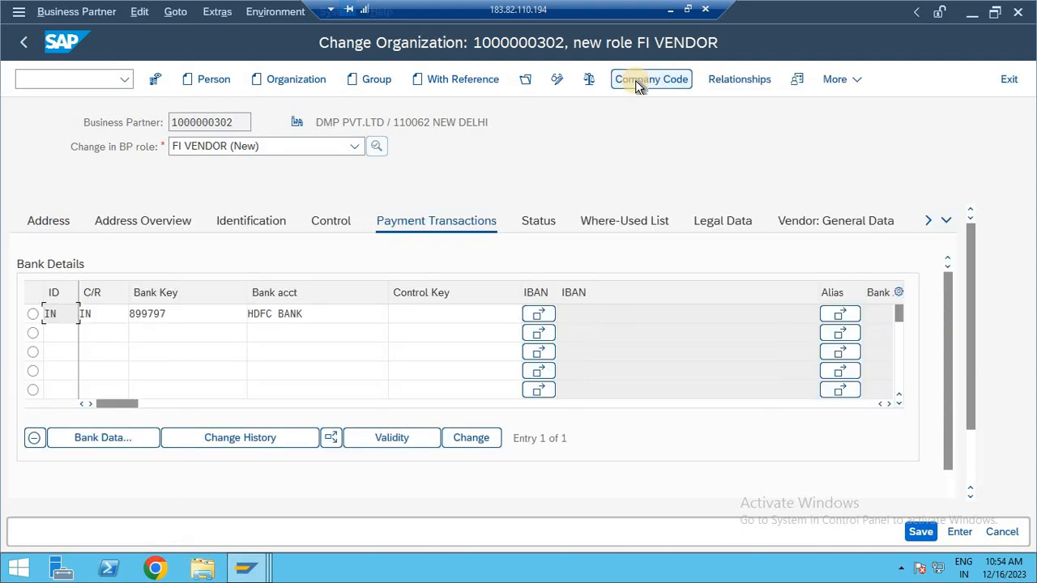
click(928, 221)
click(929, 224)
click(929, 224)
click(930, 224)
click(930, 224)
click(929, 224)
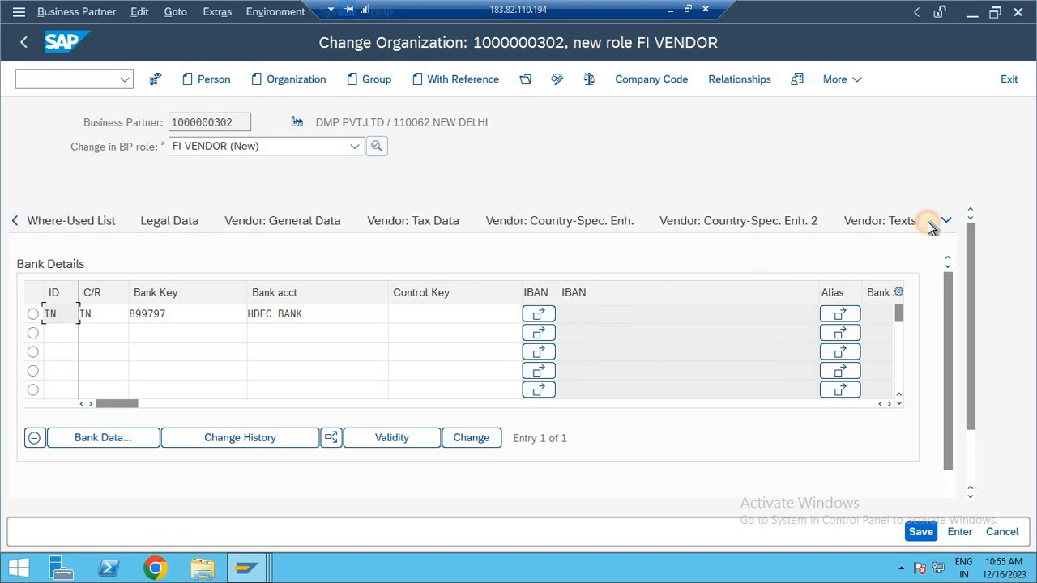
click(720, 224)
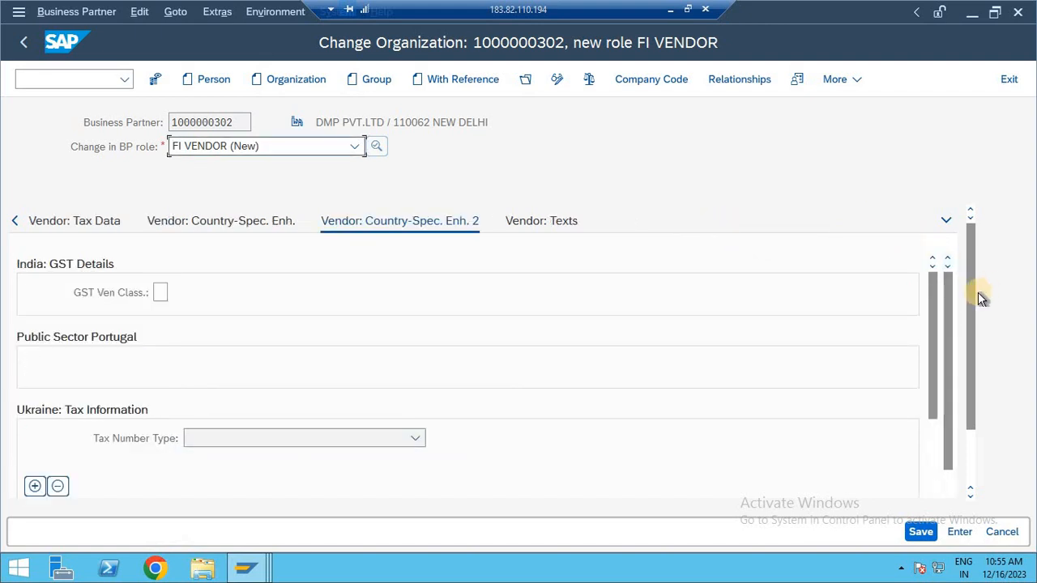
drag(973, 305, 968, 223)
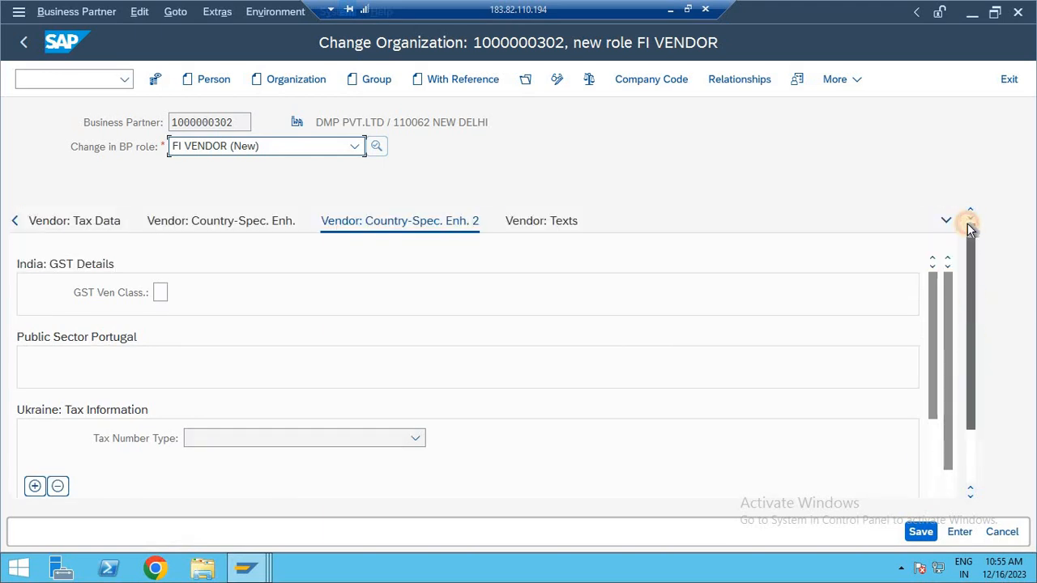
Open the vendor's country-specific enhancements and go to the PAN entry under India: Withholding Tax.
click(226, 222)
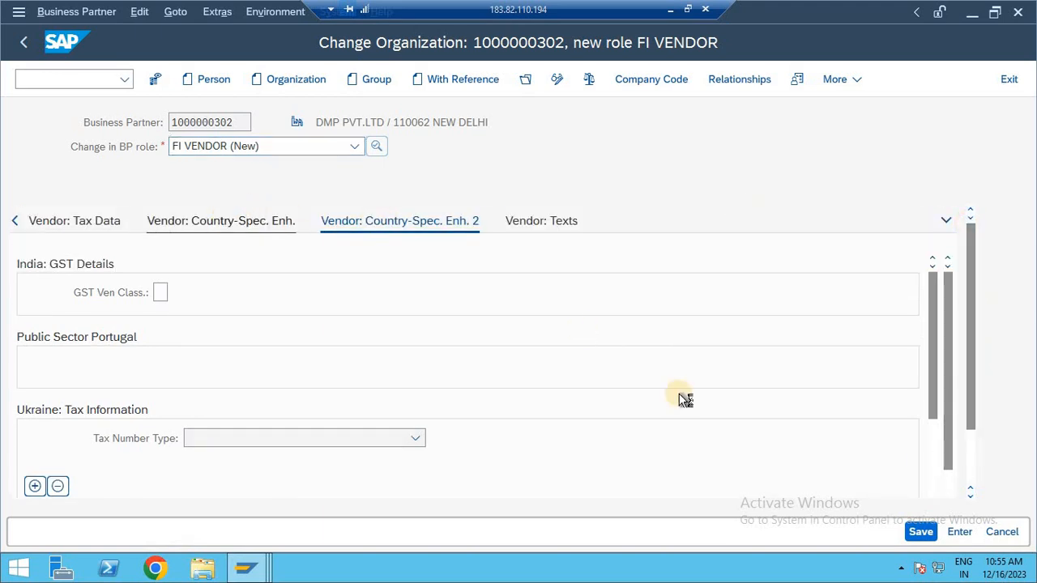
drag(969, 281, 932, 410)
click(244, 405)
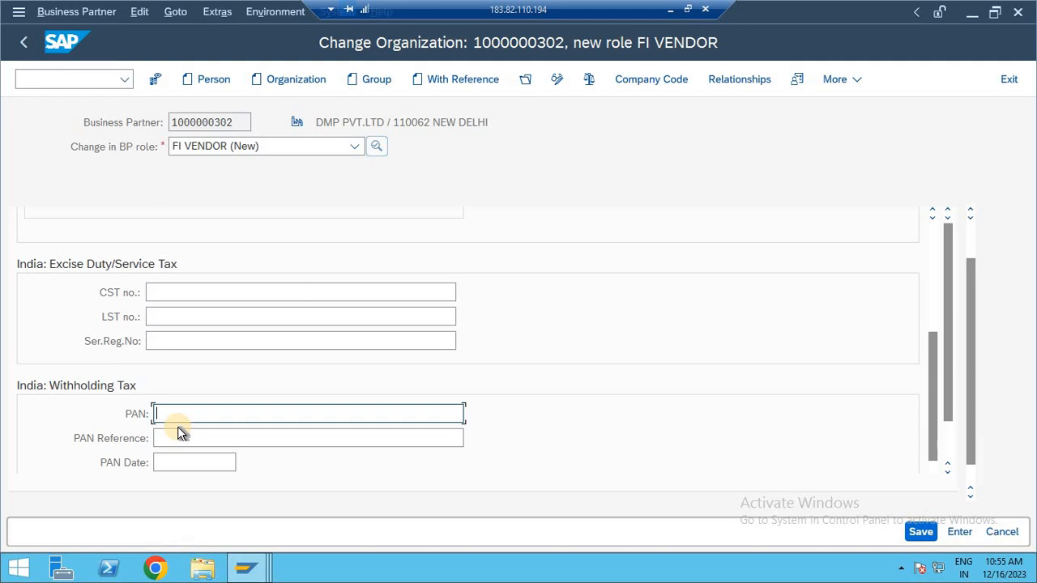
Minimize the remote desktop session and add blank lines below RKS,MKS9,MAC at the end of the Notepad notes.
click(687, 9)
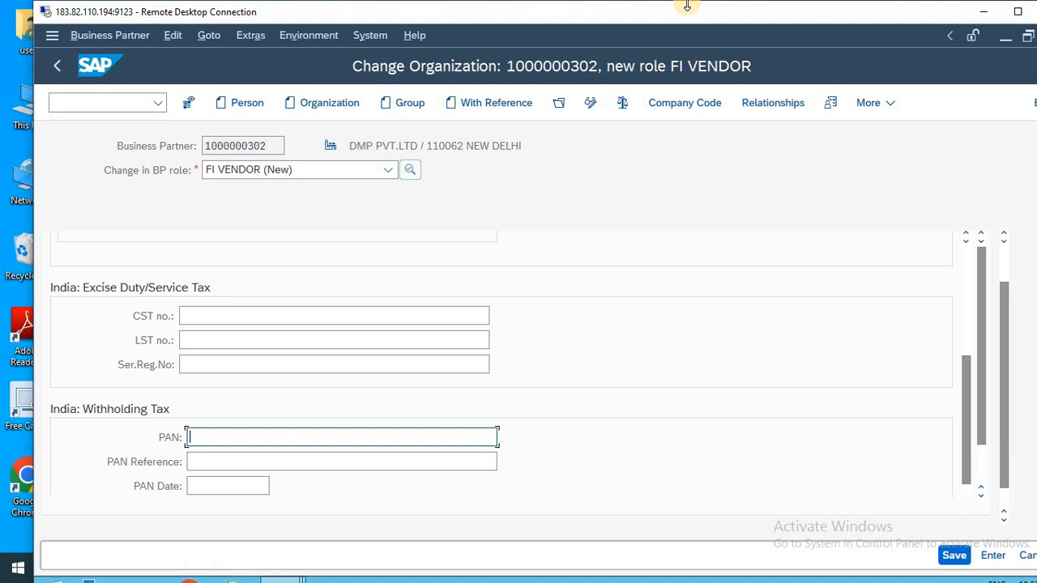
click(982, 11)
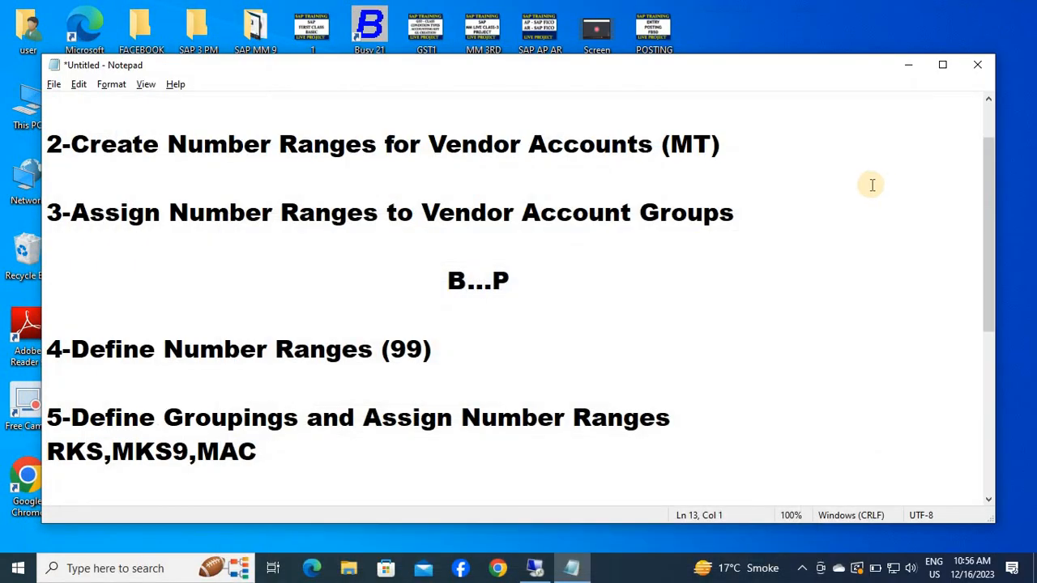
click(724, 398)
click(415, 486)
key(Return)
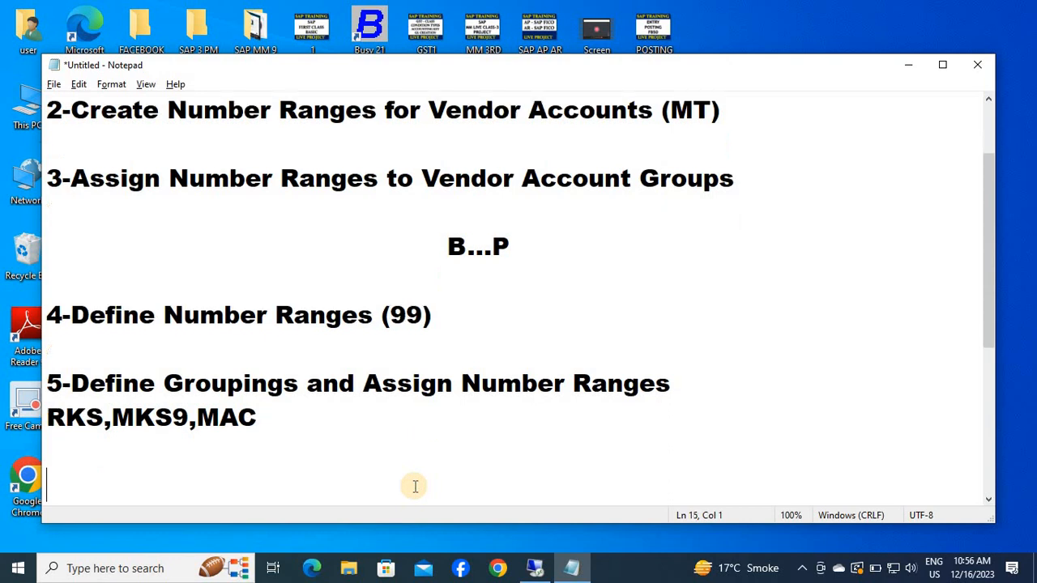
key(Return)
key(Return)
key(Return)
key(Return)
key(Return)
key(Return)
key(Return)
key(Return)
key(Return)
key(Up)
key(Up)
key(Up)
key(Up)
key(Up)
key(Up)
key(Up)
key(Up)
key(Up)
key(Up)
key(Up)
key(Up)
key(Up)
key(Up)
key(Up)
key(Up)
key(Up)
key(Down)
key(Down)
key(Down)
key(Down)
key(Down)
key(Down)
key(Down)
key(Down)
key(Down)
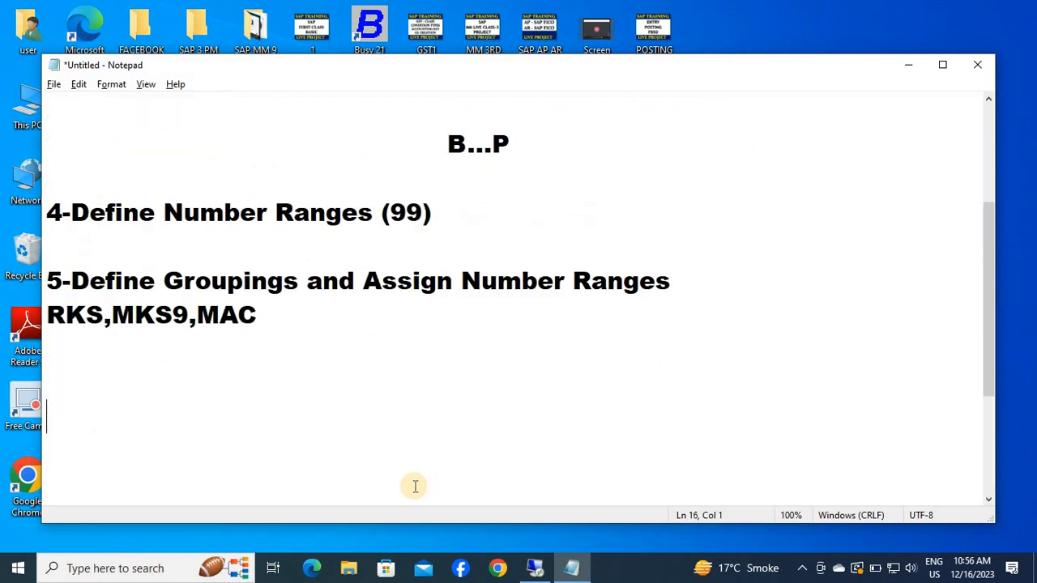